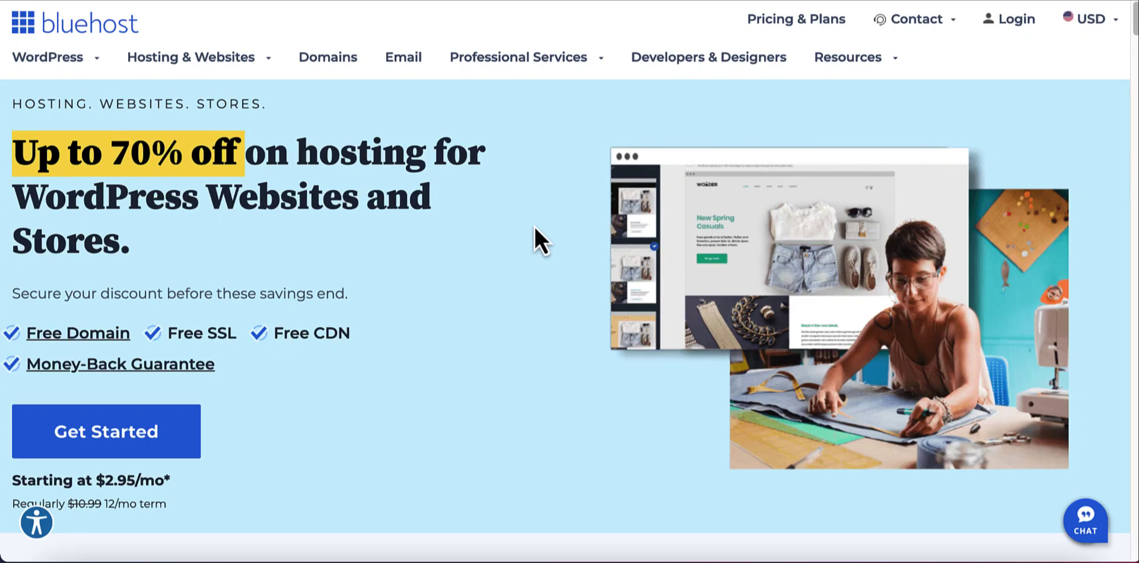
Review the hosts recommended on WordPress.org's hosting page, and get started with Bluehost hosting to reach its plans.
{"action": "scroll", "coordinate": [535, 226], "scroll_direction": "down", "scroll_amount": 1}
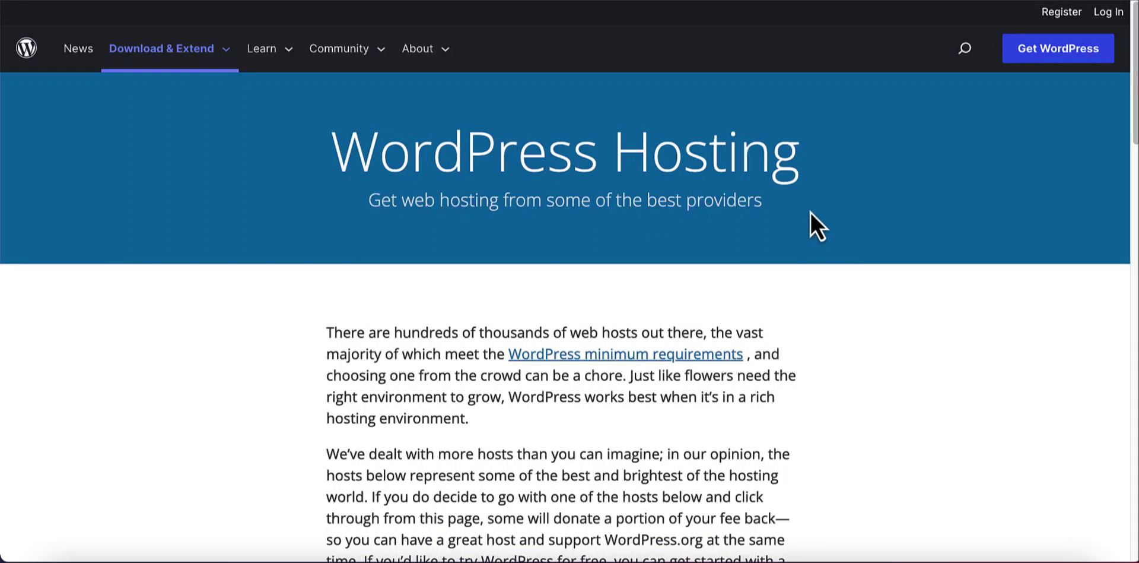
{"action": "scroll", "coordinate": [811, 212], "scroll_direction": "down", "scroll_amount": 2}
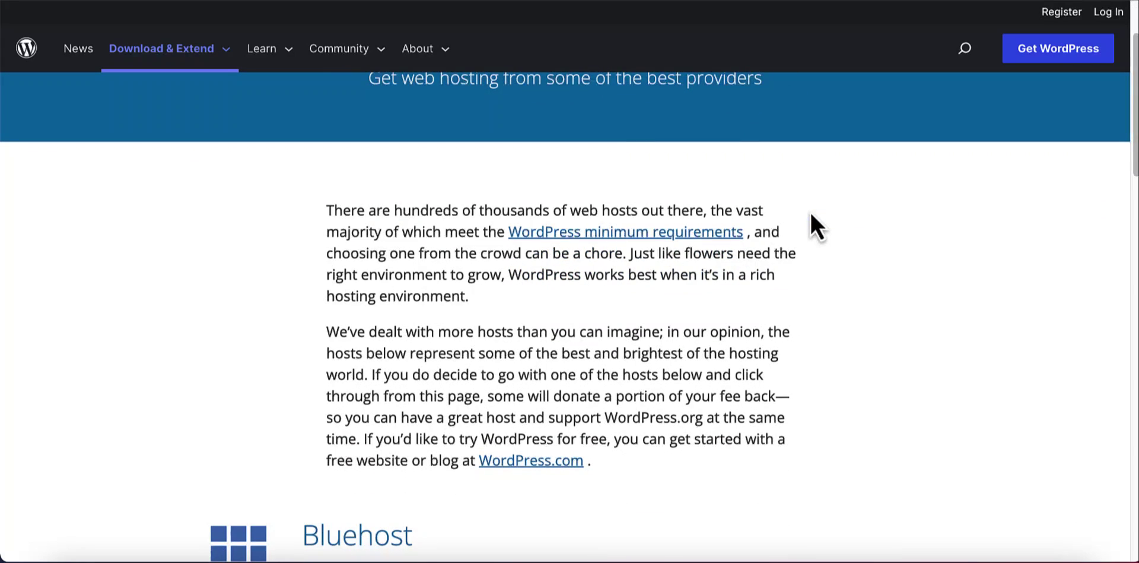
{"action": "scroll", "coordinate": [811, 212], "scroll_direction": "down", "scroll_amount": 1}
{"action": "scroll", "coordinate": [810, 214], "scroll_direction": "down", "scroll_amount": 5}
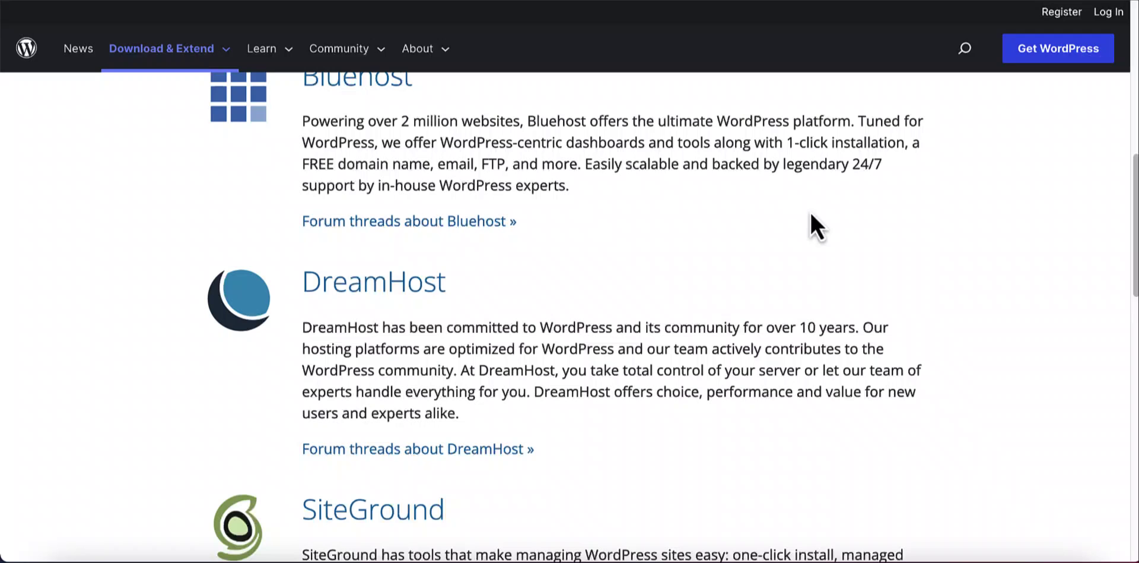
{"action": "scroll", "coordinate": [810, 212], "scroll_direction": "up", "scroll_amount": 1}
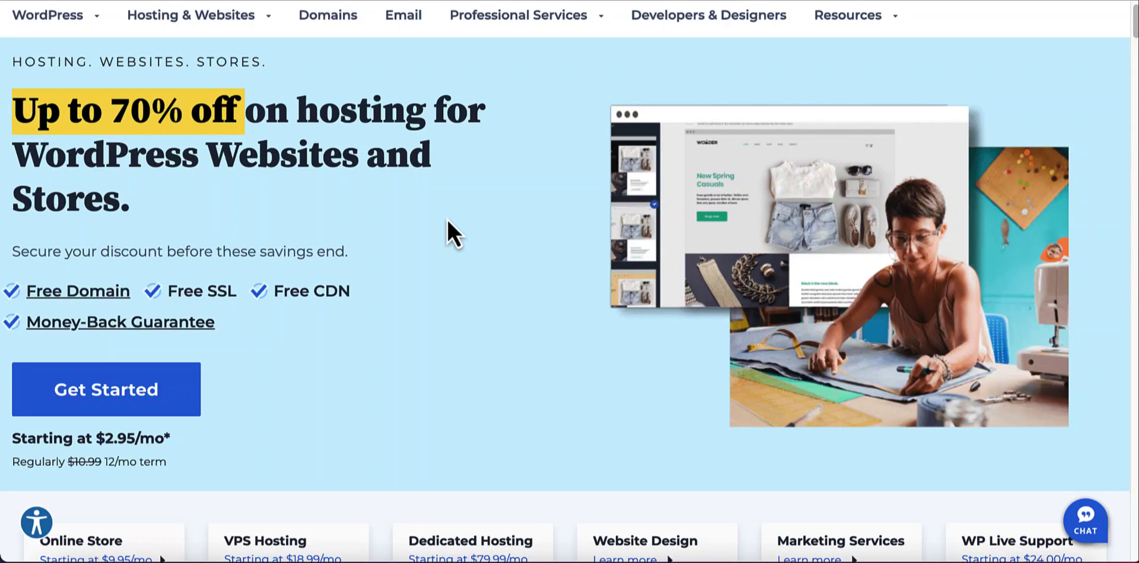
{"action": "left_click", "coordinate": [102, 402]}
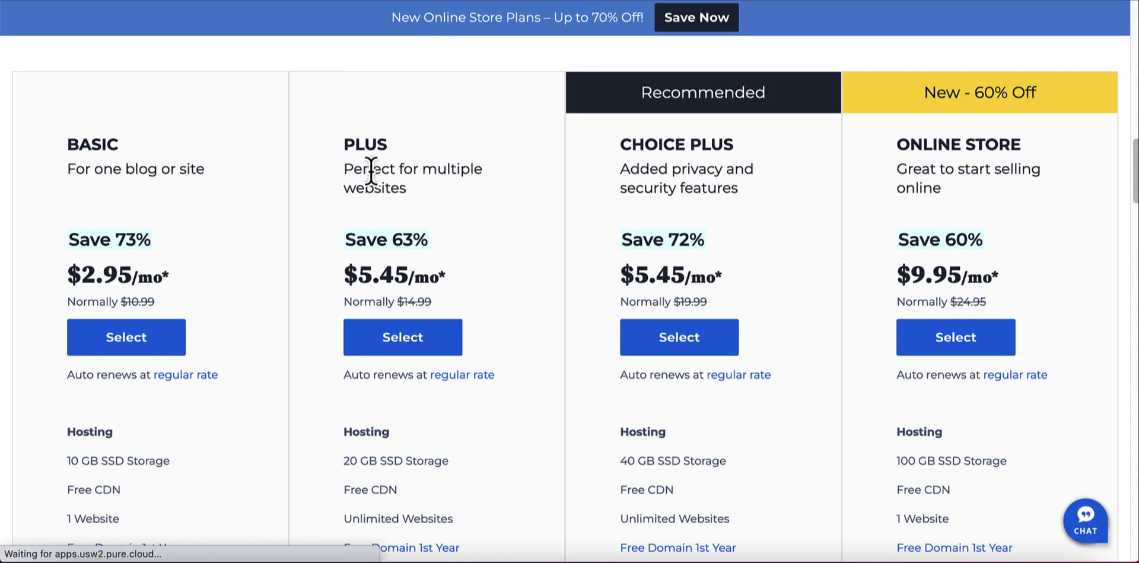
Compare the 12-month hosting plans and select the Basic plan, skipping the special online store offer.
{"action": "scroll", "coordinate": [497, 183], "scroll_direction": "down", "scroll_amount": 1}
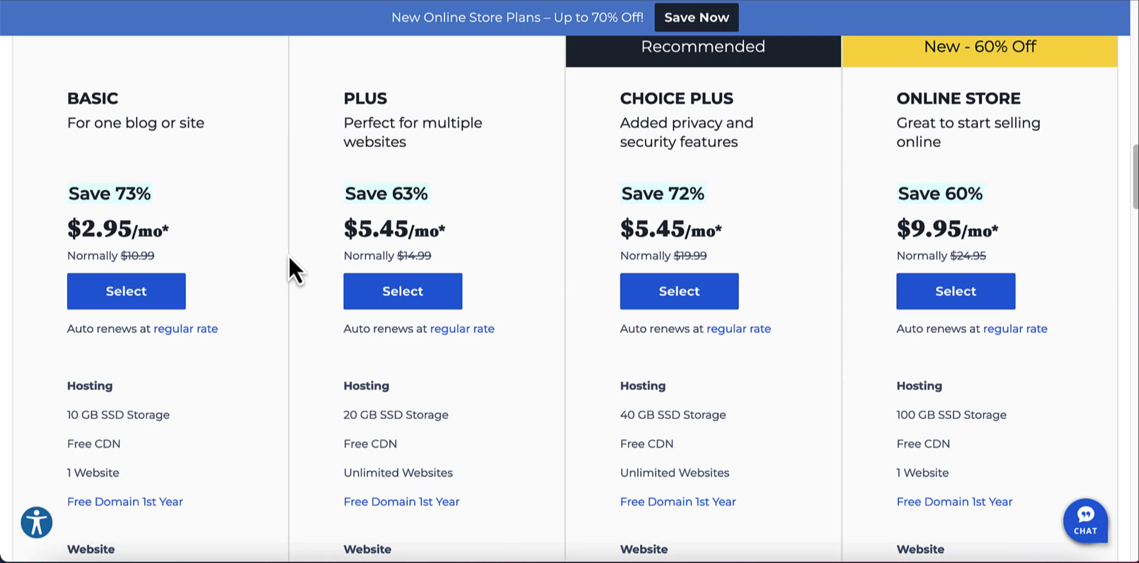
{"action": "scroll", "coordinate": [318, 350], "scroll_direction": "down", "scroll_amount": 1}
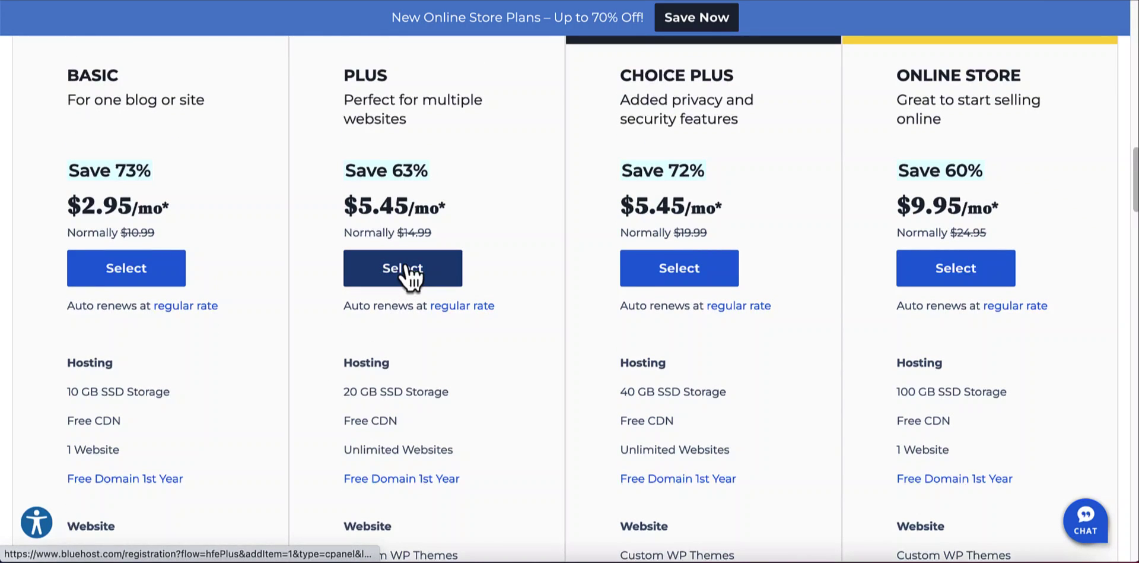
{"action": "scroll", "coordinate": [409, 274], "scroll_direction": "down", "scroll_amount": 3}
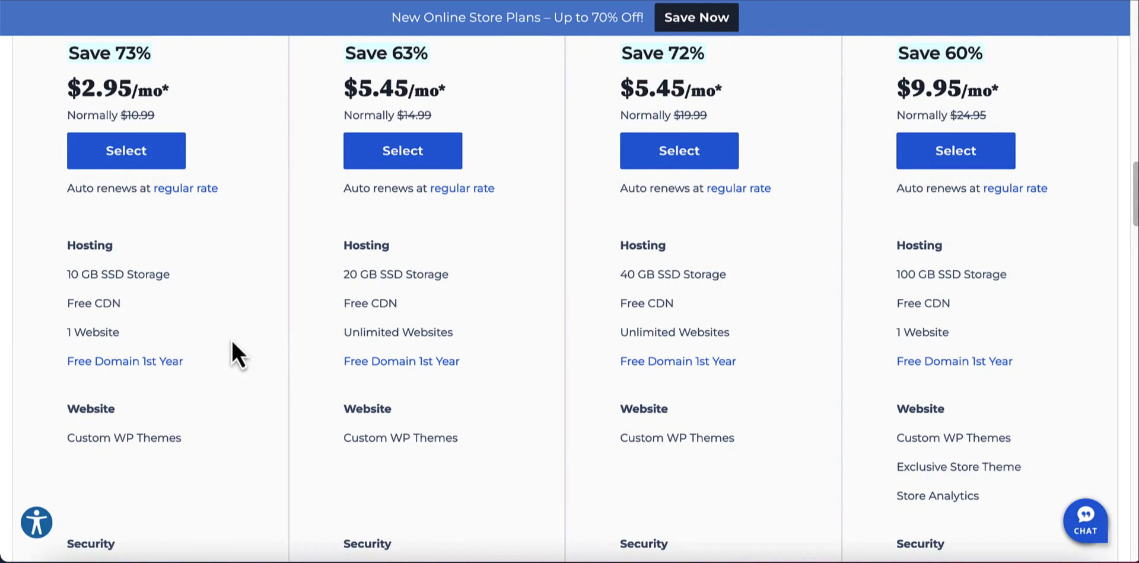
{"action": "scroll", "coordinate": [400, 329], "scroll_direction": "up", "scroll_amount": 1}
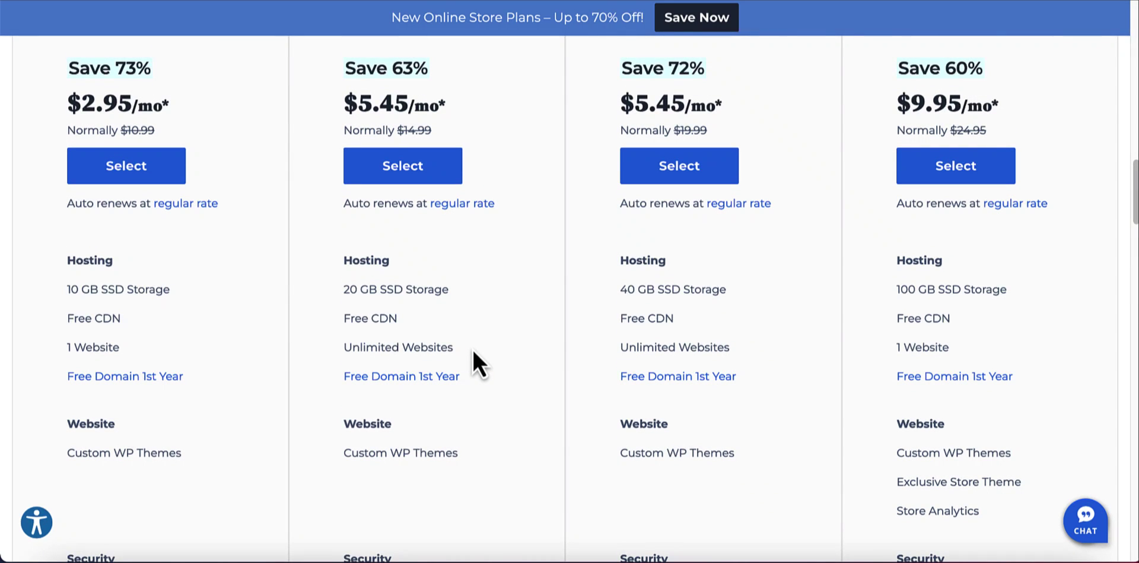
{"action": "scroll", "coordinate": [473, 350], "scroll_direction": "up", "scroll_amount": 5}
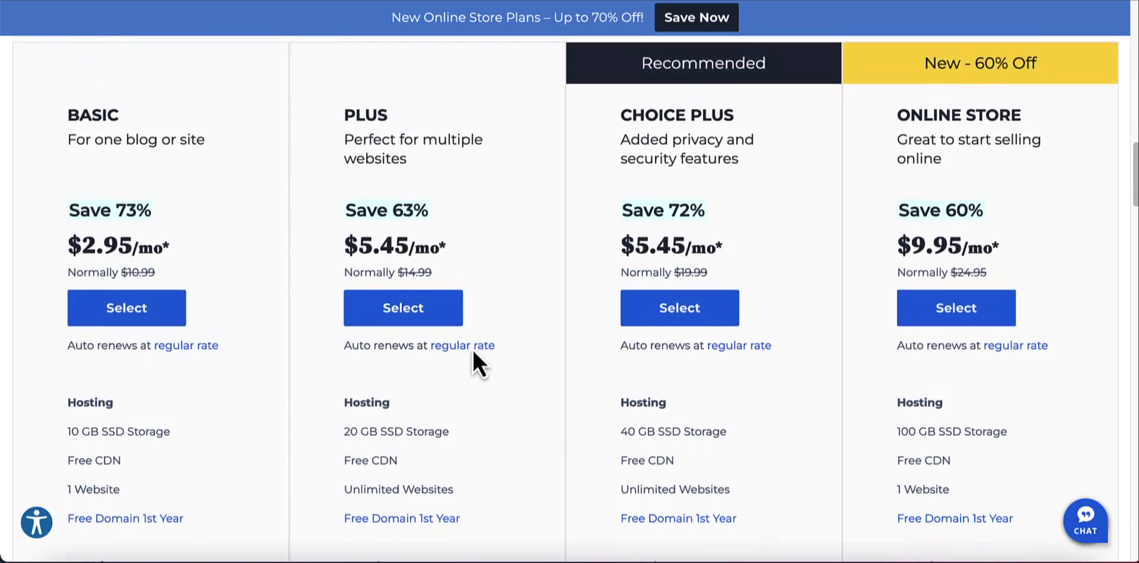
{"action": "scroll", "coordinate": [473, 350], "scroll_direction": "up", "scroll_amount": 4}
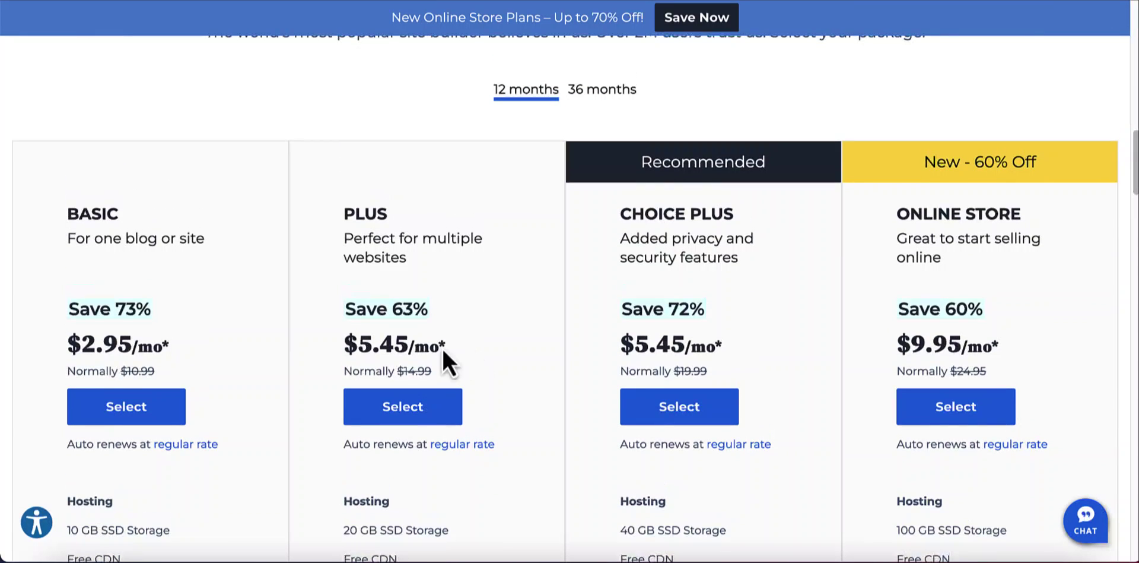
{"action": "left_click", "coordinate": [119, 408]}
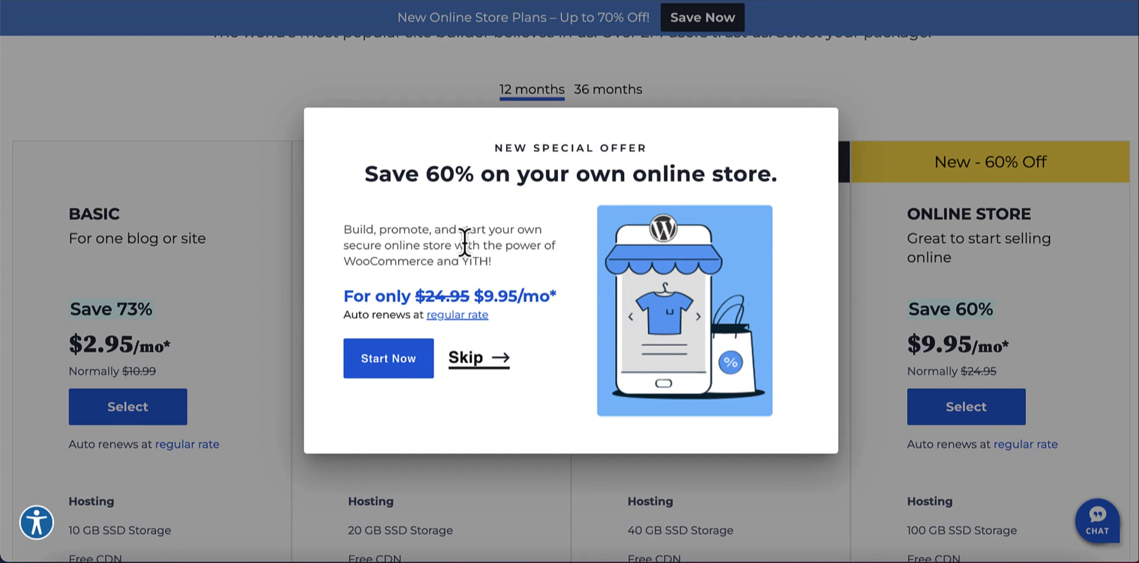
{"action": "left_click", "coordinate": [474, 370]}
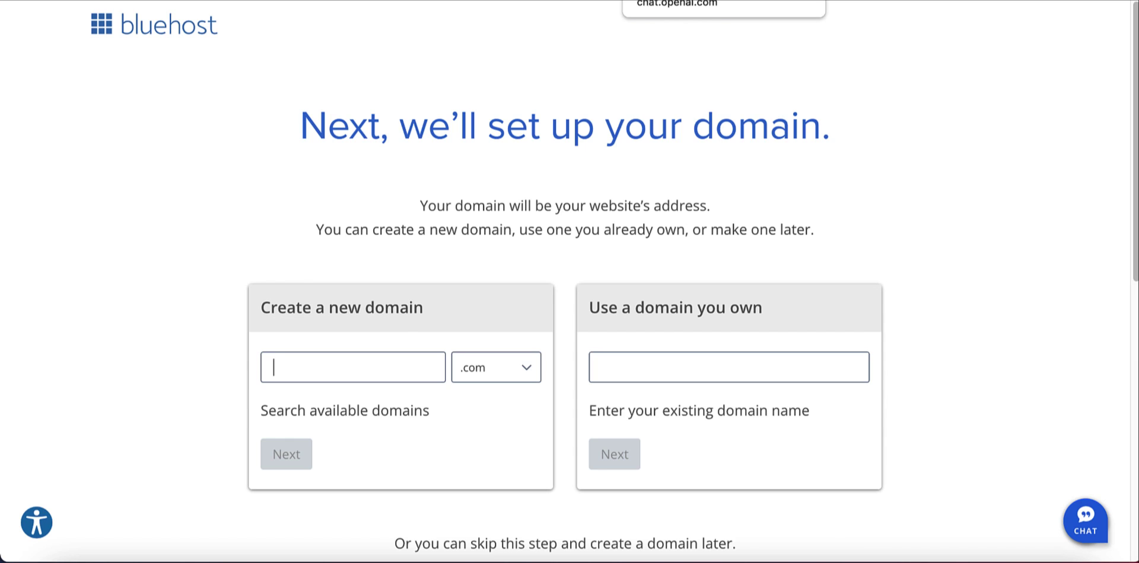
Switch to ChatGPT and copy CookWithManny, without the extension, from the third suggested domain name.
{"action": "left_click", "coordinate": [650, 1]}
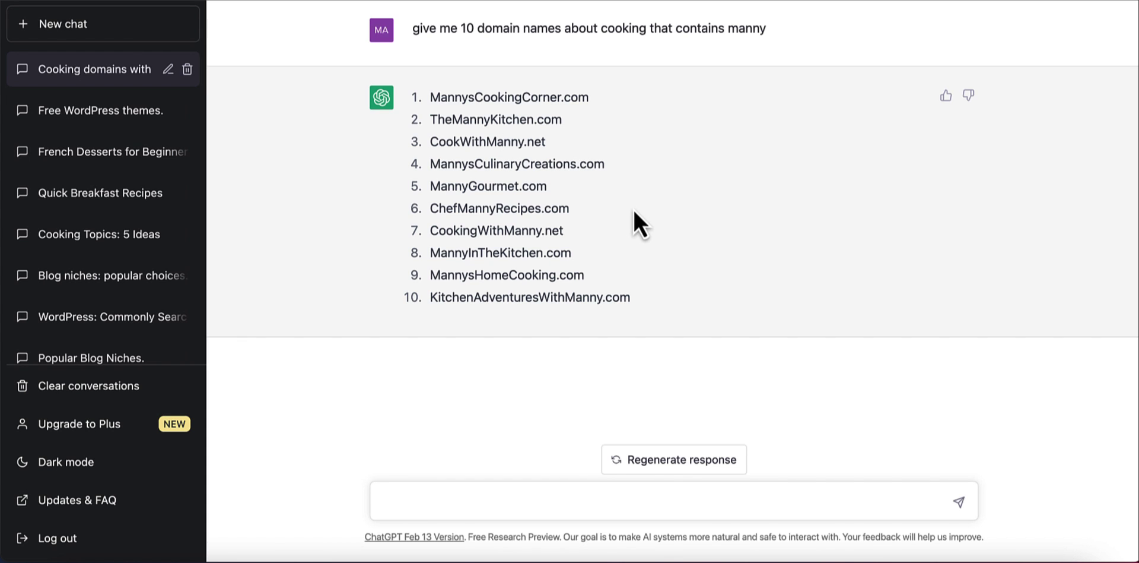
{"action": "double_click", "coordinate": [476, 141]}
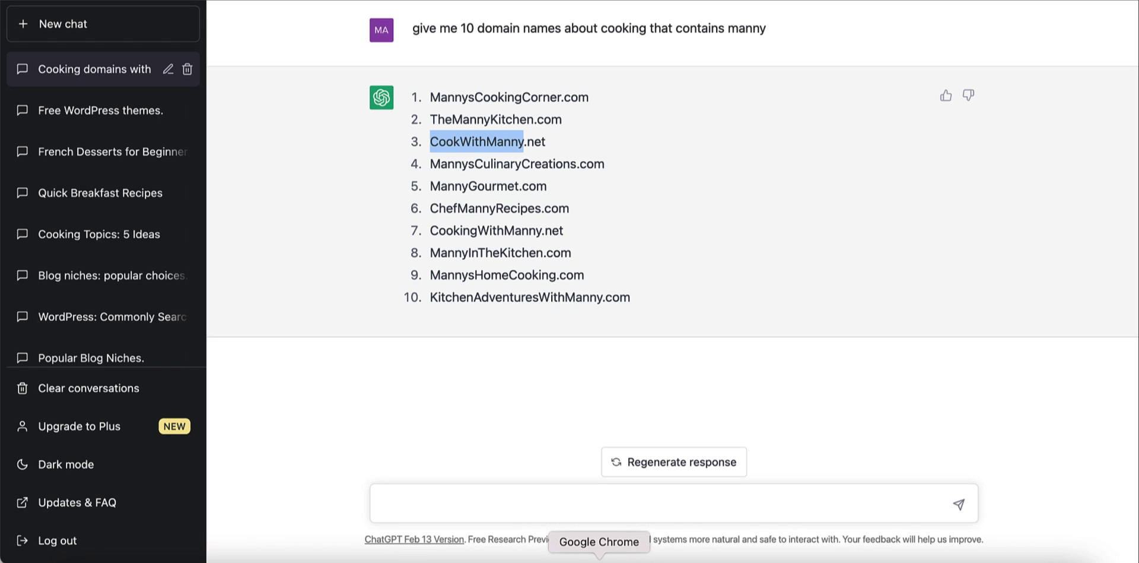
{"action": "left_click", "coordinate": [490, 228]}
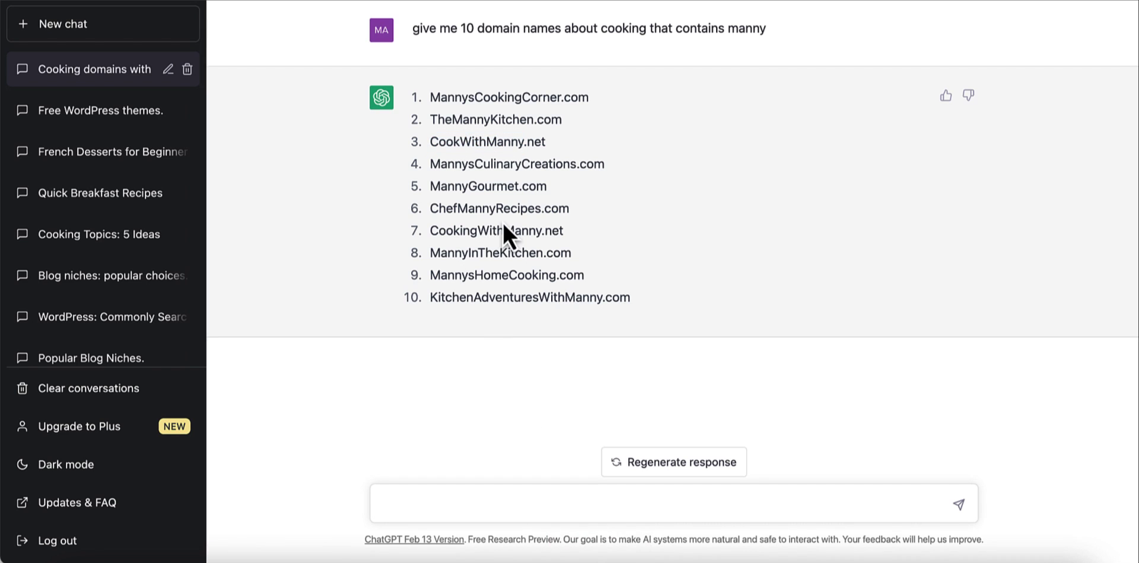
{"action": "double_click", "coordinate": [478, 141]}
{"action": "key", "text": "super+c"}
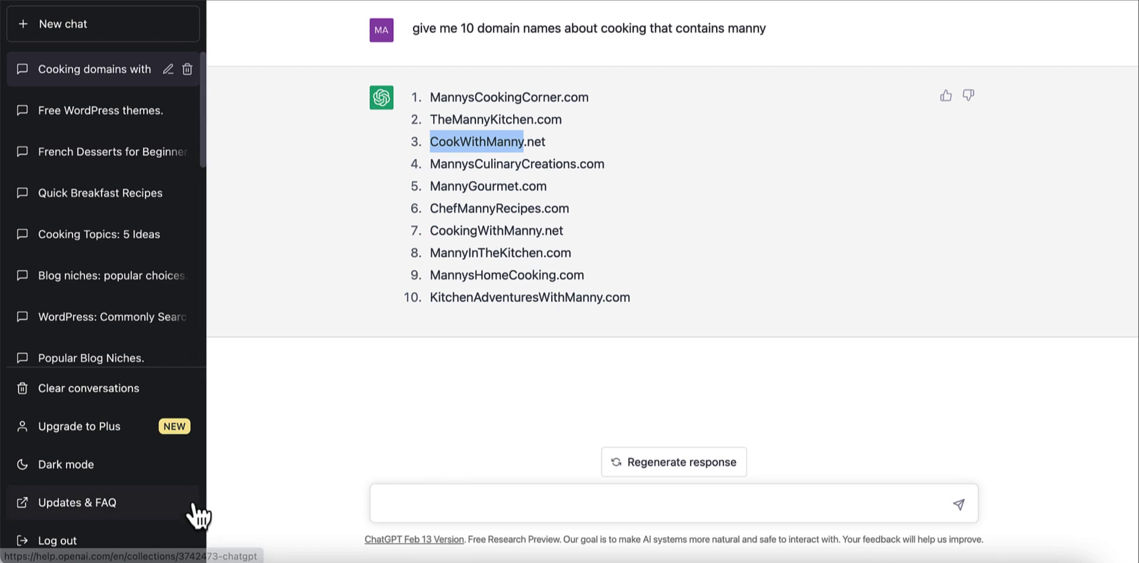
Switch back to the Bluehost domain setup in Safari and enter the copied CookWithManny as the new domain name.
{"action": "left_click", "coordinate": [126, 560]}
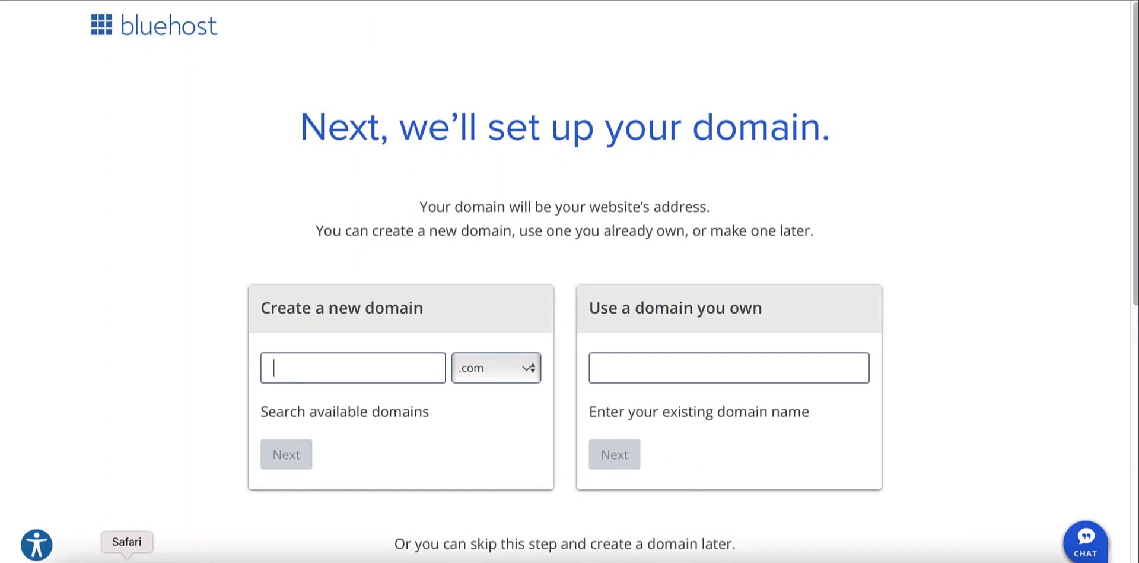
{"action": "left_click", "coordinate": [374, 379]}
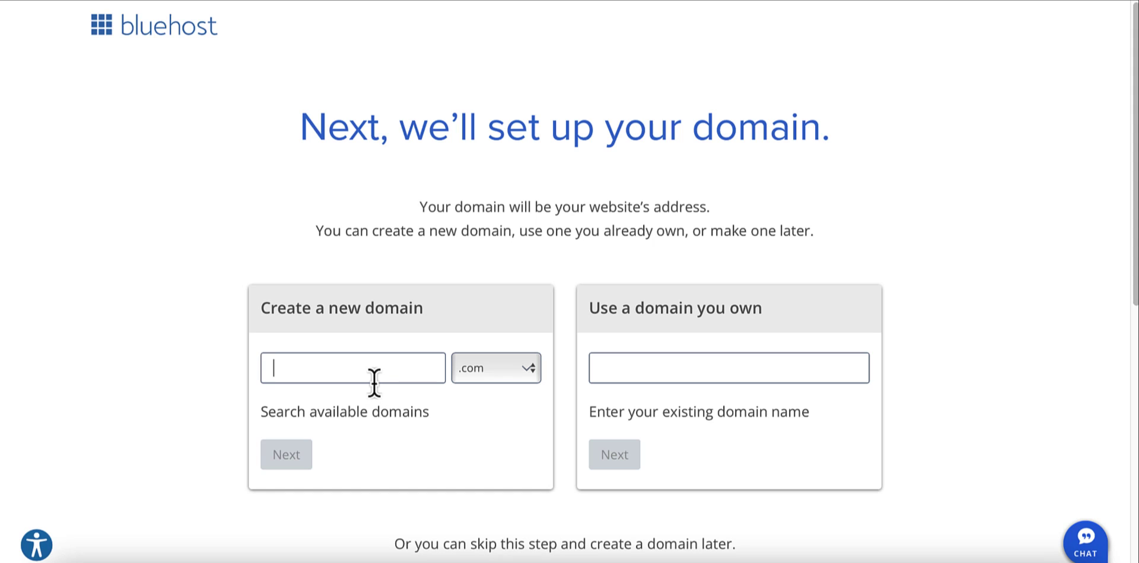
{"action": "key", "text": "super+v"}
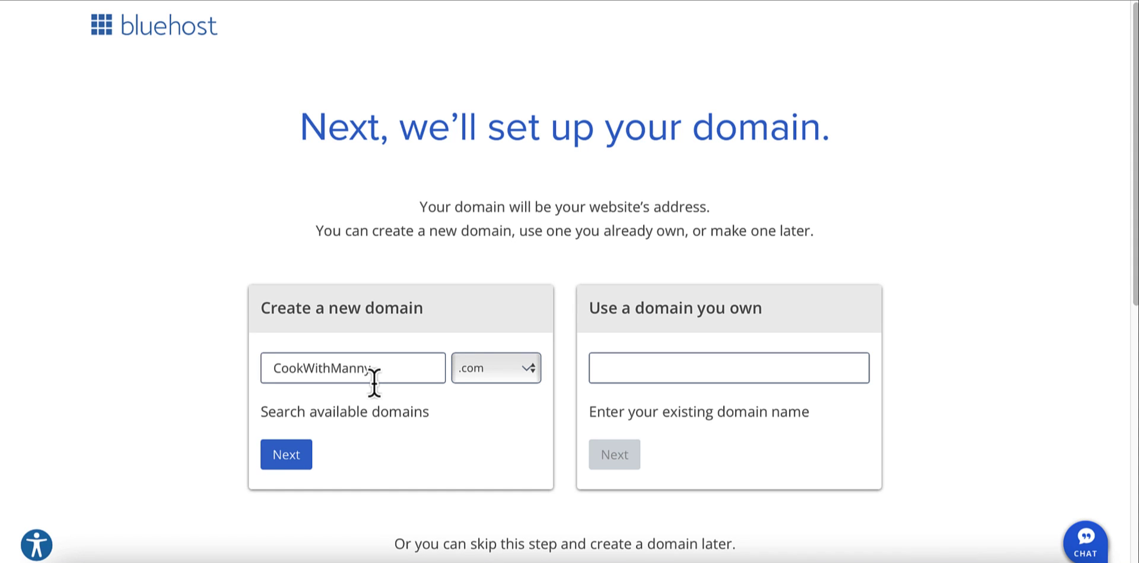
Choose .com as the new domain's extension and submit the domain to continue to account creation.
{"action": "left_click", "coordinate": [503, 373]}
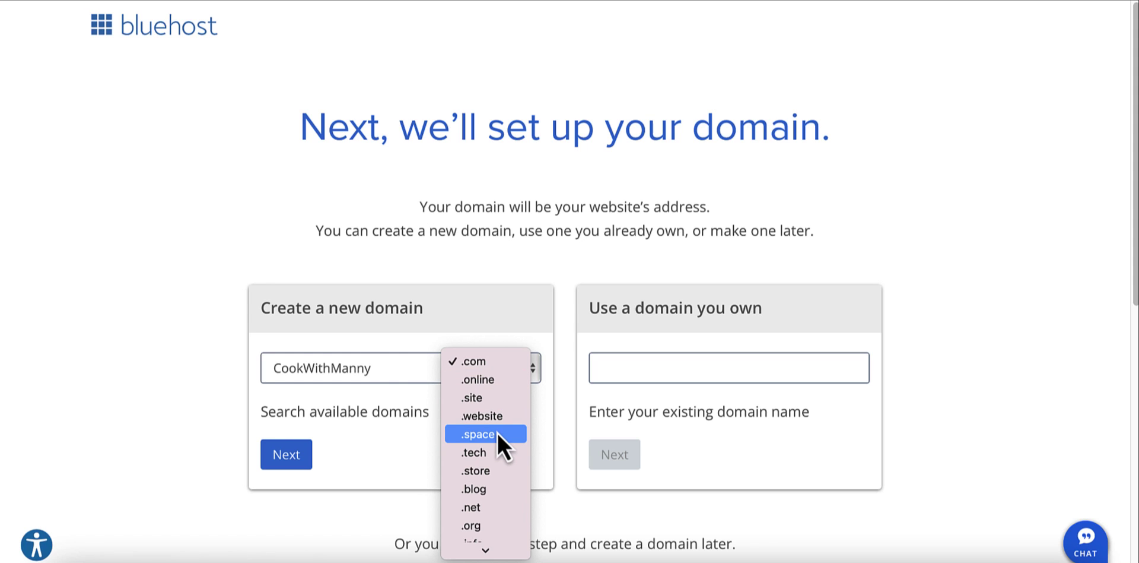
{"action": "scroll", "coordinate": [497, 432], "scroll_direction": "down", "scroll_amount": 5}
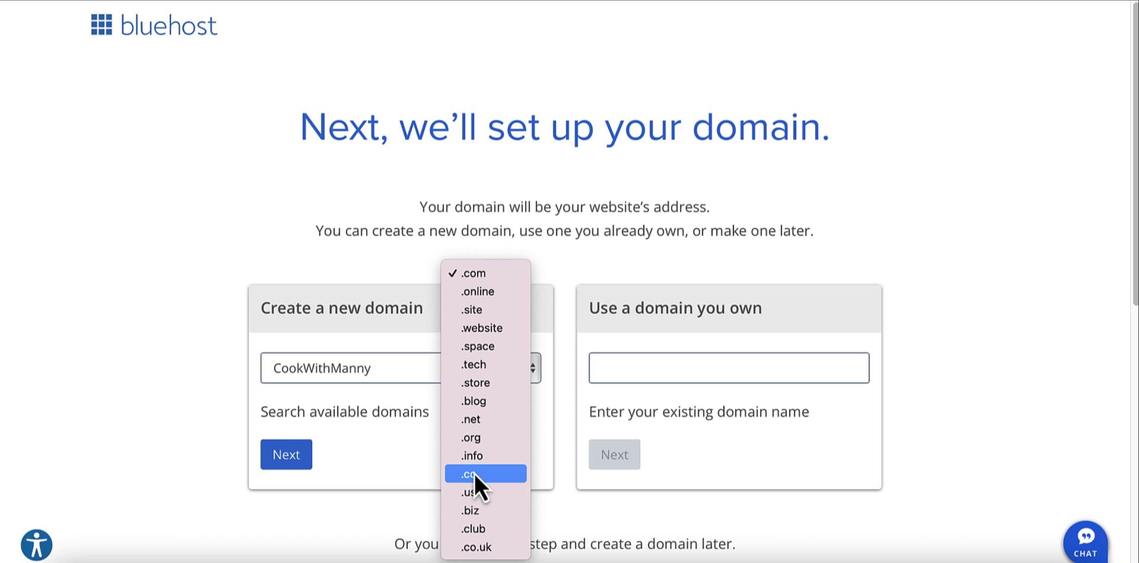
{"action": "left_click", "coordinate": [482, 277]}
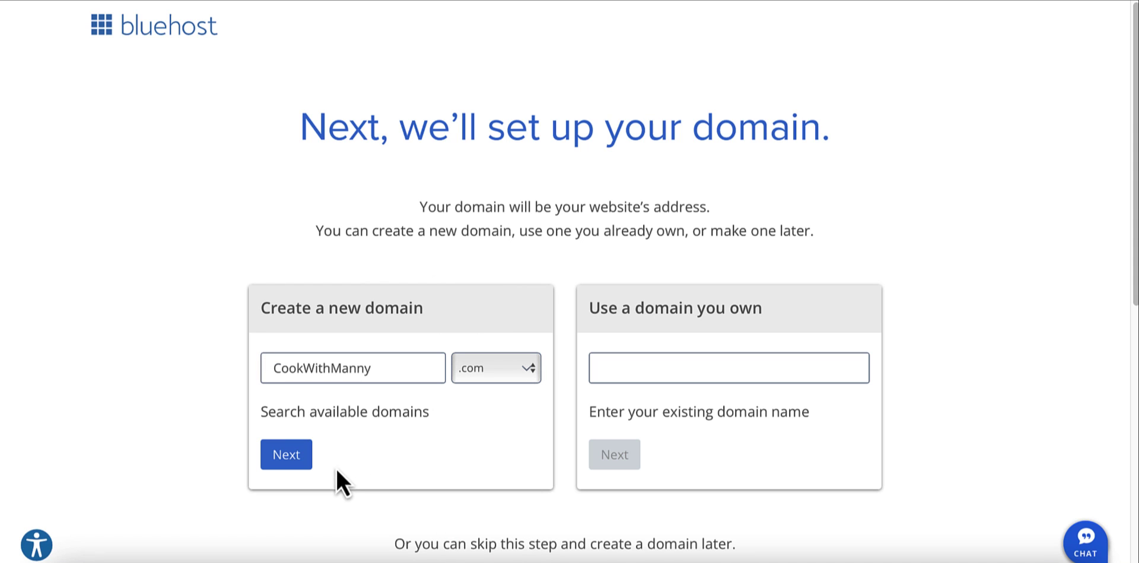
{"action": "scroll", "coordinate": [369, 452], "scroll_direction": "down", "scroll_amount": 2}
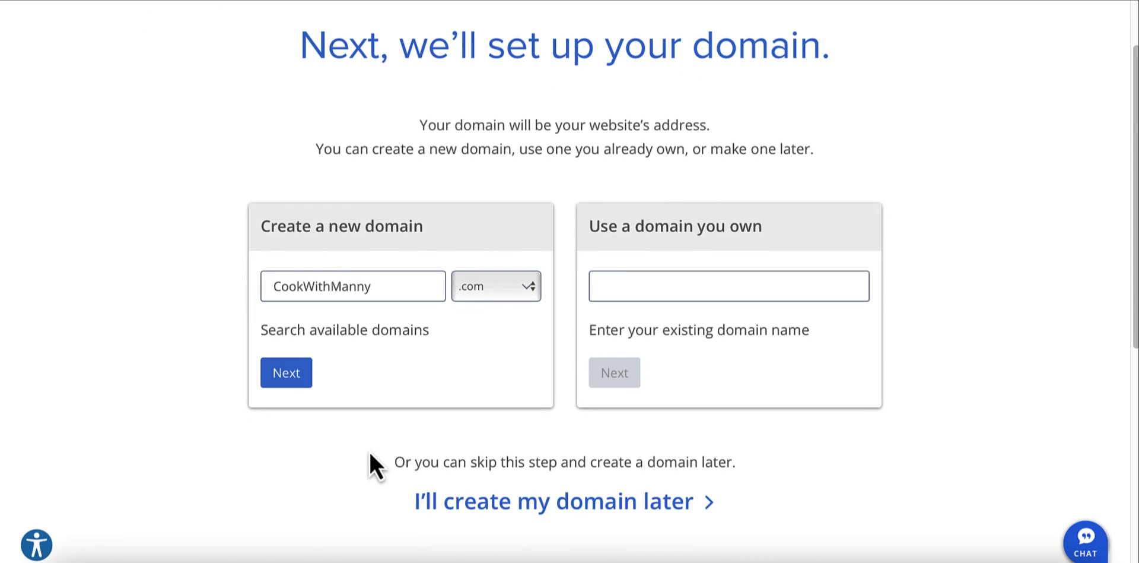
{"action": "scroll", "coordinate": [369, 450], "scroll_direction": "down", "scroll_amount": 1}
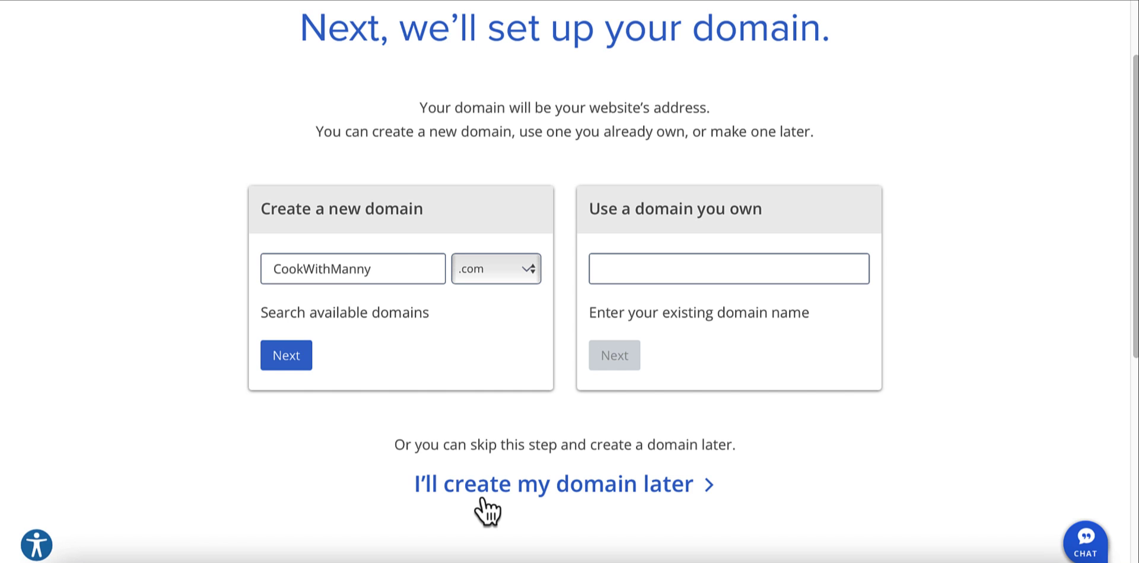
{"action": "scroll", "coordinate": [483, 512], "scroll_direction": "up", "scroll_amount": 2}
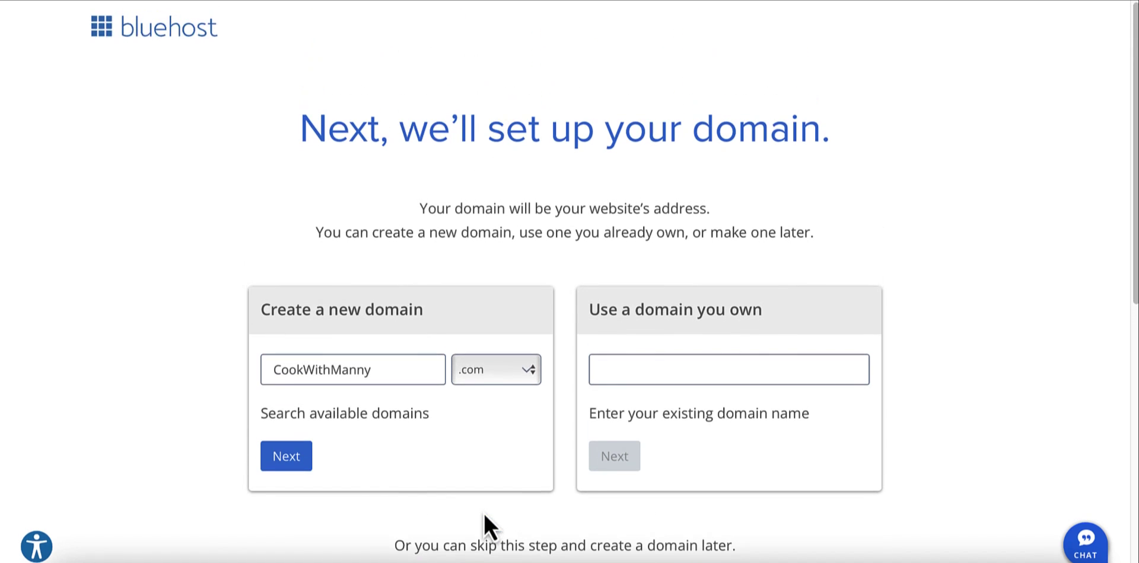
{"action": "left_click", "coordinate": [289, 458]}
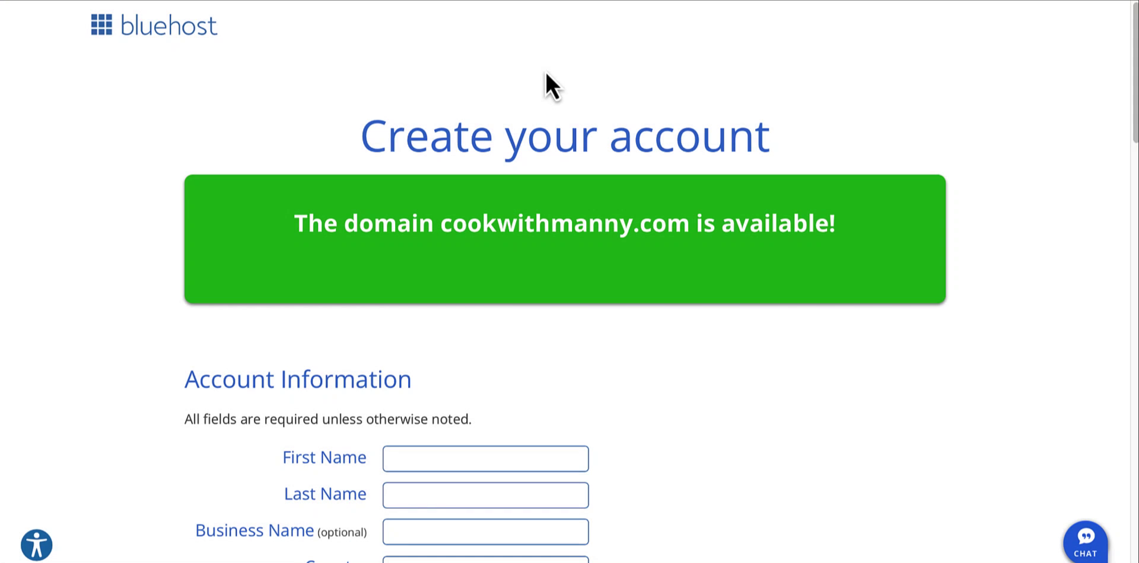
Review the account and package information, and check the available service terms while keeping the 12 Month option.
{"action": "scroll", "coordinate": [672, 213], "scroll_direction": "down", "scroll_amount": 3}
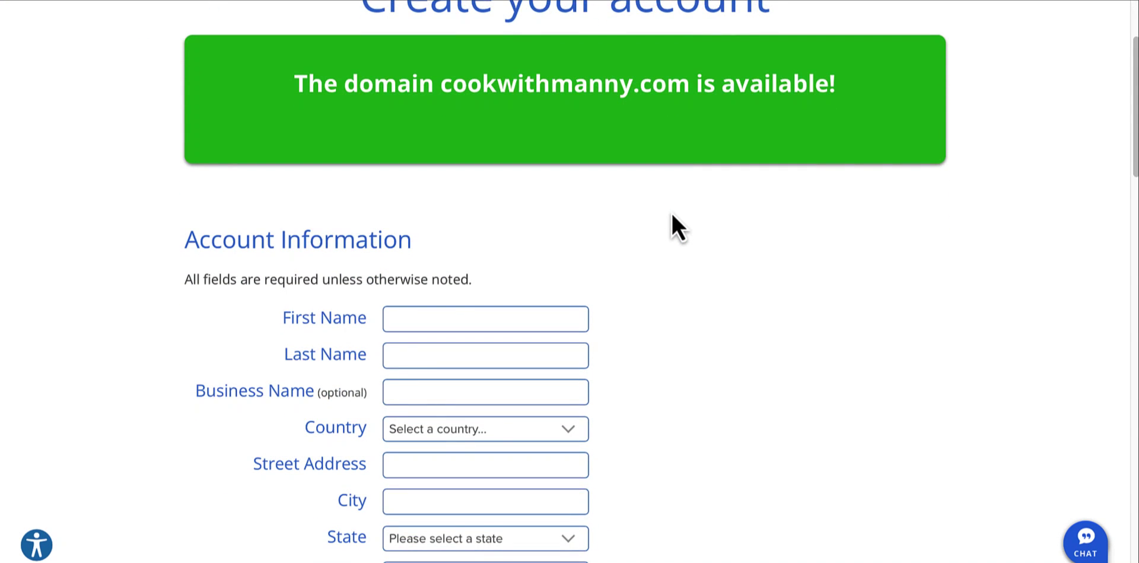
{"action": "scroll", "coordinate": [673, 215], "scroll_direction": "down", "scroll_amount": 1}
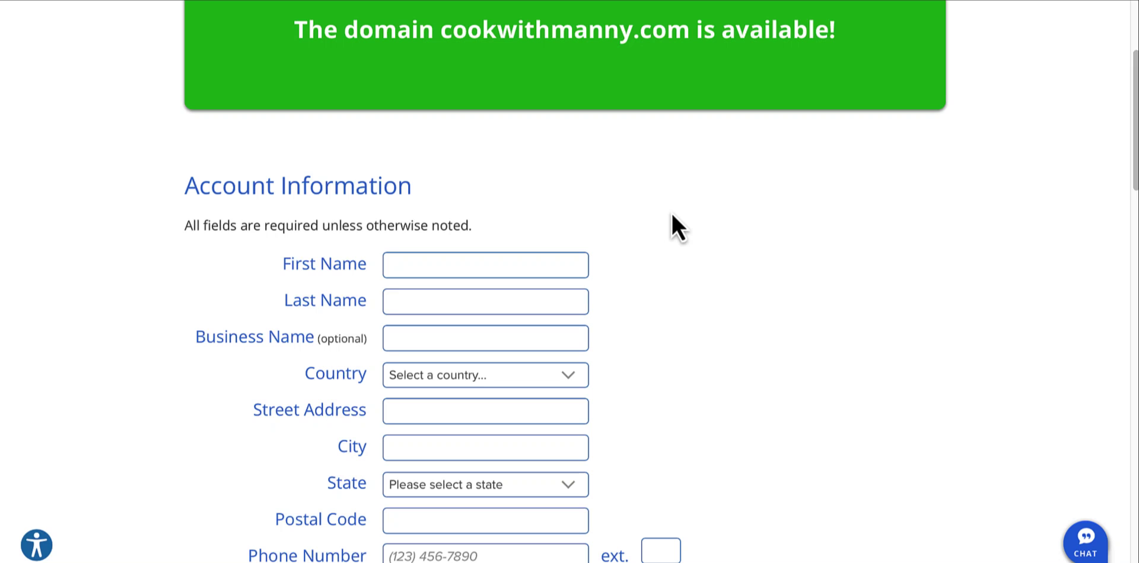
{"action": "scroll", "coordinate": [672, 215], "scroll_direction": "down", "scroll_amount": 3}
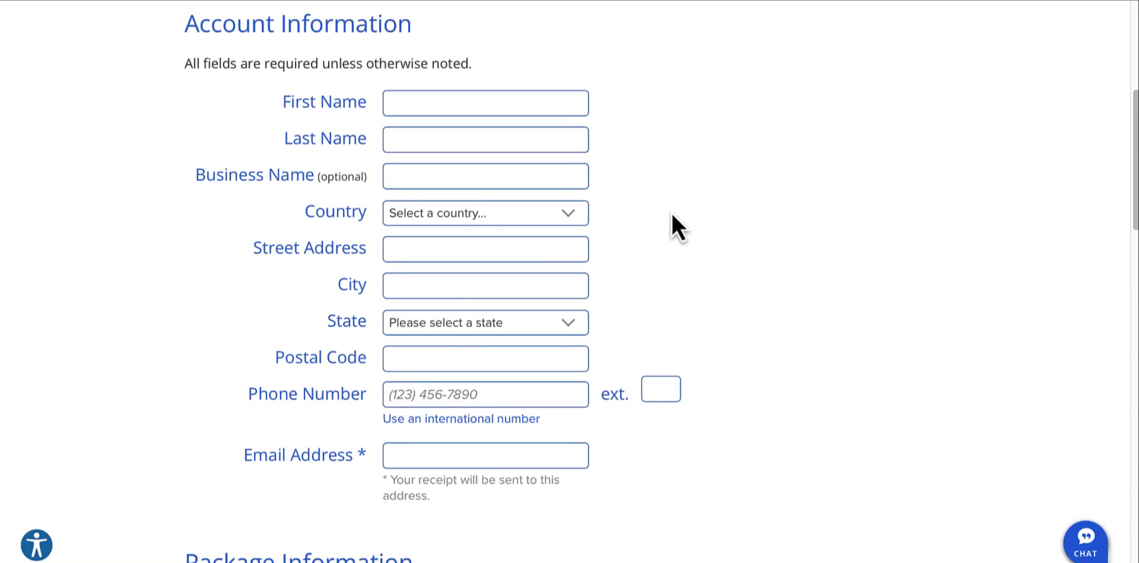
{"action": "scroll", "coordinate": [673, 215], "scroll_direction": "down", "scroll_amount": 6}
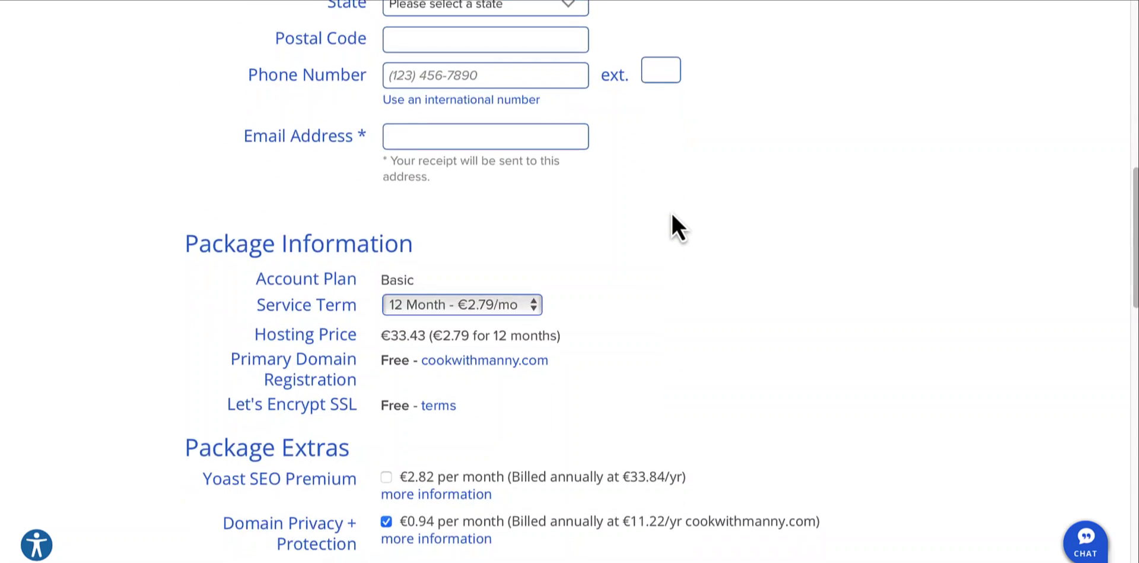
{"action": "scroll", "coordinate": [672, 215], "scroll_direction": "down", "scroll_amount": 1}
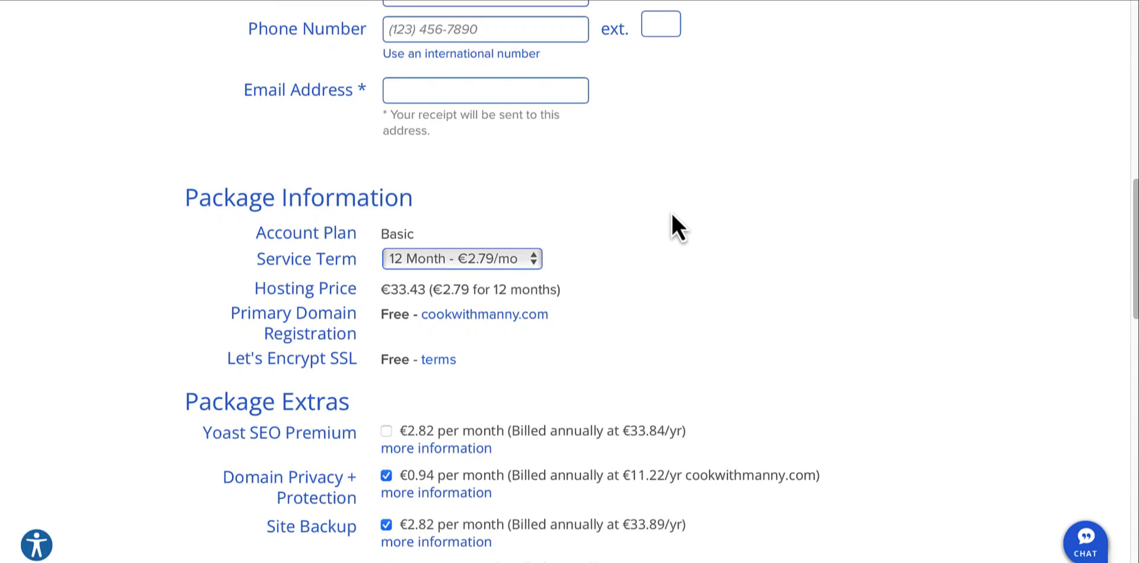
{"action": "scroll", "coordinate": [672, 215], "scroll_direction": "down", "scroll_amount": 1}
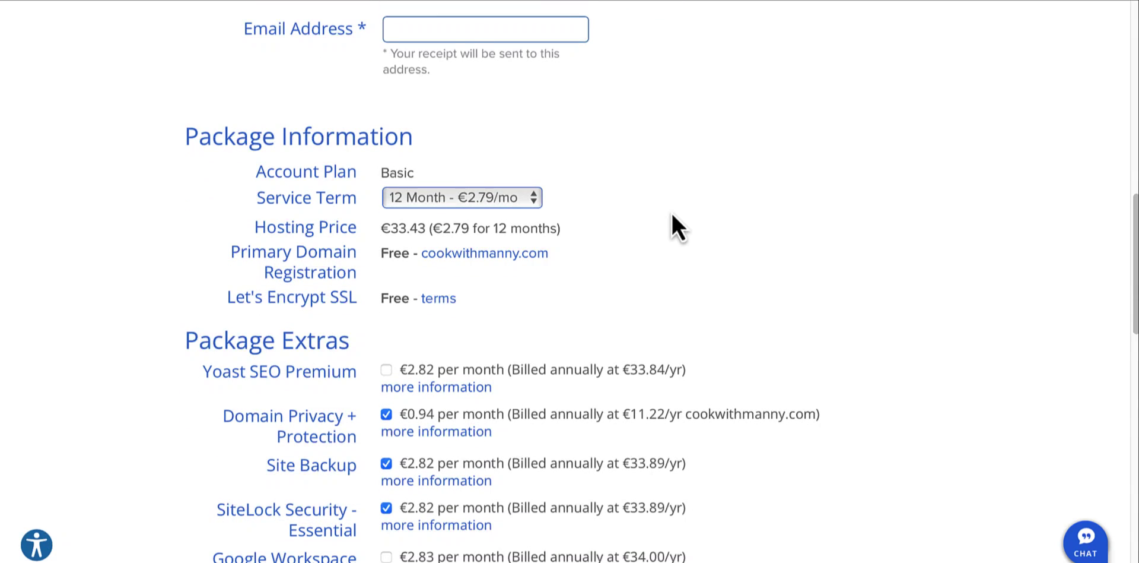
{"action": "scroll", "coordinate": [673, 215], "scroll_direction": "down", "scroll_amount": 1}
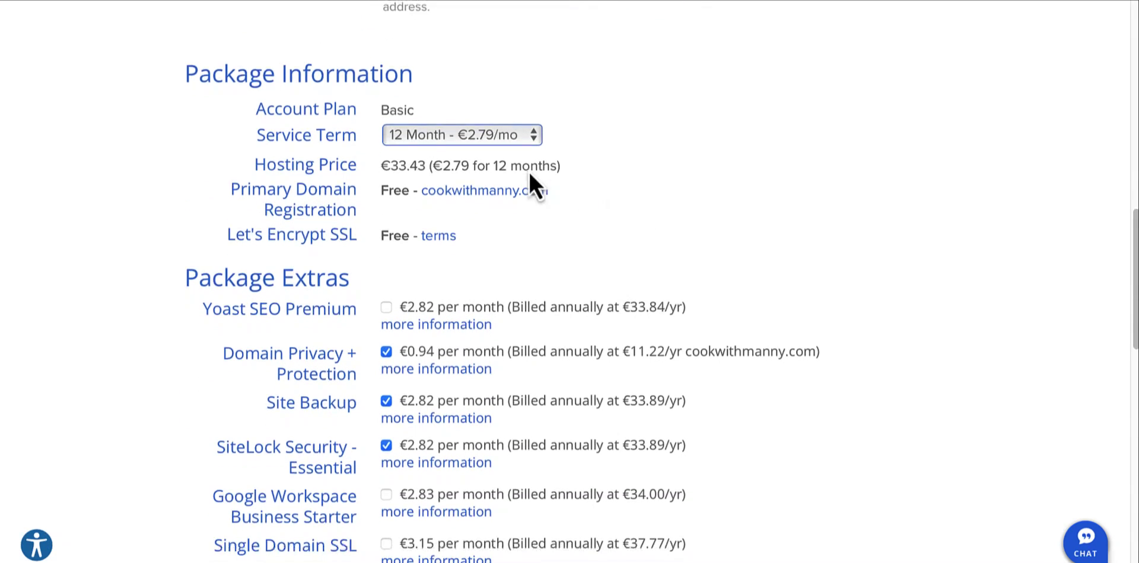
{"action": "left_click", "coordinate": [489, 139]}
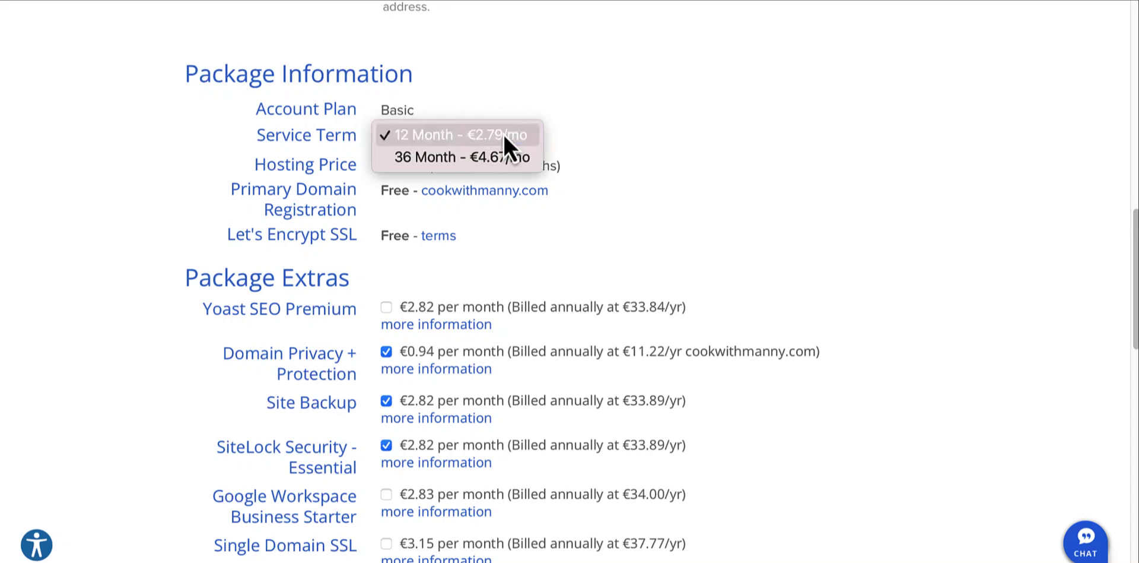
{"action": "left_click", "coordinate": [602, 122]}
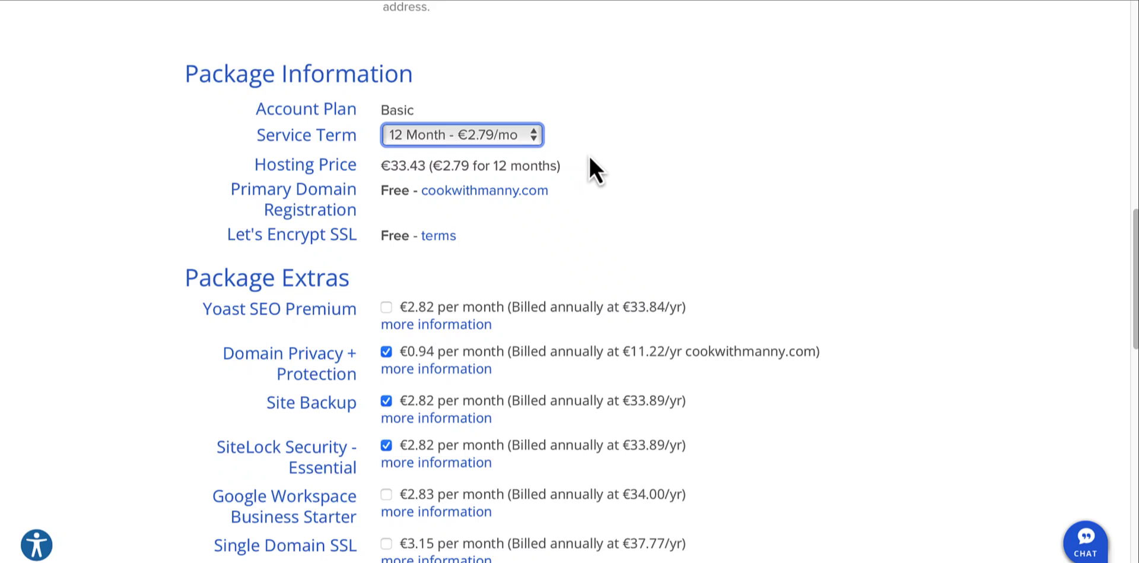
Remove Site Backup and SiteLock Security - Essential from the package extras, leaving Domain Privacy + Protection selected.
{"action": "scroll", "coordinate": [589, 158], "scroll_direction": "down", "scroll_amount": 3}
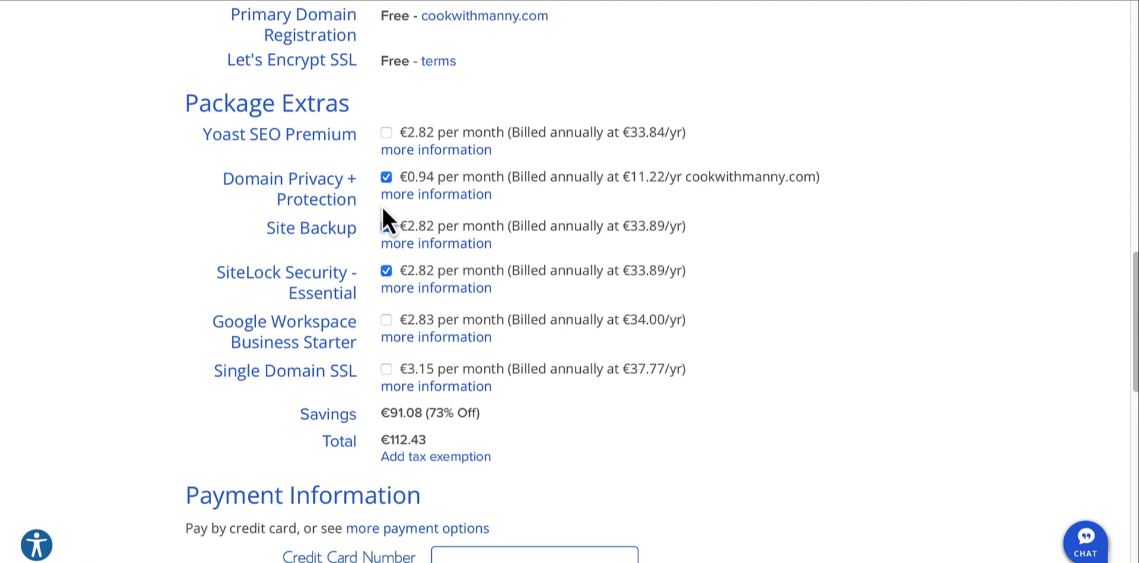
{"action": "scroll", "coordinate": [382, 208], "scroll_direction": "down", "scroll_amount": 1}
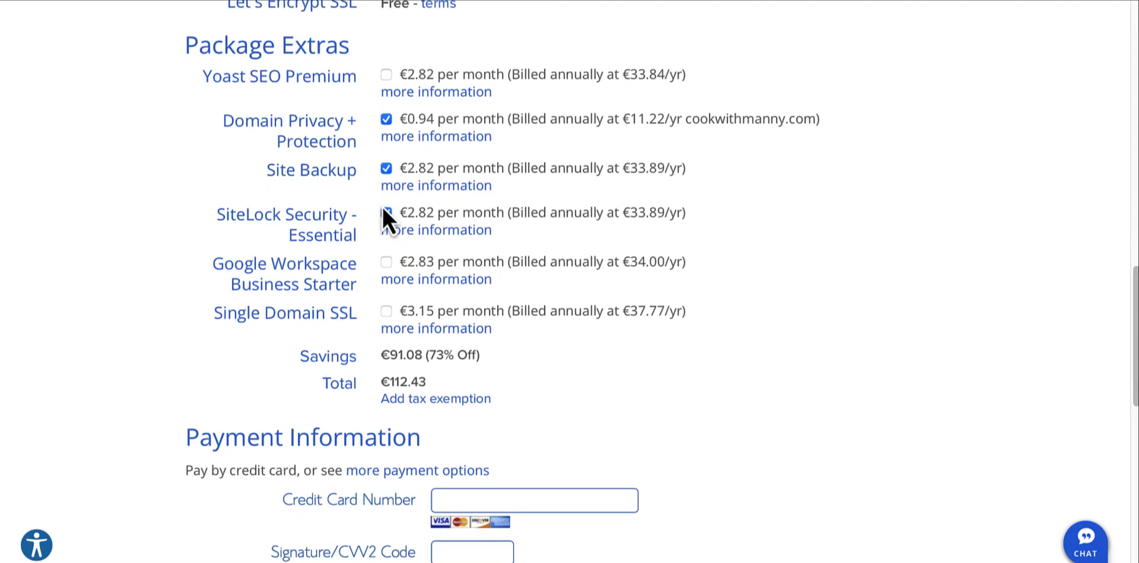
{"action": "left_click", "coordinate": [386, 168]}
{"action": "left_click", "coordinate": [386, 212]}
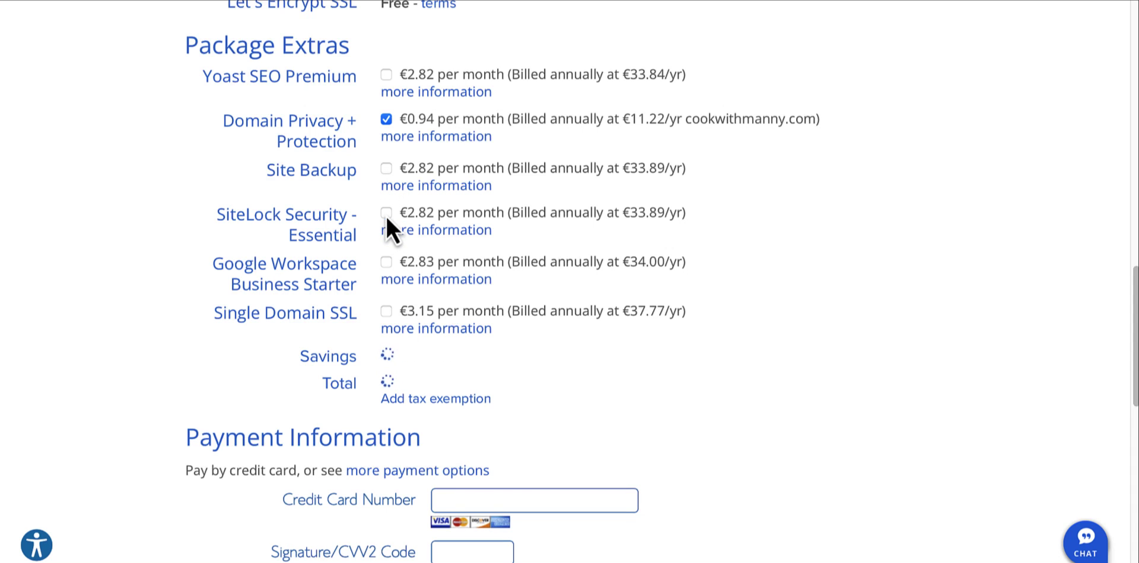
Check the order total, payment section and renewal terms, and submit the hosting order.
{"action": "scroll", "coordinate": [386, 215], "scroll_direction": "down", "scroll_amount": 2}
{"action": "scroll", "coordinate": [386, 220], "scroll_direction": "down", "scroll_amount": 1}
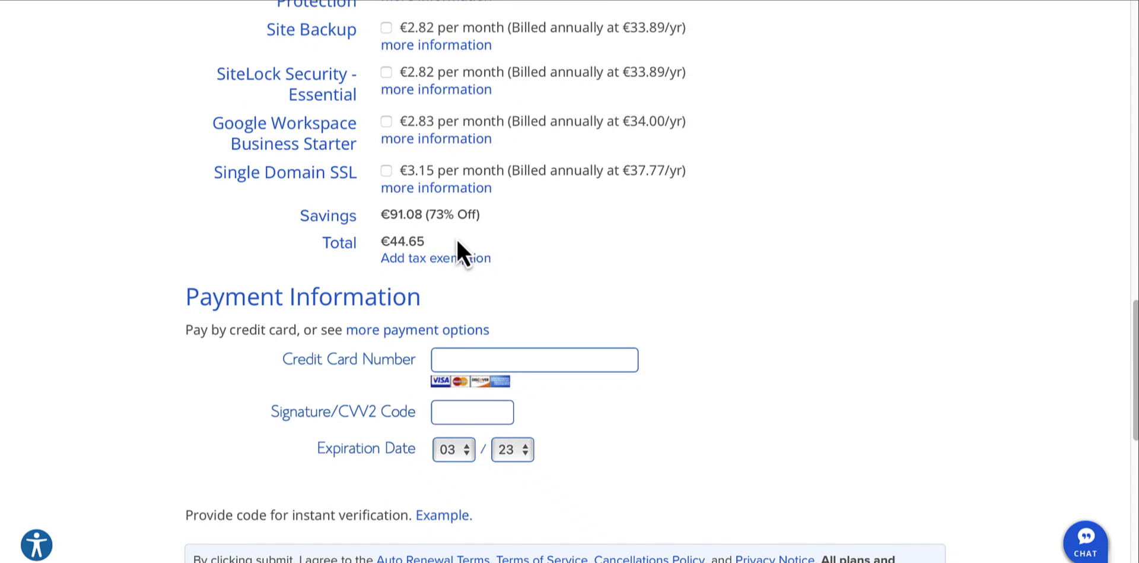
{"action": "scroll", "coordinate": [458, 240], "scroll_direction": "down", "scroll_amount": 5}
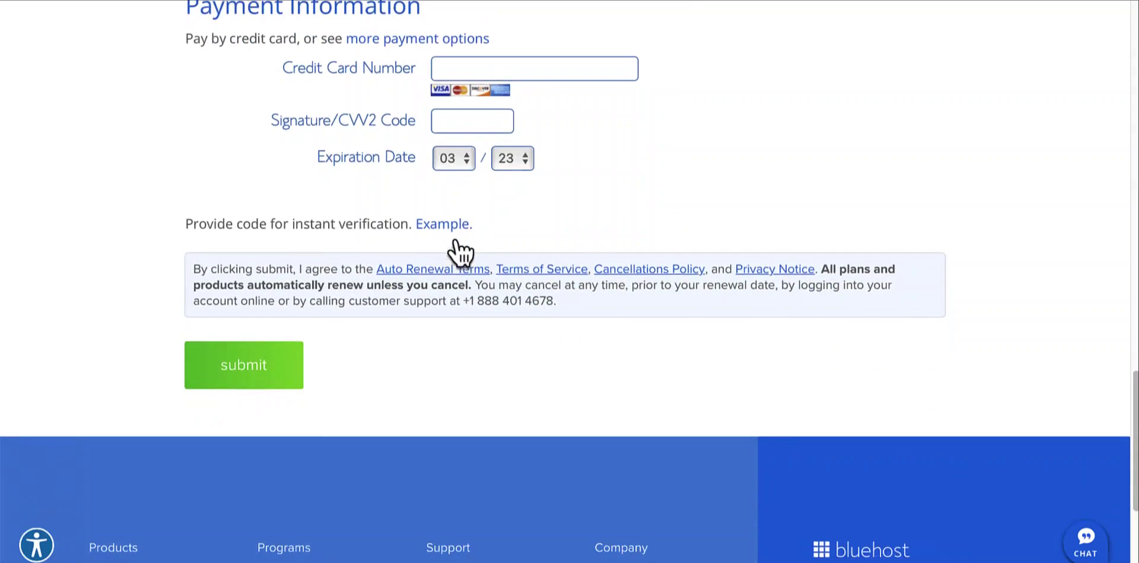
{"action": "scroll", "coordinate": [460, 252], "scroll_direction": "up", "scroll_amount": 1}
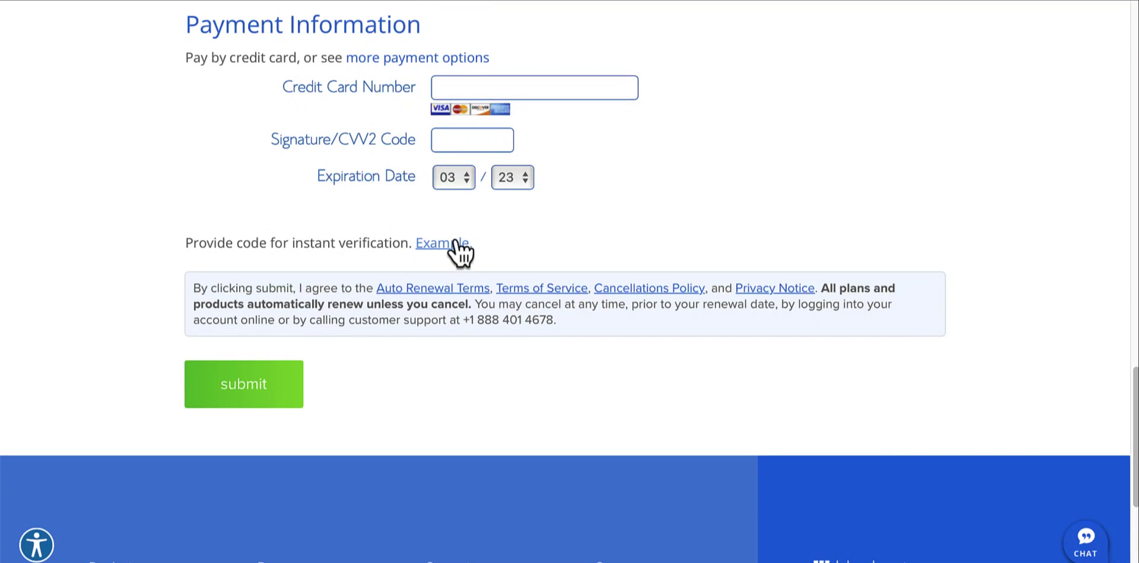
{"action": "left_click", "coordinate": [275, 381]}
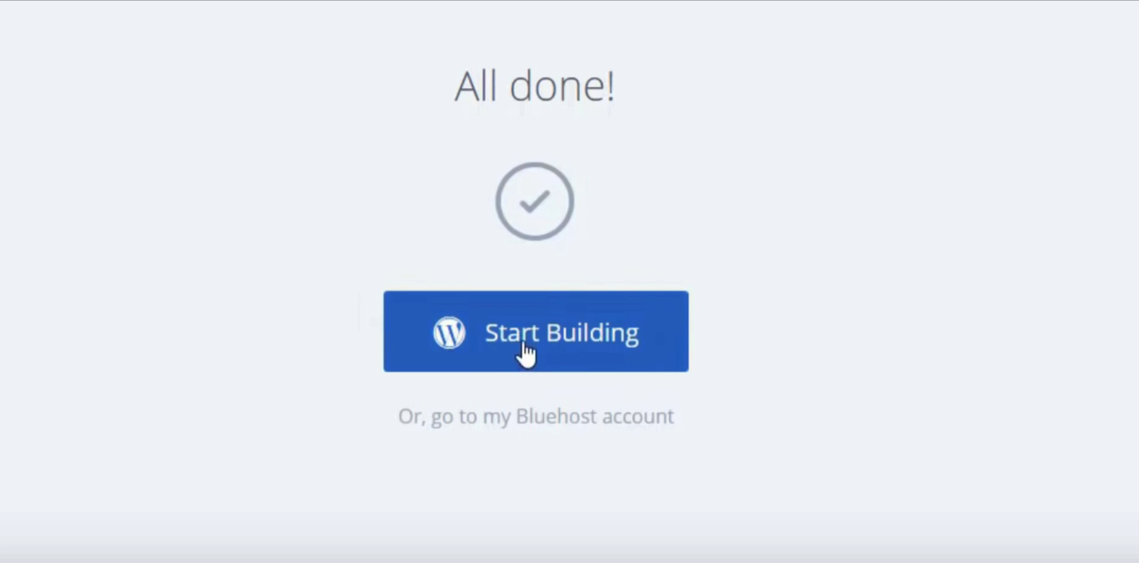
Start building the WordPress site and look over the Bluehost home page in its admin area.
{"action": "left_click", "coordinate": [525, 345]}
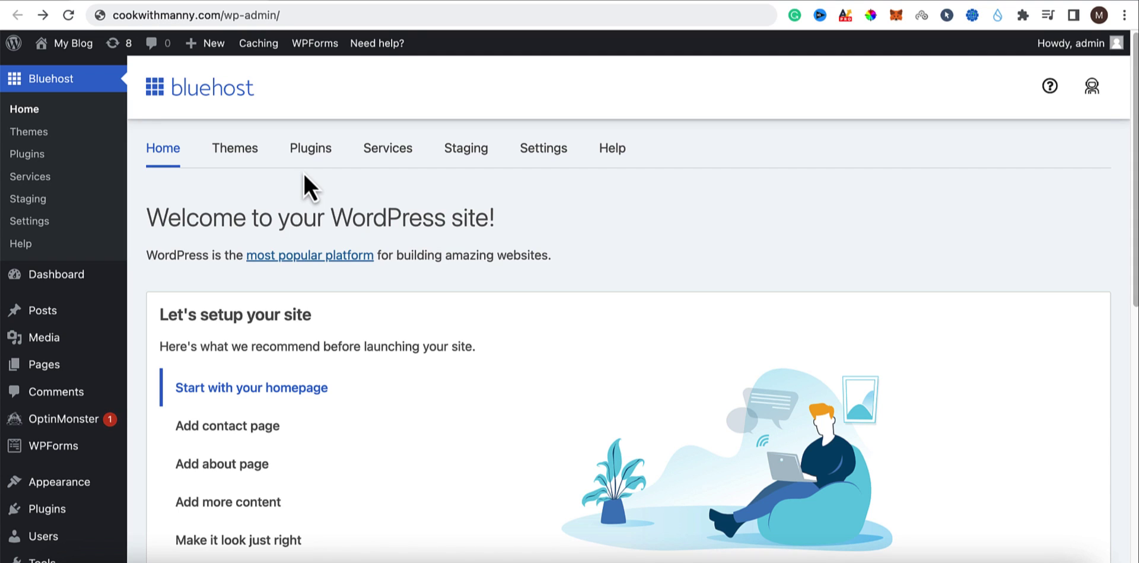
{"action": "scroll", "coordinate": [304, 175], "scroll_direction": "down", "scroll_amount": 15}
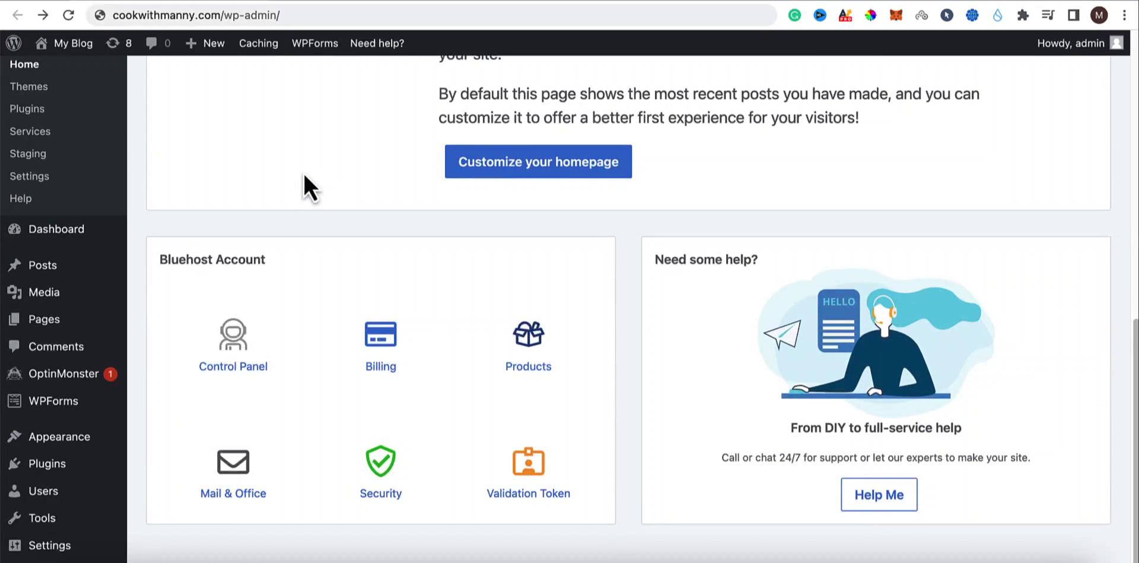
{"action": "scroll", "coordinate": [304, 175], "scroll_direction": "up", "scroll_amount": 5}
{"action": "scroll", "coordinate": [307, 188], "scroll_direction": "up", "scroll_amount": 1}
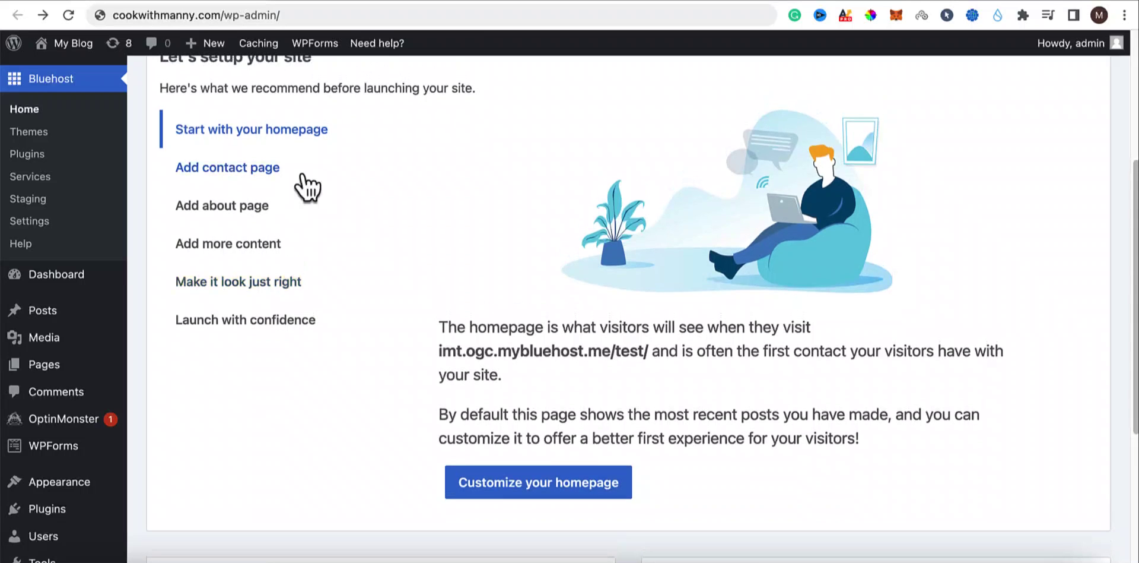
{"action": "scroll", "coordinate": [305, 185], "scroll_direction": "up", "scroll_amount": 5}
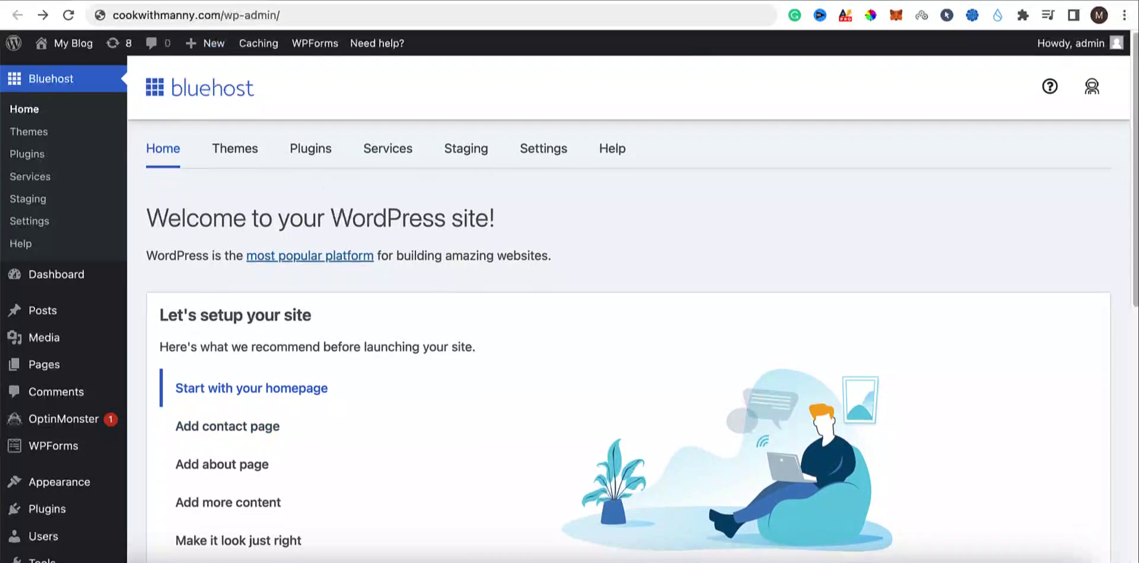
Replace the wp-admin ending of the site's web address with login, without loading it.
{"action": "left_click", "coordinate": [224, 24]}
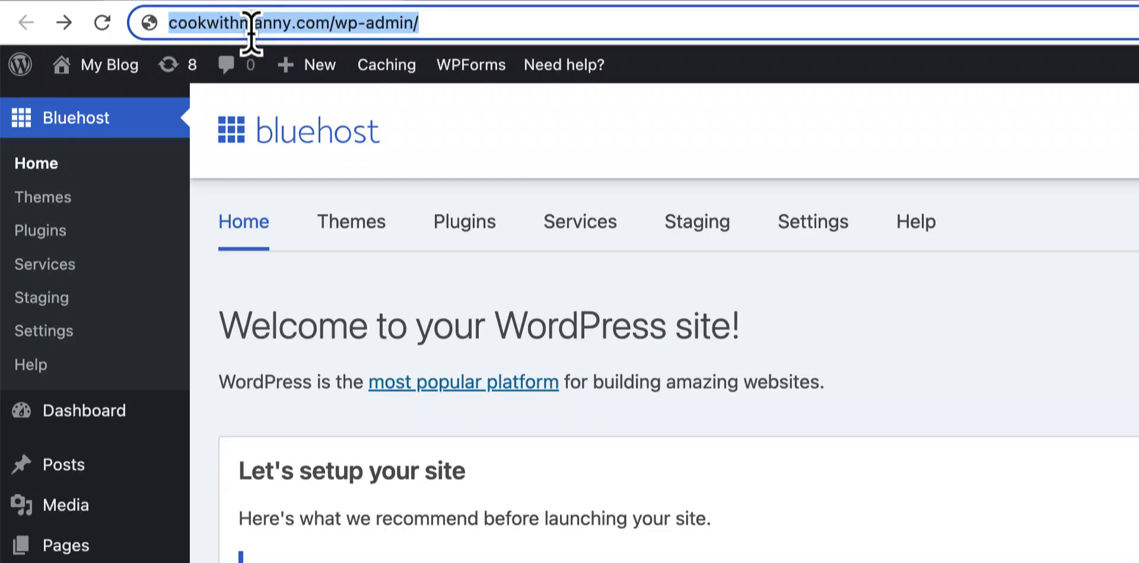
{"action": "left_click", "coordinate": [364, 23]}
{"action": "left_click_drag", "start_coordinate": [346, 23], "coordinate": [623, 2]}
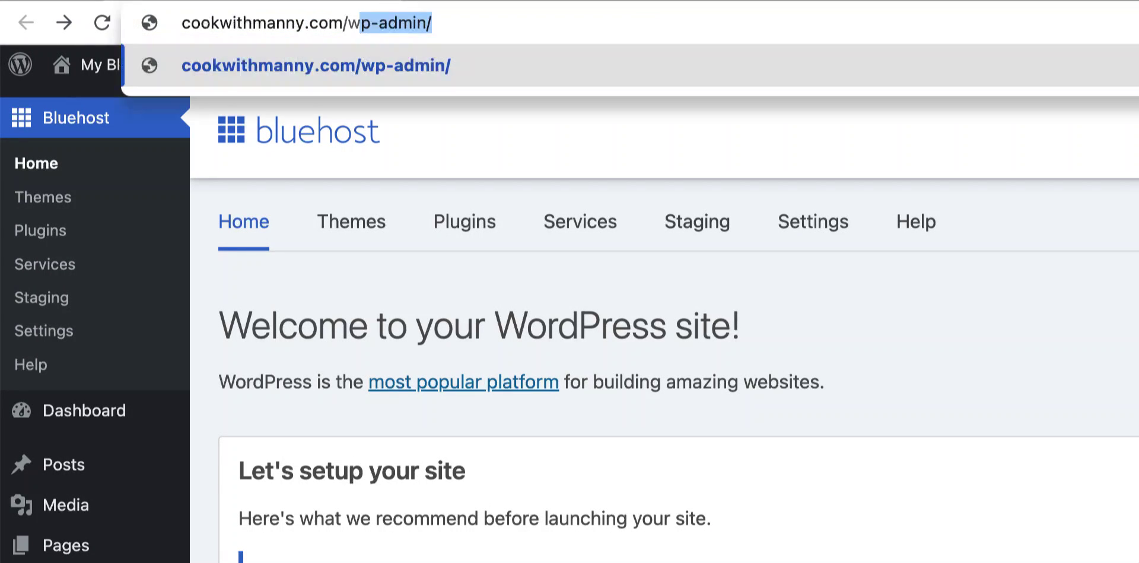
{"action": "left_click", "coordinate": [433, 22]}
{"action": "key", "text": "BackSpace"}
{"action": "key", "text": "BackSpace"}
{"action": "key", "text": "BackSpace"}
{"action": "key", "text": "BackSpace"}
{"action": "key", "text": "BackSpace"}
{"action": "key", "text": "BackSpace"}
{"action": "key", "text": "BackSpace"}
{"action": "key", "text": "BackSpace"}
{"action": "key", "text": "BackSpace"}
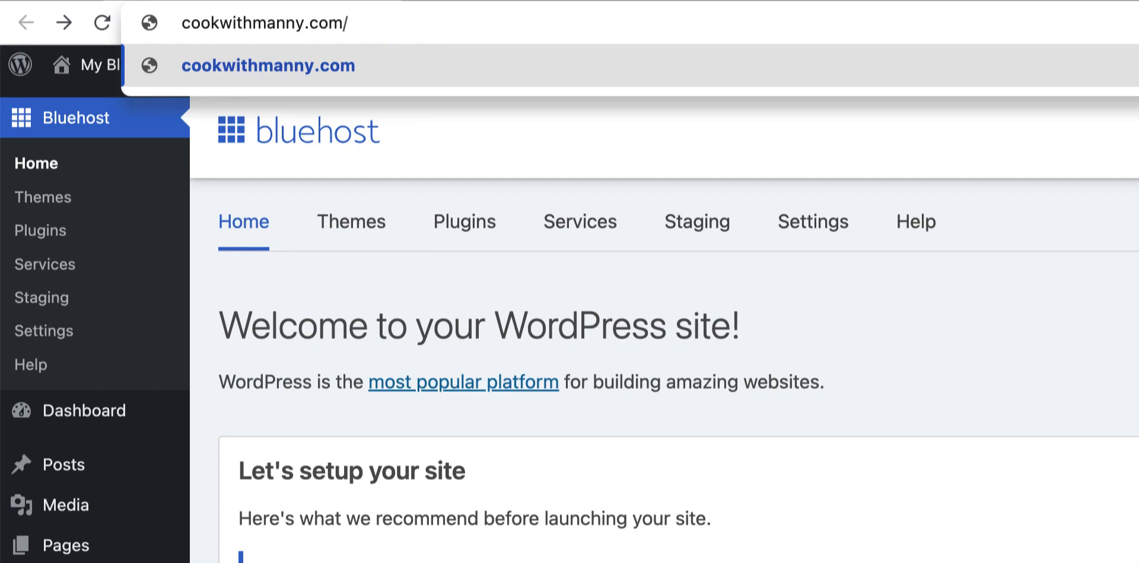
{"action": "type", "text": "login"}
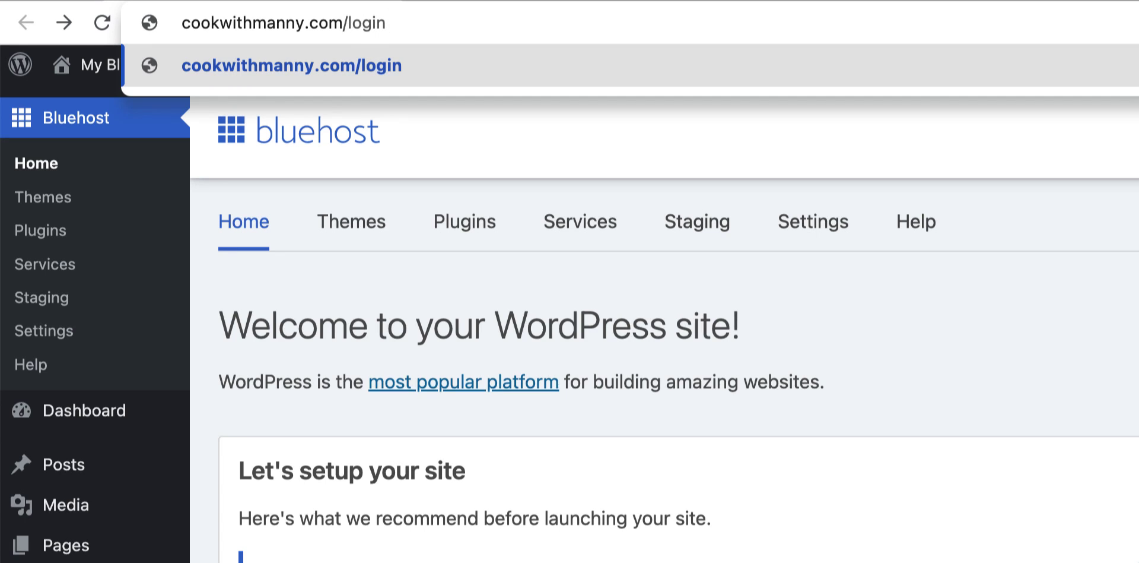
Change the ending of the web address from login to wp-admin/ and load cookwithmanny.com/wp-admin/.
{"action": "key", "text": "BackSpace"}
{"action": "key", "text": "BackSpace"}
{"action": "key", "text": "BackSpace"}
{"action": "key", "text": "BackSpace"}
{"action": "key", "text": "BackSpace"}
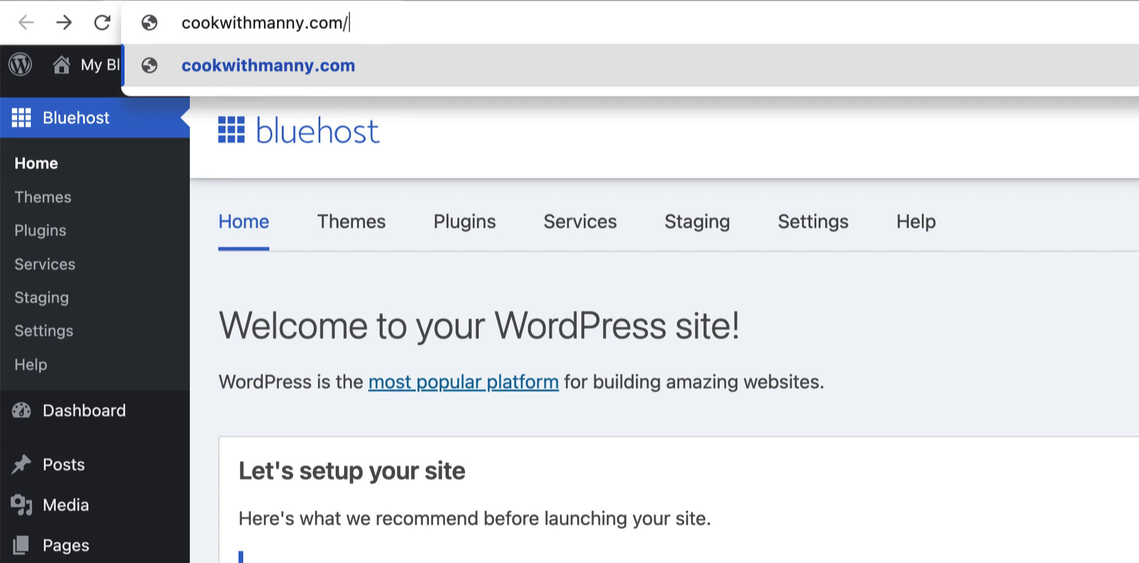
{"action": "type", "text": "wp-admin/"}
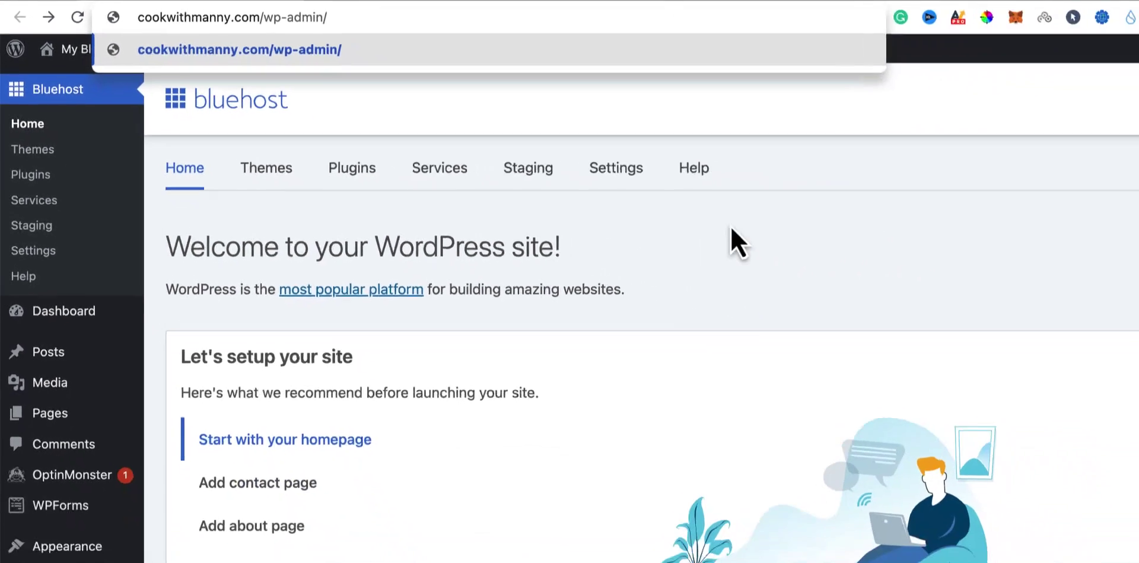
{"action": "key", "text": "Return"}
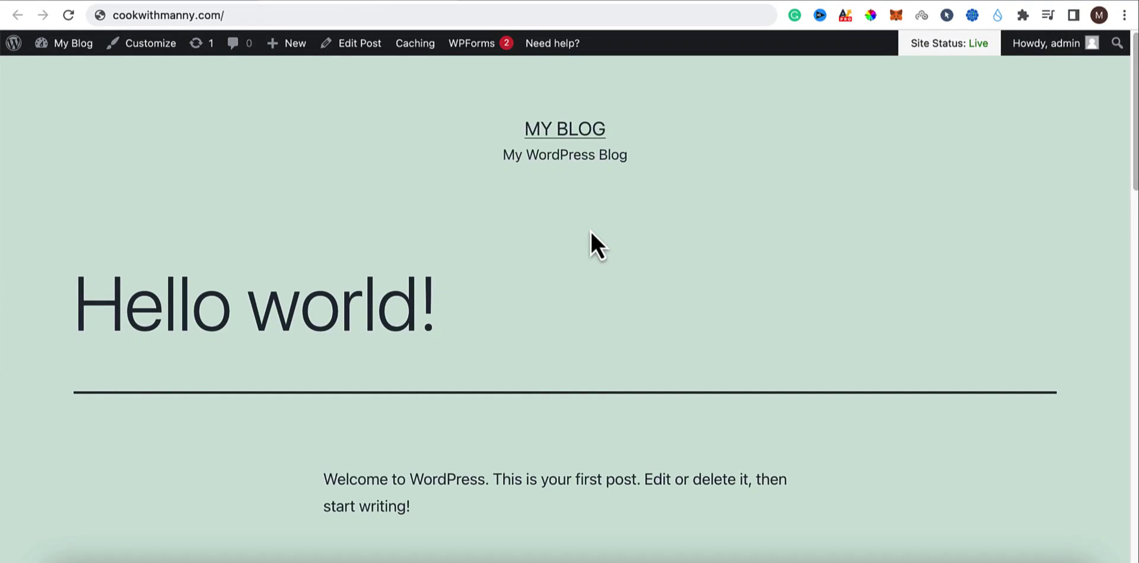
Look through the live site's default front page, from the Hello world! post down to the footer.
{"action": "scroll", "coordinate": [590, 230], "scroll_direction": "down", "scroll_amount": 1}
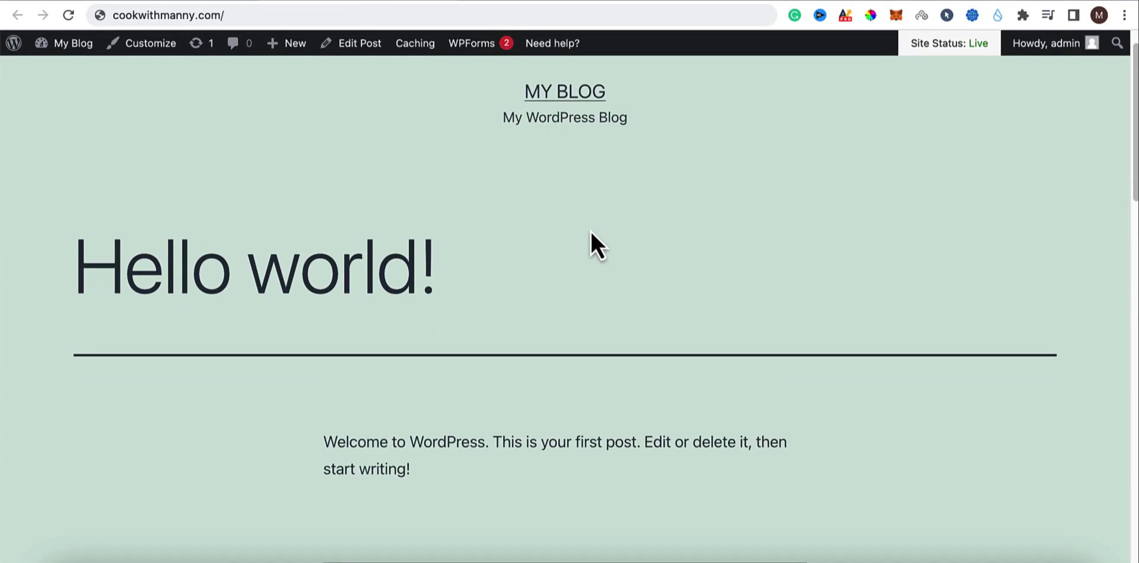
{"action": "scroll", "coordinate": [590, 230], "scroll_direction": "down", "scroll_amount": 3}
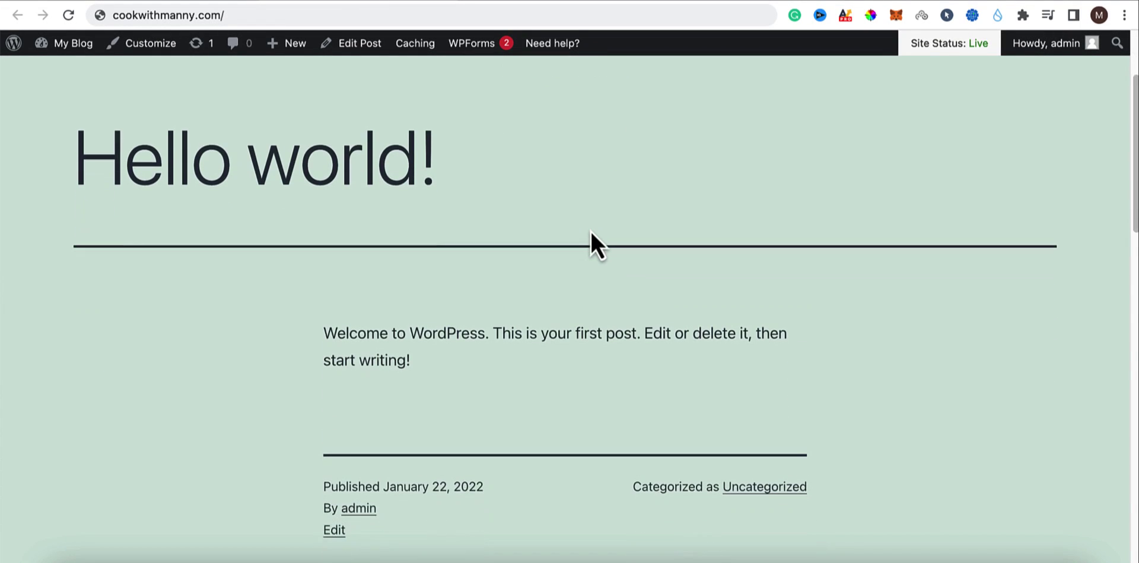
{"action": "scroll", "coordinate": [591, 231], "scroll_direction": "down", "scroll_amount": 15}
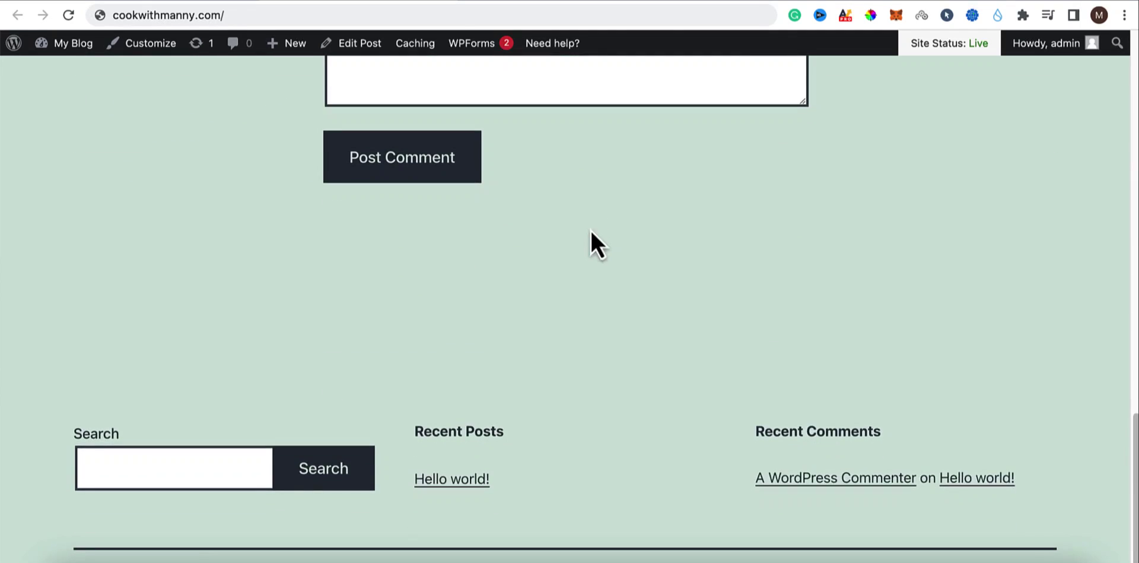
{"action": "scroll", "coordinate": [591, 233], "scroll_direction": "down", "scroll_amount": 2}
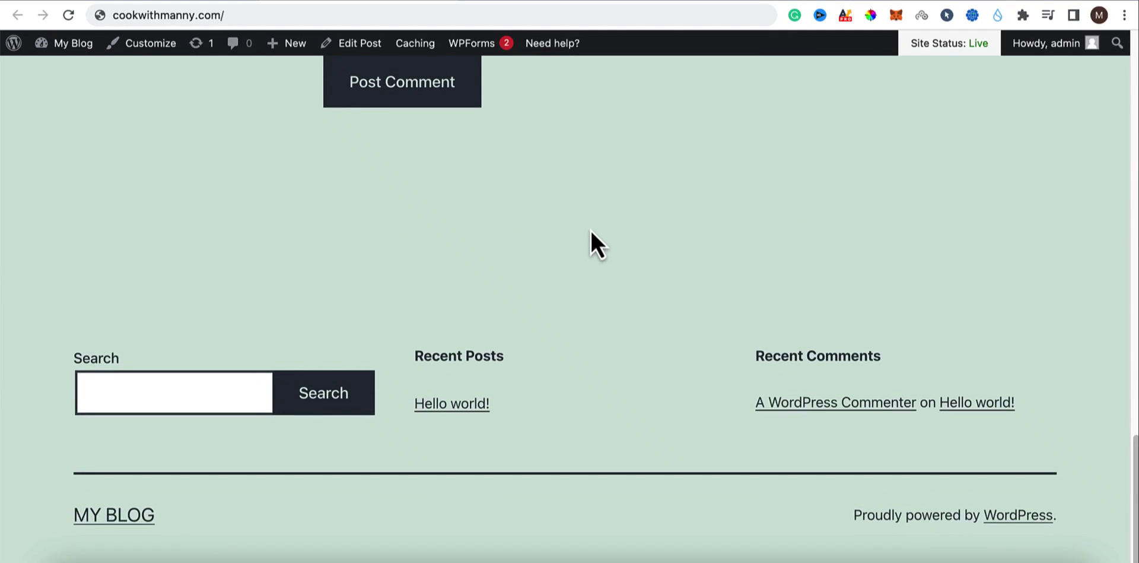
{"action": "scroll", "coordinate": [590, 230], "scroll_direction": "up", "scroll_amount": 17}
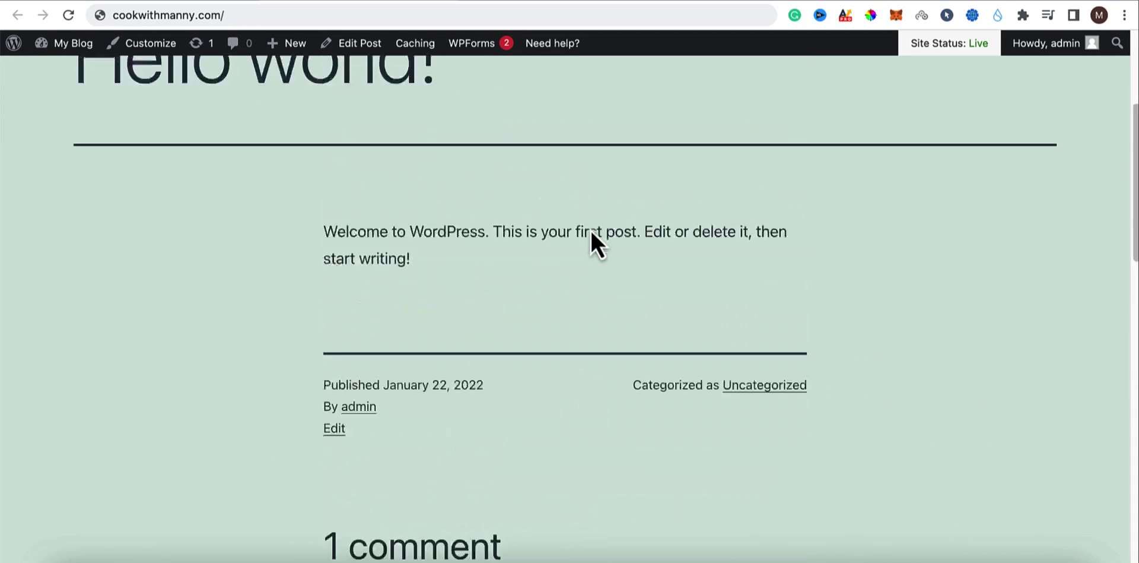
Open the admin area at cookwithmanny.com/wp-admin and look over the recommended site setup tasks.
{"action": "left_click", "coordinate": [187, 18]}
{"action": "type", "text": "wp-admin"}
{"action": "key", "text": "Return"}
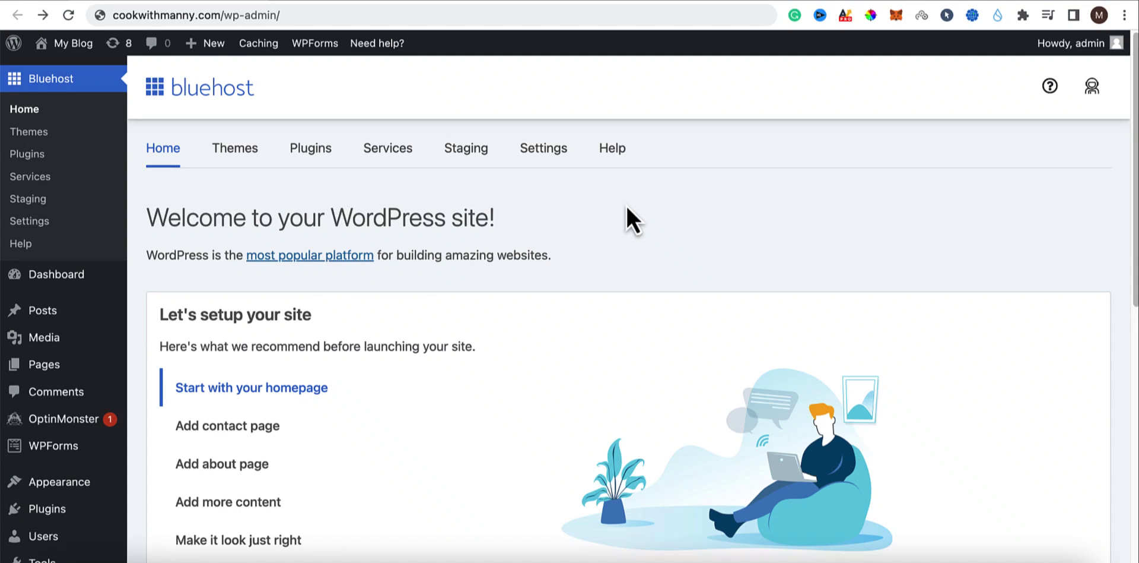
{"action": "scroll", "coordinate": [496, 134], "scroll_direction": "down", "scroll_amount": 4}
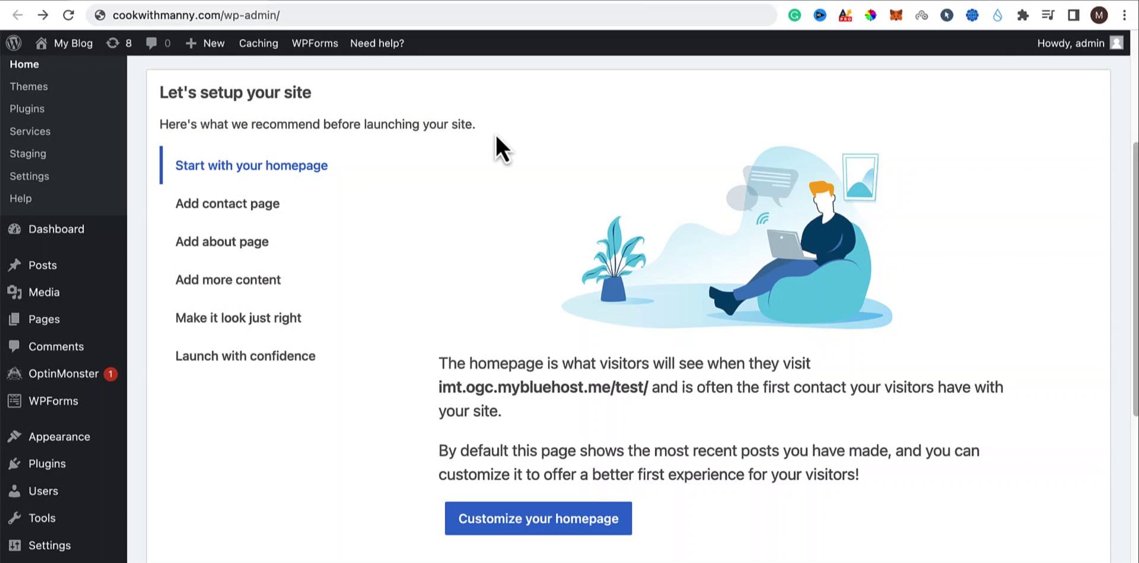
{"action": "scroll", "coordinate": [496, 134], "scroll_direction": "down", "scroll_amount": 2}
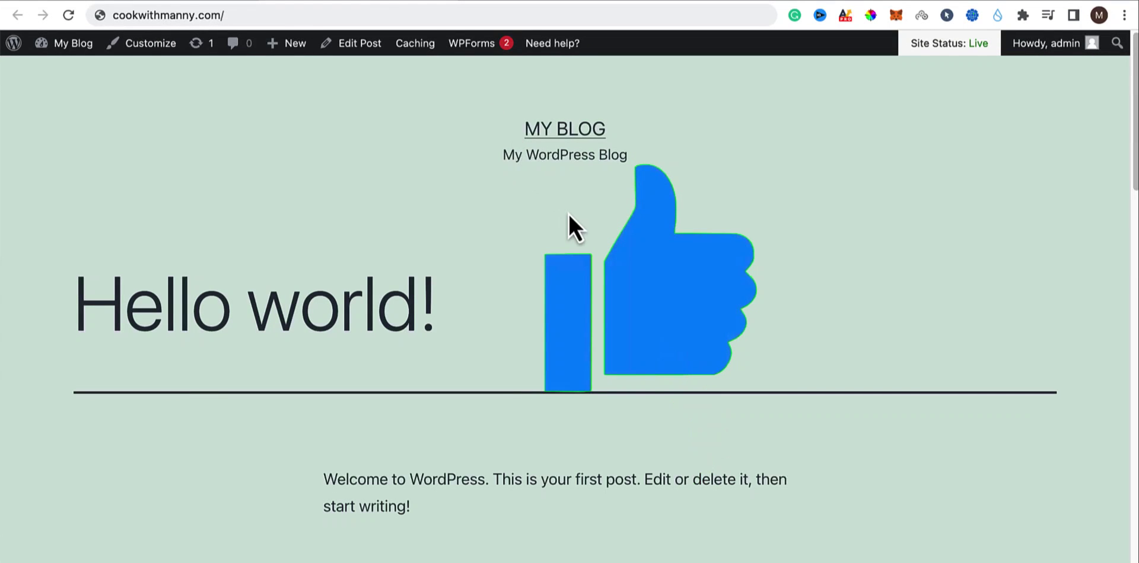
Glance over the live site's front page and return to the admin home at cookwithmanny.com/wp-admin.
{"action": "scroll", "coordinate": [569, 213], "scroll_direction": "down", "scroll_amount": 2}
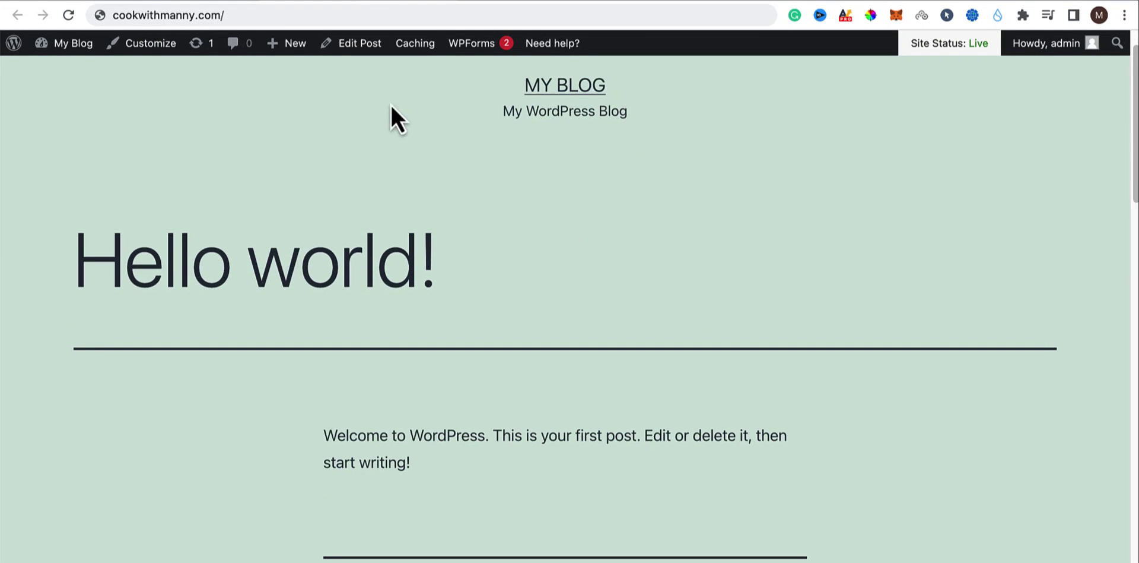
{"action": "key", "text": "super+bracketleft"}
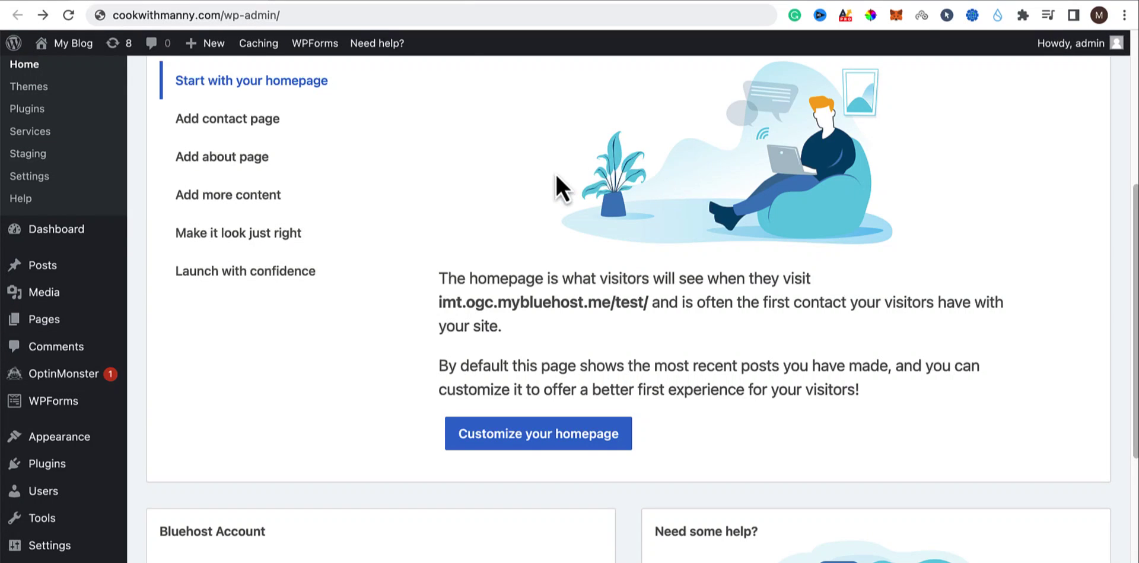
{"action": "scroll", "coordinate": [556, 172], "scroll_direction": "up", "scroll_amount": 5}
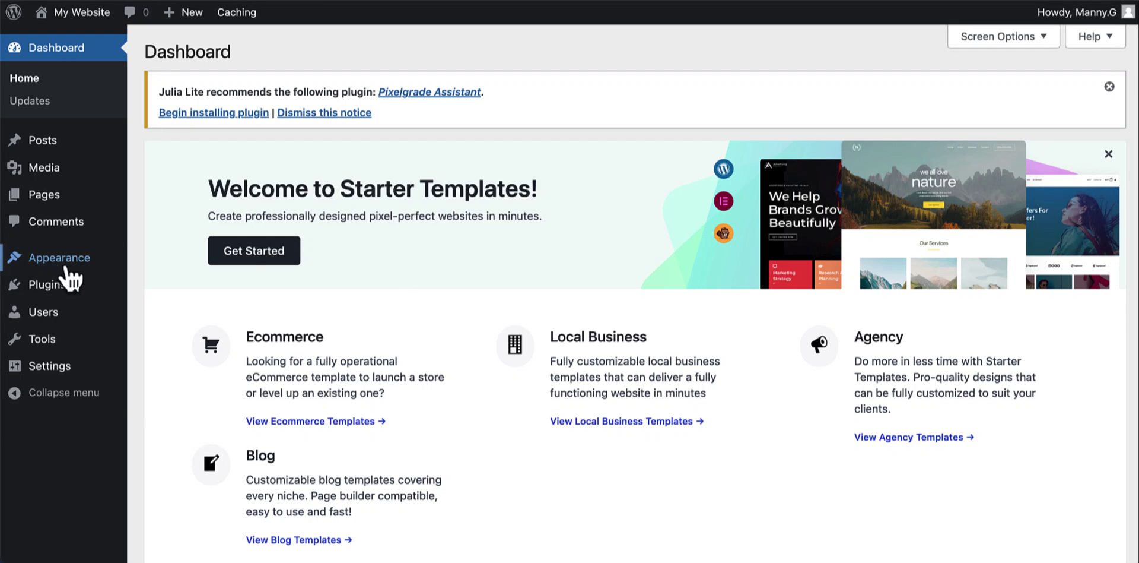
Open the site's installed themes and look through them.
{"action": "mouse_move", "coordinate": [60, 266]}
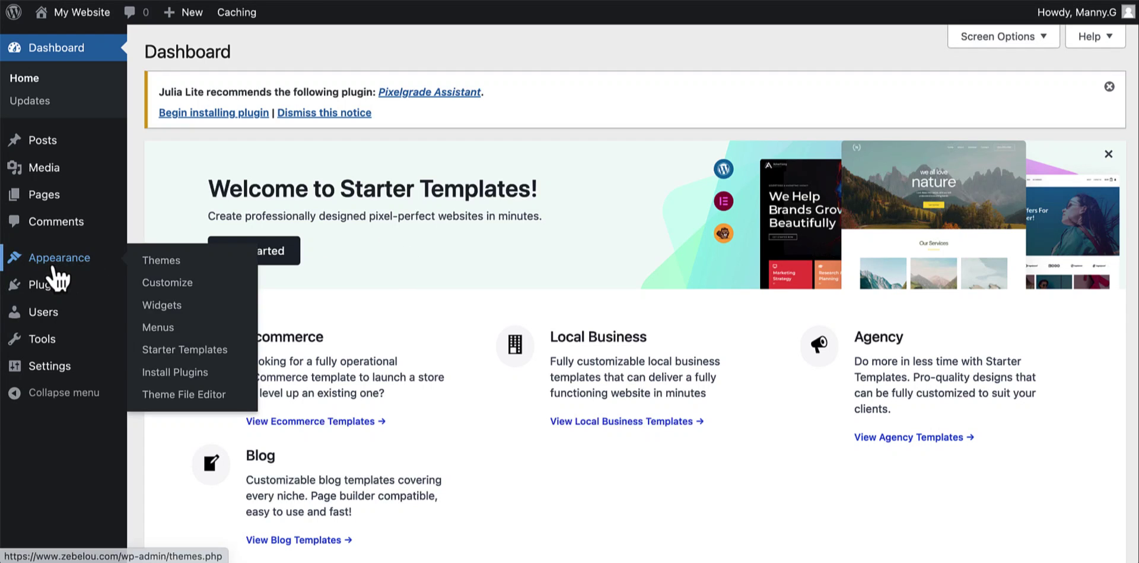
{"action": "left_click", "coordinate": [163, 263]}
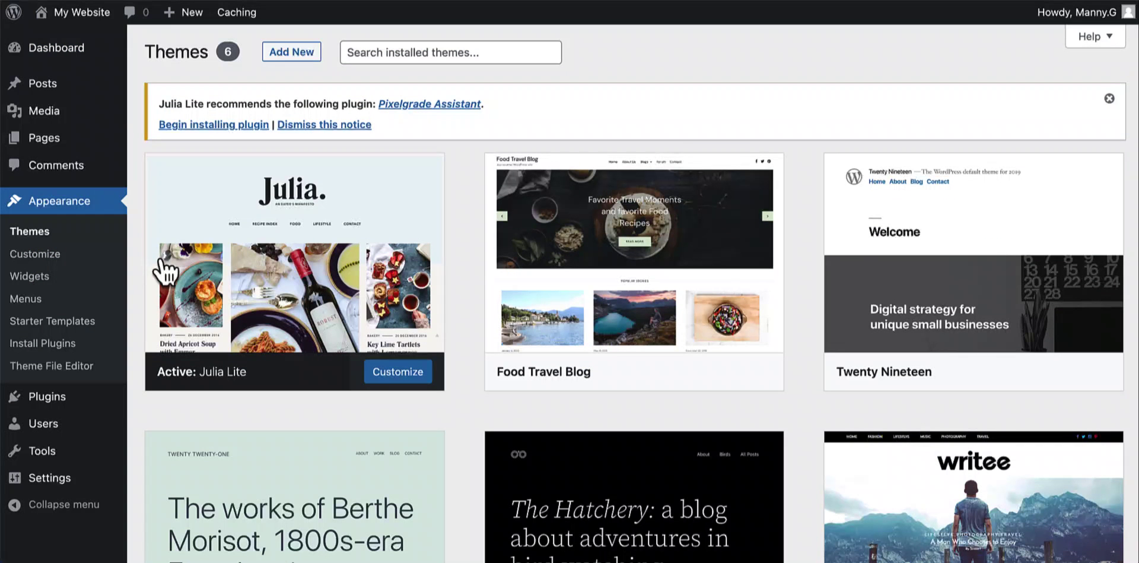
{"action": "scroll", "coordinate": [624, 111], "scroll_direction": "down", "scroll_amount": 5}
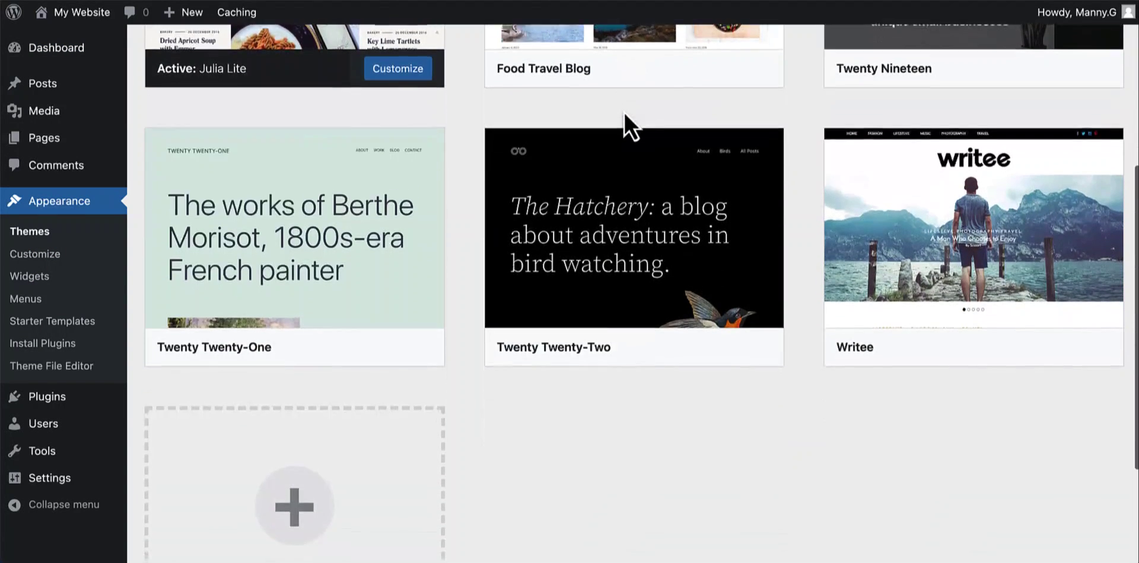
{"action": "scroll", "coordinate": [624, 111], "scroll_direction": "up", "scroll_amount": 5}
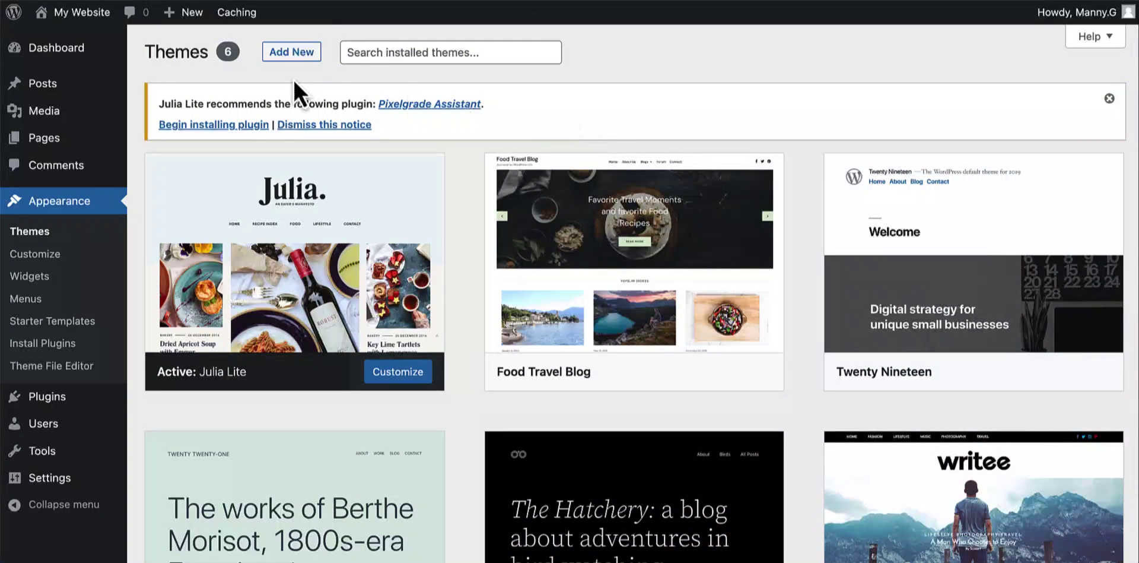
Start adding a new theme and browse the popular WordPress themes available to install.
{"action": "left_click", "coordinate": [284, 59]}
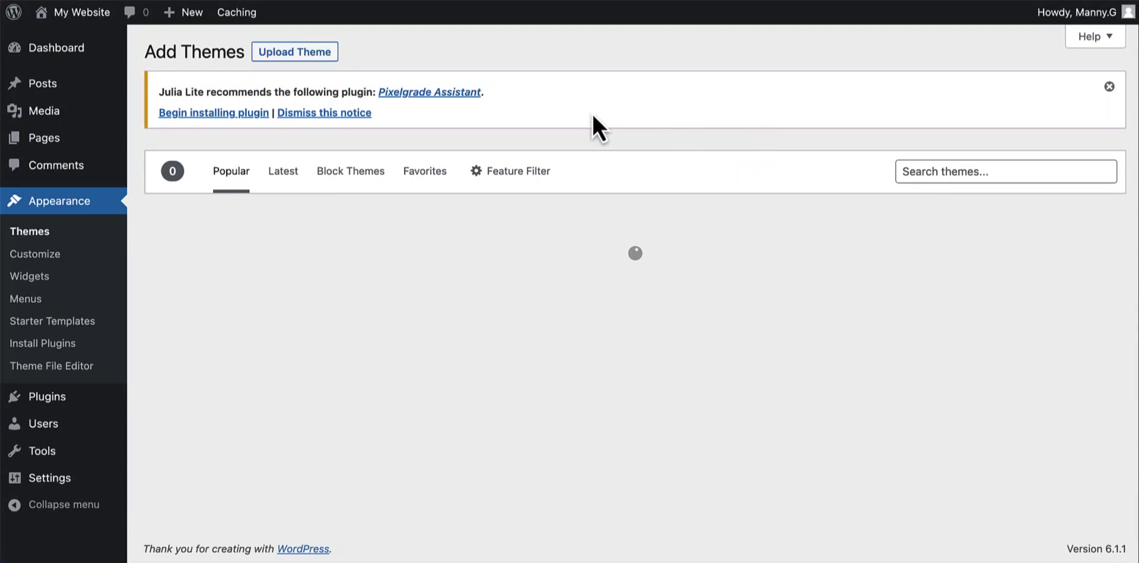
{"action": "scroll", "coordinate": [606, 146], "scroll_direction": "down", "scroll_amount": 10}
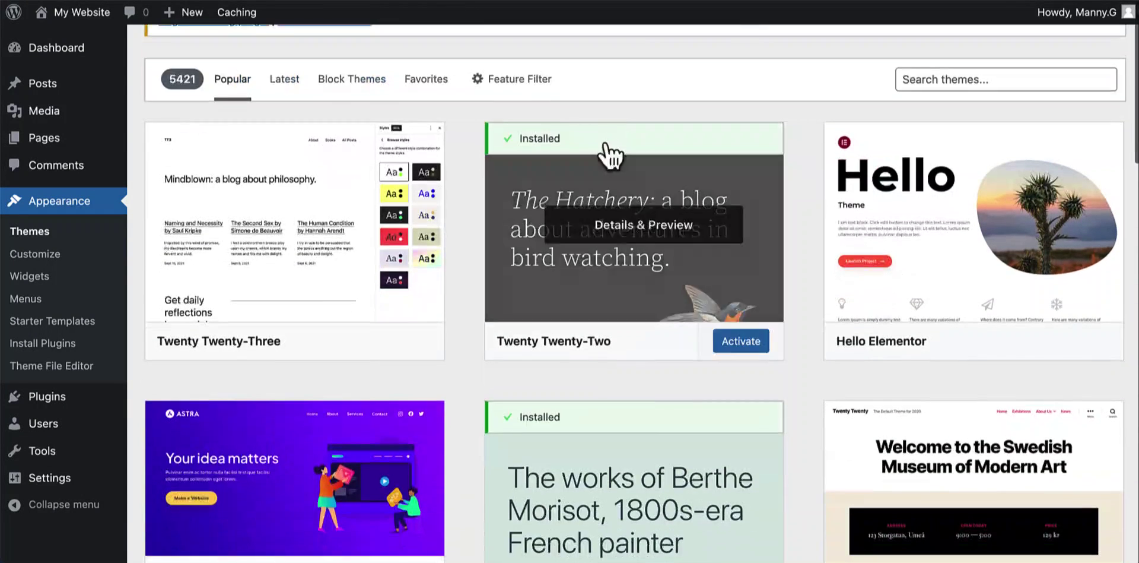
{"action": "scroll", "coordinate": [608, 155], "scroll_direction": "down", "scroll_amount": 10}
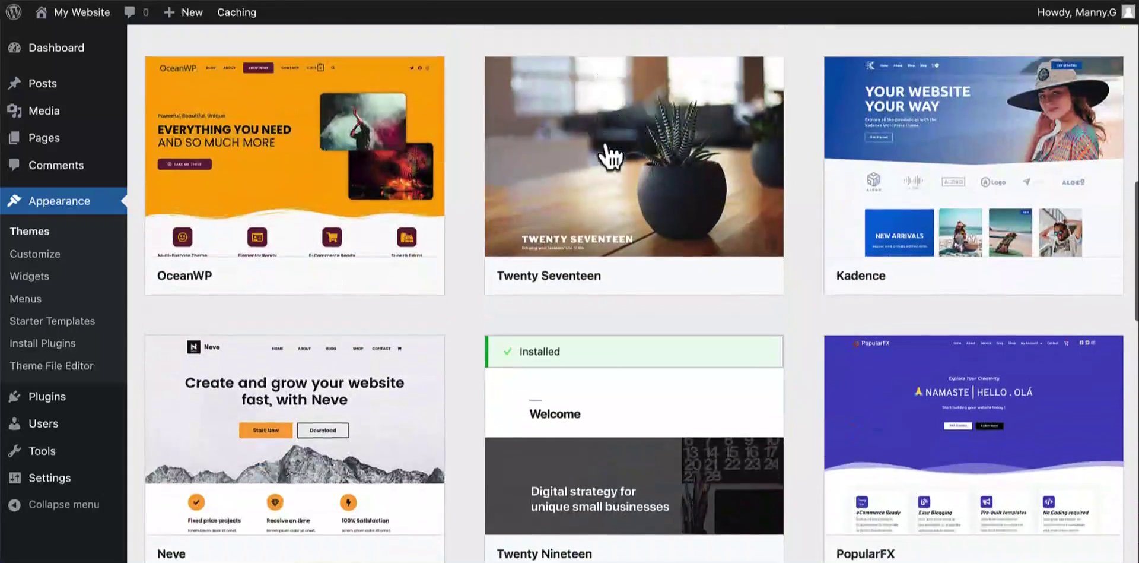
{"action": "scroll", "coordinate": [611, 156], "scroll_direction": "down", "scroll_amount": 8}
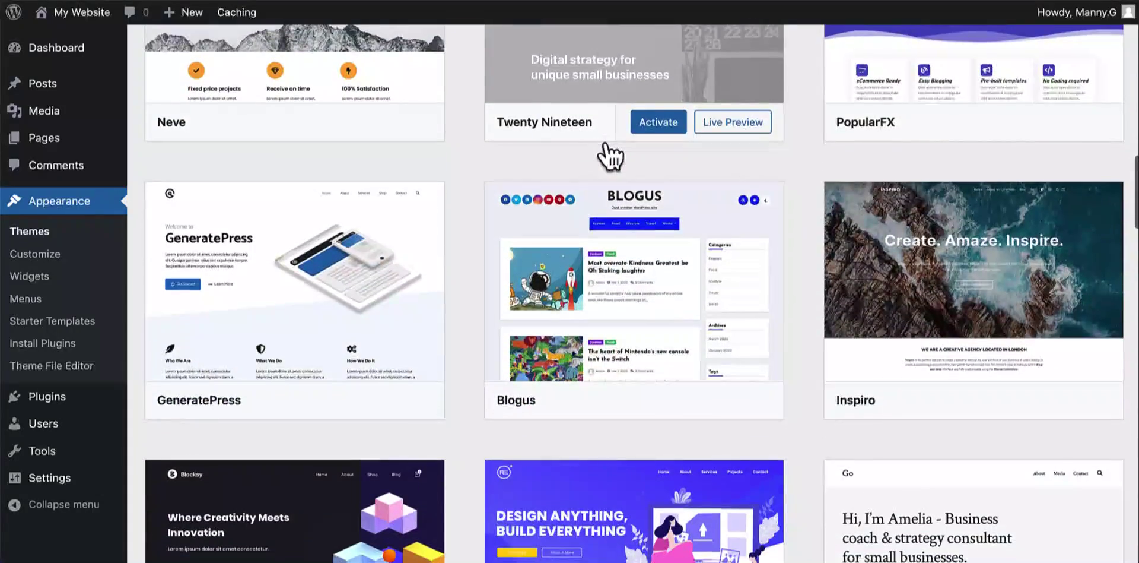
{"action": "scroll", "coordinate": [609, 155], "scroll_direction": "down", "scroll_amount": 4}
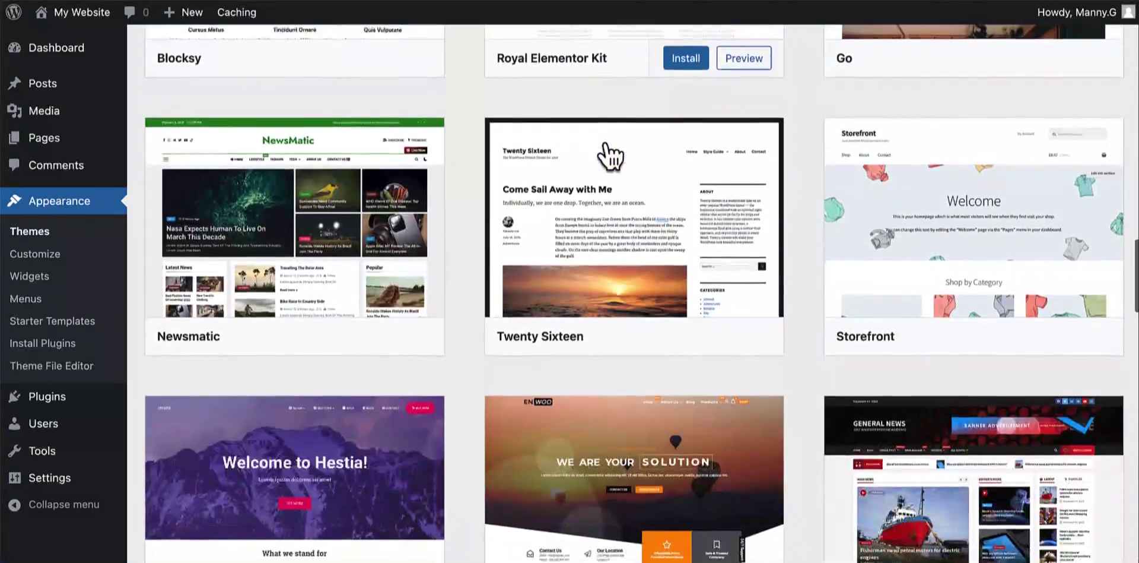
{"action": "scroll", "coordinate": [610, 157], "scroll_direction": "down", "scroll_amount": 5}
{"action": "scroll", "coordinate": [611, 155], "scroll_direction": "down", "scroll_amount": 3}
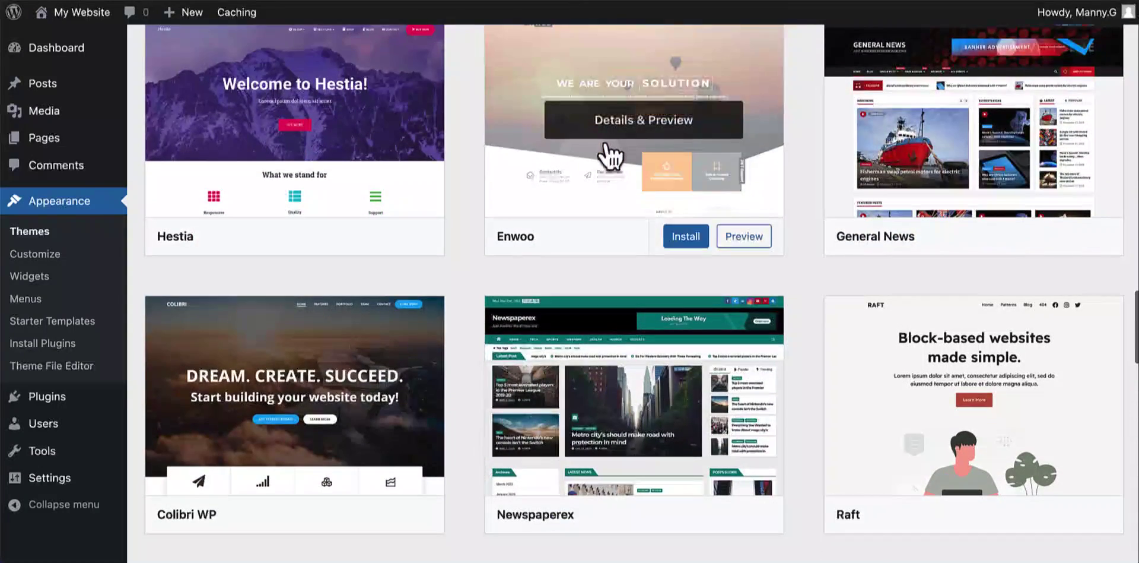
{"action": "scroll", "coordinate": [611, 156], "scroll_direction": "down", "scroll_amount": 2}
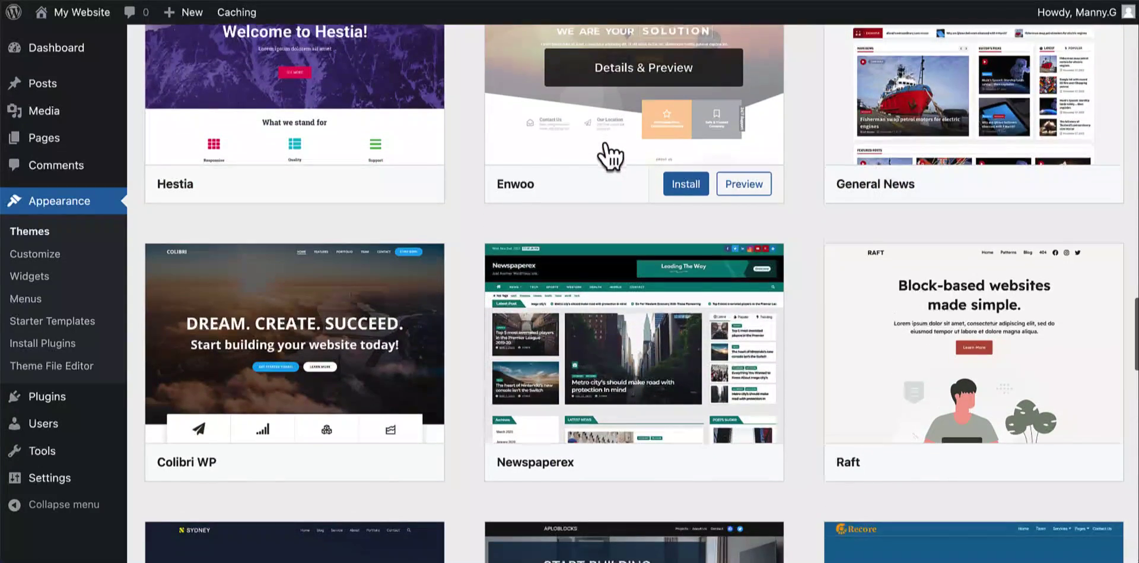
{"action": "scroll", "coordinate": [611, 156], "scroll_direction": "down", "scroll_amount": 2}
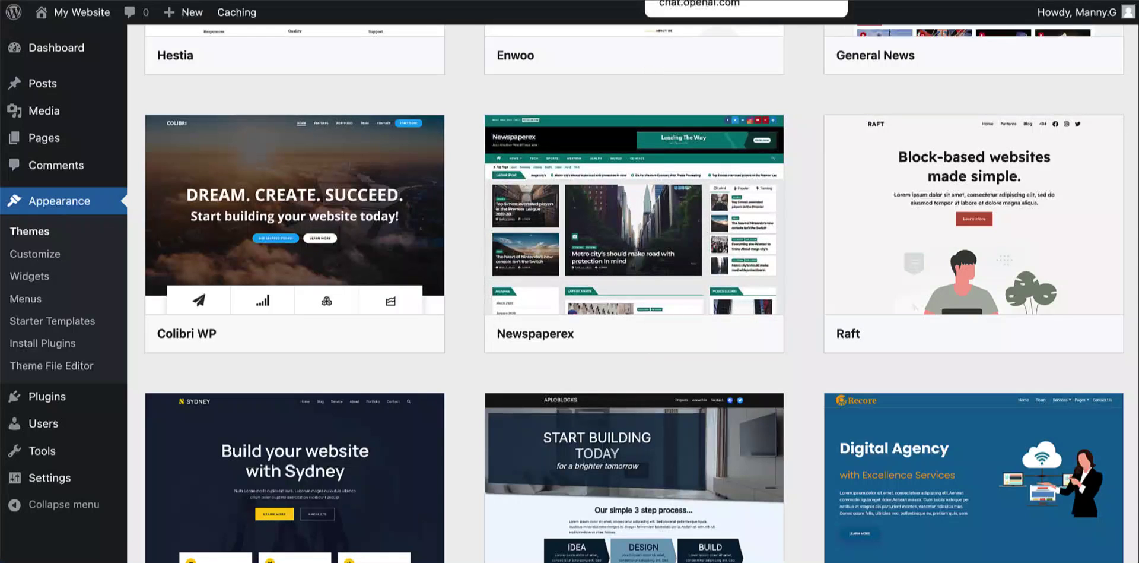
Switch to ChatGPT, read its list of ten free stylish WordPress blog themes, and copy the theme name ColorMag.
{"action": "key", "text": "ctrl+Tab"}
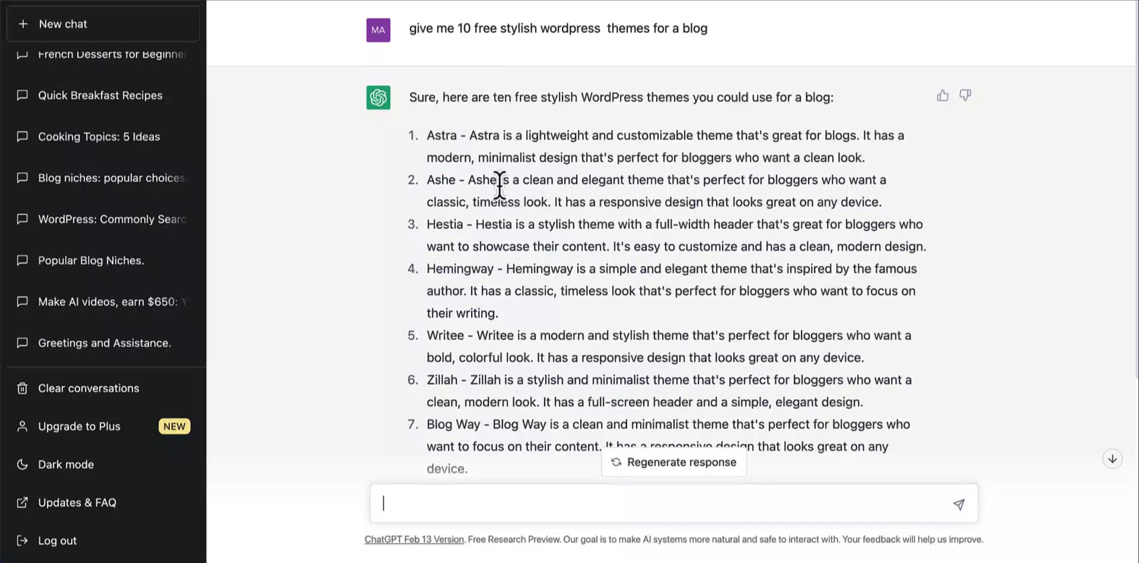
{"action": "scroll", "coordinate": [500, 178], "scroll_direction": "down", "scroll_amount": 2}
{"action": "scroll", "coordinate": [500, 185], "scroll_direction": "down", "scroll_amount": 4}
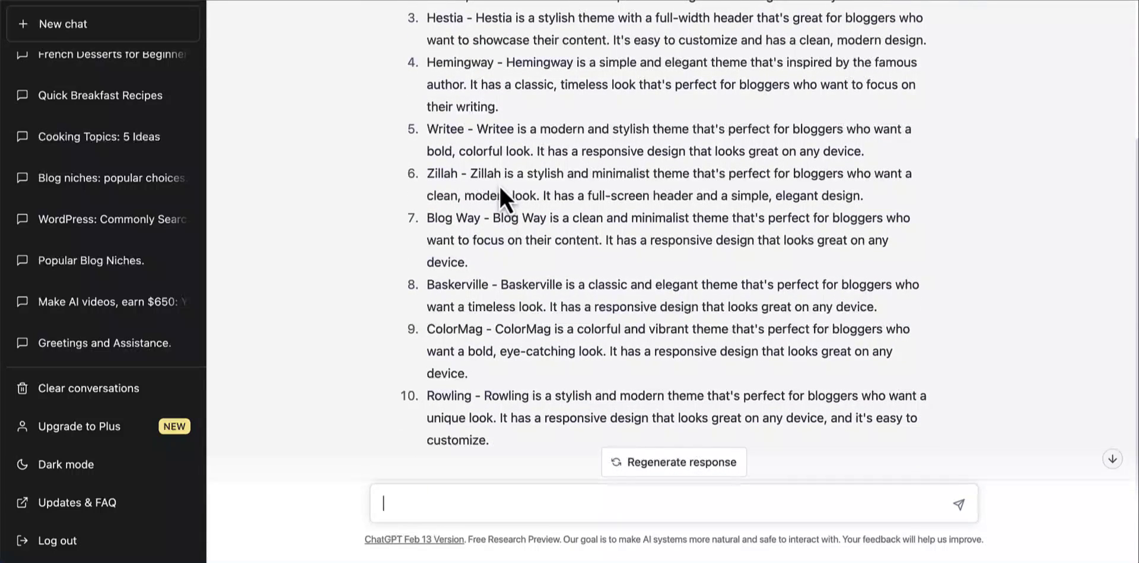
{"action": "scroll", "coordinate": [500, 184], "scroll_direction": "down", "scroll_amount": 2}
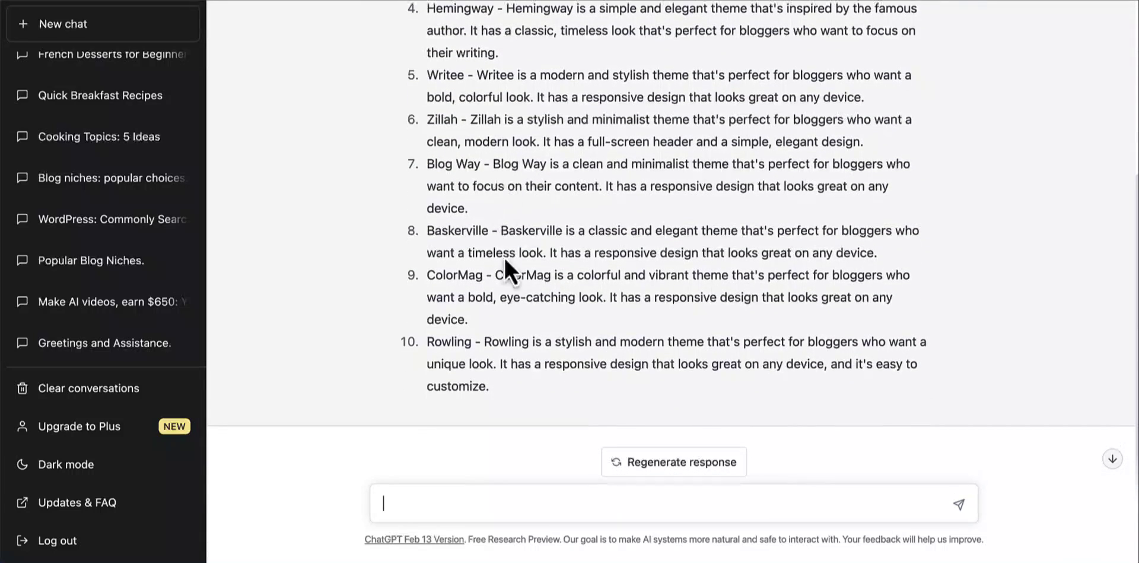
{"action": "double_click", "coordinate": [452, 274]}
{"action": "key", "text": "super+c"}
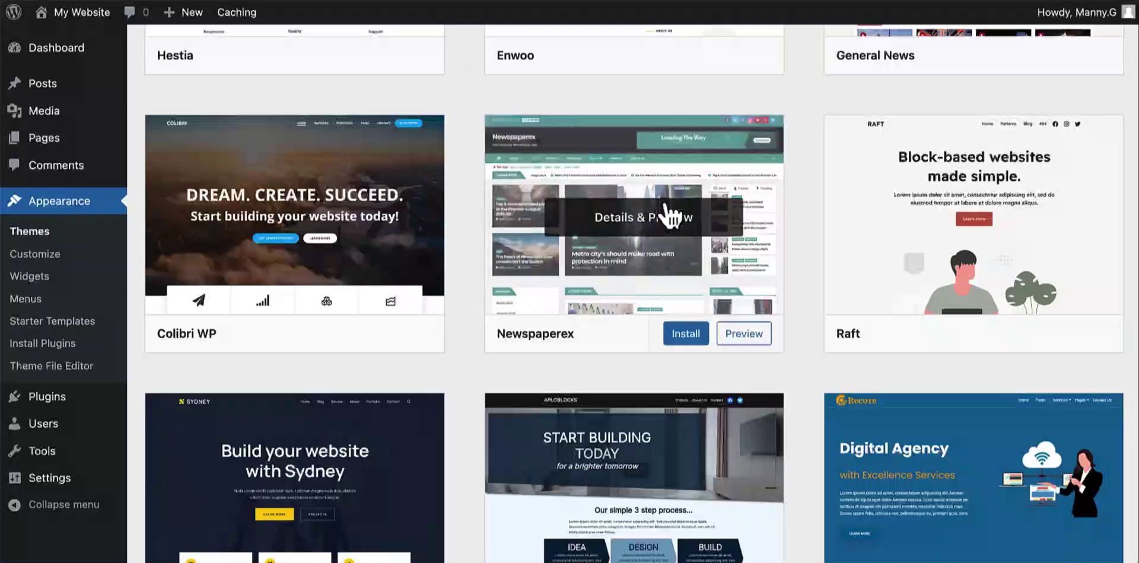
Return to the WordPress theme library and search it for ColorMag.
{"action": "scroll", "coordinate": [670, 215], "scroll_direction": "up", "scroll_amount": 6}
{"action": "scroll", "coordinate": [671, 215], "scroll_direction": "up", "scroll_amount": 15}
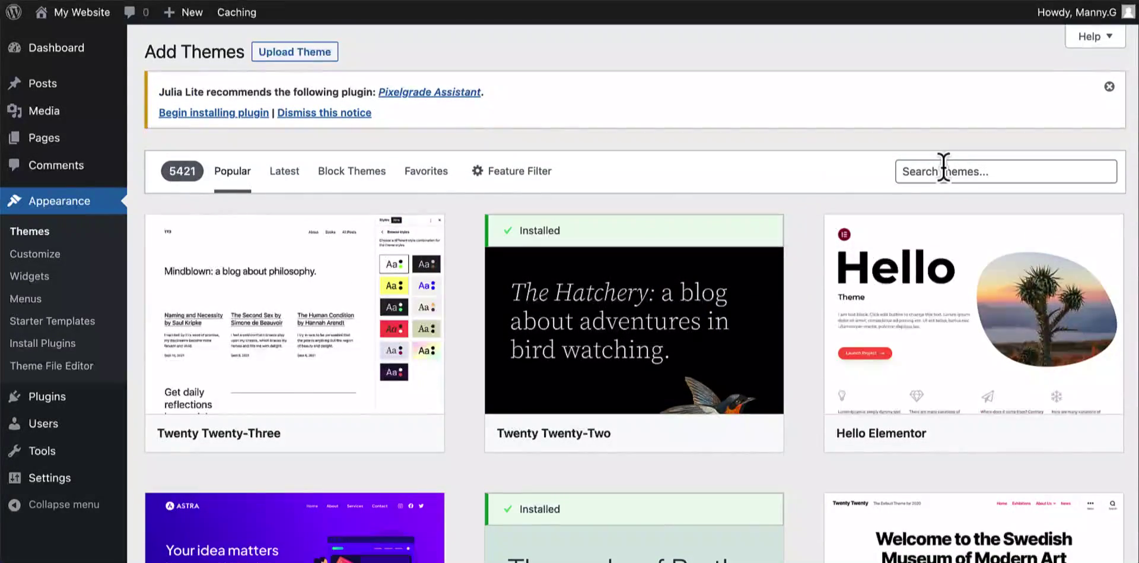
{"action": "left_click", "coordinate": [944, 170]}
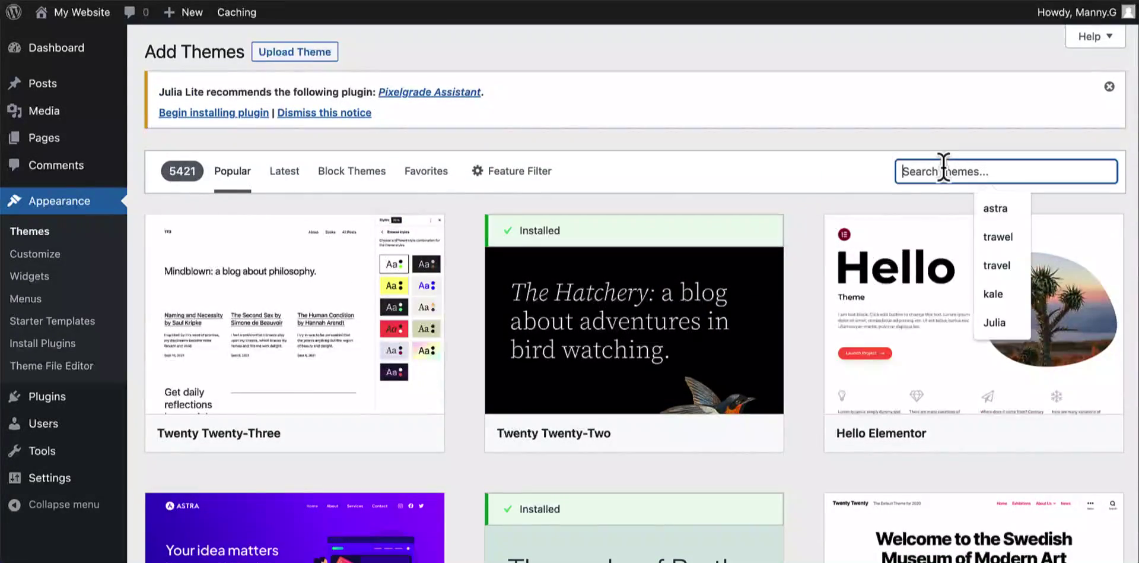
{"action": "key", "text": "super+v"}
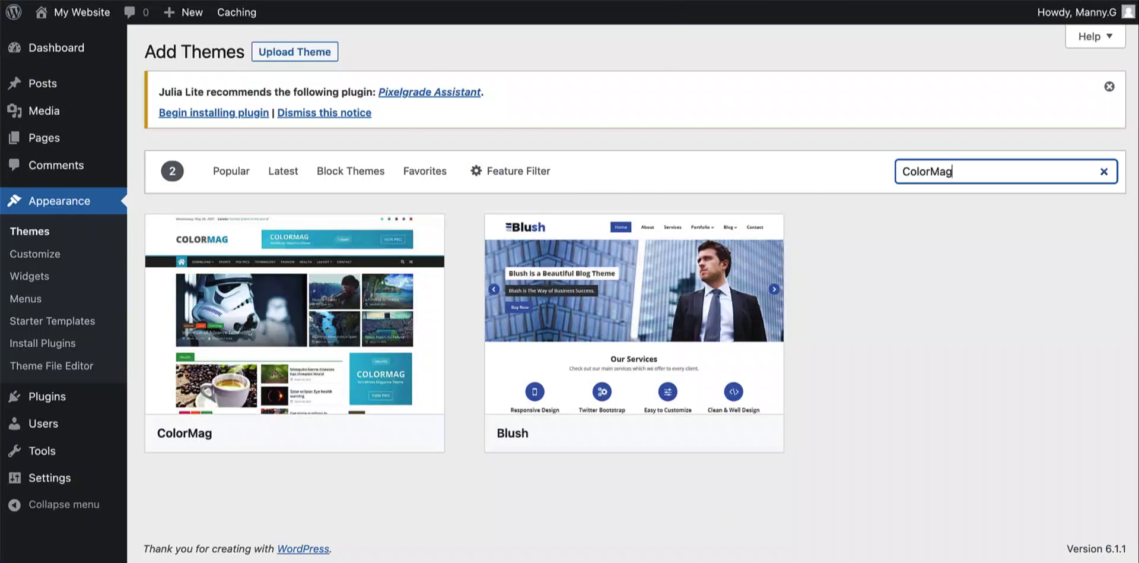
{"action": "left_click", "coordinate": [668, 7]}
{"action": "scroll", "coordinate": [630, 181], "scroll_direction": "up", "scroll_amount": 5}
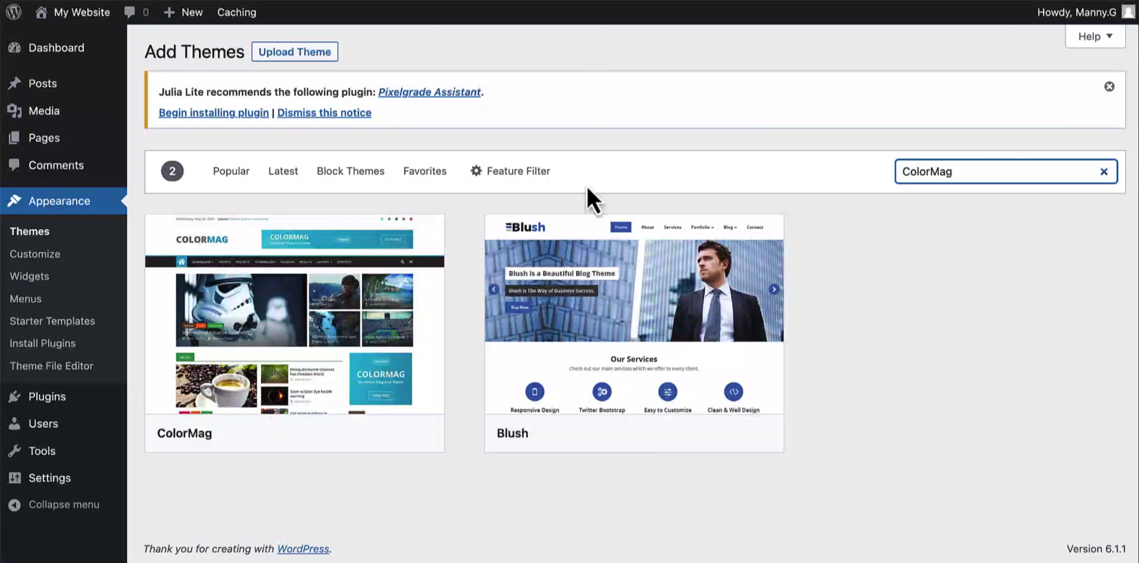
Clear the theme search and look up the julia lite theme instead.
{"action": "left_click", "coordinate": [1105, 171]}
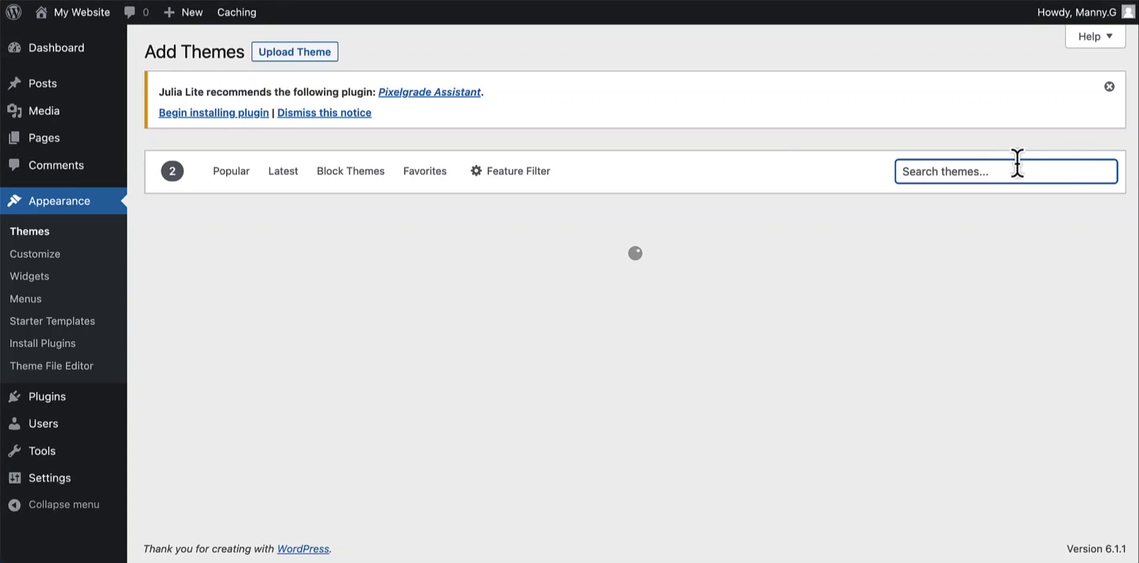
{"action": "type", "text": "julia "}
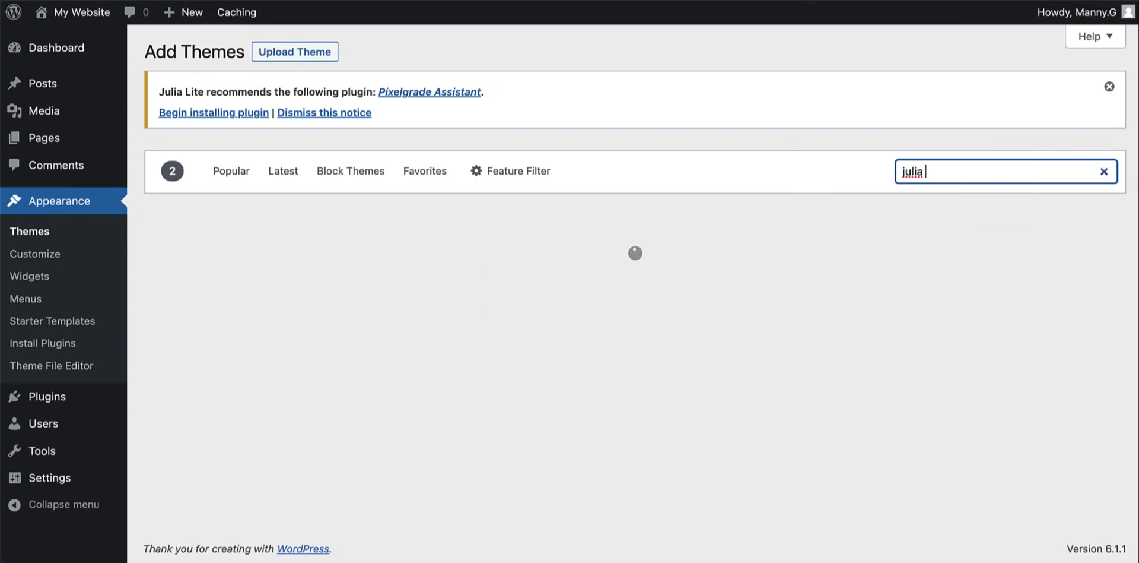
{"action": "type", "text": "lite"}
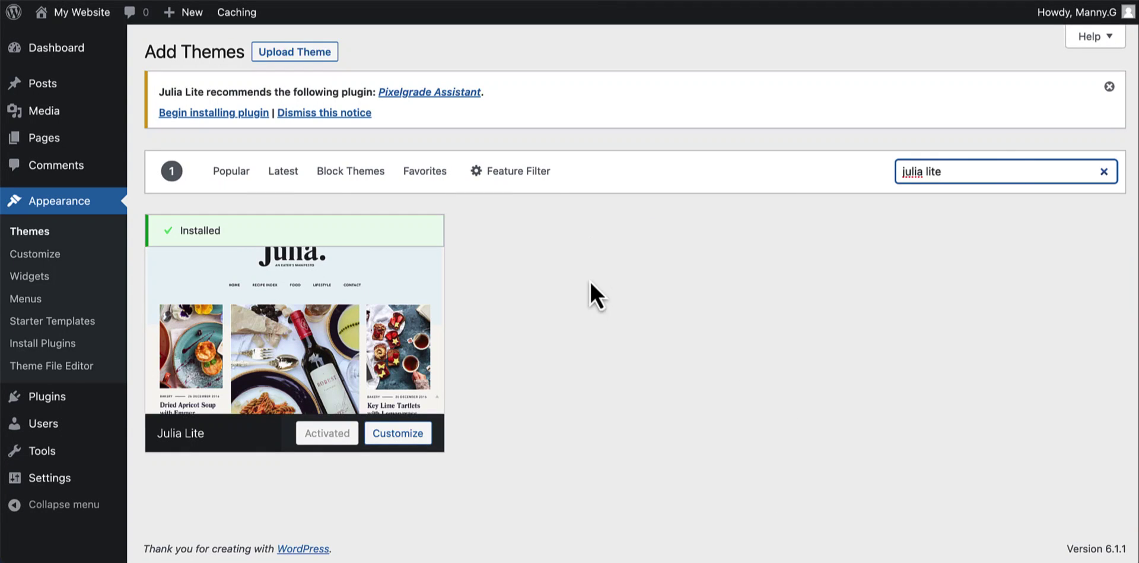
{"action": "mouse_move", "coordinate": [342, 335]}
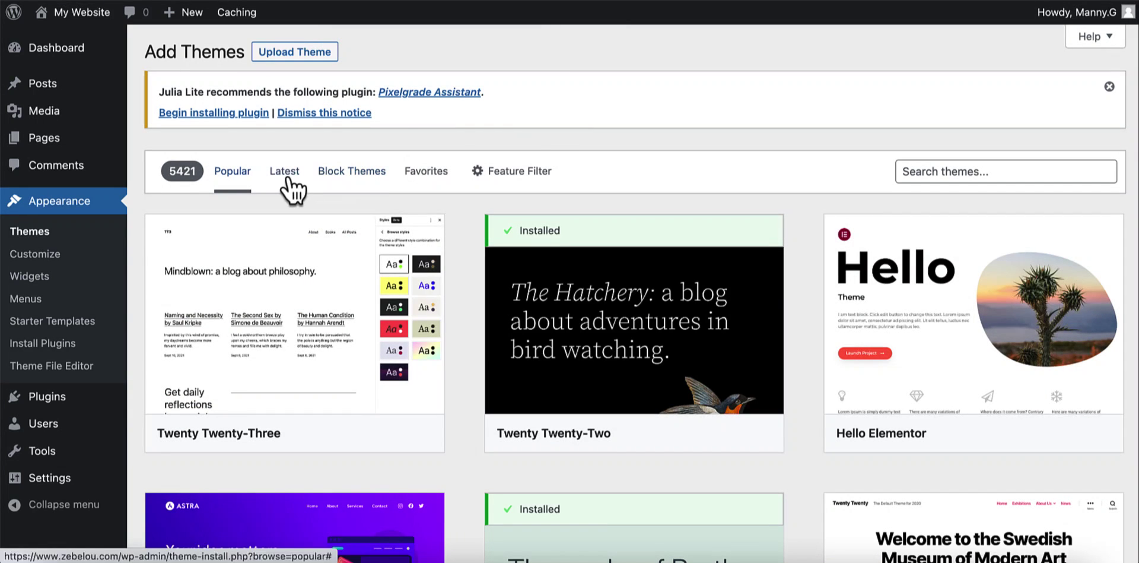
List the latest WordPress themes and browse through their designs.
{"action": "left_click", "coordinate": [284, 177]}
{"action": "left_click", "coordinate": [236, 178]}
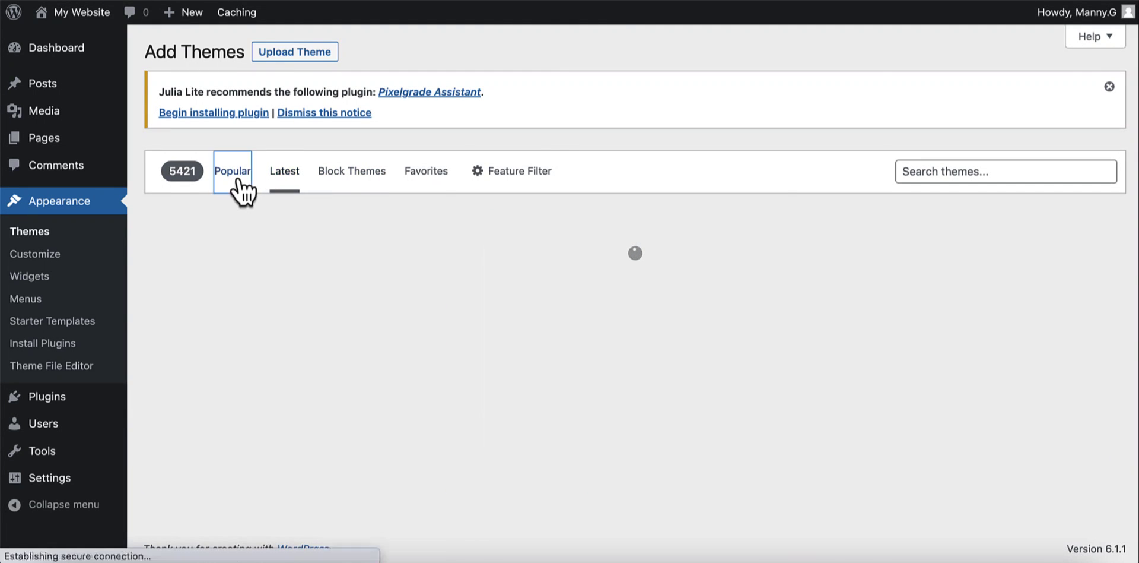
{"action": "scroll", "coordinate": [757, 356], "scroll_direction": "down", "scroll_amount": 3}
{"action": "scroll", "coordinate": [758, 358], "scroll_direction": "down", "scroll_amount": 20}
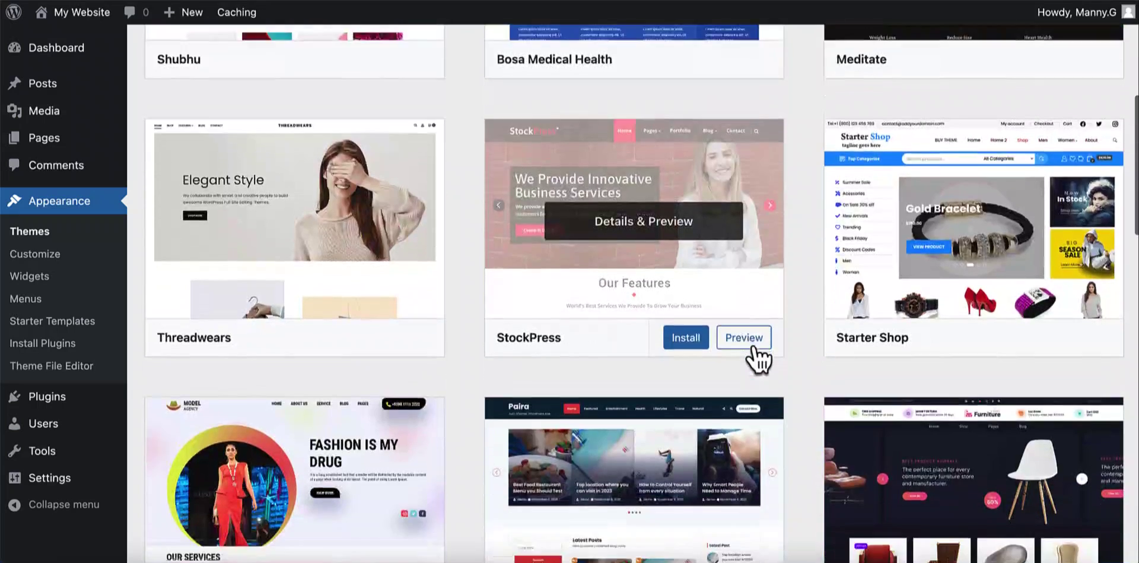
{"action": "scroll", "coordinate": [757, 359], "scroll_direction": "up", "scroll_amount": 1}
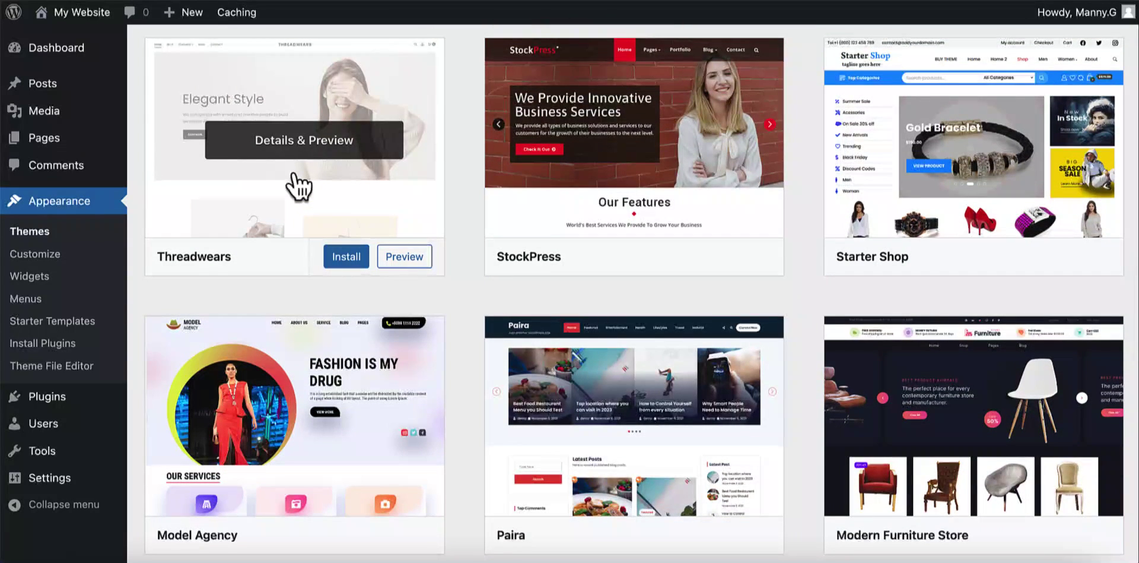
{"action": "scroll", "coordinate": [522, 272], "scroll_direction": "down", "scroll_amount": 5}
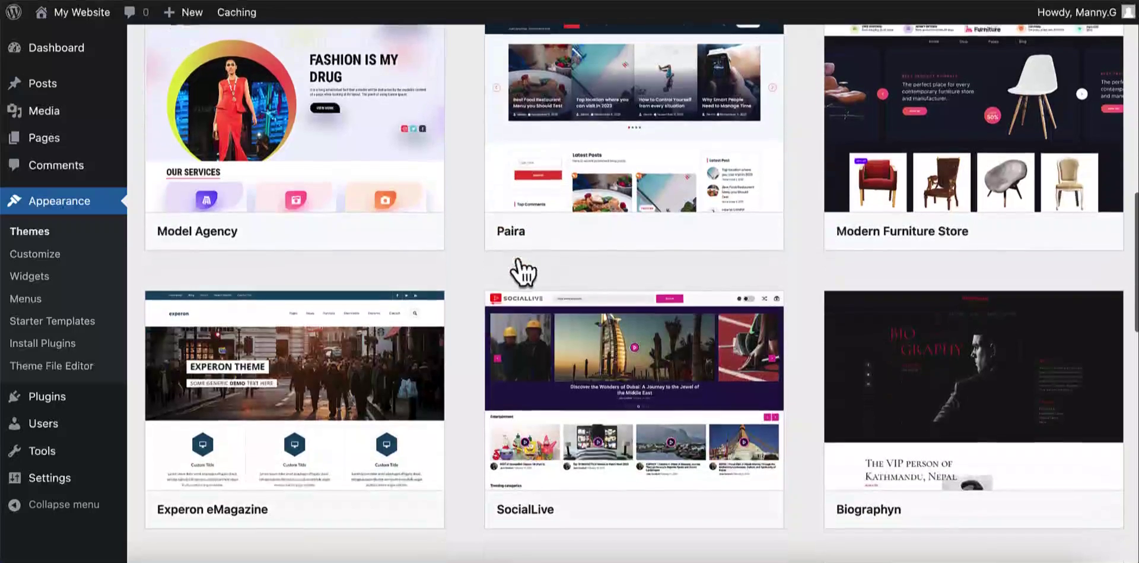
{"action": "scroll", "coordinate": [522, 271], "scroll_direction": "down", "scroll_amount": 3}
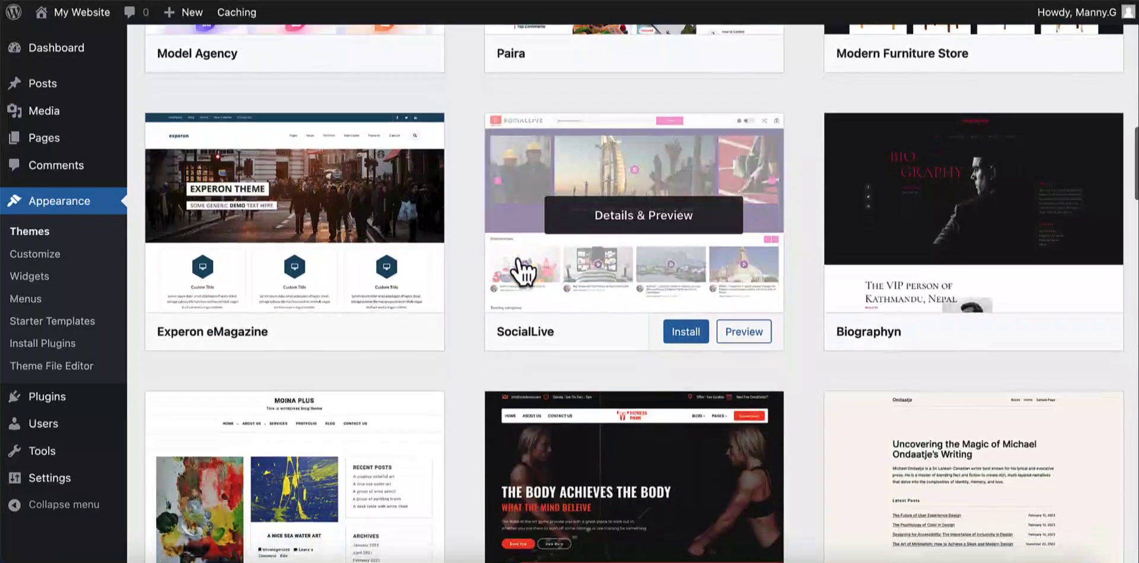
{"action": "scroll", "coordinate": [522, 271], "scroll_direction": "down", "scroll_amount": 2}
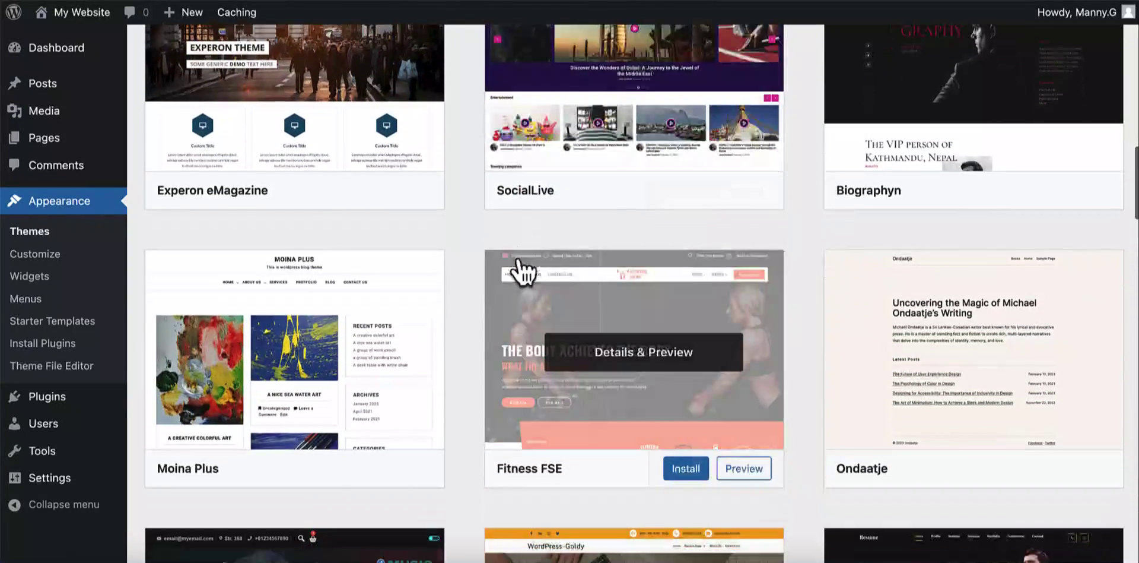
{"action": "scroll", "coordinate": [522, 271], "scroll_direction": "down", "scroll_amount": 2}
{"action": "scroll", "coordinate": [522, 272], "scroll_direction": "down", "scroll_amount": 2}
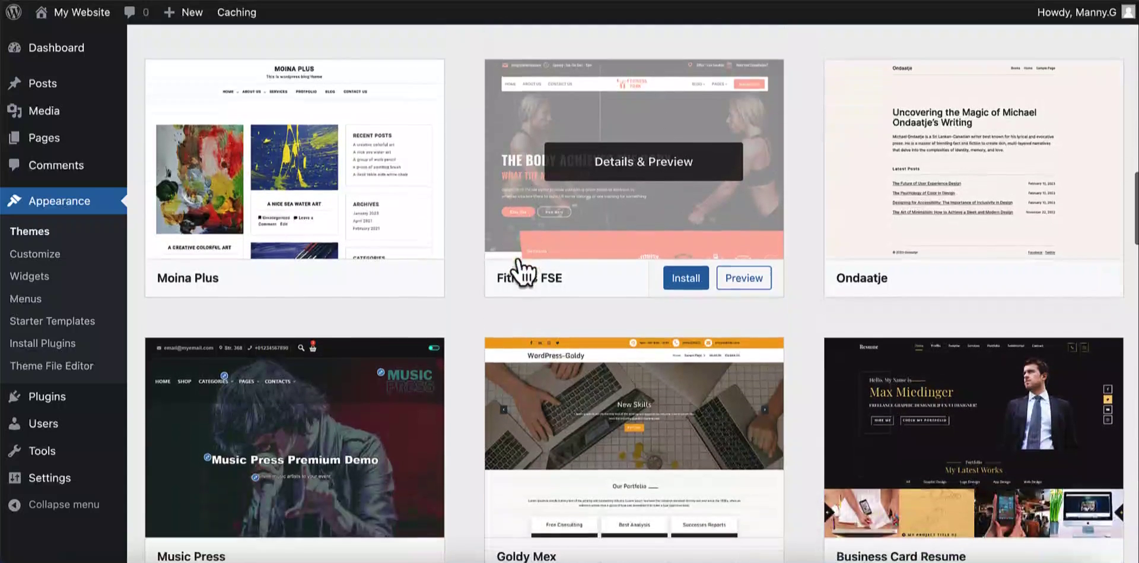
{"action": "scroll", "coordinate": [522, 271], "scroll_direction": "down", "scroll_amount": 3}
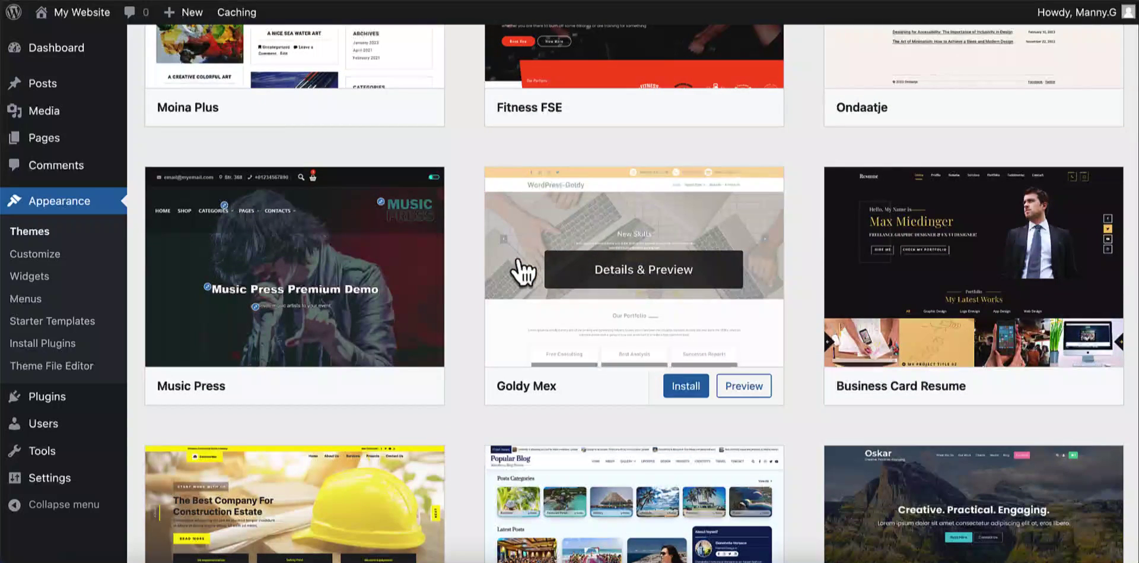
Leave the theme library and open the site's general settings in a new browser tab.
{"action": "scroll", "coordinate": [521, 268], "scroll_direction": "up", "scroll_amount": 5}
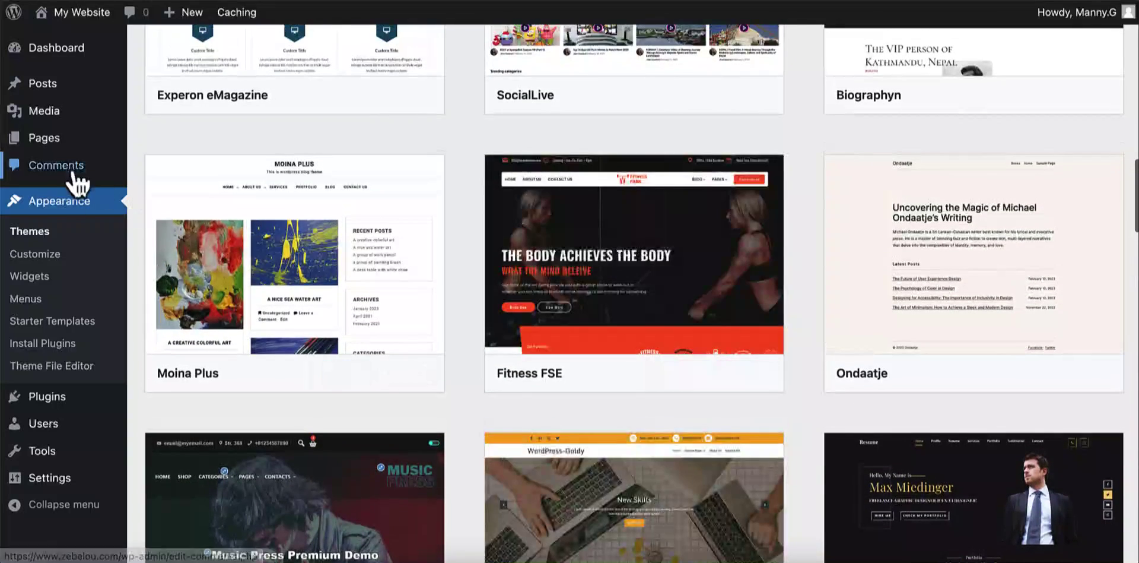
{"action": "left_click", "coordinate": [39, 235]}
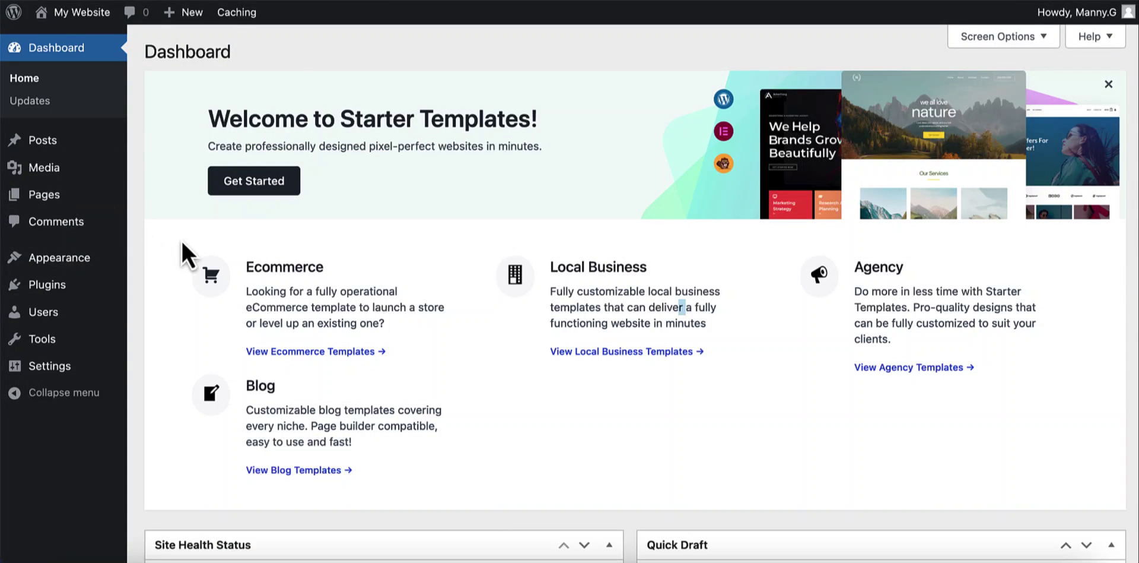
{"action": "mouse_move", "coordinate": [49, 372]}
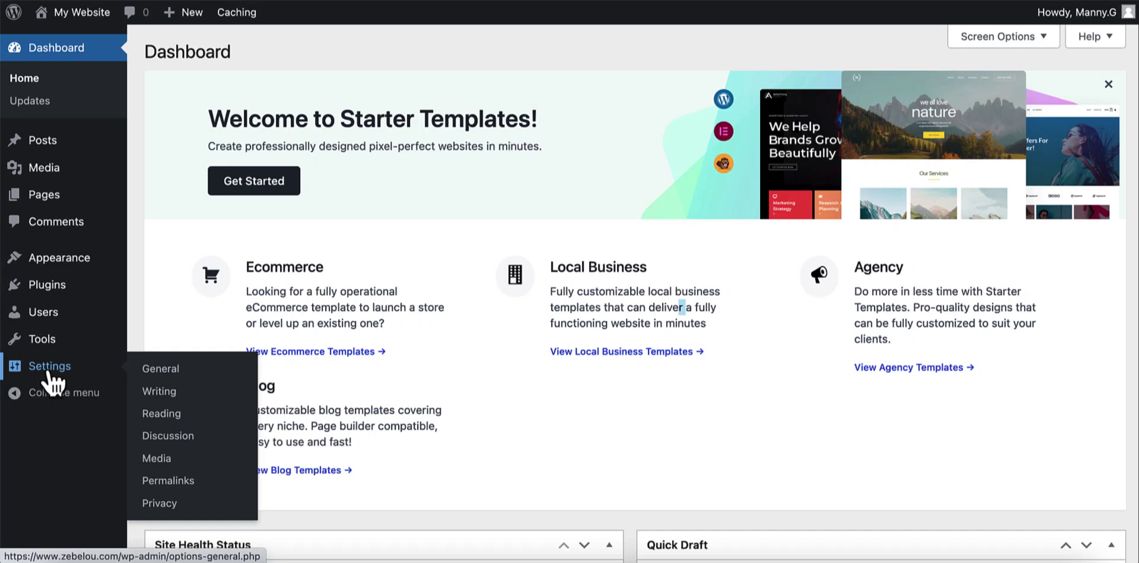
{"action": "right_click", "coordinate": [168, 370]}
{"action": "left_click", "coordinate": [223, 377]}
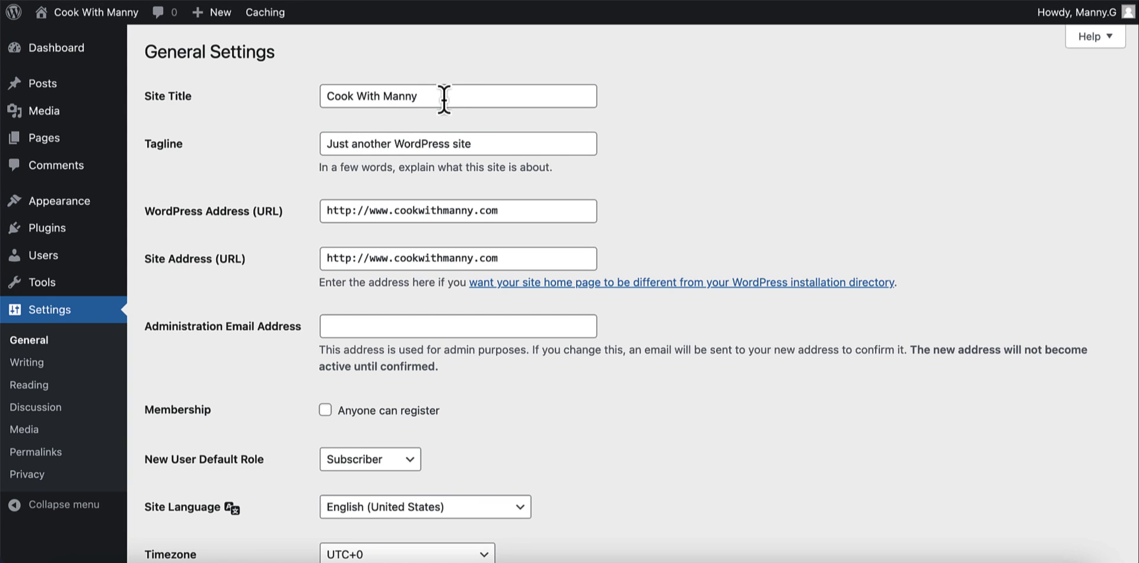
Replace the tagline with a copy of the site title and review the remaining general settings, including timezone and date format.
{"action": "left_click_drag", "start_coordinate": [443, 98], "coordinate": [305, 92]}
{"action": "key", "text": "ctrl+c"}
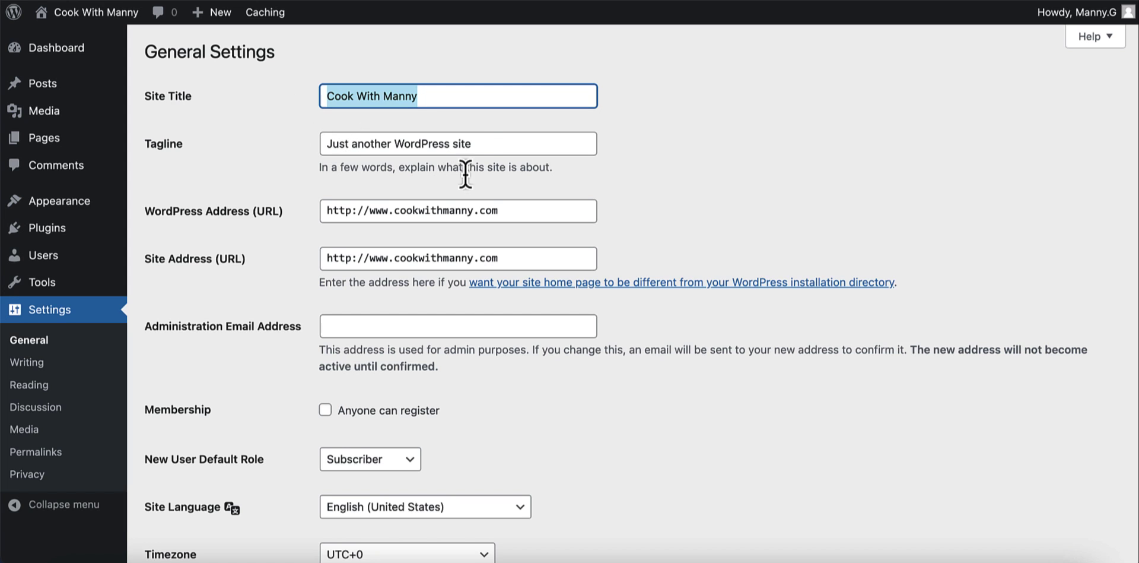
{"action": "left_click_drag", "start_coordinate": [564, 145], "coordinate": [230, 148]}
{"action": "key", "text": "ctrl+v"}
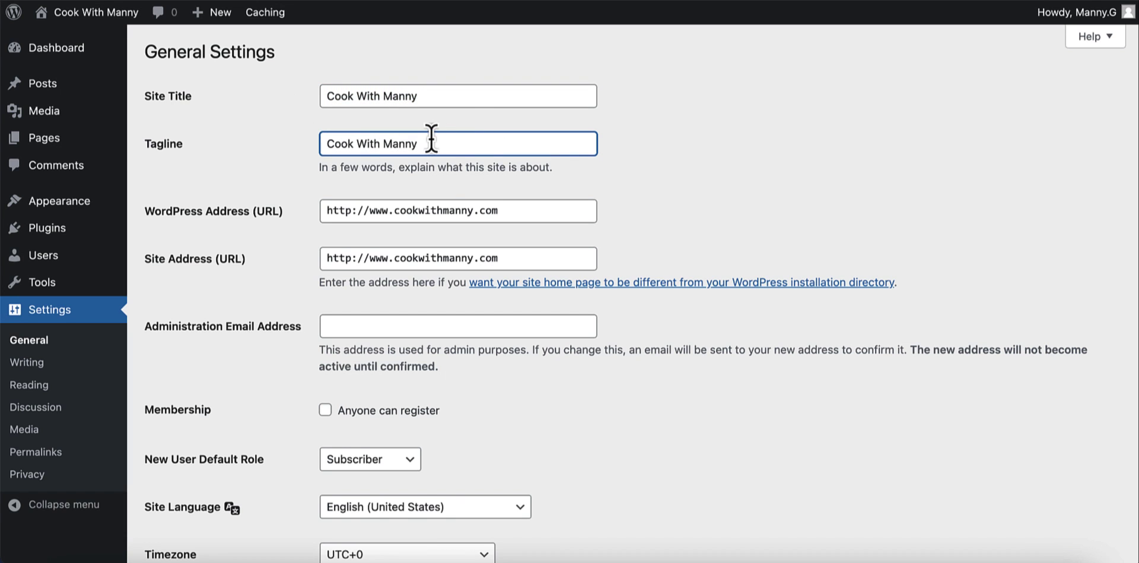
{"action": "scroll", "coordinate": [291, 231], "scroll_direction": "down", "scroll_amount": 5}
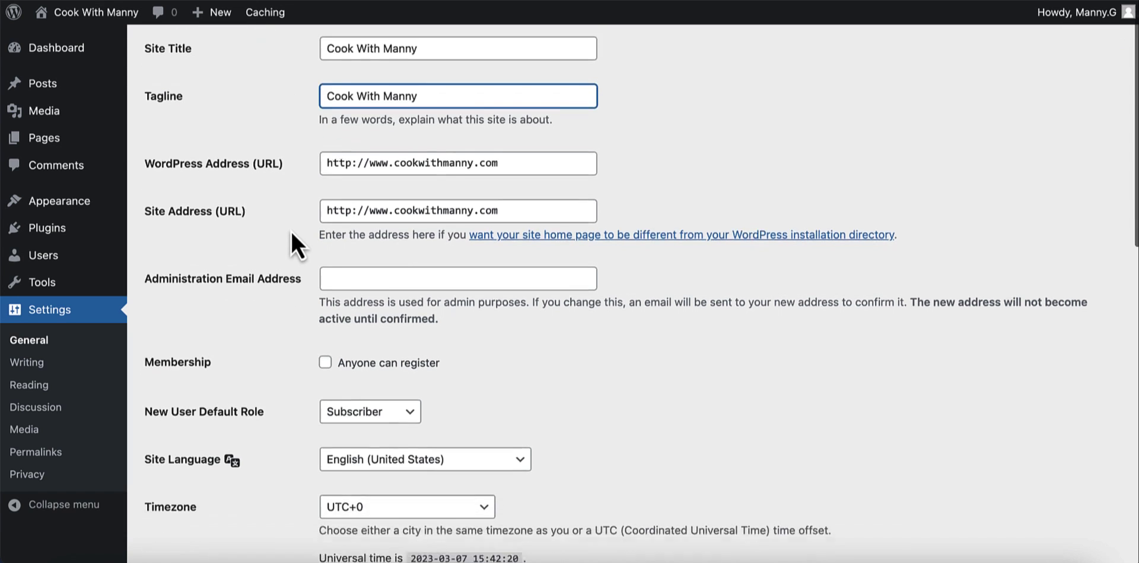
{"action": "scroll", "coordinate": [291, 235], "scroll_direction": "down", "scroll_amount": 2}
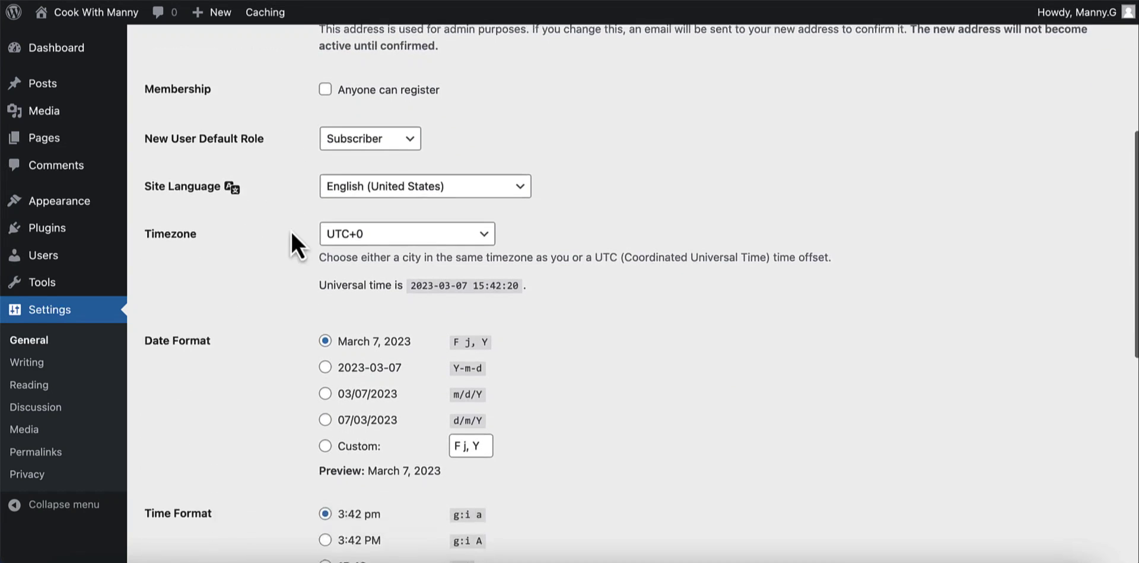
{"action": "scroll", "coordinate": [204, 332], "scroll_direction": "down", "scroll_amount": 6}
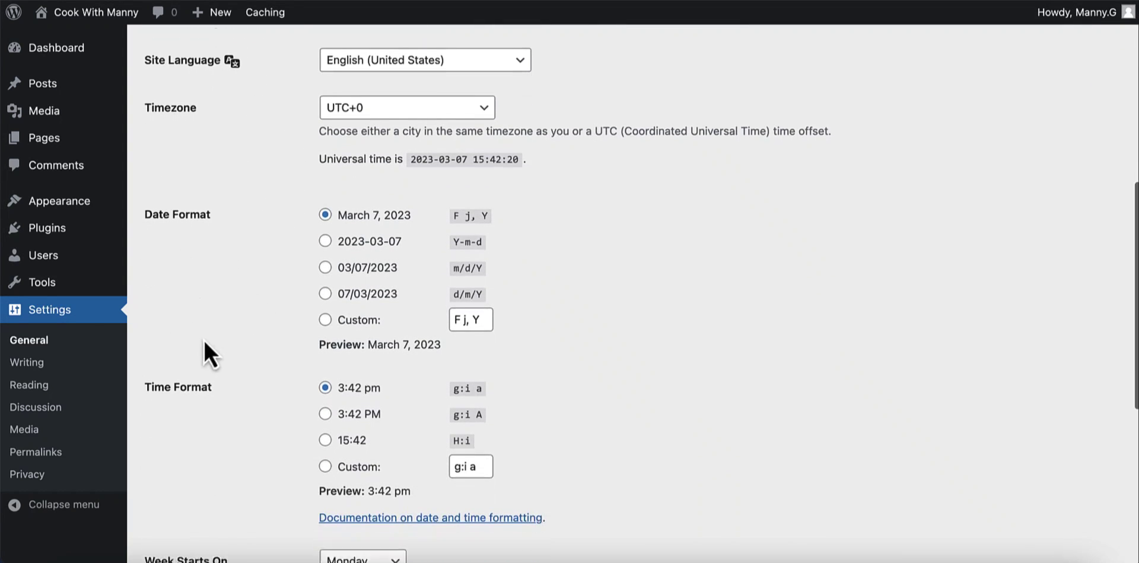
{"action": "scroll", "coordinate": [213, 320], "scroll_direction": "down", "scroll_amount": 2}
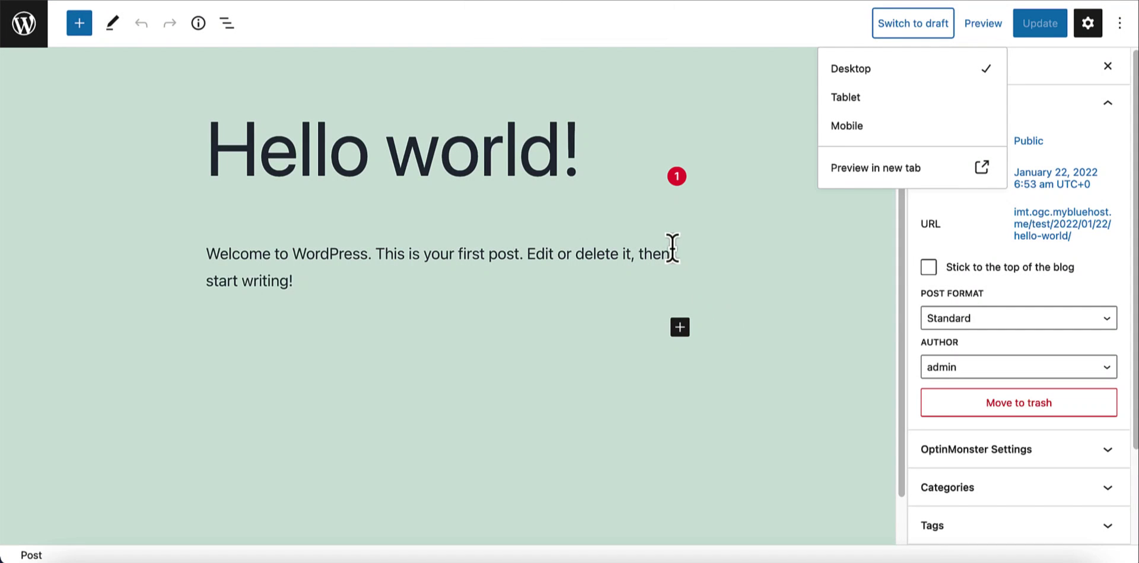
Look over the Hello world post in the editor, and examine the sample cooking blog's homepage, recipe posts and sidebar.
{"action": "scroll", "coordinate": [554, 264], "scroll_direction": "down", "scroll_amount": 1}
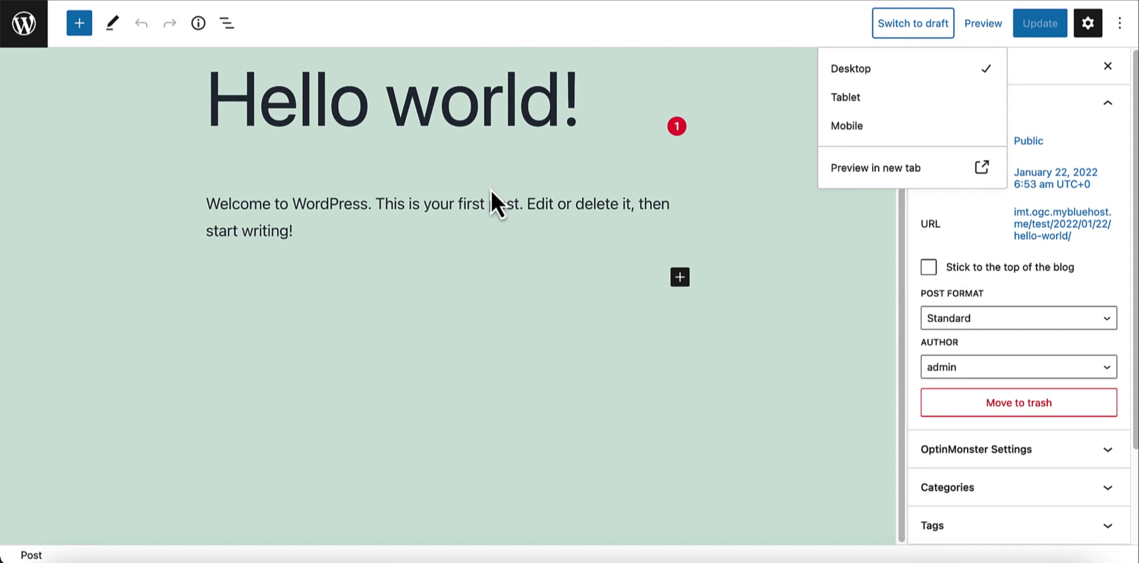
{"action": "scroll", "coordinate": [481, 184], "scroll_direction": "up", "scroll_amount": 1}
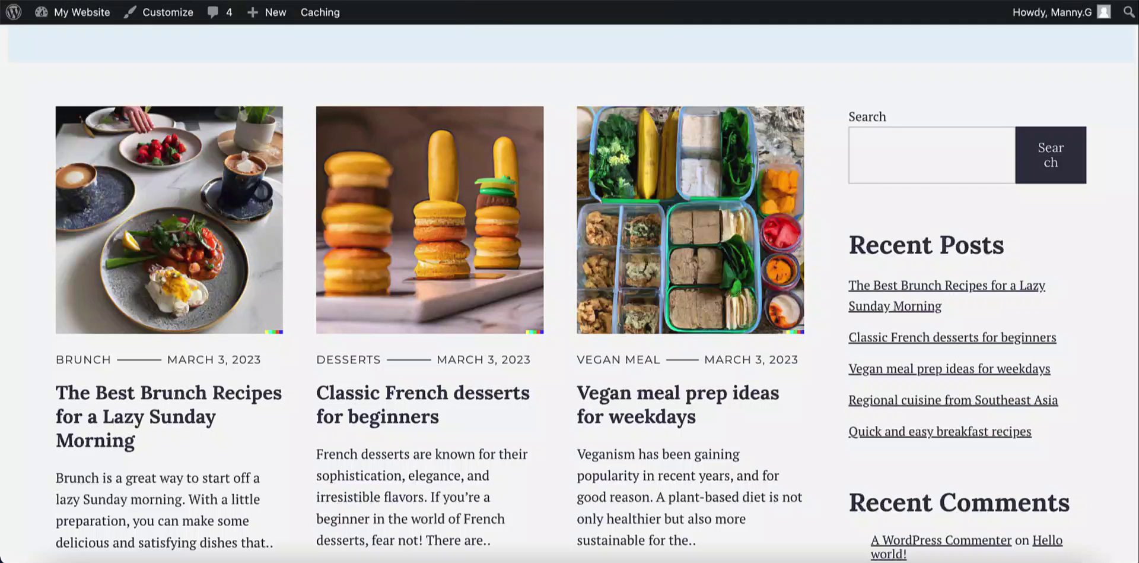
{"action": "scroll", "coordinate": [540, 198], "scroll_direction": "up", "scroll_amount": 3}
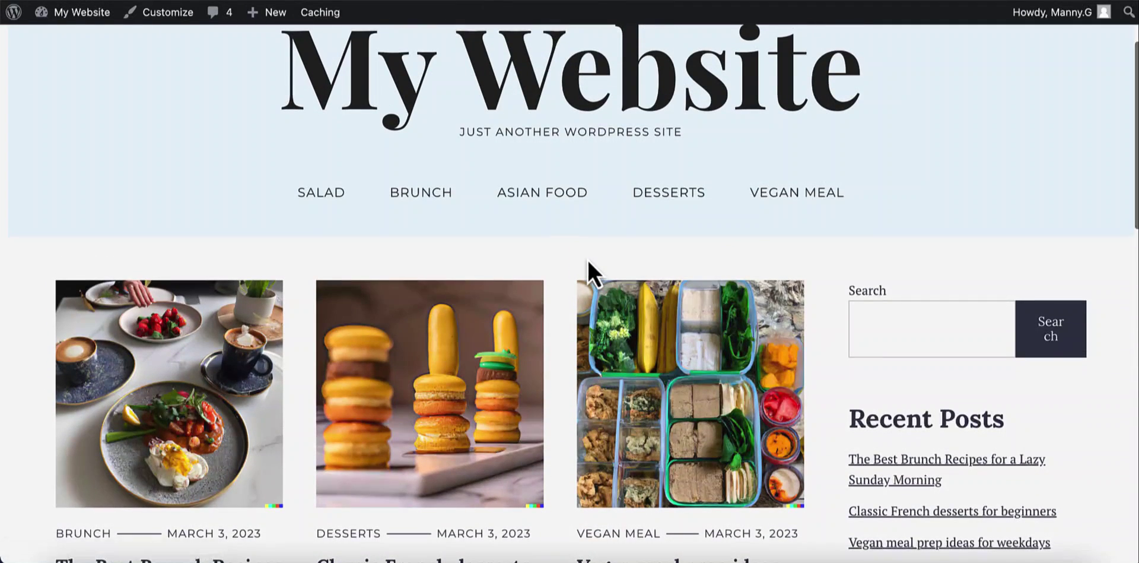
{"action": "scroll", "coordinate": [587, 267], "scroll_direction": "down", "scroll_amount": 7}
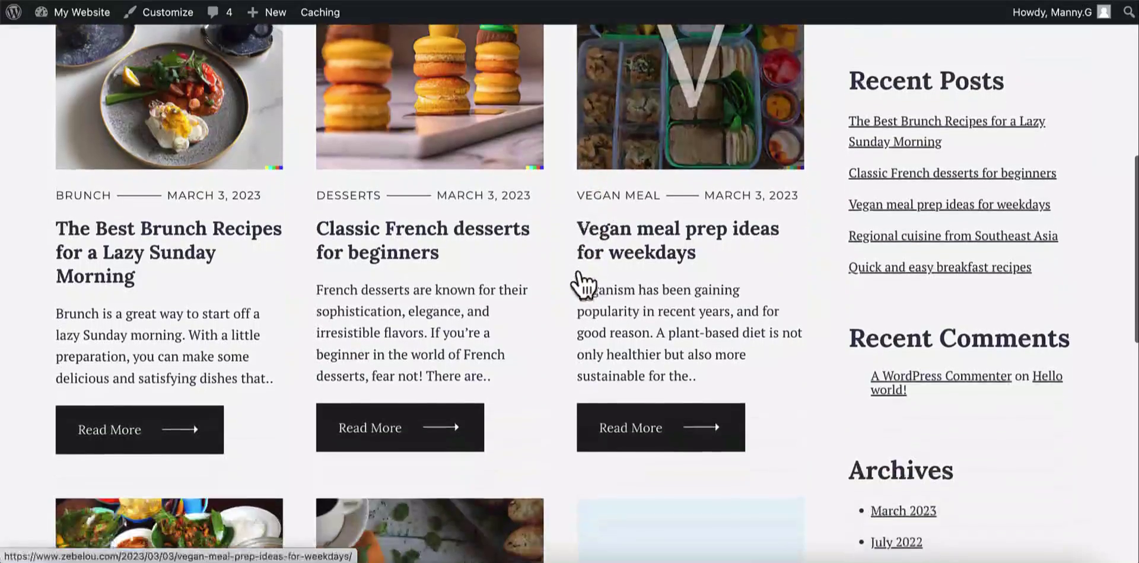
{"action": "scroll", "coordinate": [564, 278], "scroll_direction": "down", "scroll_amount": 2}
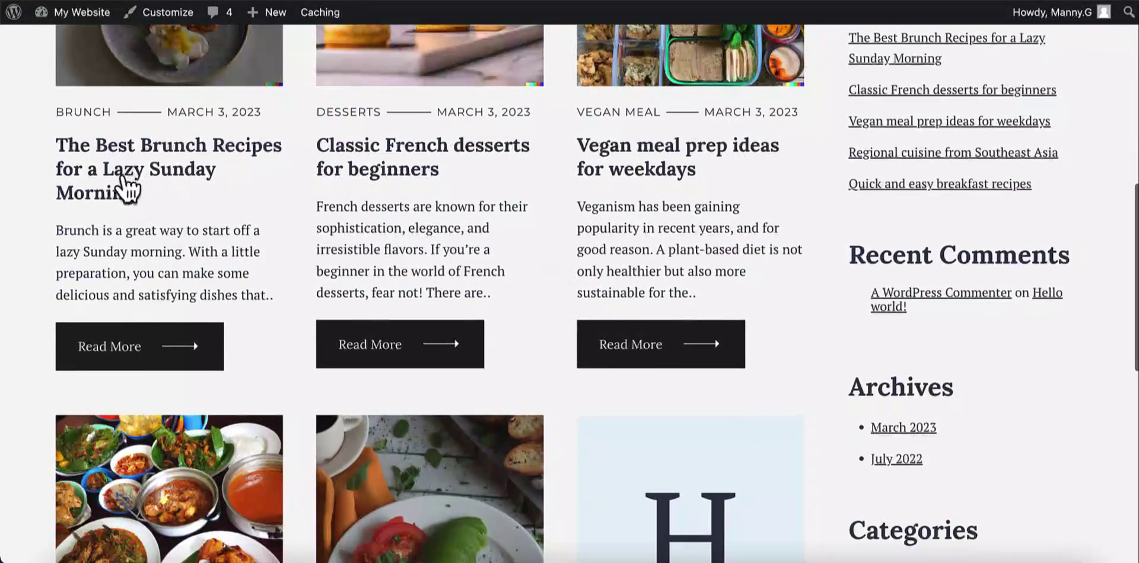
{"action": "scroll", "coordinate": [148, 184], "scroll_direction": "down", "scroll_amount": 3}
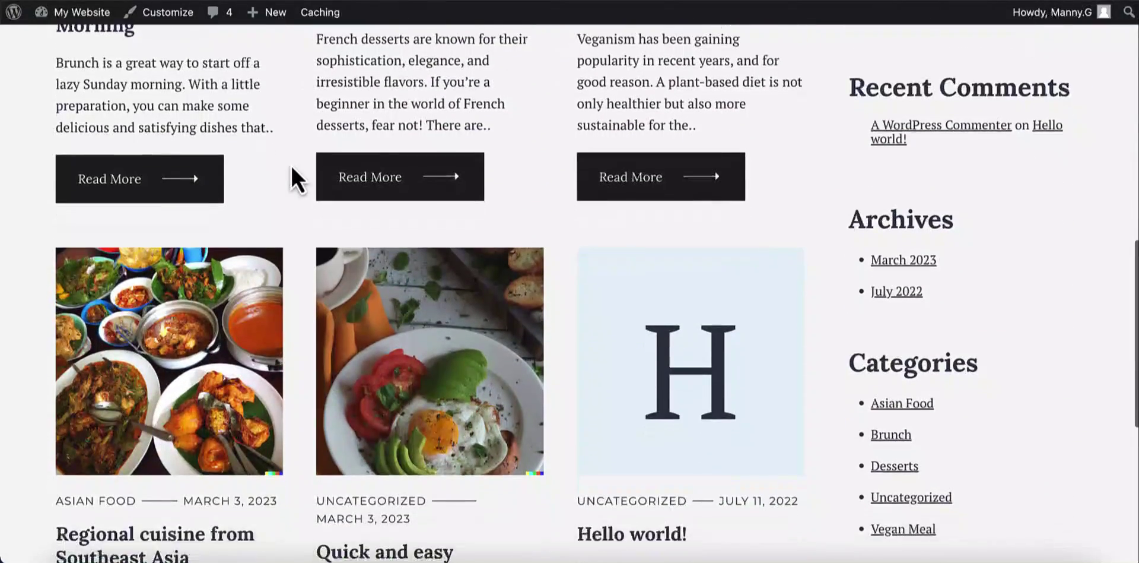
{"action": "scroll", "coordinate": [291, 169], "scroll_direction": "down", "scroll_amount": 4}
{"action": "scroll", "coordinate": [291, 172], "scroll_direction": "up", "scroll_amount": 2}
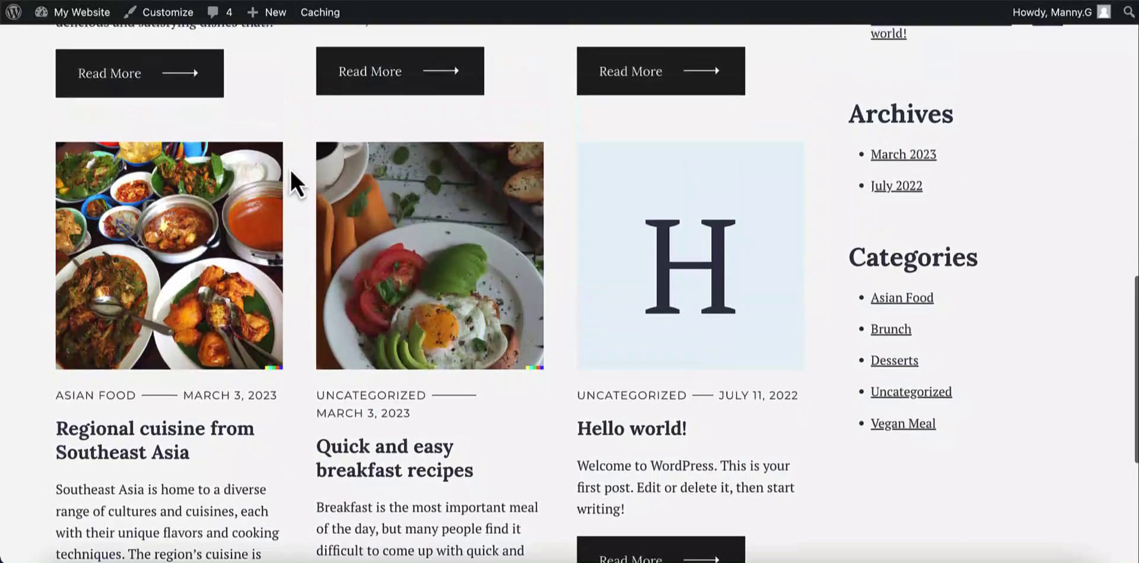
{"action": "scroll", "coordinate": [291, 168], "scroll_direction": "up", "scroll_amount": 15}
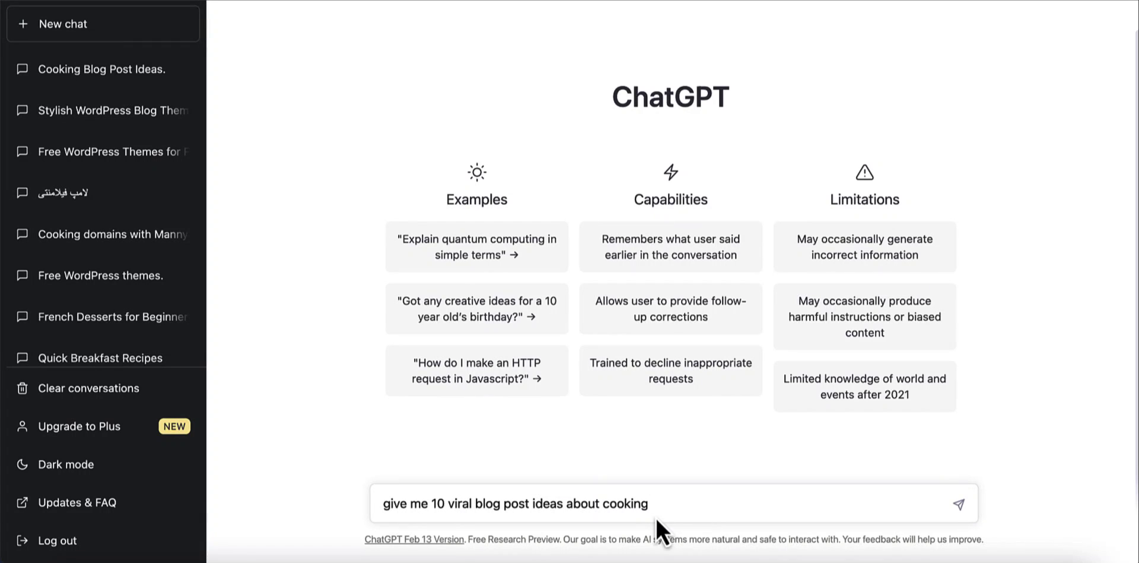
Ask ChatGPT for 10 viral blog post ideas about cooking and copy the first title, "10 Easy and Delicious 30-Minute Meals for Busy Weeknights".
{"action": "key", "text": "Return"}
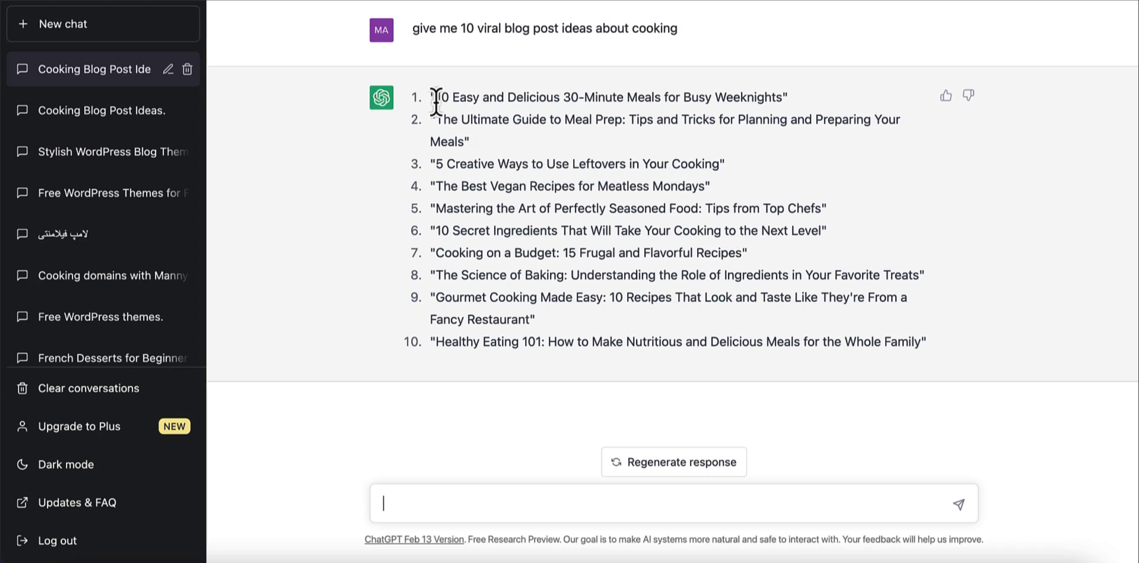
{"action": "left_click_drag", "start_coordinate": [436, 98], "coordinate": [606, 98]}
{"action": "left_click_drag", "start_coordinate": [654, 98], "coordinate": [435, 96]}
{"action": "key", "text": "ctrl+c"}
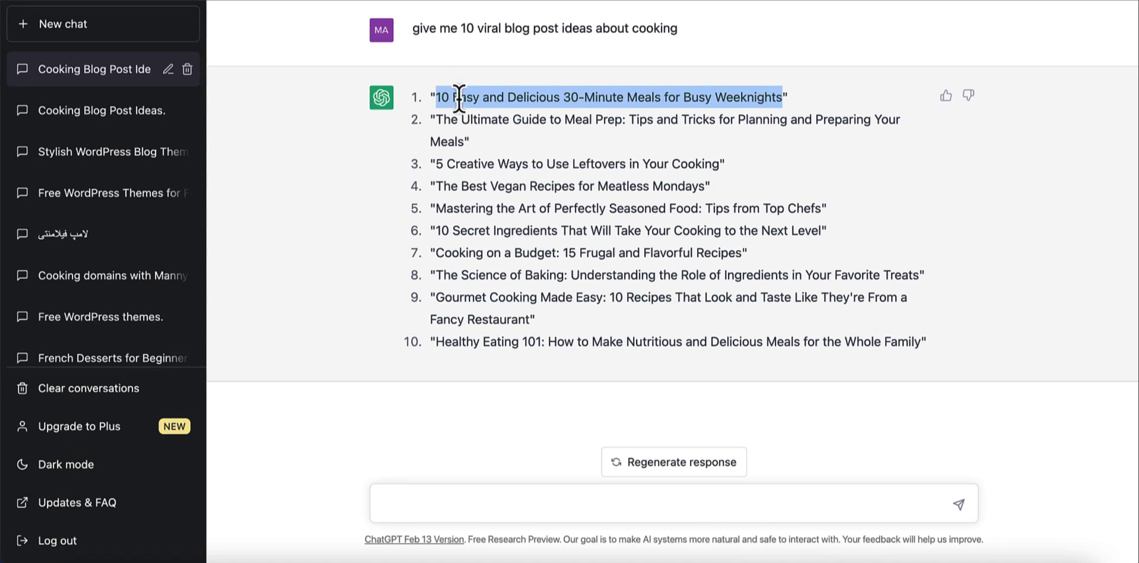
Switch to WordPress and create a new post titled "10 Easy and Delicious 30-Minute Meals for Busy Weeknights".
{"action": "left_click", "coordinate": [725, 54]}
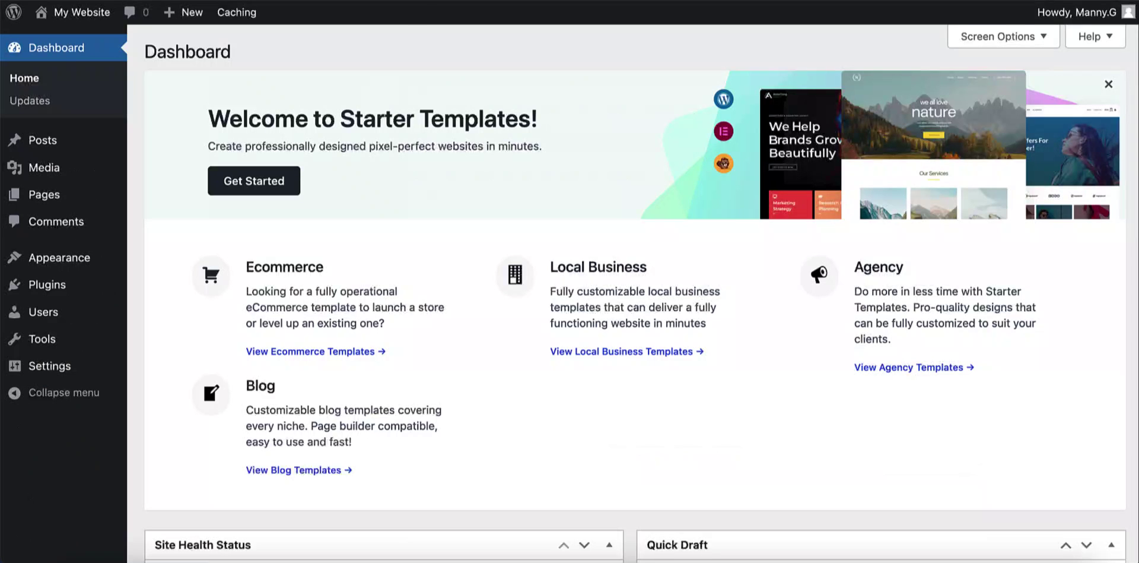
{"action": "mouse_move", "coordinate": [51, 146]}
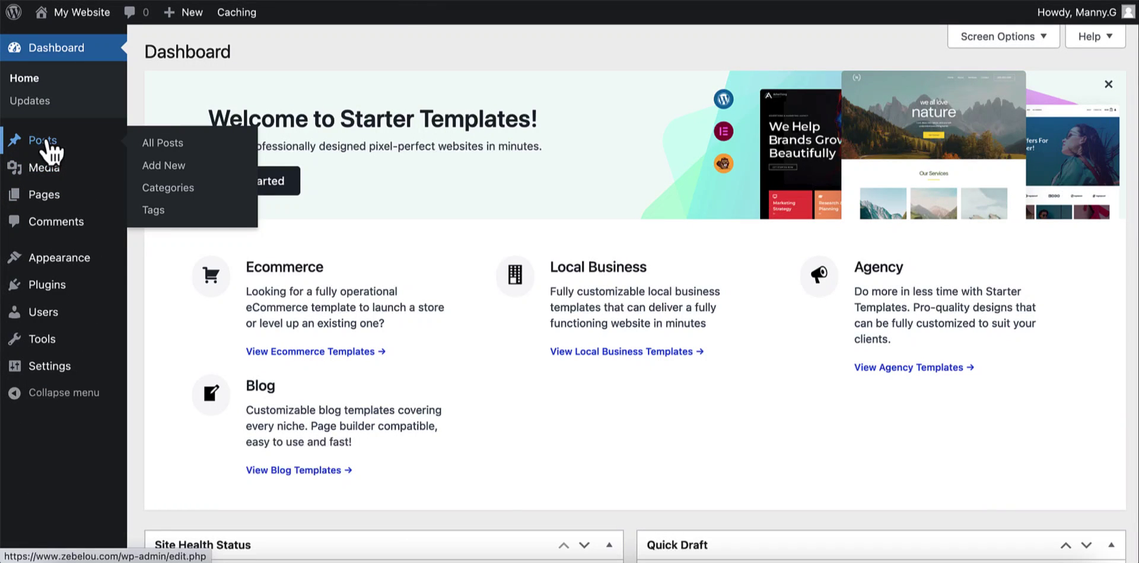
{"action": "mouse_move", "coordinate": [46, 200]}
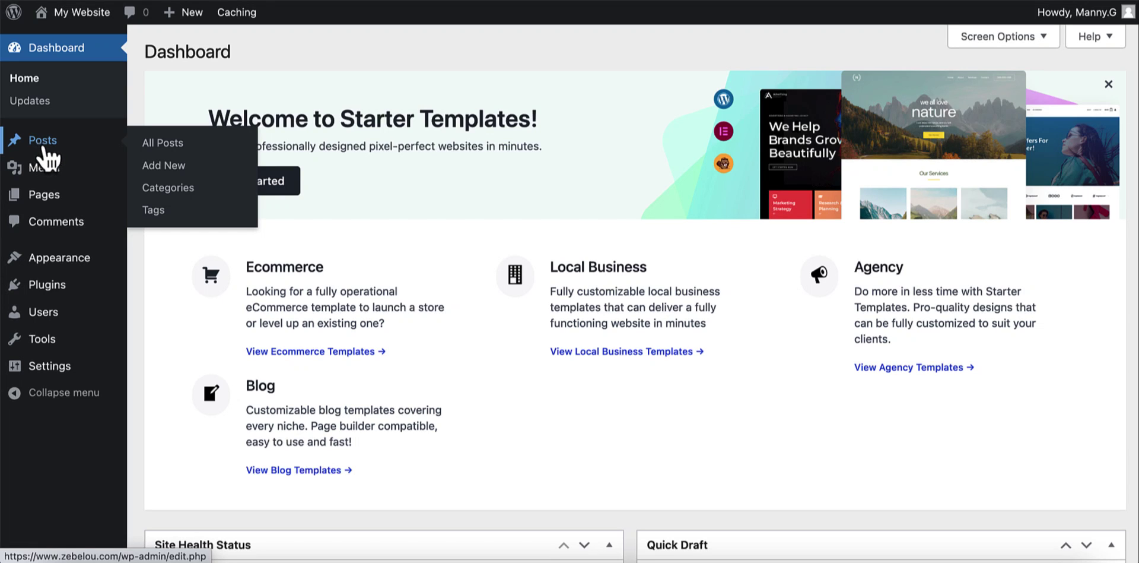
{"action": "left_click", "coordinate": [175, 171]}
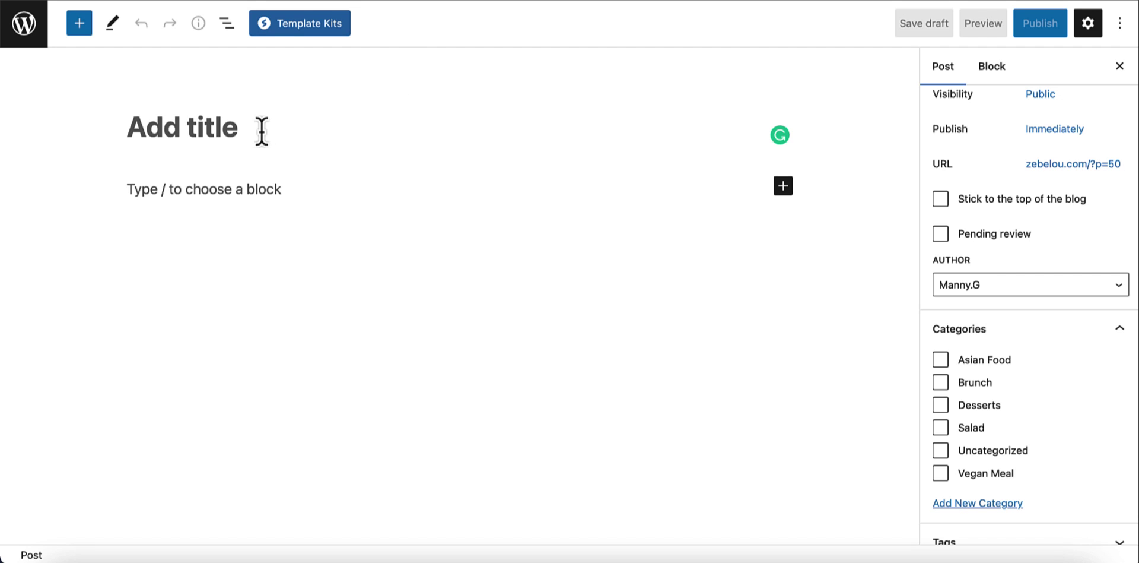
{"action": "key", "text": "ctrl+v"}
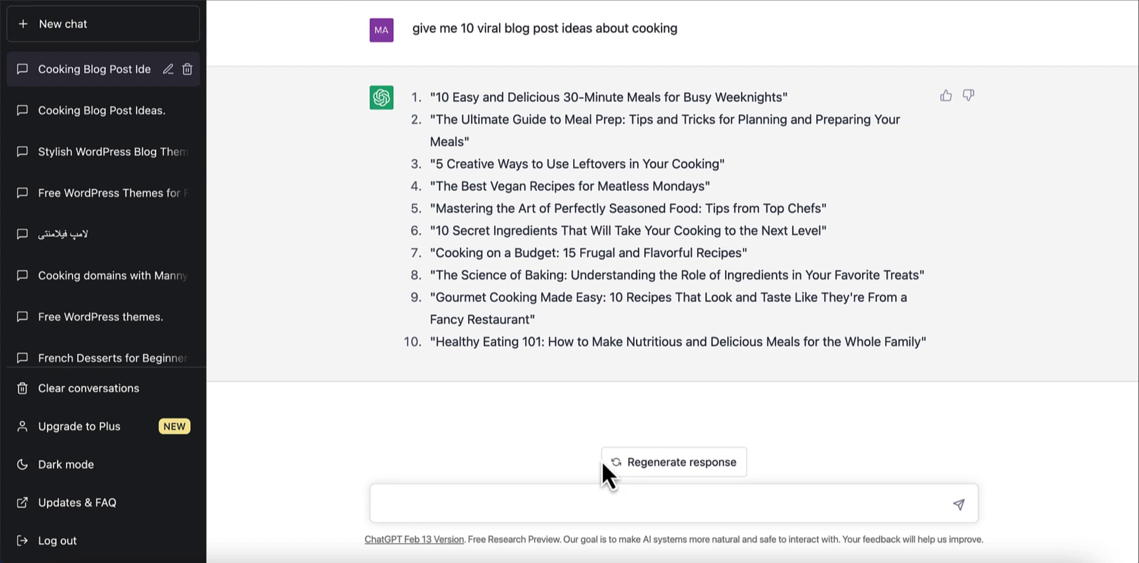
Return to ChatGPT and submit the prompt "give me 300 words article for the first result".
{"action": "left_click", "coordinate": [572, 504]}
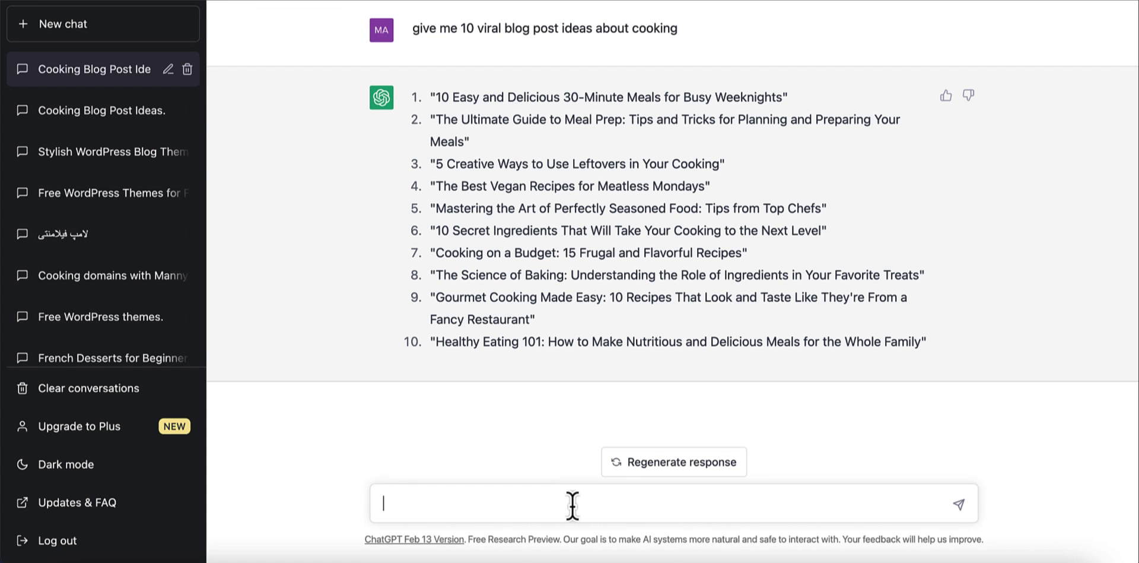
{"action": "type", "text": "give me "}
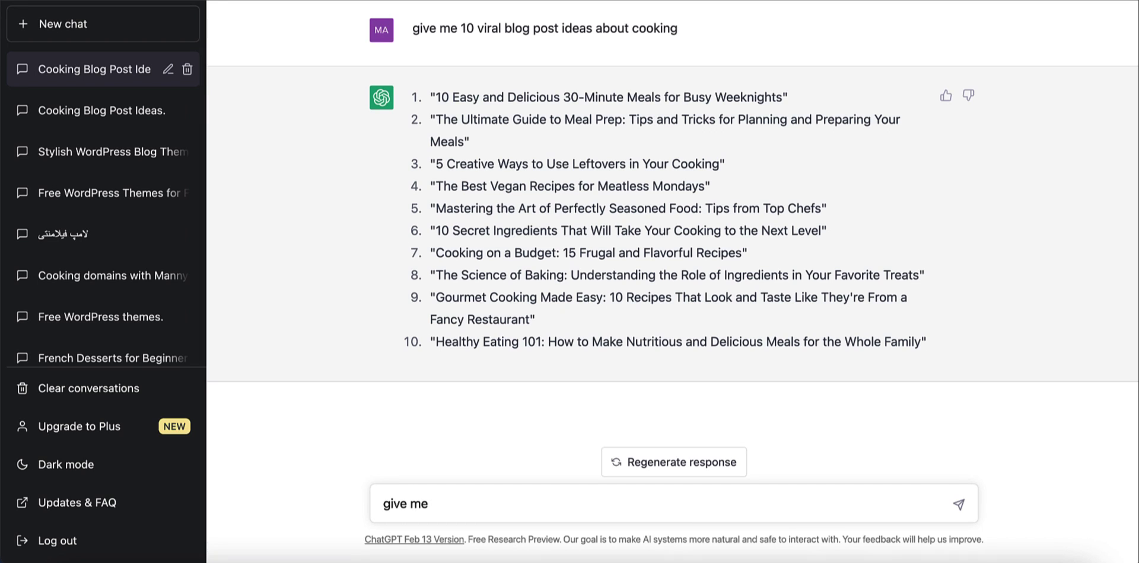
{"action": "type", "text": "300 words article "}
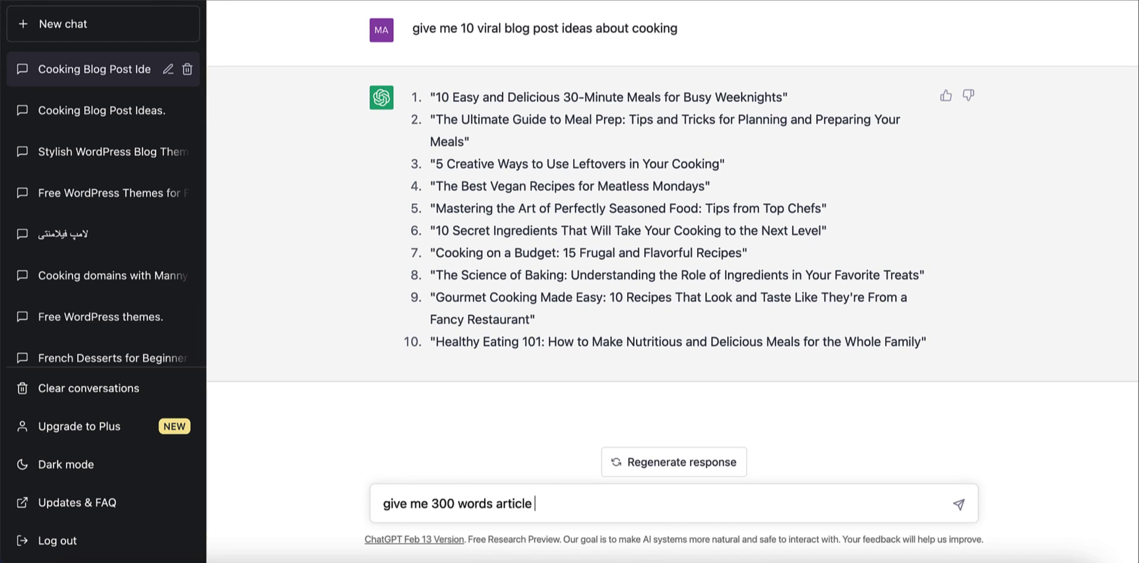
{"action": "type", "text": "for the fr"}
{"action": "key", "text": "BackSpace"}
{"action": "type", "text": "irst result"}
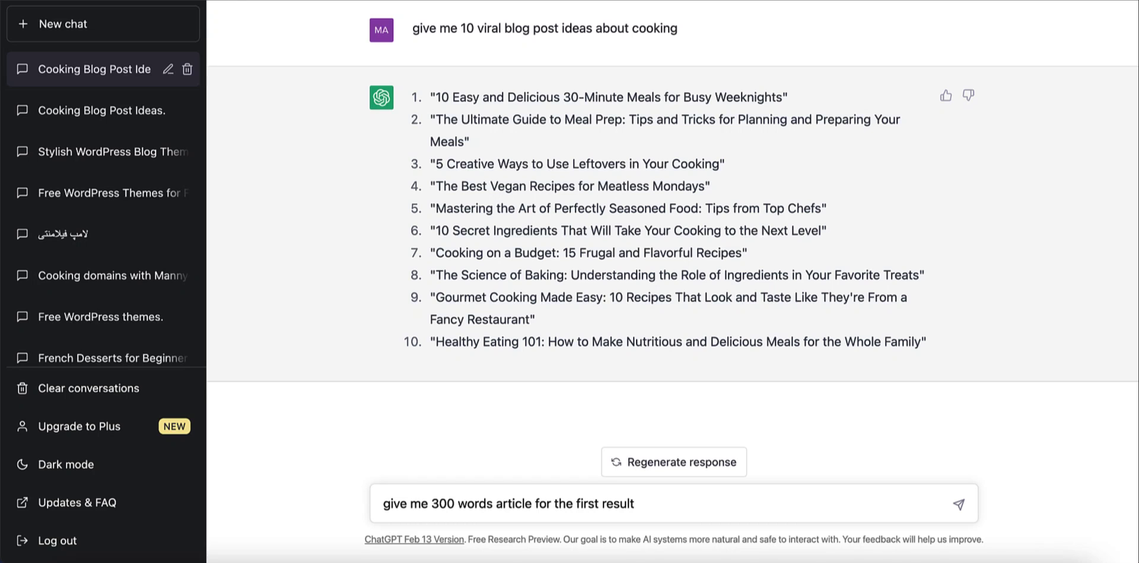
{"action": "key", "text": "Return"}
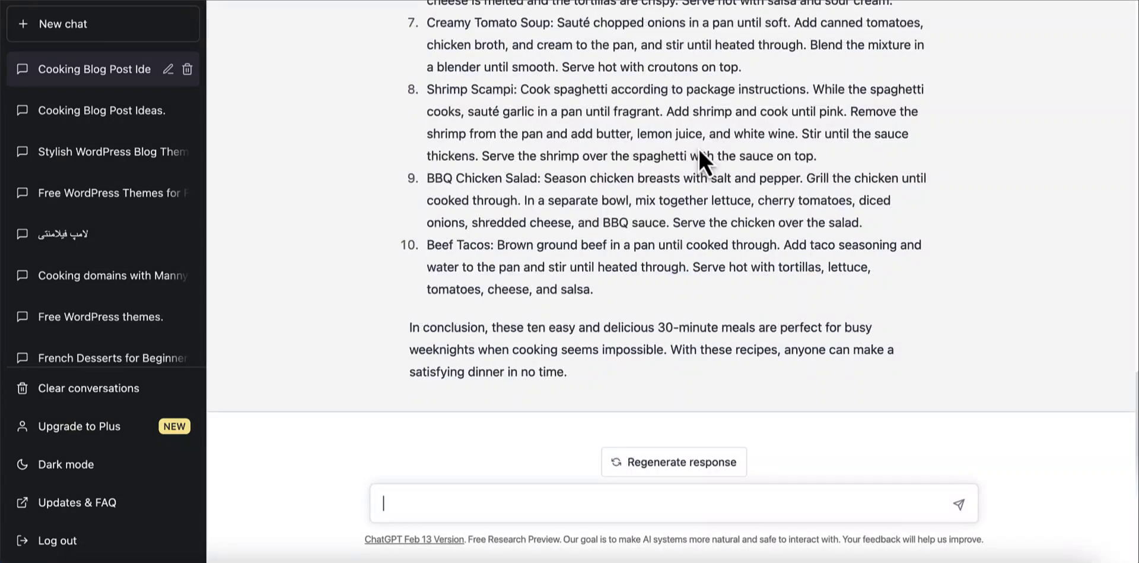
Copy the body of the generated 30-minute meals article through its concluding paragraph.
{"action": "scroll", "coordinate": [736, 333], "scroll_direction": "up", "scroll_amount": 5}
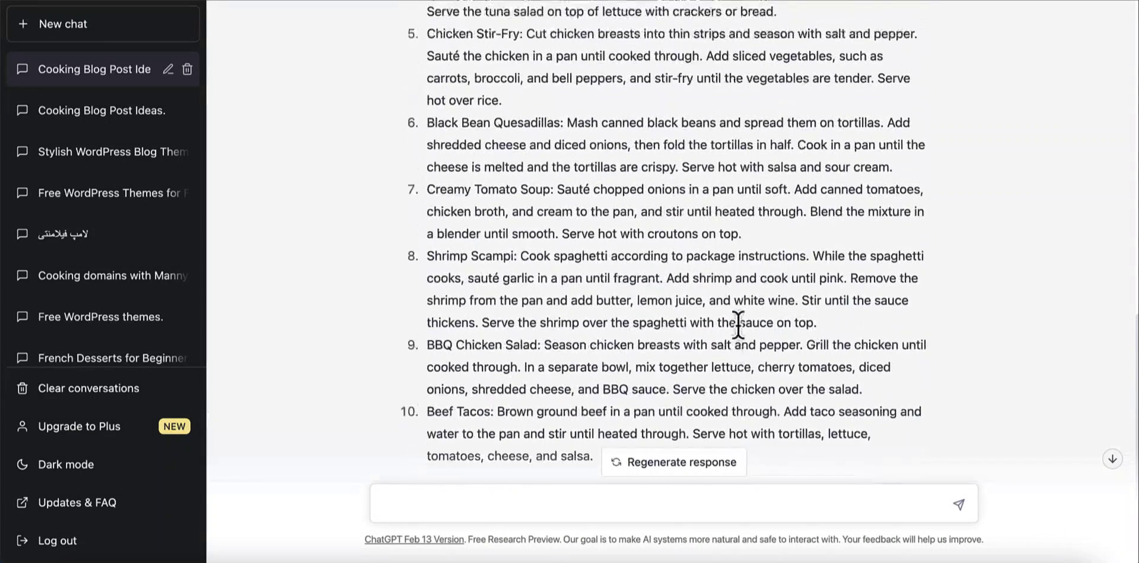
{"action": "scroll", "coordinate": [729, 323], "scroll_direction": "up", "scroll_amount": 8}
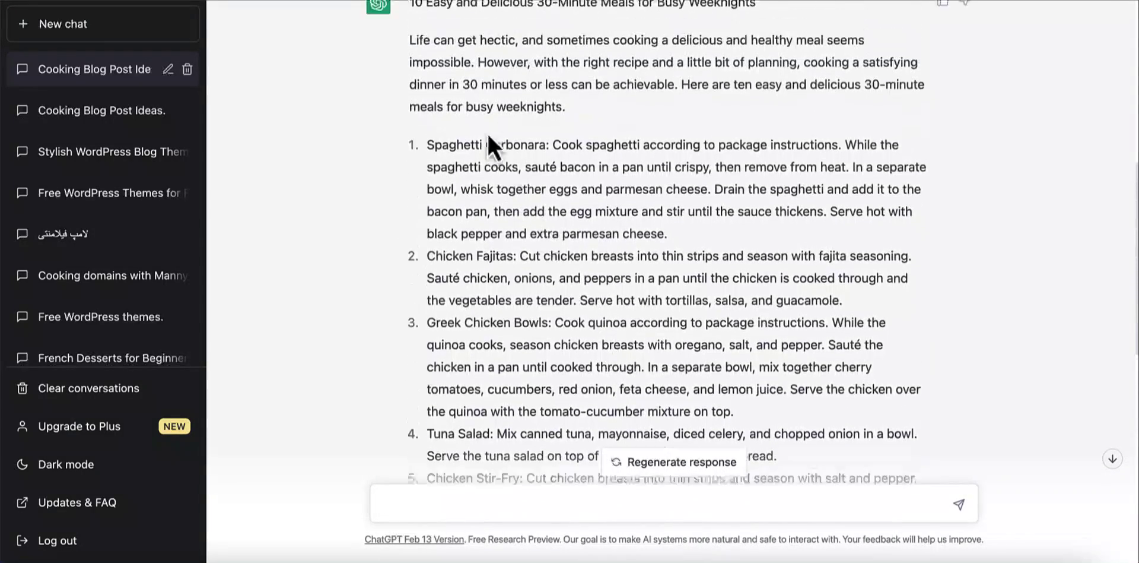
{"action": "left_click_drag", "start_coordinate": [409, 108], "coordinate": [595, 369]}
{"action": "scroll", "coordinate": [495, 234], "scroll_direction": "down", "scroll_amount": 12}
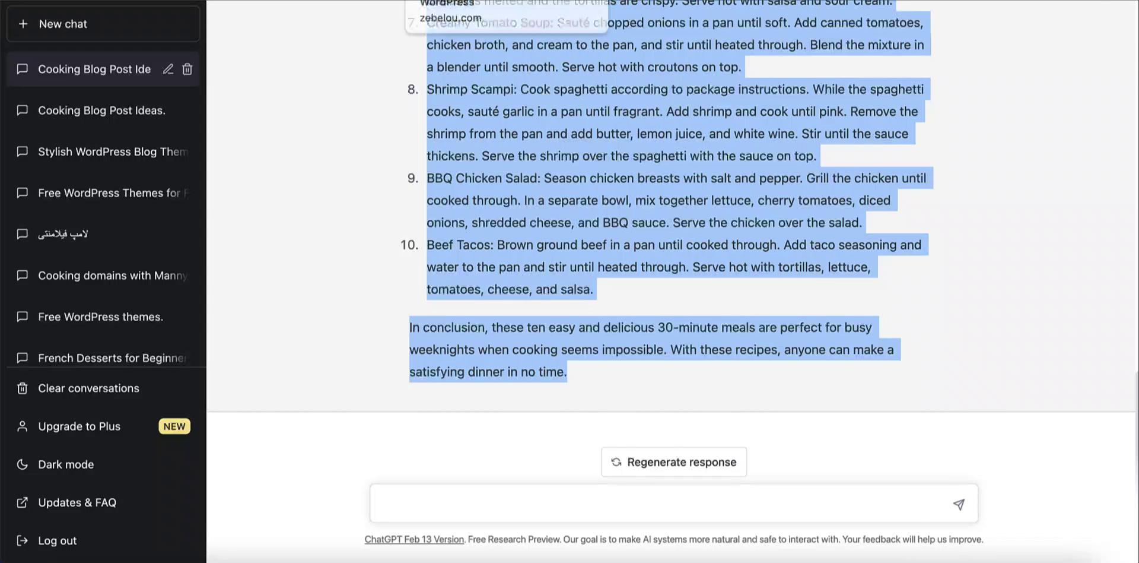
Switch to the WordPress post editor and paste the copied article as the post's body text.
{"action": "left_click", "coordinate": [406, 1]}
{"action": "left_click", "coordinate": [249, 233]}
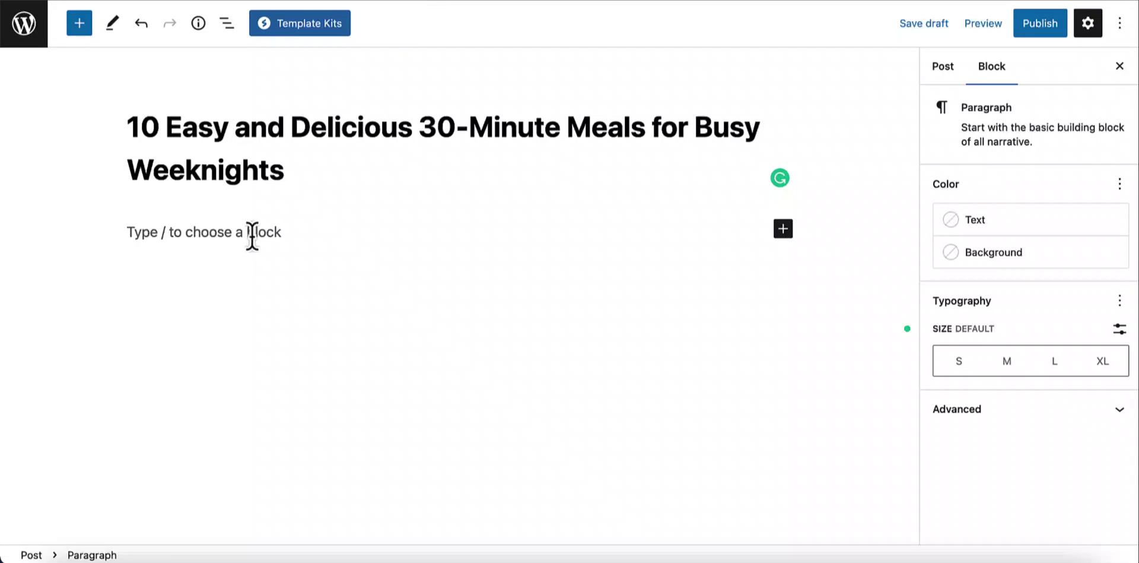
{"action": "key", "text": "ctrl+v"}
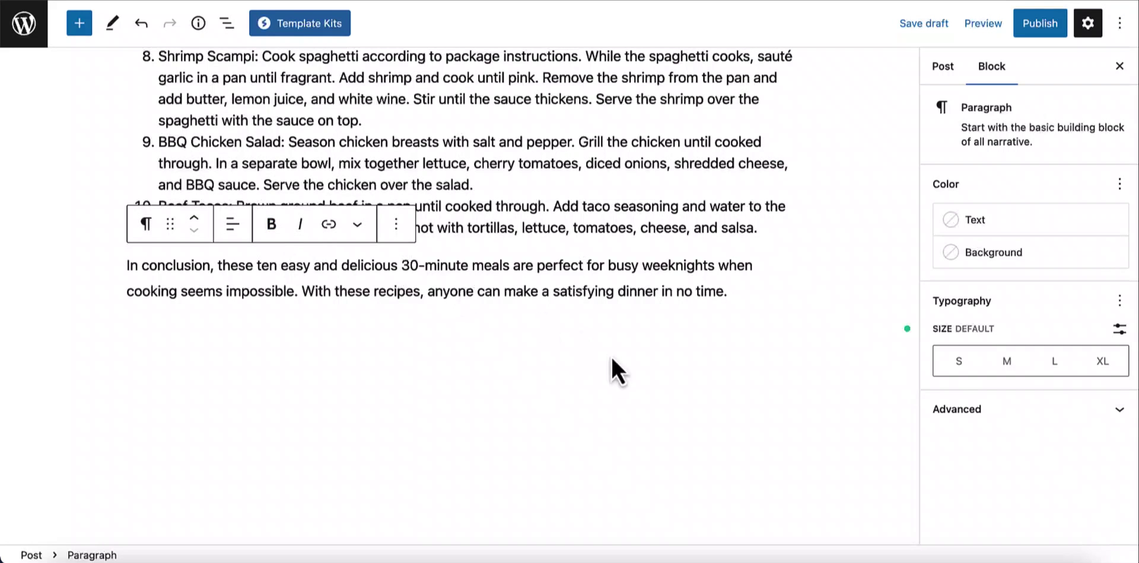
Review the pasted 30-minute meals article in the post editor from its title through its concluding paragraph.
{"action": "scroll", "coordinate": [601, 348], "scroll_direction": "up", "scroll_amount": 5}
{"action": "scroll", "coordinate": [602, 348], "scroll_direction": "up", "scroll_amount": 10}
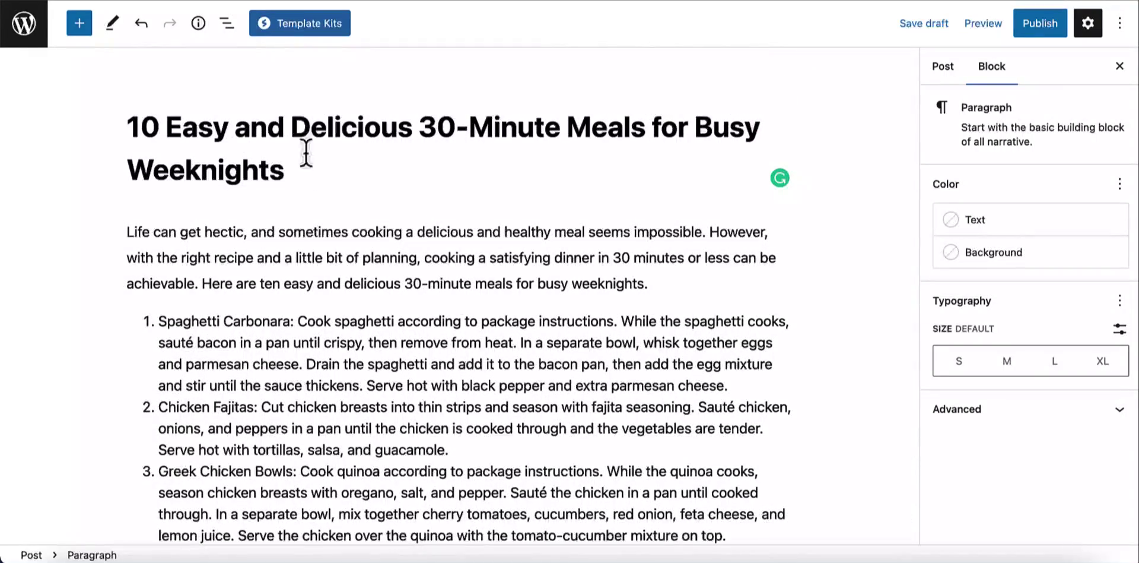
{"action": "scroll", "coordinate": [412, 291], "scroll_direction": "down", "scroll_amount": 3}
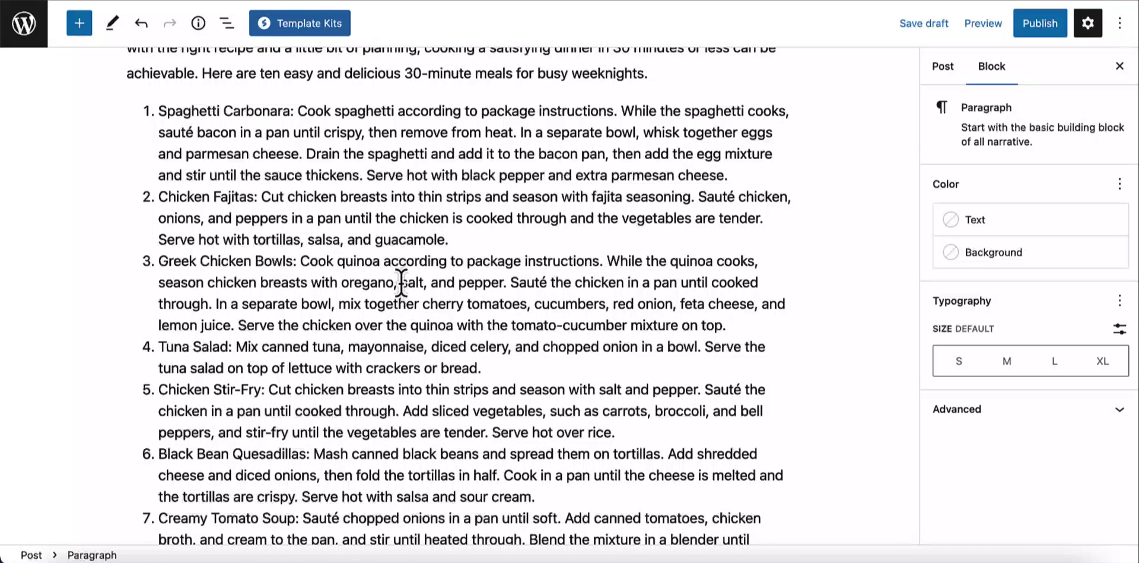
{"action": "scroll", "coordinate": [402, 282], "scroll_direction": "down", "scroll_amount": 5}
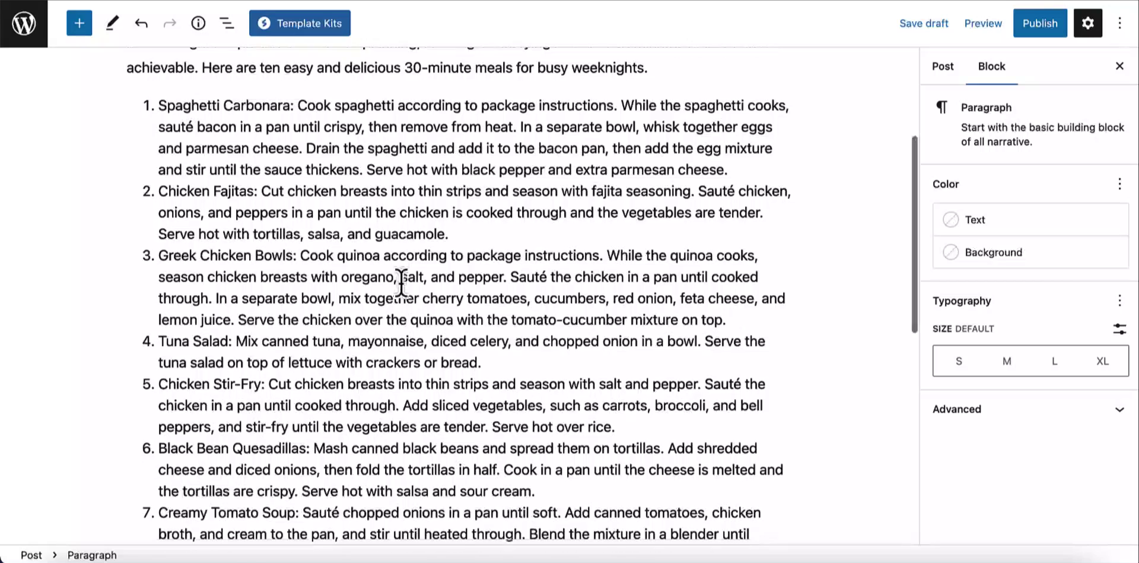
{"action": "scroll", "coordinate": [401, 282], "scroll_direction": "down", "scroll_amount": 9}
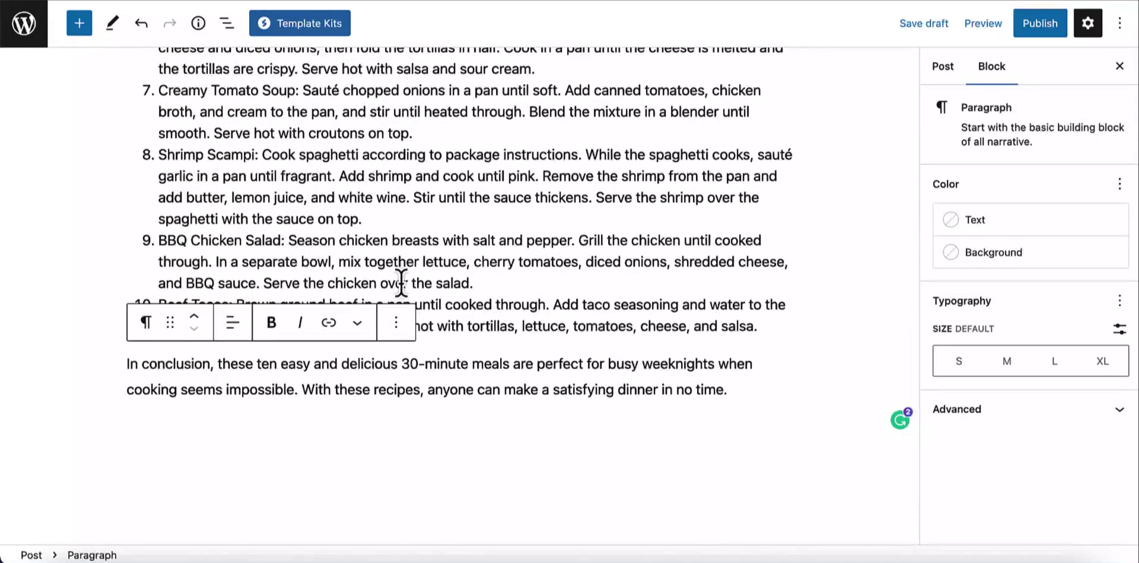
{"action": "scroll", "coordinate": [402, 282], "scroll_direction": "up", "scroll_amount": 15}
{"action": "scroll", "coordinate": [401, 281], "scroll_direction": "up", "scroll_amount": 2}
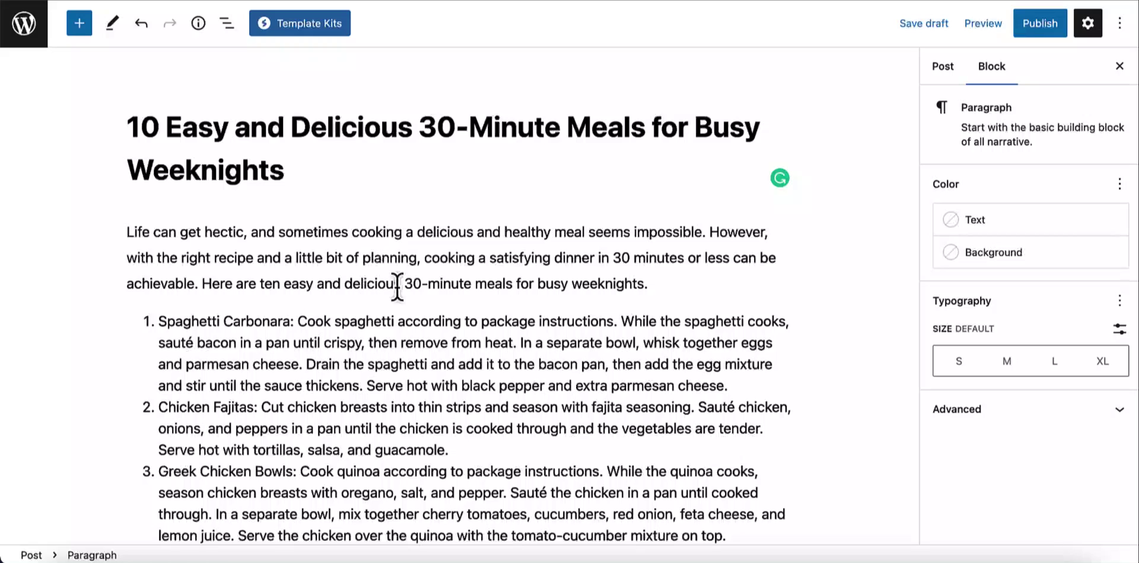
Create a new category named "Night Meals" in the post settings and assign it to the post.
{"action": "left_click", "coordinate": [939, 72]}
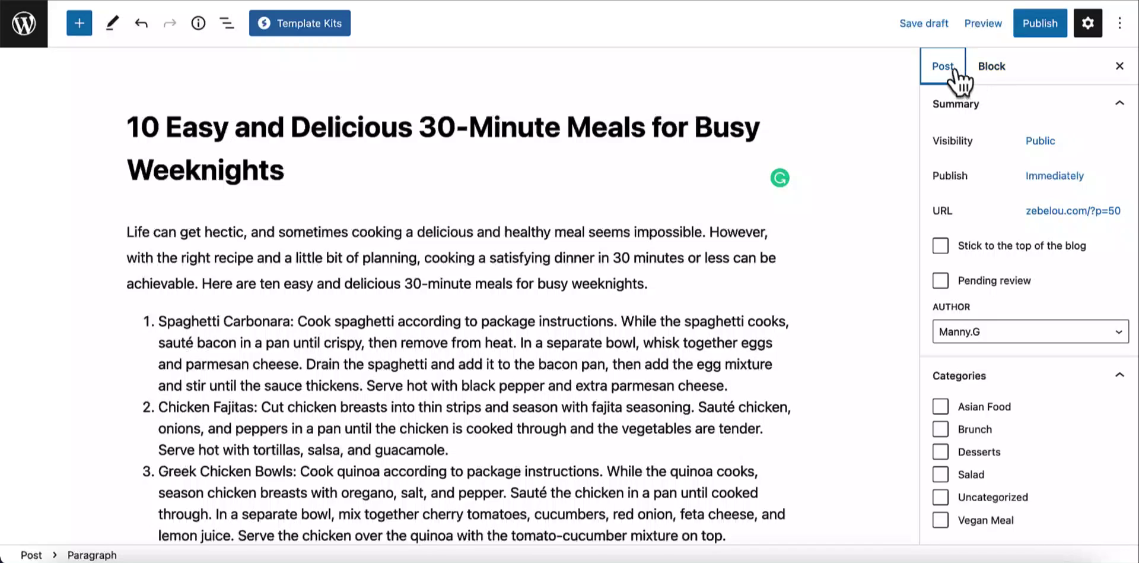
{"action": "scroll", "coordinate": [972, 240], "scroll_direction": "down", "scroll_amount": 4}
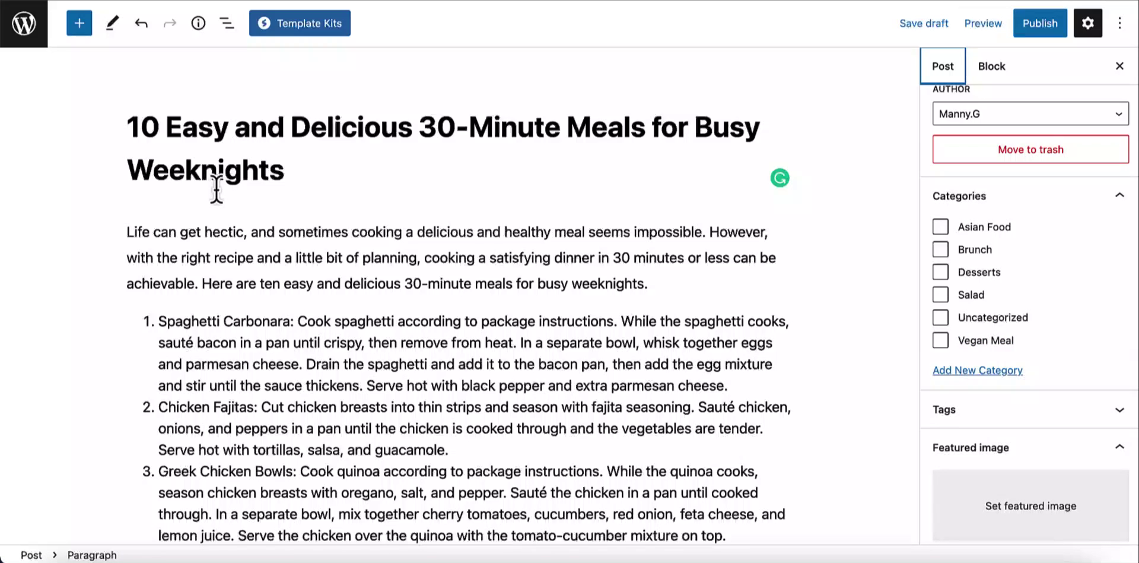
{"action": "left_click", "coordinate": [976, 374]}
{"action": "left_click", "coordinate": [997, 413]}
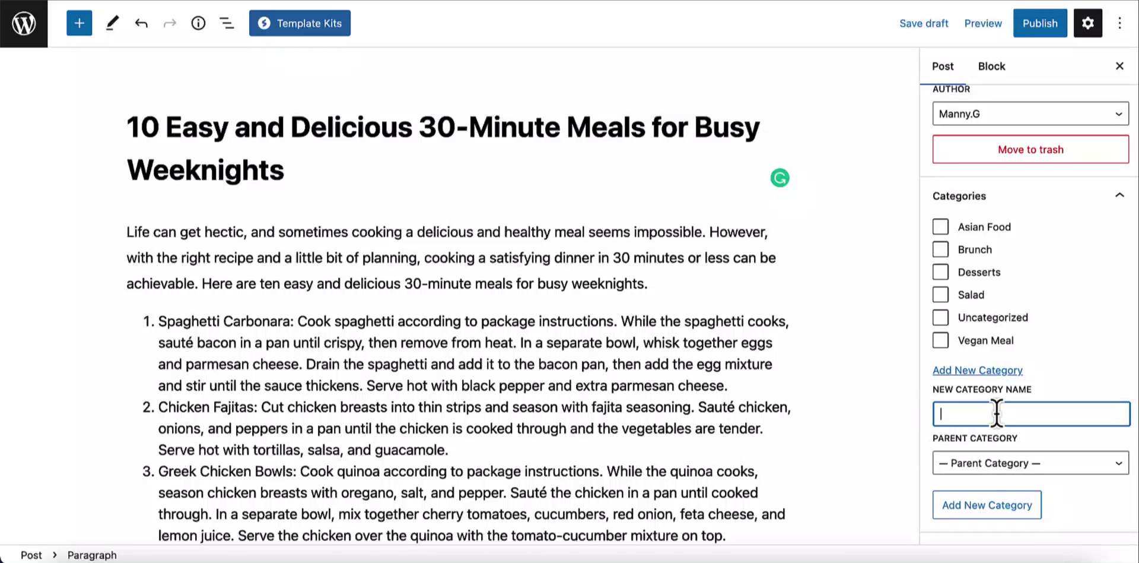
{"action": "type", "text": "Night Meals"}
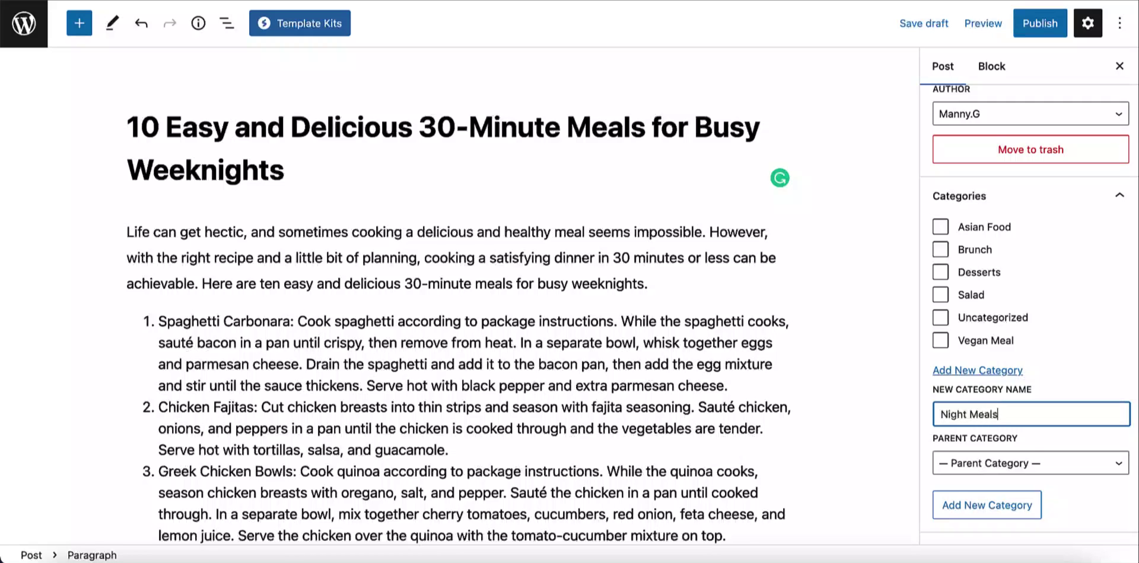
{"action": "scroll", "coordinate": [977, 396], "scroll_direction": "down", "scroll_amount": 3}
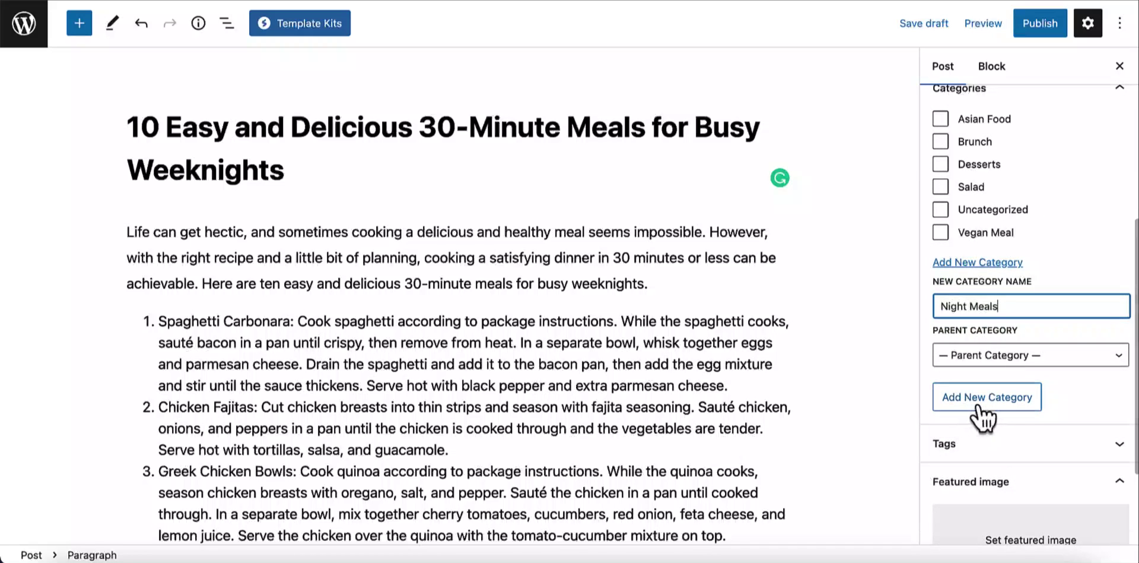
{"action": "left_click", "coordinate": [974, 406]}
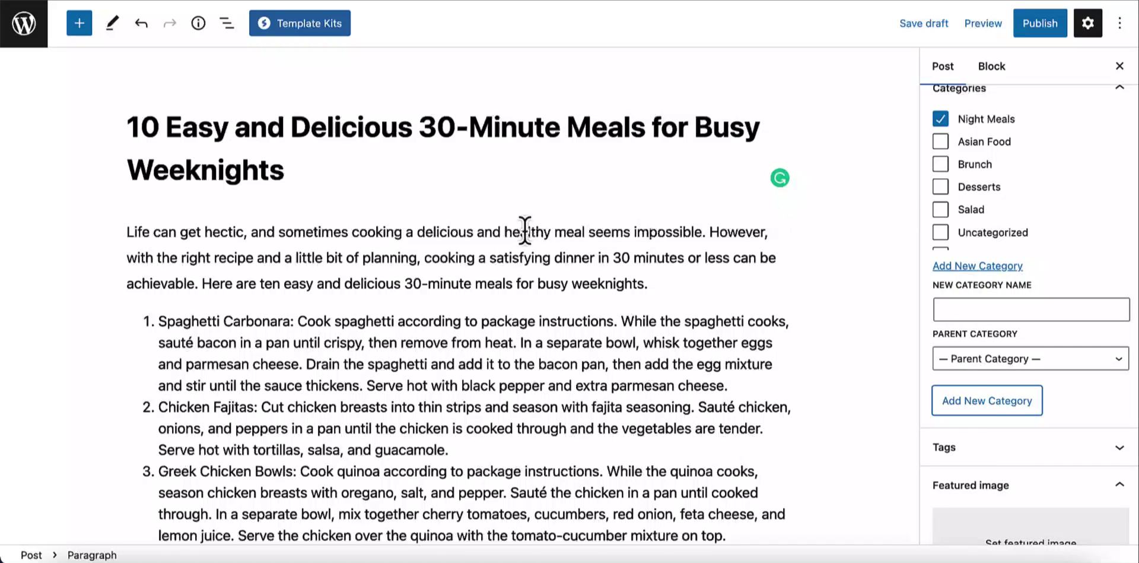
Publish the "10 Easy and Delicious 30-Minute Meals for Busy Weeknights" post and confirm the pre-publish check.
{"action": "scroll", "coordinate": [1030, 171], "scroll_direction": "up", "scroll_amount": 1}
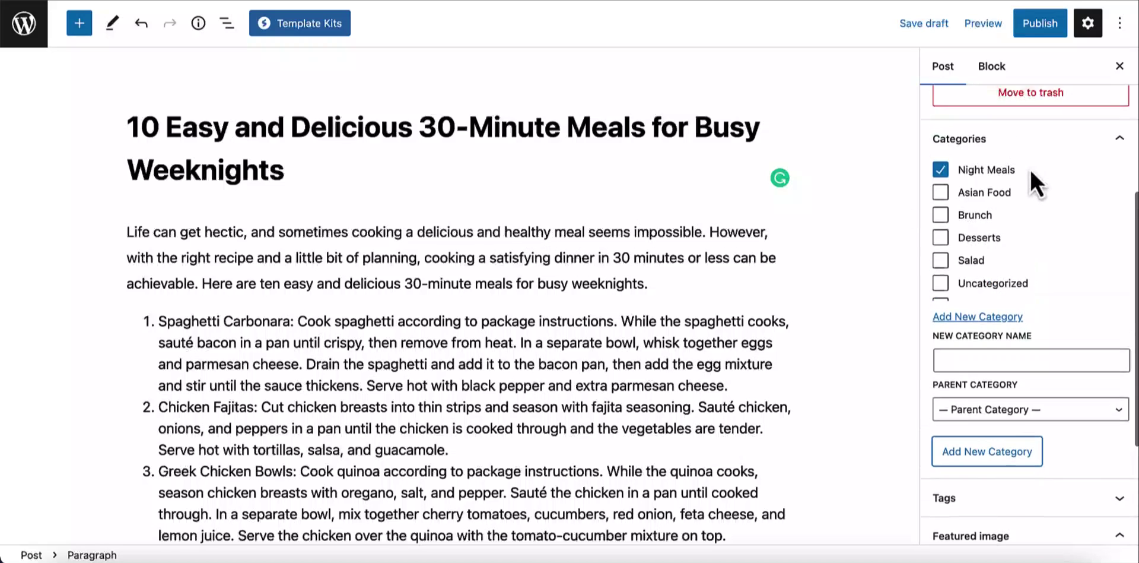
{"action": "scroll", "coordinate": [1018, 258], "scroll_direction": "up", "scroll_amount": 1}
{"action": "scroll", "coordinate": [1018, 257], "scroll_direction": "up", "scroll_amount": 5}
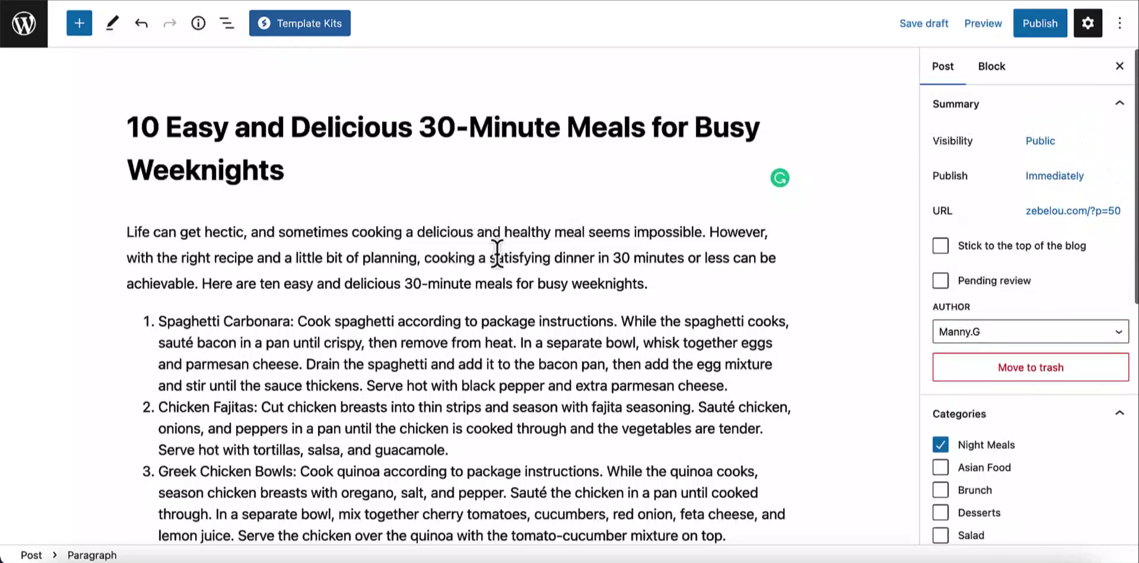
{"action": "left_click", "coordinate": [1040, 39]}
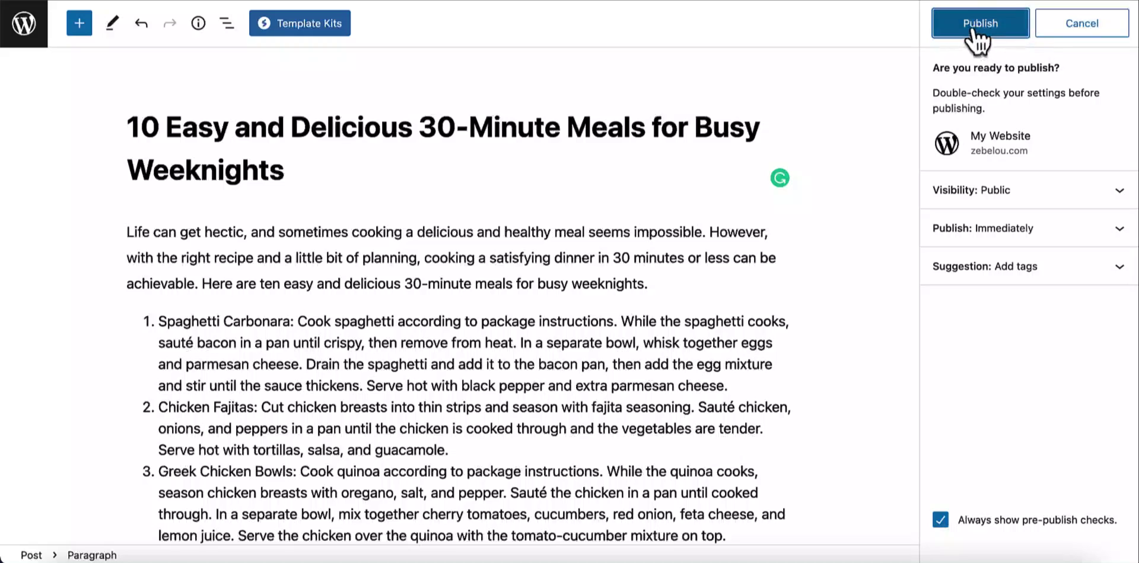
{"action": "left_click", "coordinate": [973, 33]}
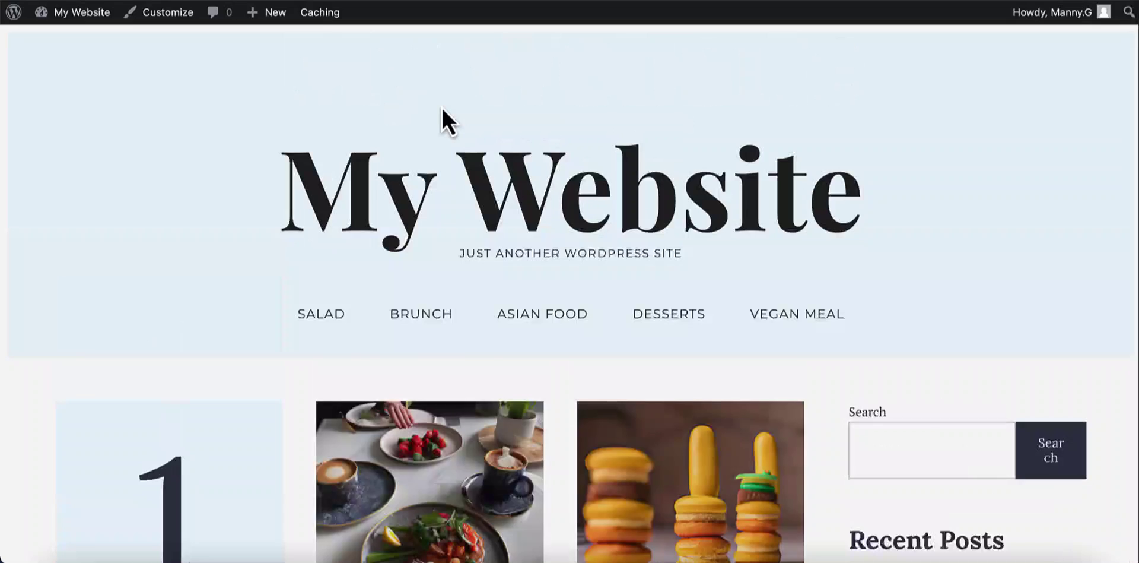
Find the new 30-minute meals post on the live blog's homepage, open it and read through the published article.
{"action": "scroll", "coordinate": [442, 109], "scroll_direction": "down", "scroll_amount": 4}
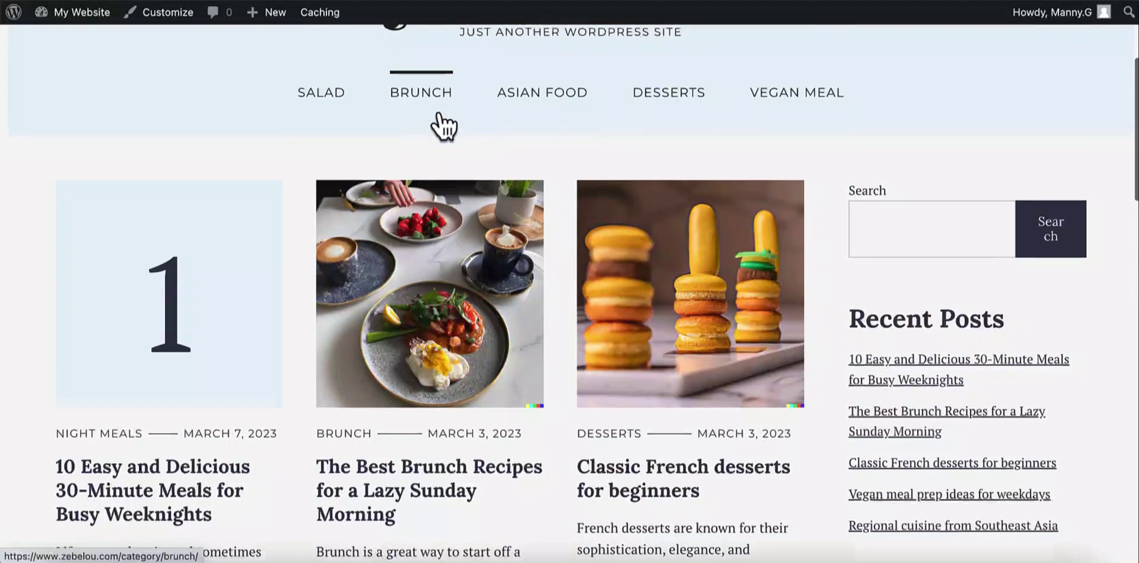
{"action": "scroll", "coordinate": [439, 113], "scroll_direction": "down", "scroll_amount": 1}
{"action": "scroll", "coordinate": [440, 112], "scroll_direction": "down", "scroll_amount": 1}
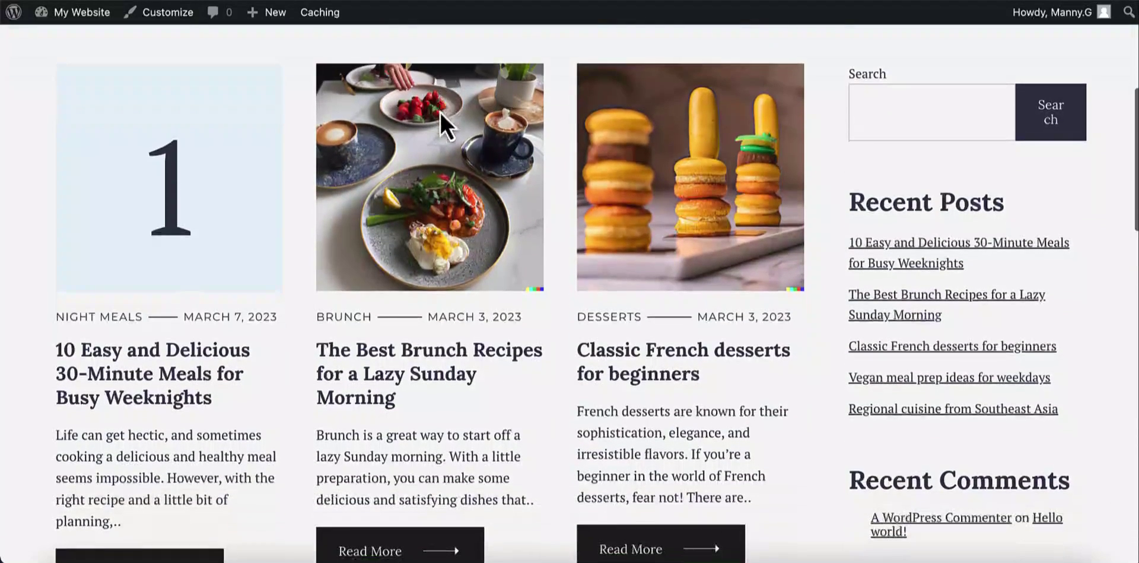
{"action": "scroll", "coordinate": [196, 214], "scroll_direction": "down", "scroll_amount": 1}
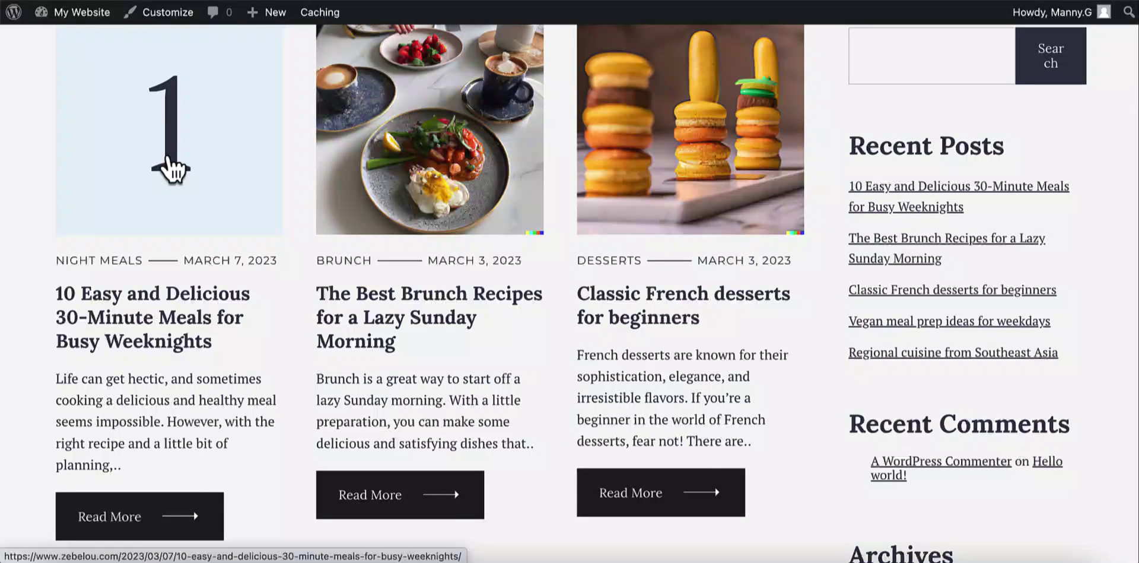
{"action": "left_click", "coordinate": [172, 169]}
{"action": "scroll", "coordinate": [222, 204], "scroll_direction": "down", "scroll_amount": 5}
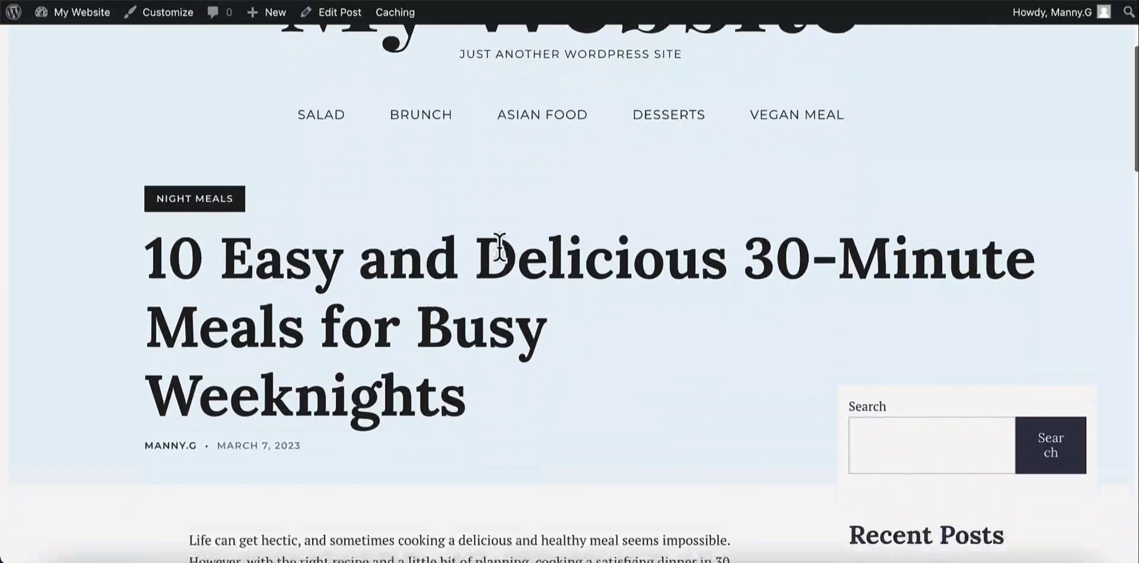
{"action": "scroll", "coordinate": [493, 236], "scroll_direction": "down", "scroll_amount": 10}
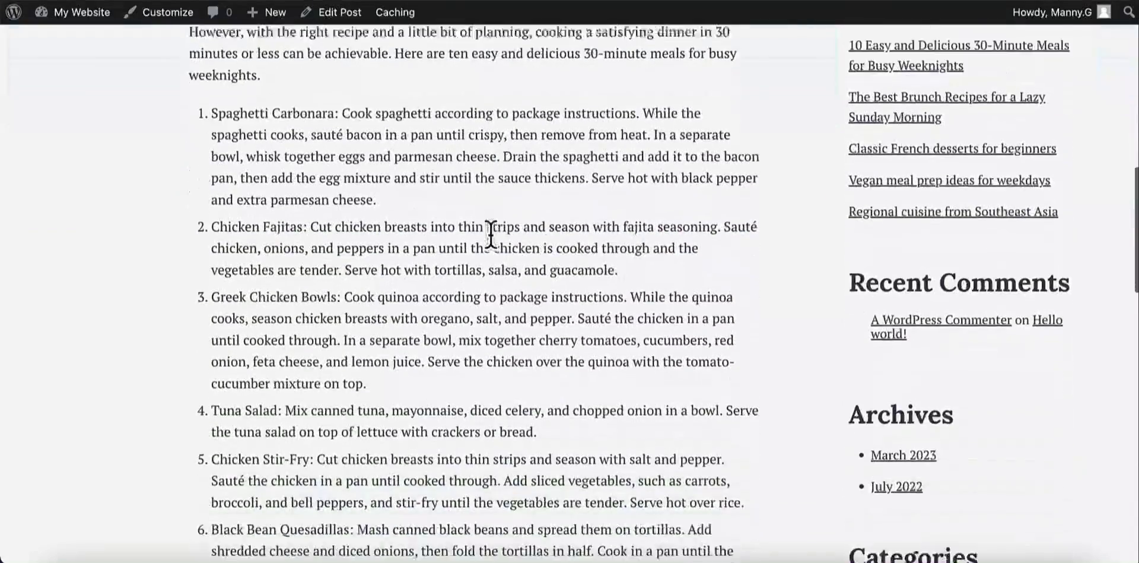
{"action": "scroll", "coordinate": [492, 233], "scroll_direction": "down", "scroll_amount": 7}
{"action": "scroll", "coordinate": [490, 234], "scroll_direction": "up", "scroll_amount": 5}
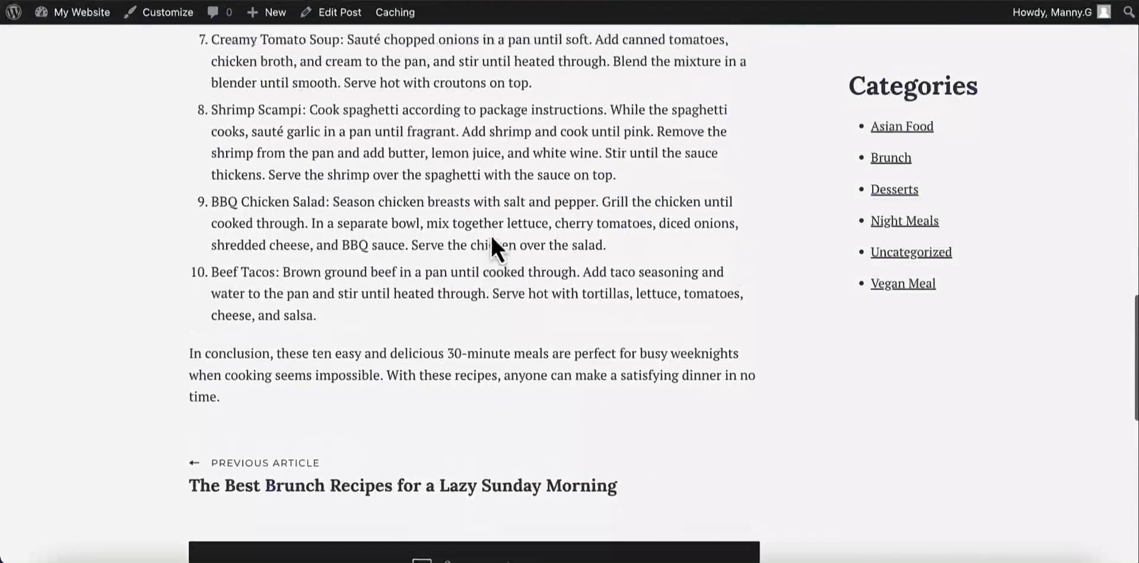
{"action": "scroll", "coordinate": [491, 234], "scroll_direction": "up", "scroll_amount": 15}
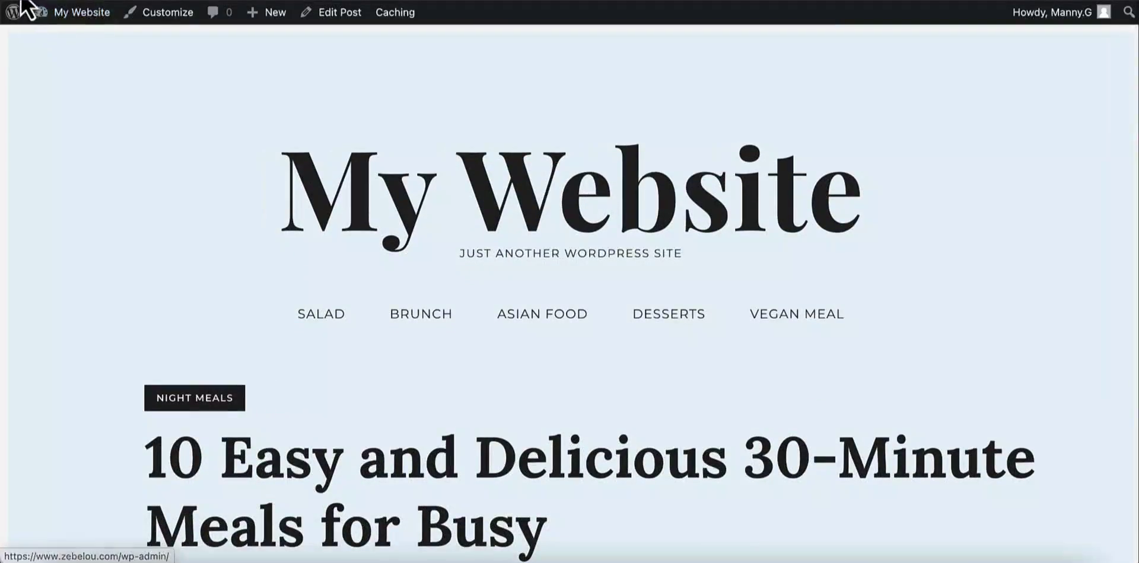
Return to the blog homepage and compare the new post's card with the images on the other posts.
{"action": "key", "text": "alt+Left"}
{"action": "scroll", "coordinate": [296, 155], "scroll_direction": "down", "scroll_amount": 1}
{"action": "scroll", "coordinate": [347, 181], "scroll_direction": "up", "scroll_amount": 3}
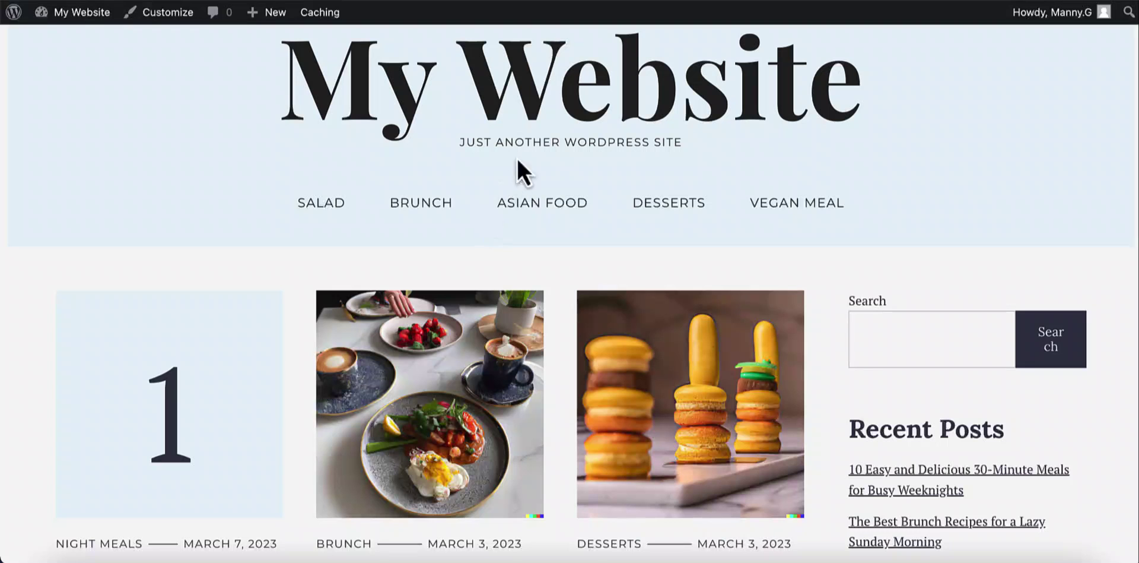
{"action": "scroll", "coordinate": [513, 143], "scroll_direction": "down", "scroll_amount": 3}
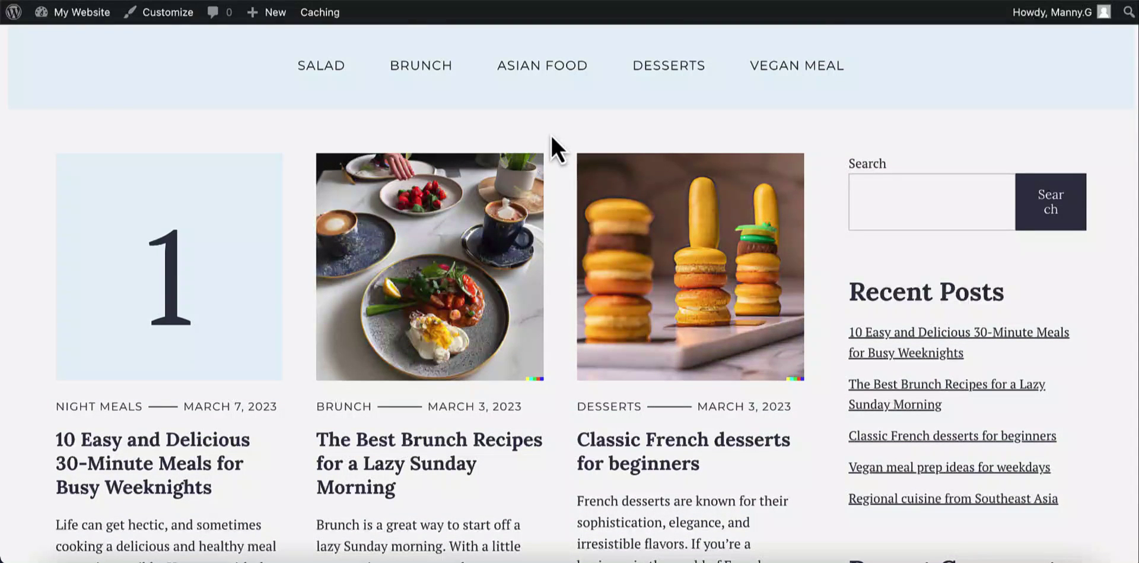
{"action": "scroll", "coordinate": [400, 209], "scroll_direction": "down", "scroll_amount": 1}
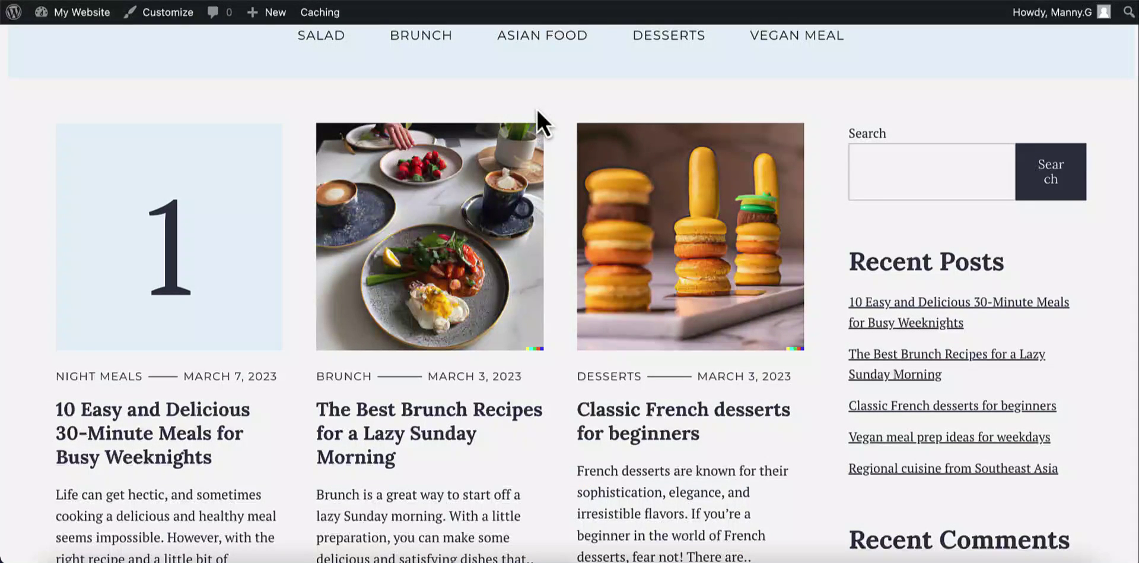
{"action": "scroll", "coordinate": [538, 110], "scroll_direction": "up", "scroll_amount": 1}
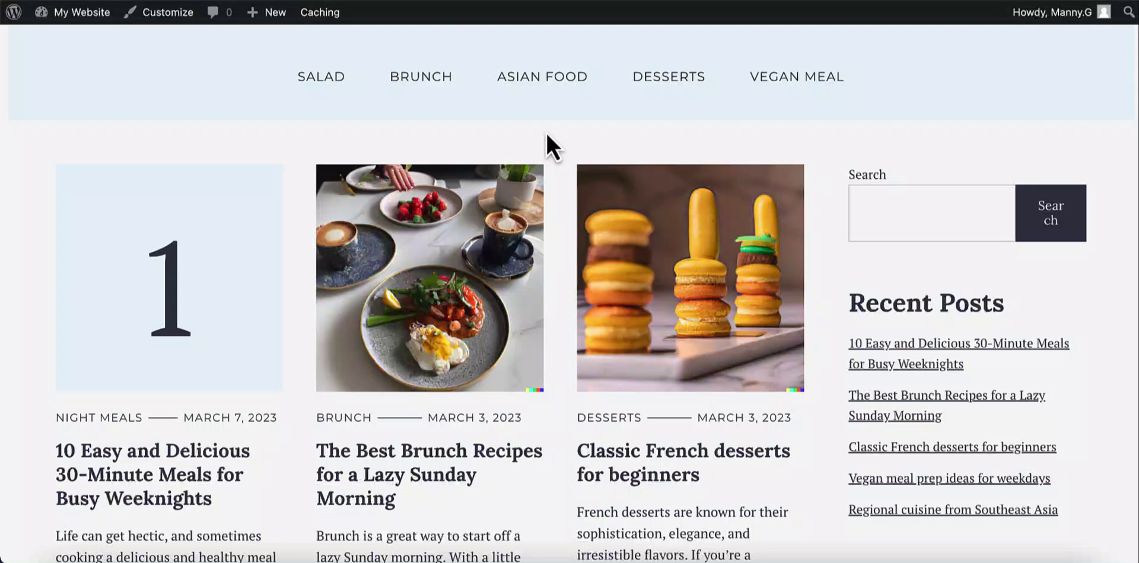
{"action": "scroll", "coordinate": [546, 132], "scroll_direction": "down", "scroll_amount": 2}
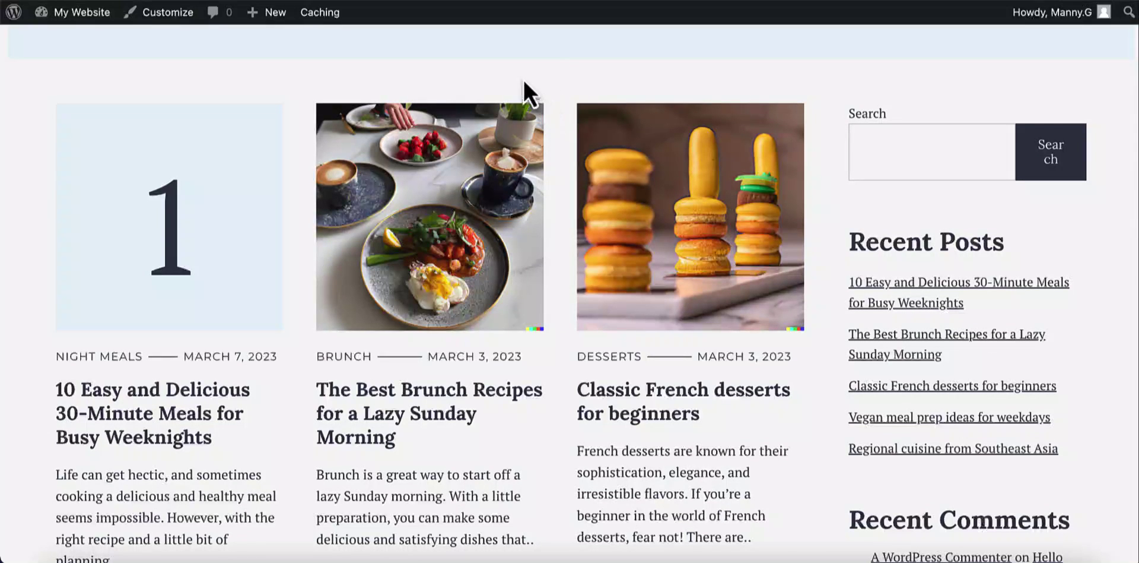
{"action": "scroll", "coordinate": [539, 97], "scroll_direction": "down", "scroll_amount": 1}
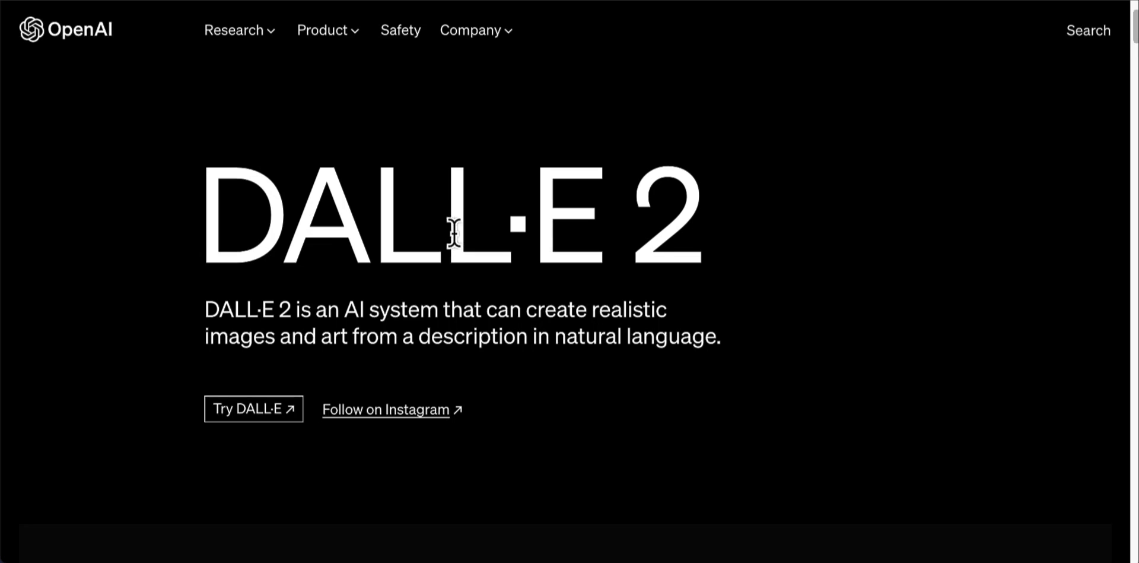
Open the DALL·E image generator from OpenAI's DALL·E 2 page and look over its prompt area.
{"action": "left_click", "coordinate": [250, 412]}
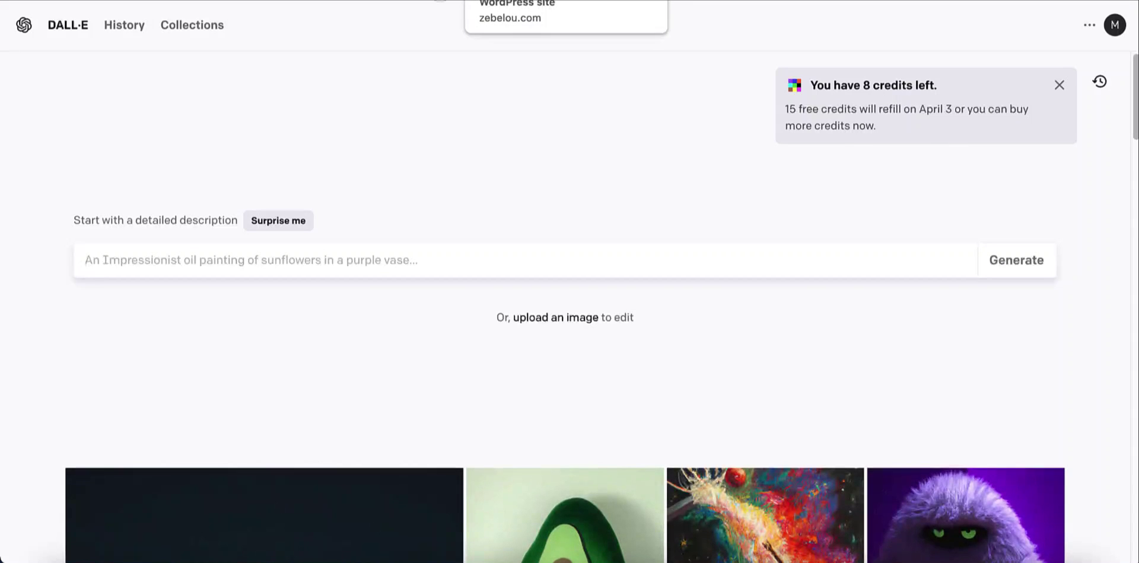
{"action": "scroll", "coordinate": [334, 202], "scroll_direction": "down", "scroll_amount": 1}
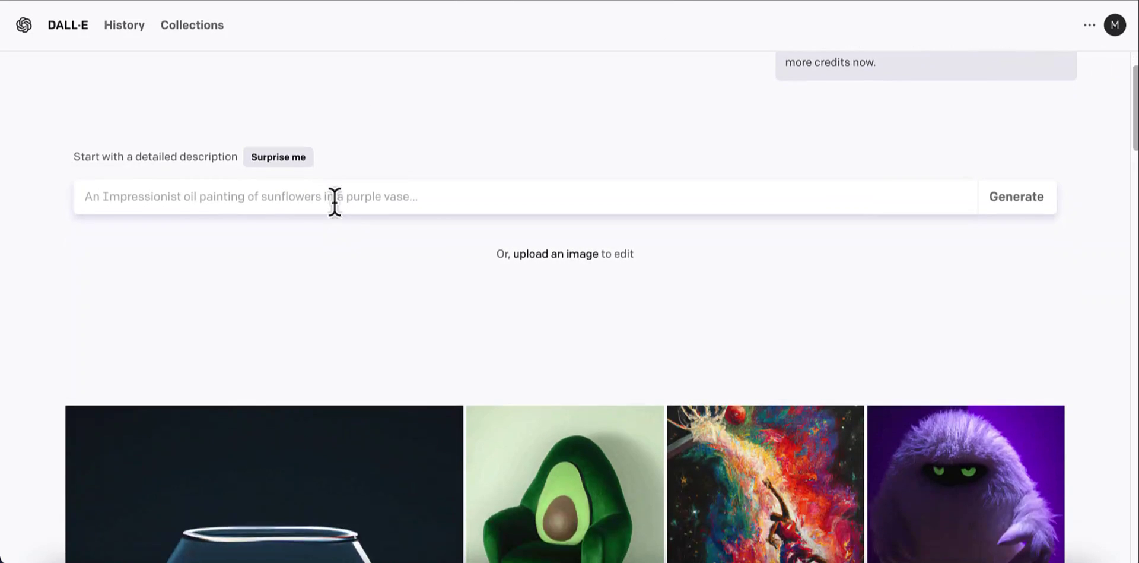
{"action": "scroll", "coordinate": [333, 202], "scroll_direction": "down", "scroll_amount": 1}
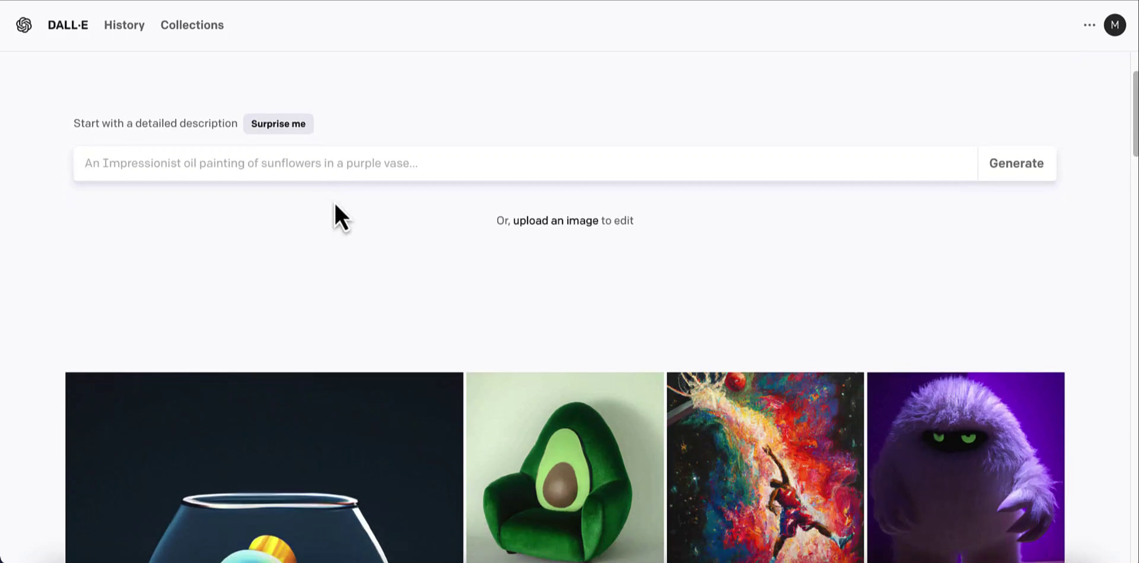
{"action": "scroll", "coordinate": [419, 103], "scroll_direction": "up", "scroll_amount": 2}
{"action": "scroll", "coordinate": [419, 107], "scroll_direction": "up", "scroll_amount": 1}
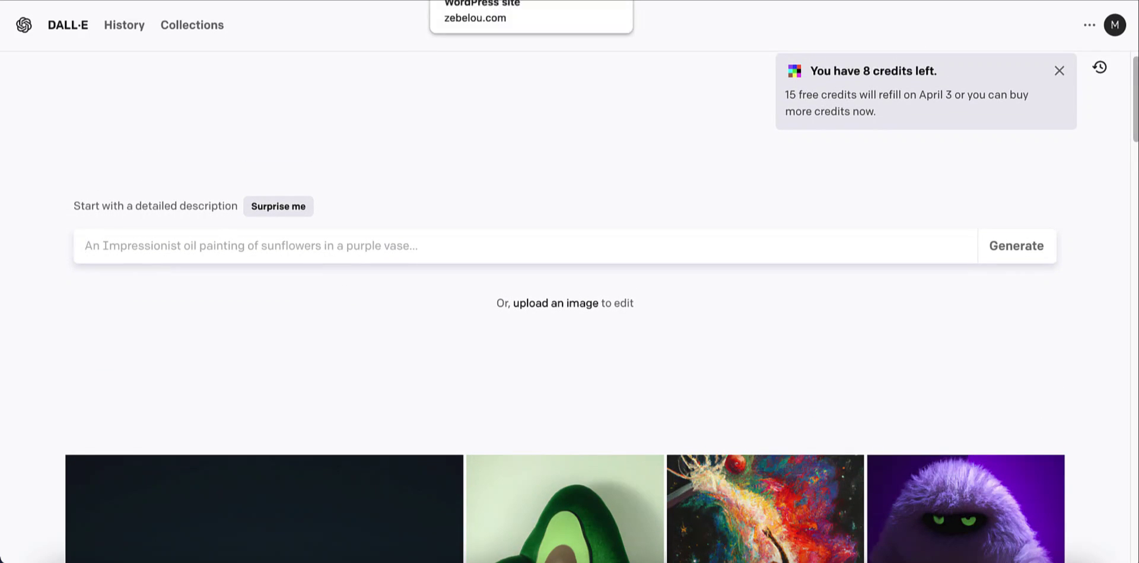
Switch back to the blog, open the 30-minute meals post and select its title wording after the number 10.
{"action": "left_click", "coordinate": [504, 1]}
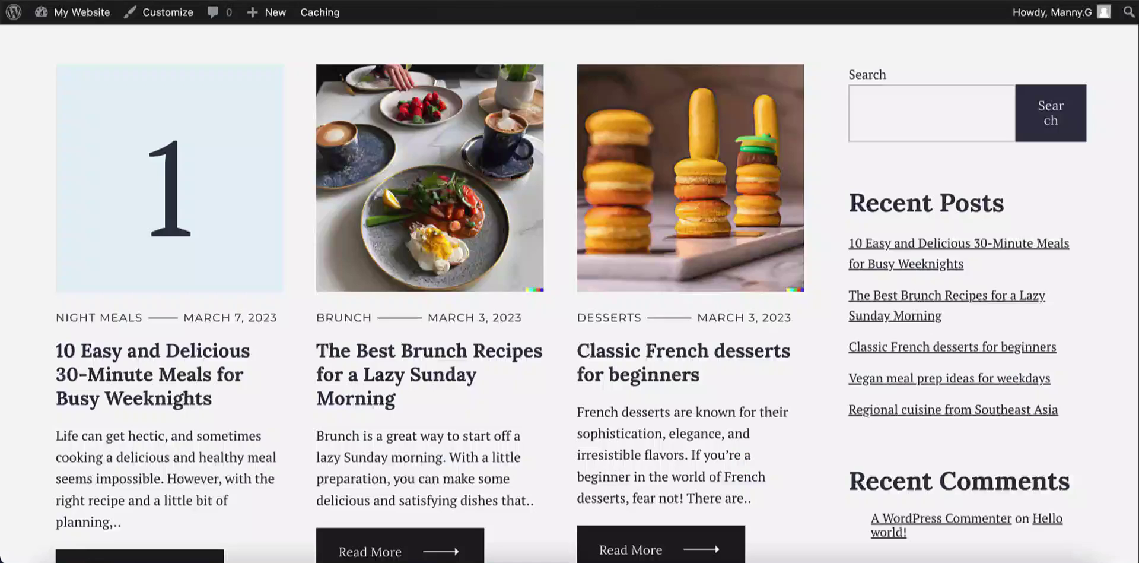
{"action": "left_click", "coordinate": [202, 372]}
{"action": "scroll", "coordinate": [178, 344], "scroll_direction": "down", "scroll_amount": 4}
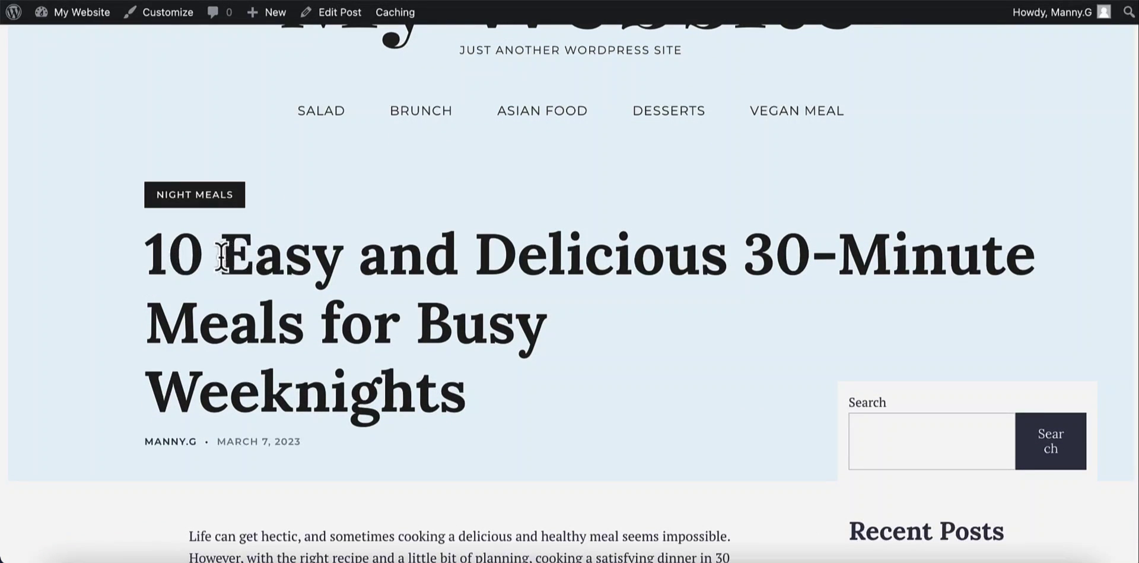
{"action": "left_click_drag", "start_coordinate": [225, 255], "coordinate": [550, 368]}
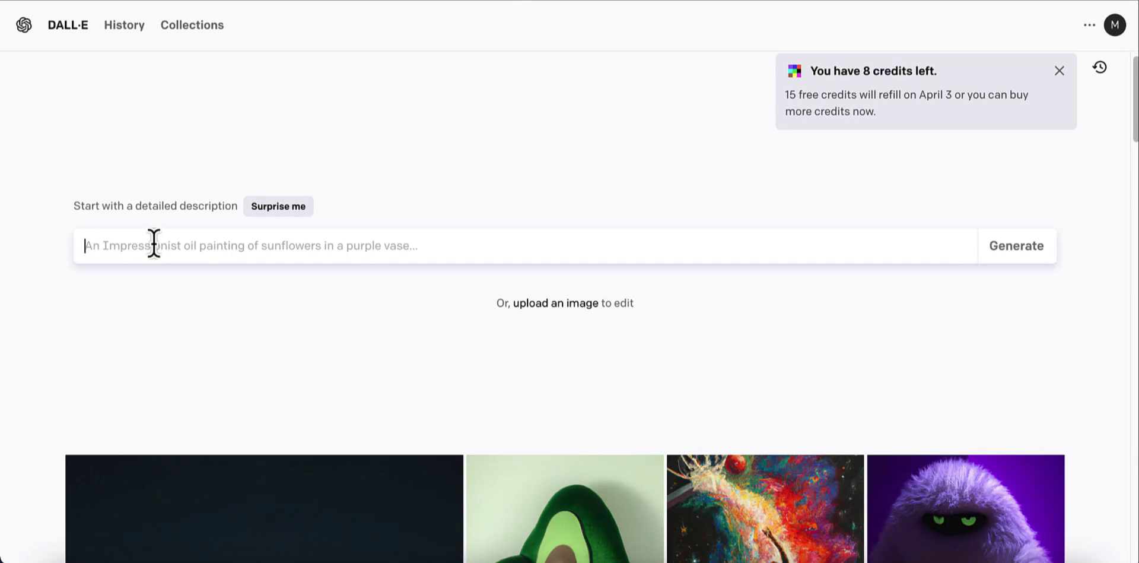
Generate DALL·E images from the description "Easy and Delicious 30-Minute Meals for Busy Weeknights".
{"action": "type", "text": "Easy and Delicious 30-Minute Meals for Busy Weeknights"}
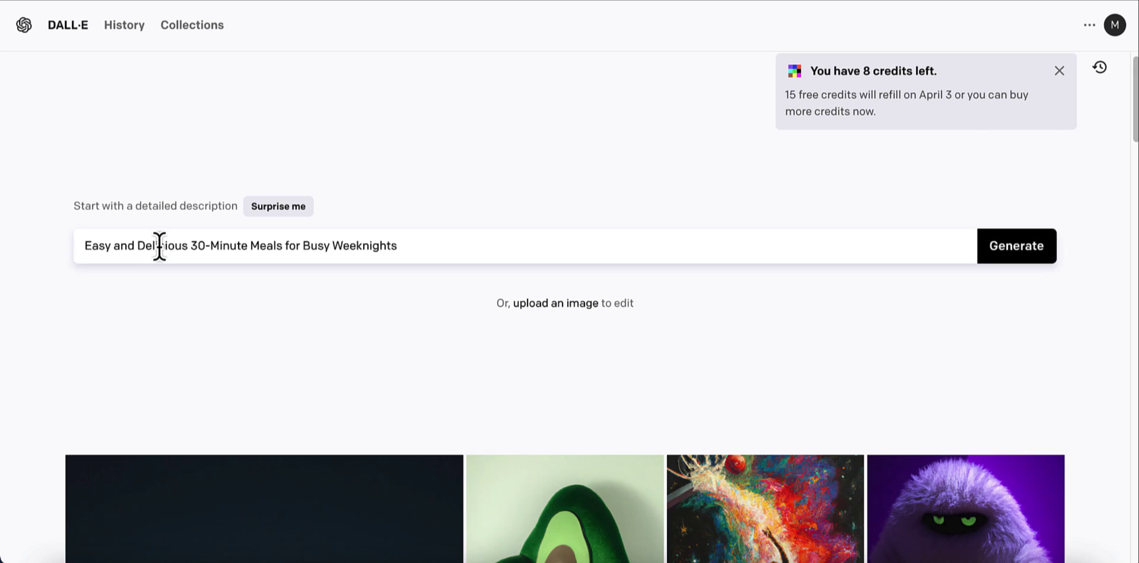
{"action": "left_click", "coordinate": [1017, 261]}
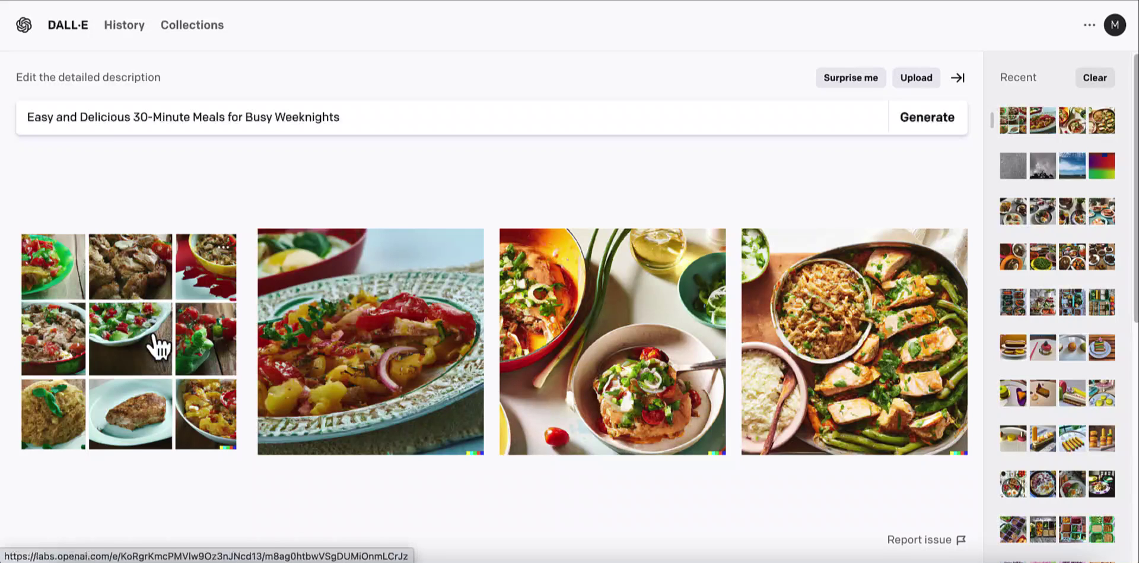
{"action": "left_click", "coordinate": [386, 119]}
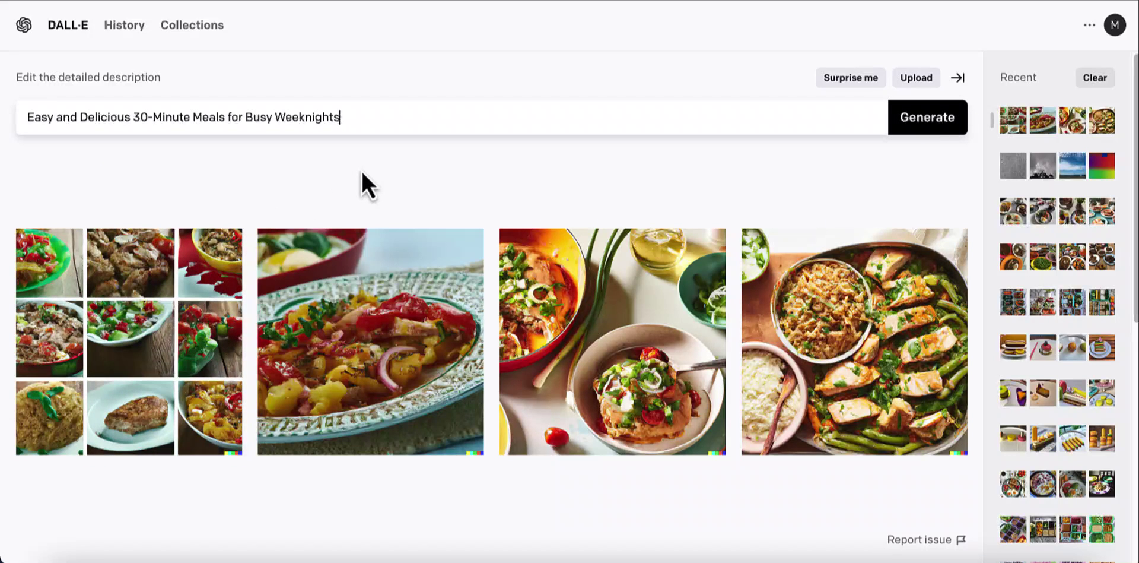
Open the generated nine-dish collage, download it, check the file in the image viewer and close it.
{"action": "left_click", "coordinate": [129, 332]}
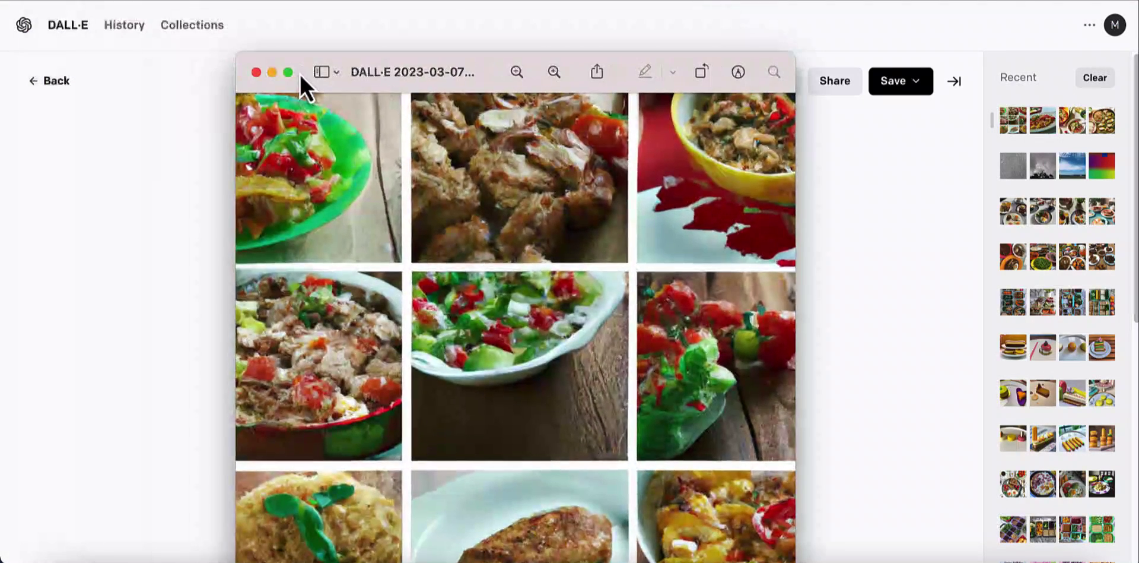
{"action": "left_click_drag", "start_coordinate": [301, 73], "coordinate": [343, 64]}
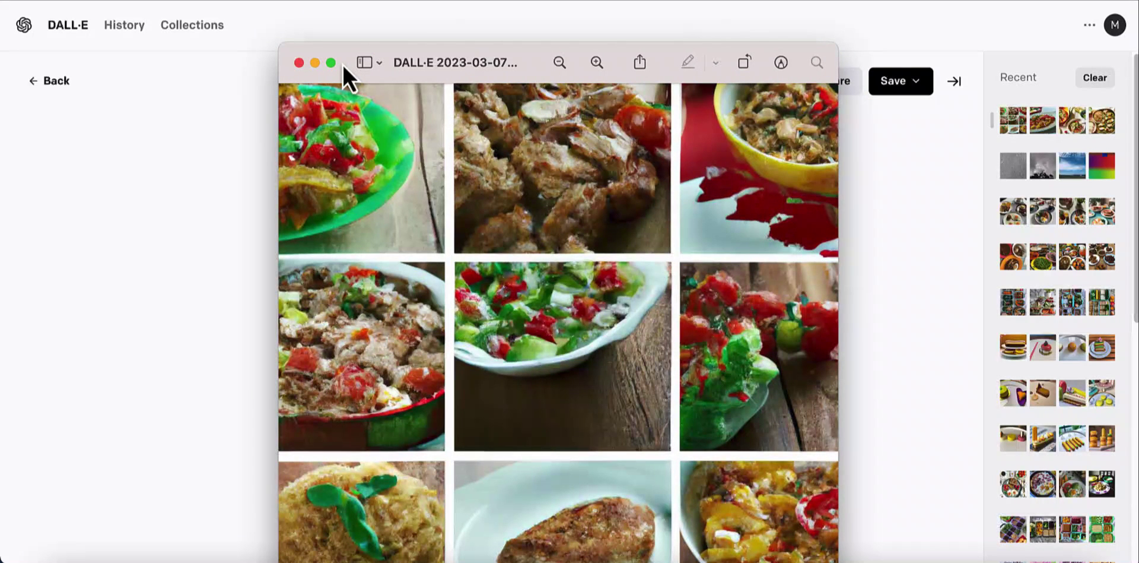
{"action": "left_click", "coordinate": [299, 63]}
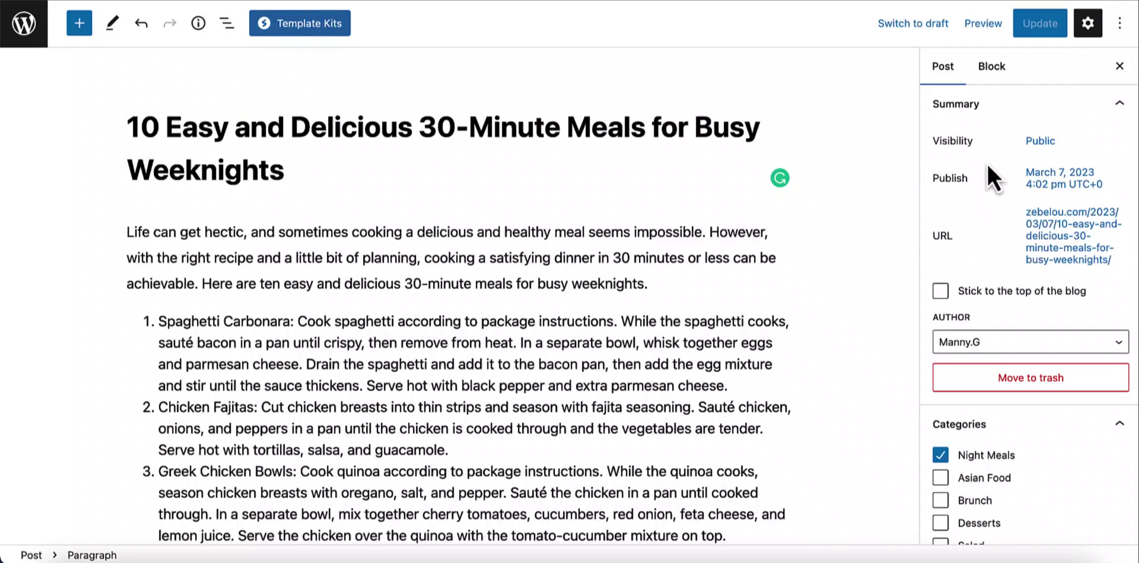
Switch to the WordPress editor, set the downloaded nine-dish collage as the 30-minute meals post's featured image and update the post.
{"action": "scroll", "coordinate": [985, 173], "scroll_direction": "down", "scroll_amount": 3}
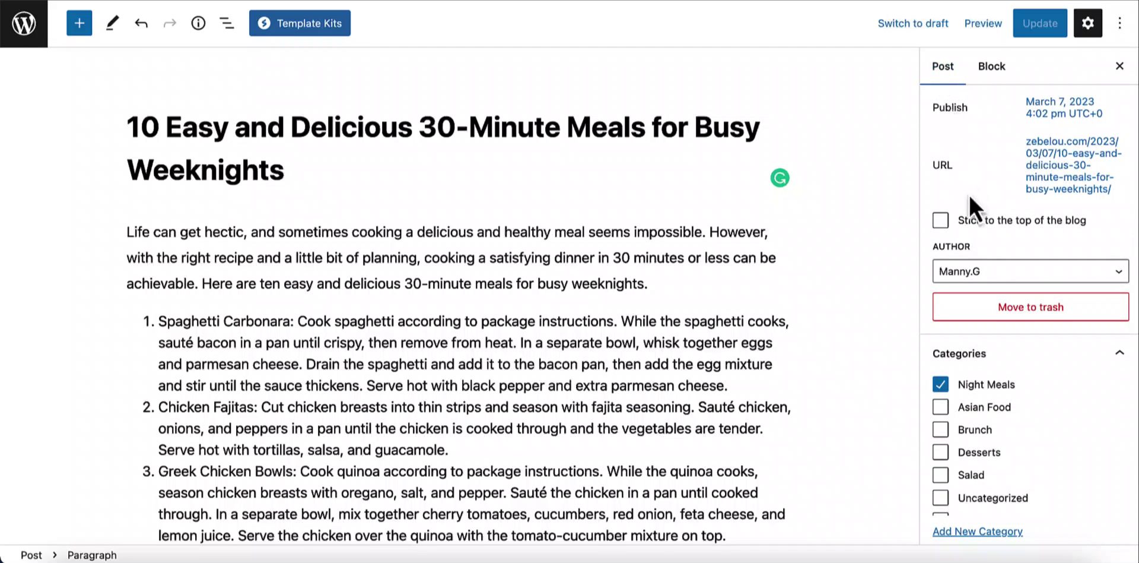
{"action": "scroll", "coordinate": [974, 237], "scroll_direction": "down", "scroll_amount": 6}
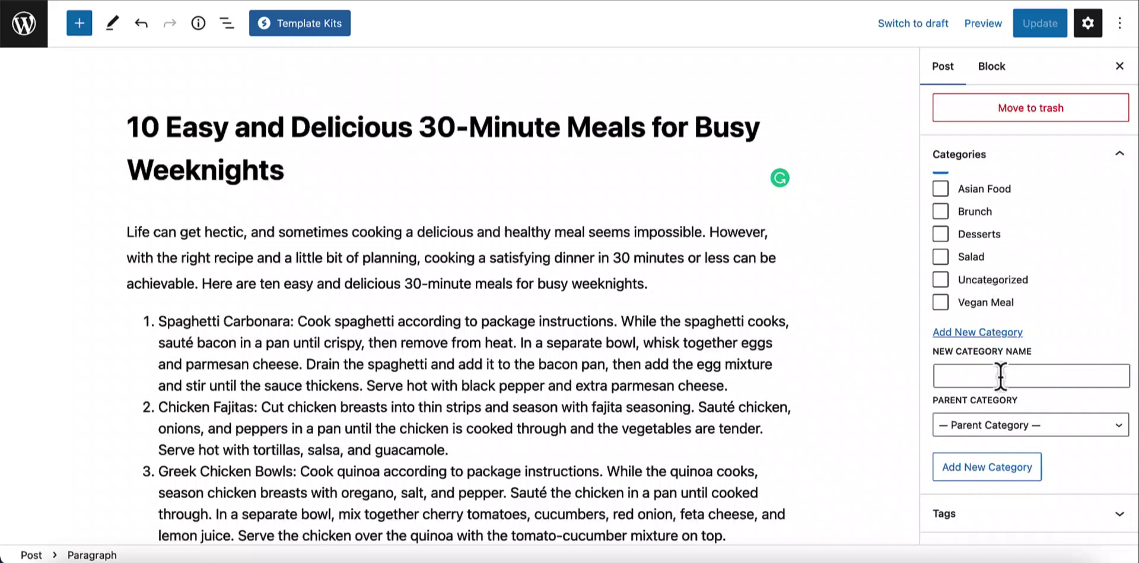
{"action": "scroll", "coordinate": [1001, 373], "scroll_direction": "down", "scroll_amount": 6}
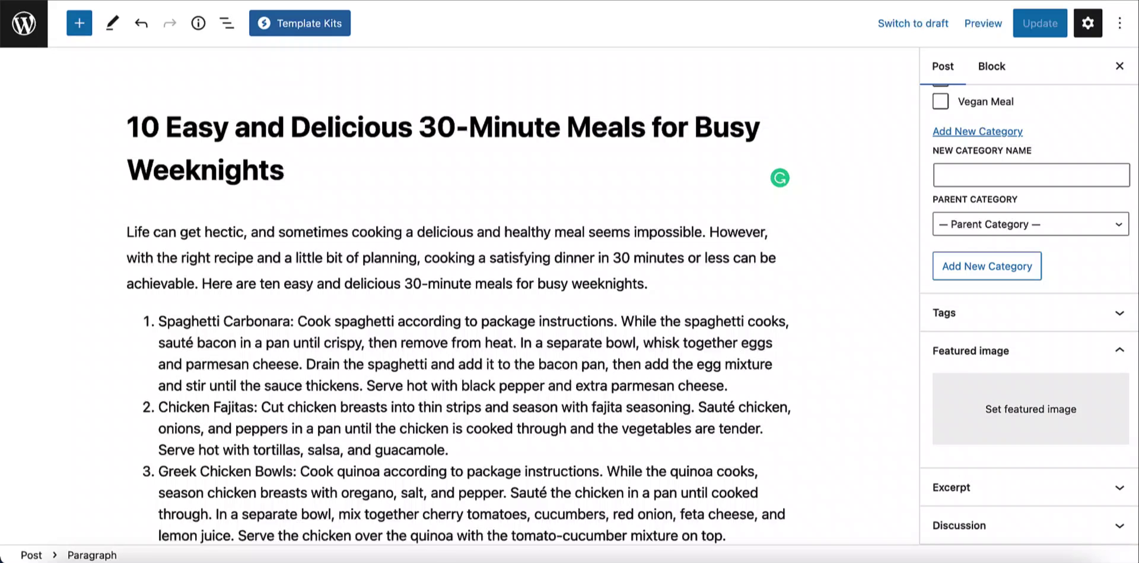
{"action": "left_click_drag", "start_coordinate": [1138, 37], "coordinate": [1053, 402]}
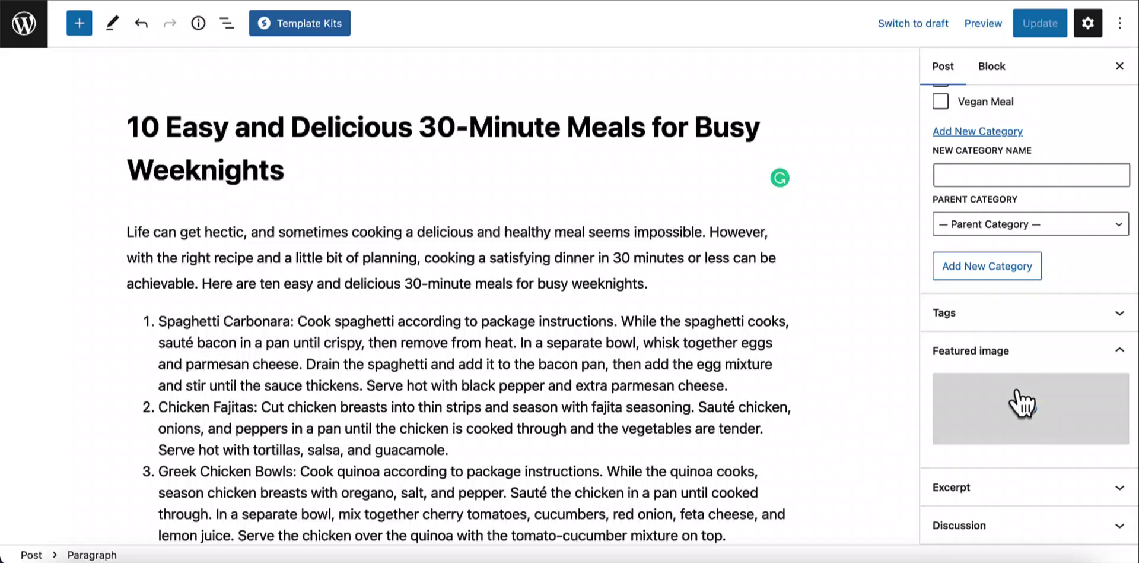
{"action": "scroll", "coordinate": [1013, 384], "scroll_direction": "down", "scroll_amount": 4}
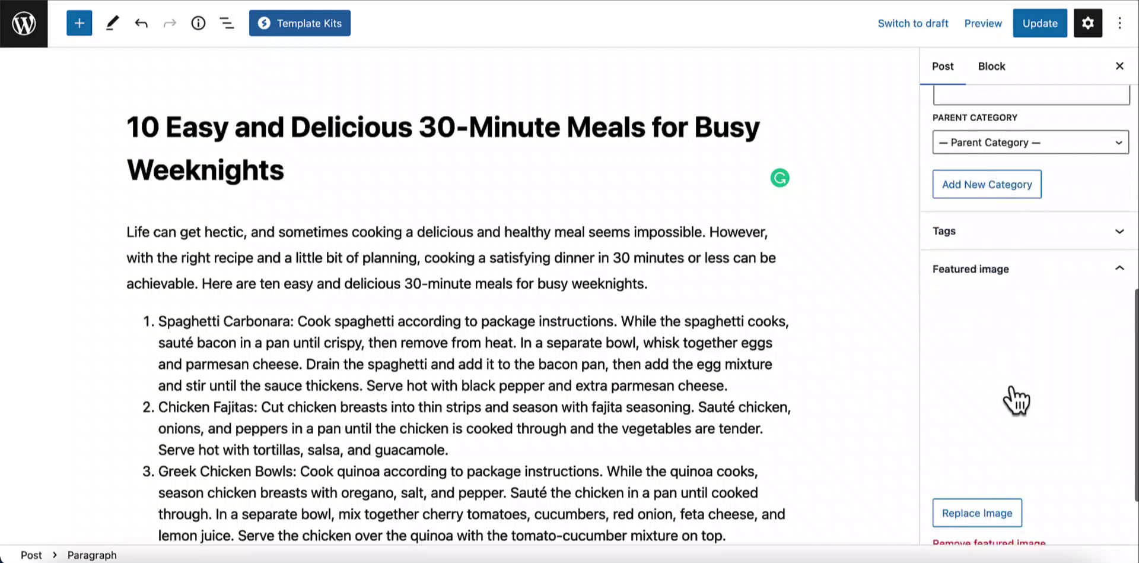
{"action": "scroll", "coordinate": [1009, 362], "scroll_direction": "down", "scroll_amount": 1}
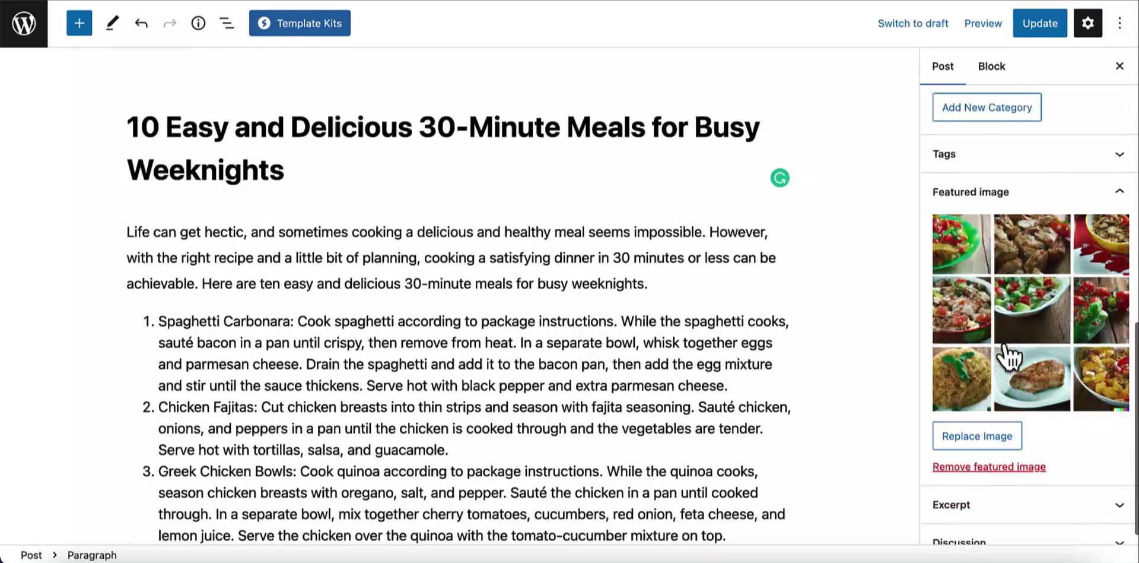
{"action": "scroll", "coordinate": [961, 326], "scroll_direction": "up", "scroll_amount": 4}
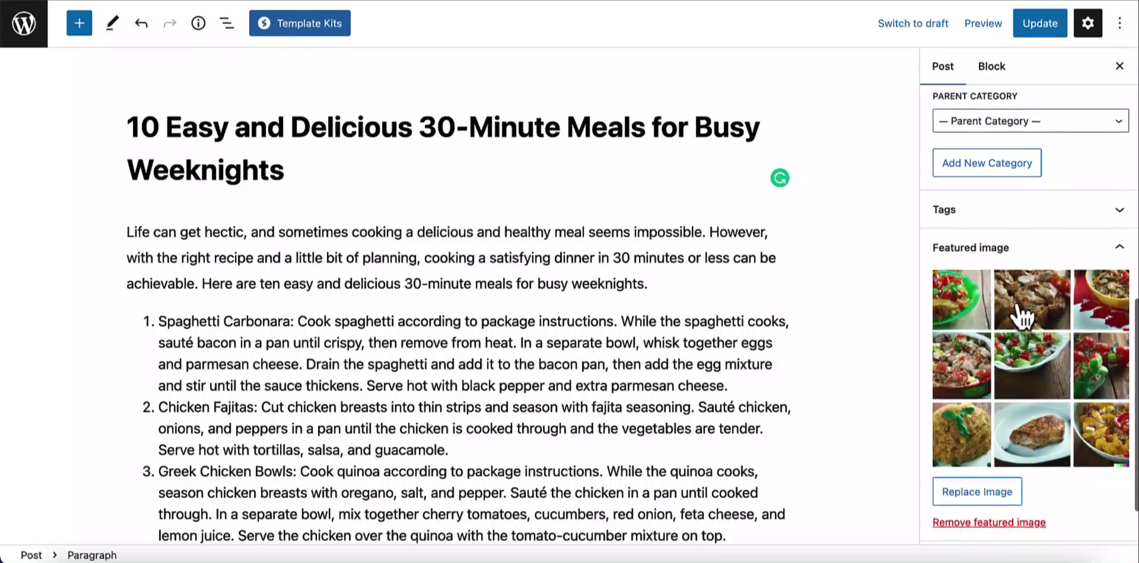
{"action": "left_click", "coordinate": [1039, 30]}
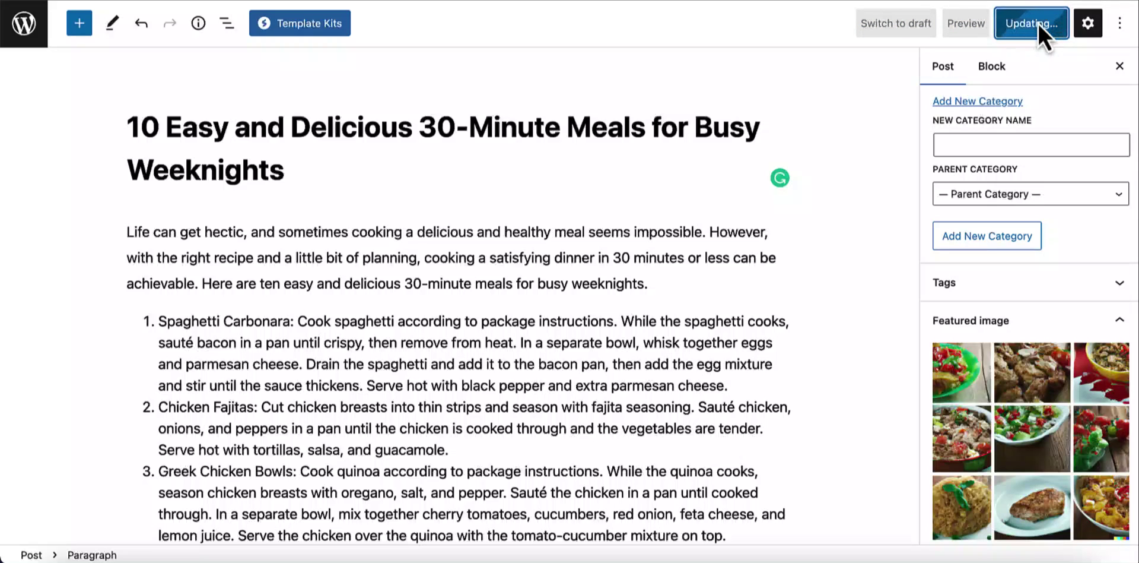
{"action": "scroll", "coordinate": [1035, 384], "scroll_direction": "down", "scroll_amount": 1}
{"action": "scroll", "coordinate": [1035, 385], "scroll_direction": "down", "scroll_amount": 1}
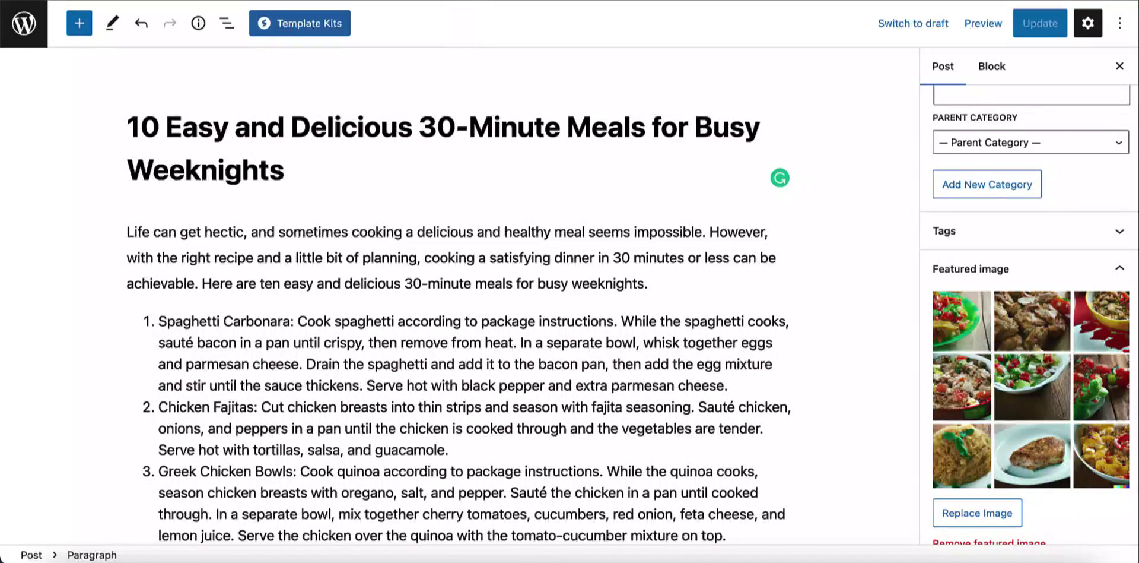
Reload the live 30-minute meals post and check how the featured image appears beside the article.
{"action": "scroll", "coordinate": [557, 188], "scroll_direction": "down", "scroll_amount": 15}
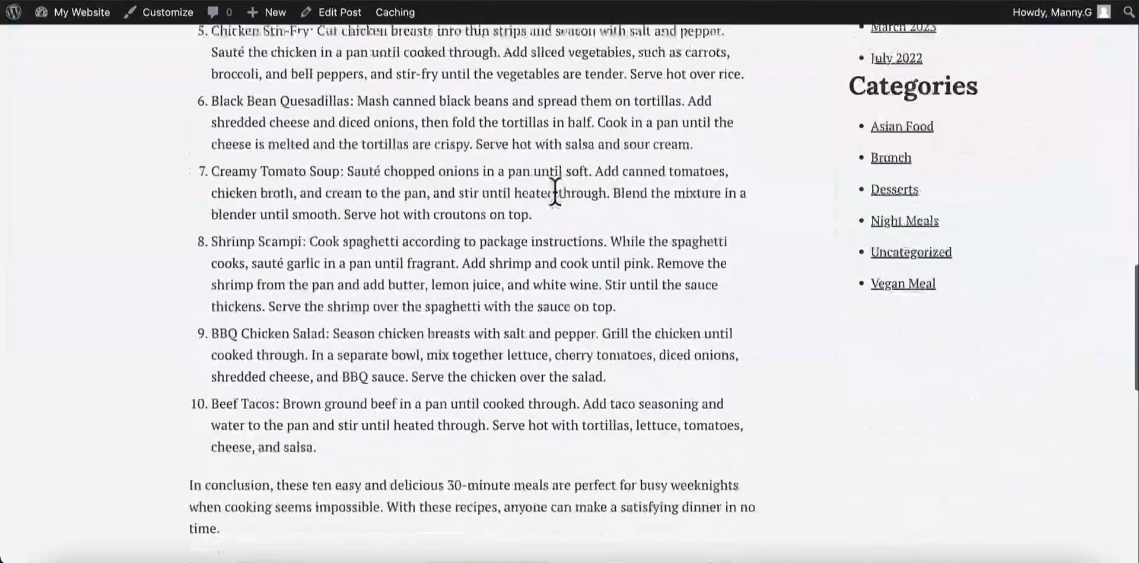
{"action": "scroll", "coordinate": [555, 190], "scroll_direction": "up", "scroll_amount": 15}
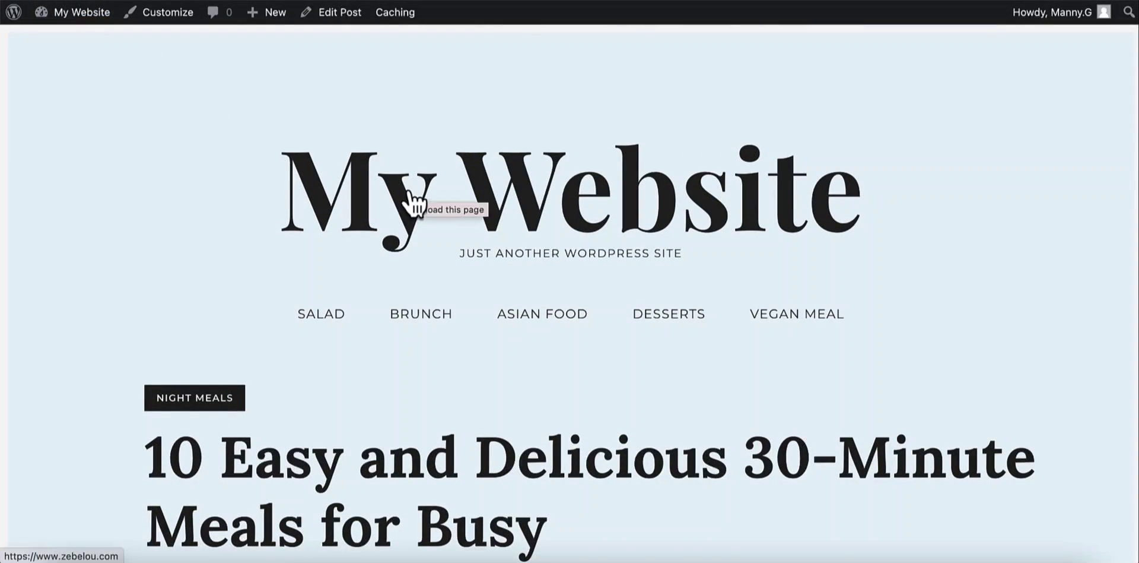
{"action": "scroll", "coordinate": [414, 191], "scroll_direction": "down", "scroll_amount": 2}
{"action": "scroll", "coordinate": [410, 202], "scroll_direction": "down", "scroll_amount": 3}
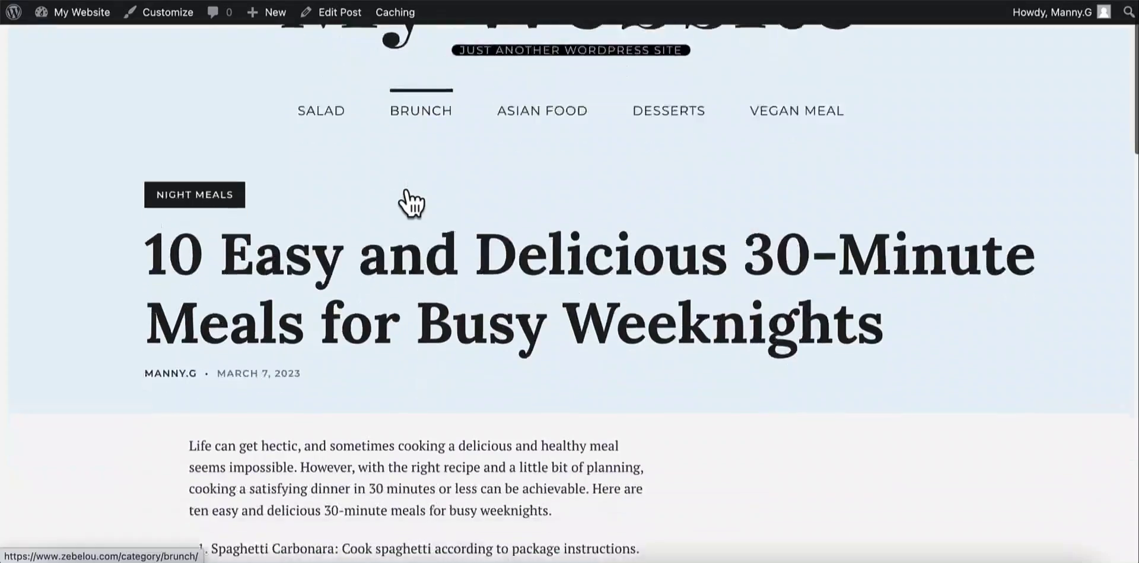
{"action": "scroll", "coordinate": [409, 200], "scroll_direction": "down", "scroll_amount": 3}
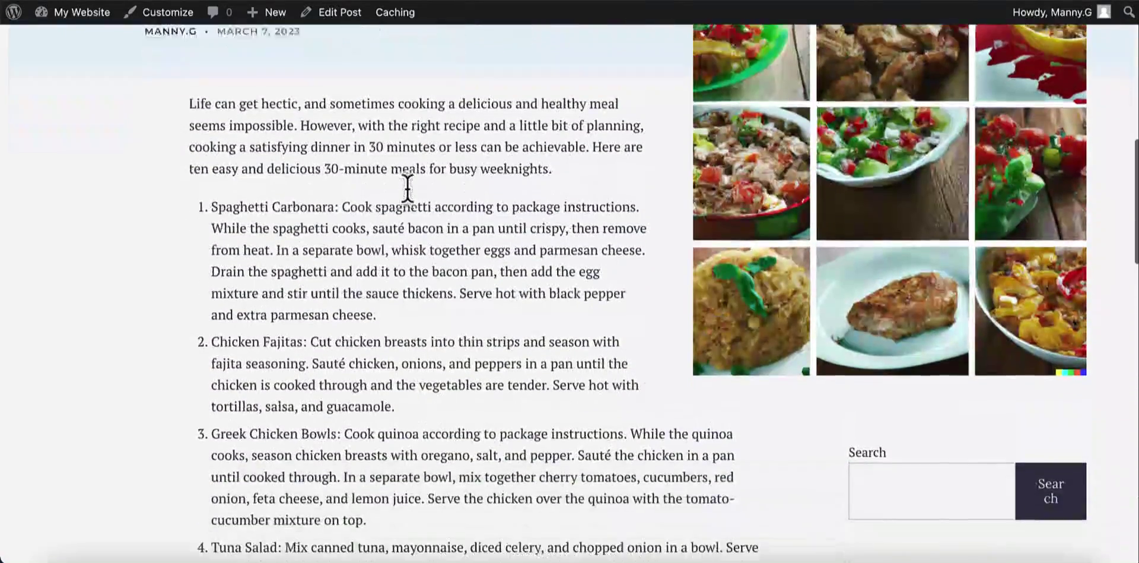
{"action": "scroll", "coordinate": [408, 189], "scroll_direction": "up", "scroll_amount": 2}
{"action": "scroll", "coordinate": [408, 189], "scroll_direction": "up", "scroll_amount": 2}
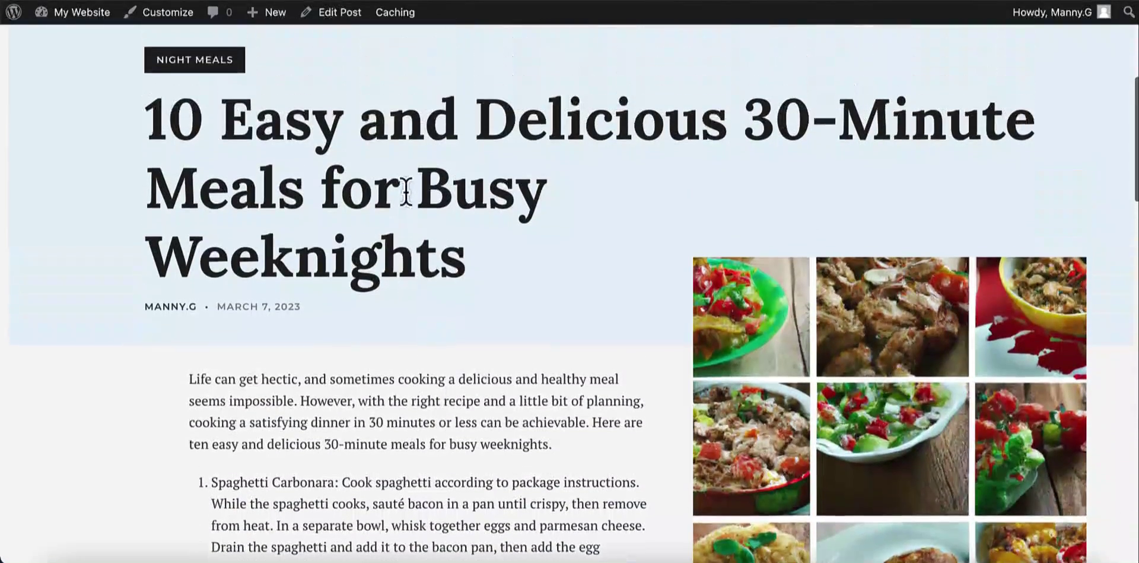
{"action": "scroll", "coordinate": [469, 247], "scroll_direction": "up", "scroll_amount": 5}
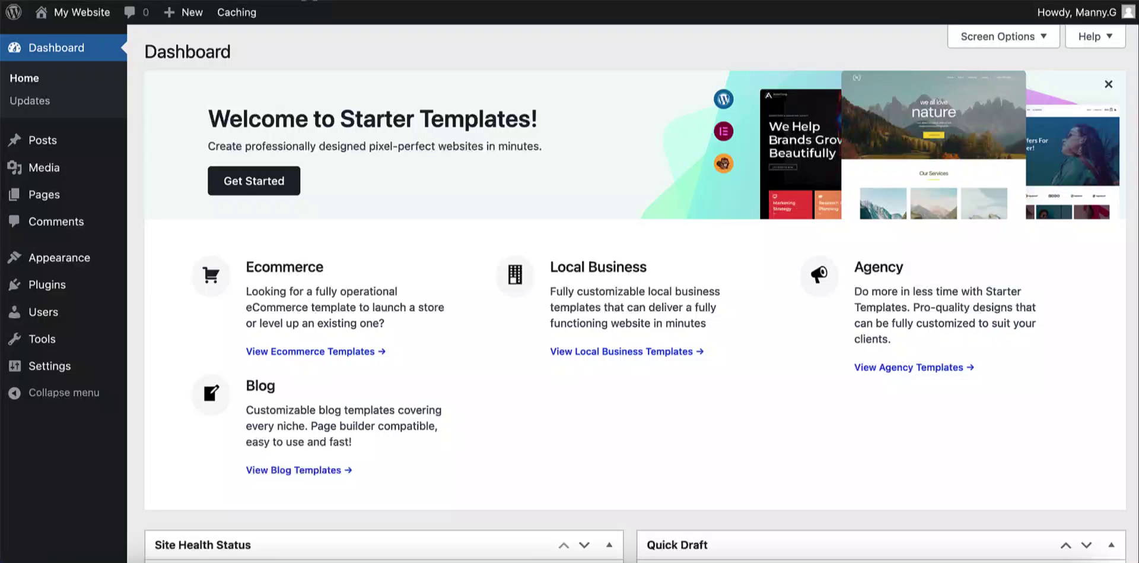
Go from the WordPress dashboard to the live blog's homepage and look over the post cards, their images and the sidebar.
{"action": "left_click", "coordinate": [395, 12]}
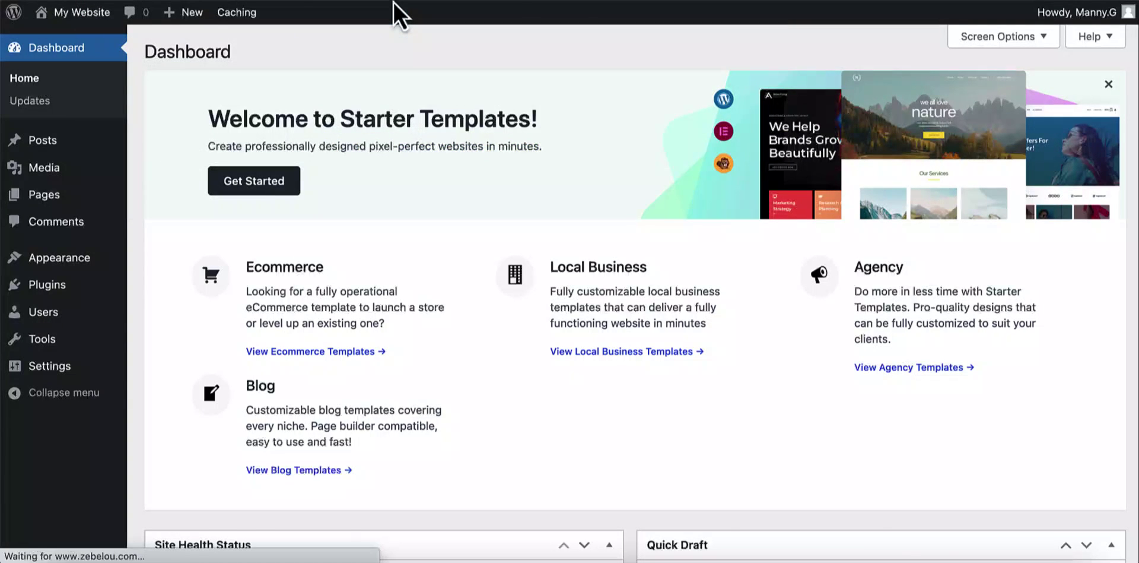
{"action": "scroll", "coordinate": [468, 158], "scroll_direction": "down", "scroll_amount": 3}
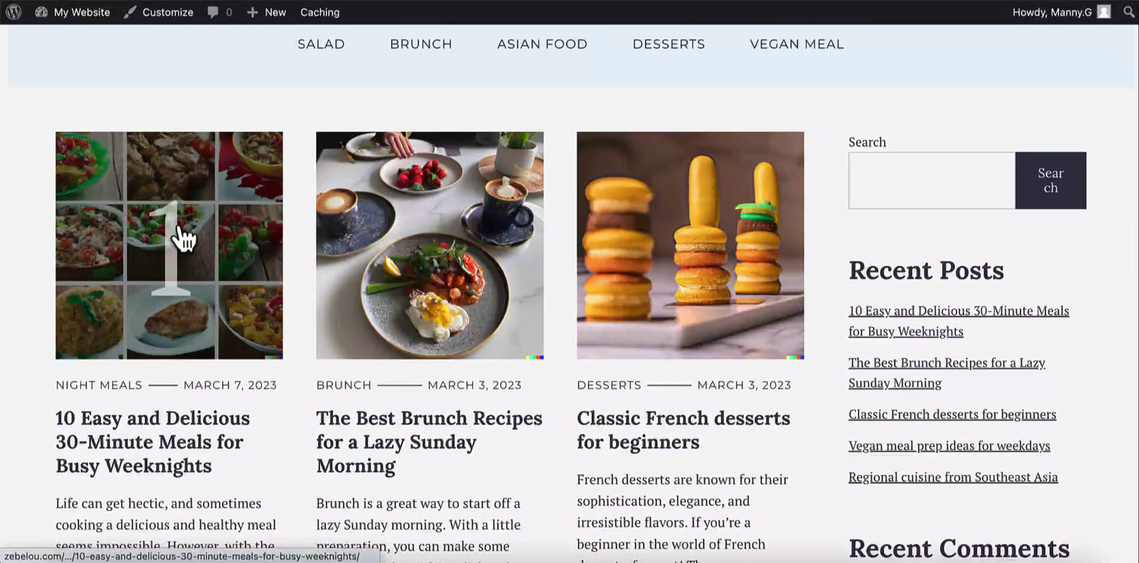
{"action": "scroll", "coordinate": [184, 237], "scroll_direction": "down", "scroll_amount": 1}
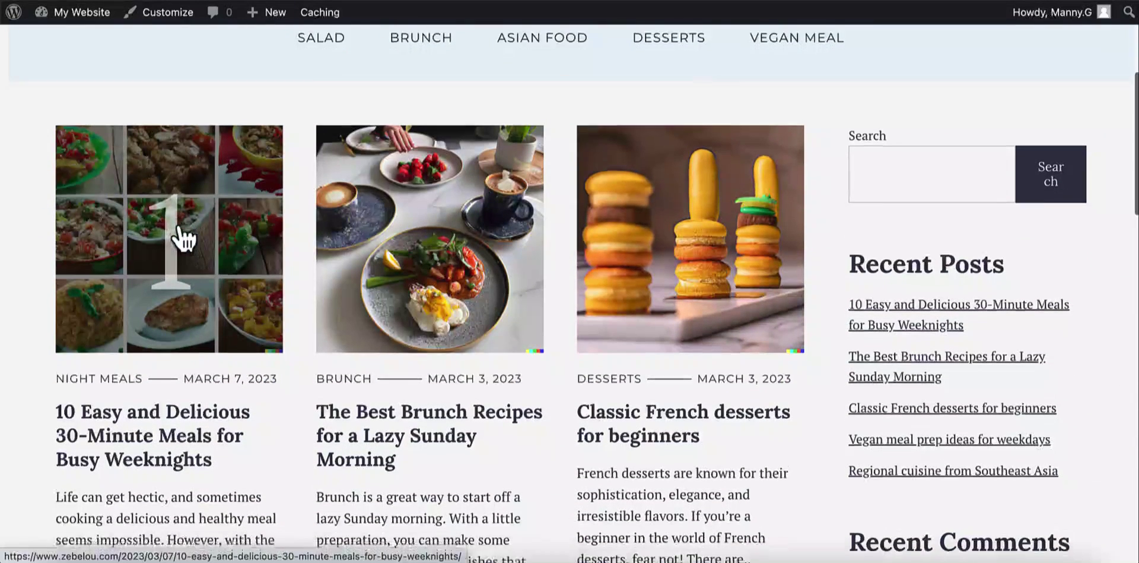
{"action": "scroll", "coordinate": [220, 215], "scroll_direction": "down", "scroll_amount": 3}
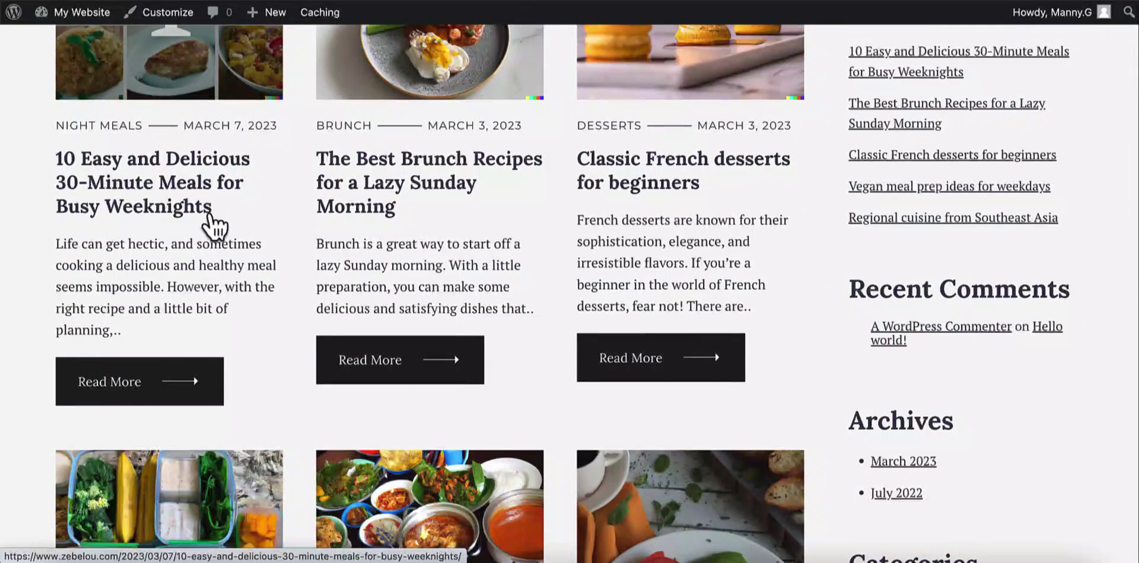
{"action": "scroll", "coordinate": [212, 208], "scroll_direction": "down", "scroll_amount": 3}
{"action": "scroll", "coordinate": [212, 215], "scroll_direction": "down", "scroll_amount": 1}
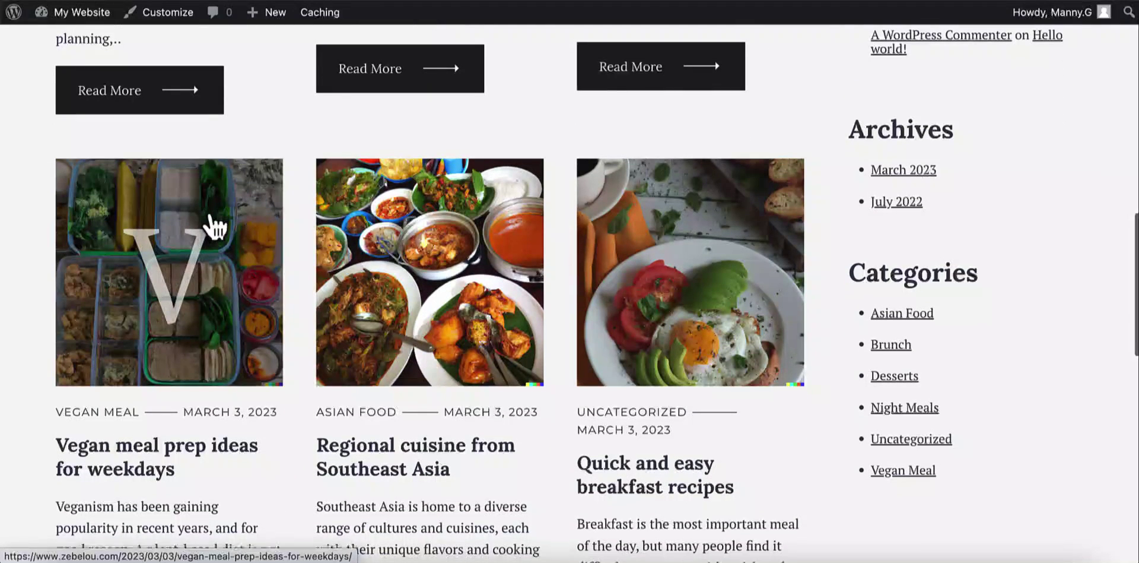
{"action": "scroll", "coordinate": [215, 226], "scroll_direction": "down", "scroll_amount": 1}
{"action": "scroll", "coordinate": [215, 225], "scroll_direction": "down", "scroll_amount": 1}
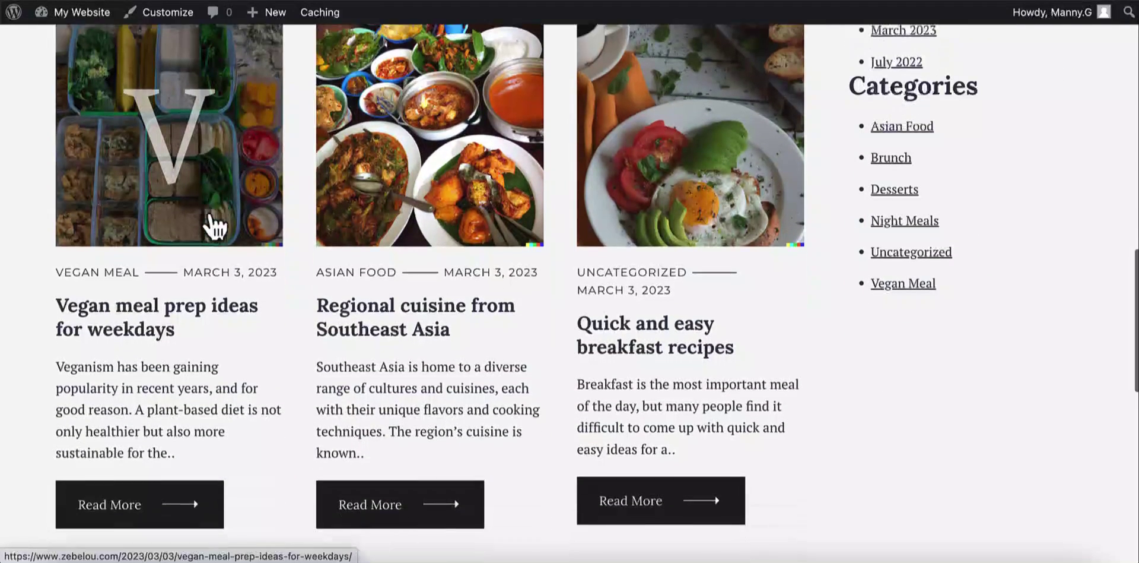
{"action": "scroll", "coordinate": [407, 305], "scroll_direction": "up", "scroll_amount": 3}
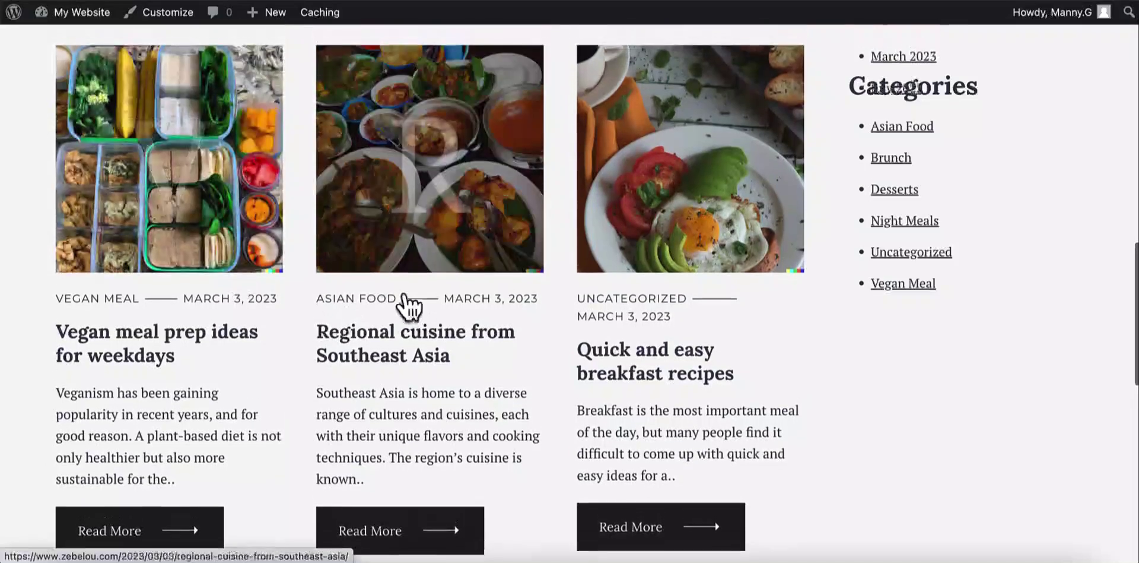
{"action": "scroll", "coordinate": [407, 305], "scroll_direction": "up", "scroll_amount": 6}
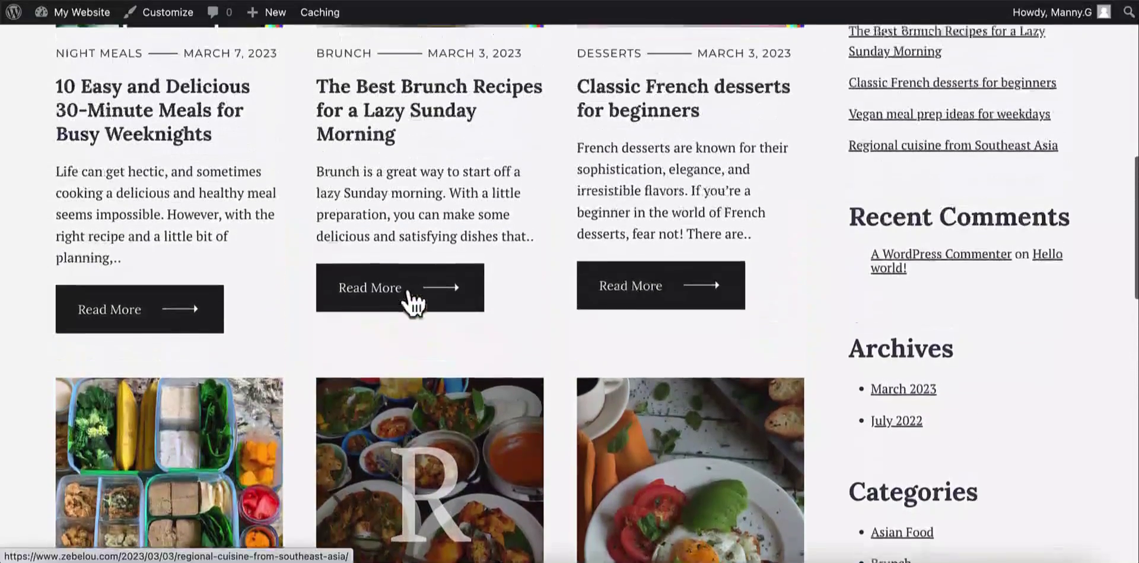
{"action": "scroll", "coordinate": [427, 300], "scroll_direction": "up", "scroll_amount": 3}
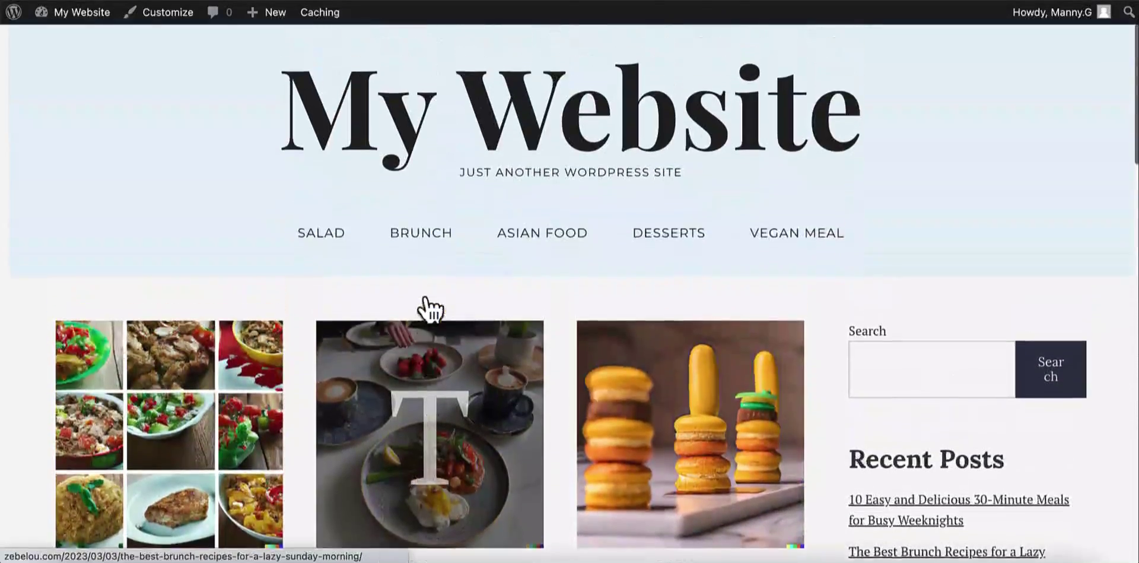
{"action": "scroll", "coordinate": [943, 231], "scroll_direction": "down", "scroll_amount": 1}
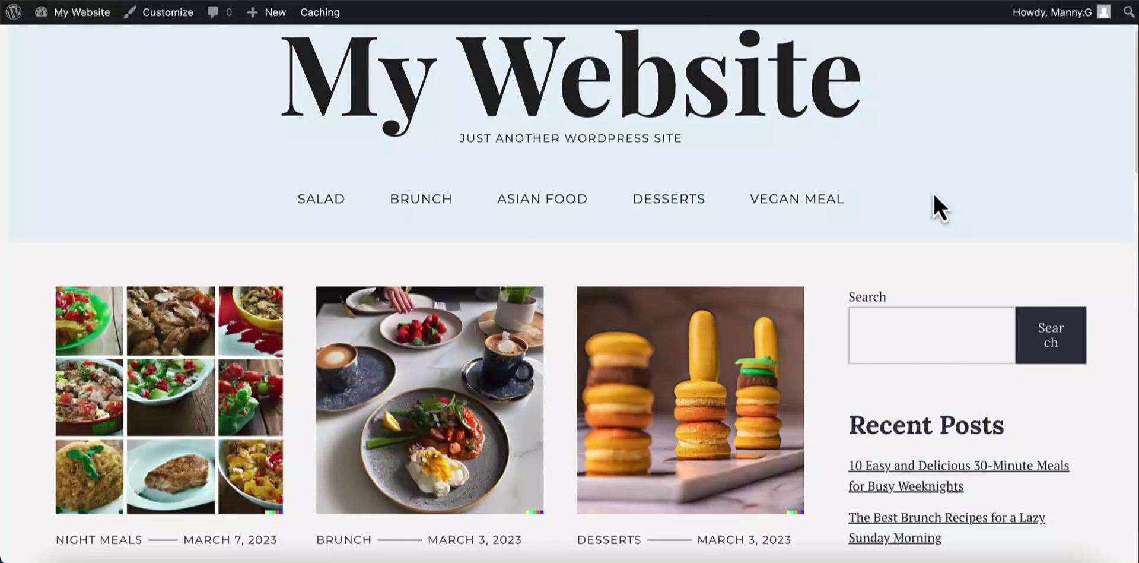
{"action": "scroll", "coordinate": [934, 194], "scroll_direction": "up", "scroll_amount": 2}
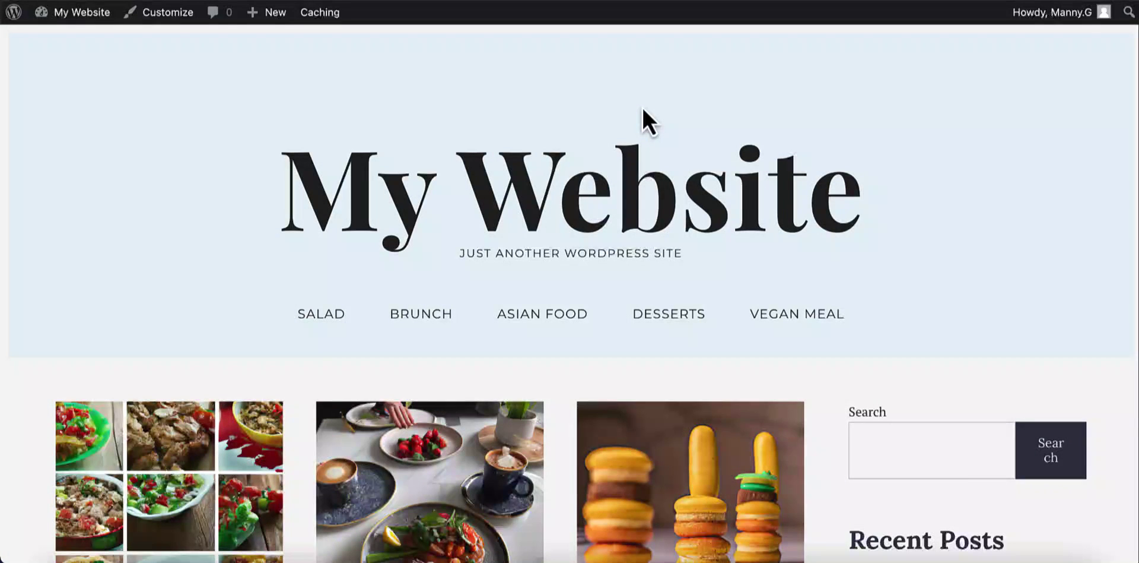
{"action": "scroll", "coordinate": [643, 112], "scroll_direction": "down", "scroll_amount": 4}
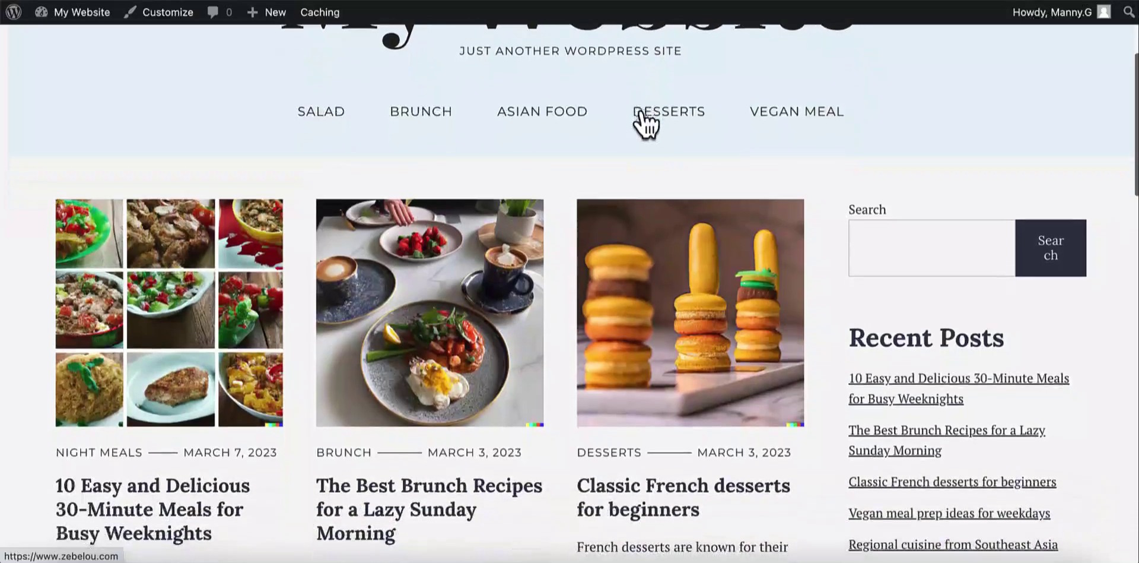
{"action": "scroll", "coordinate": [646, 124], "scroll_direction": "down", "scroll_amount": 3}
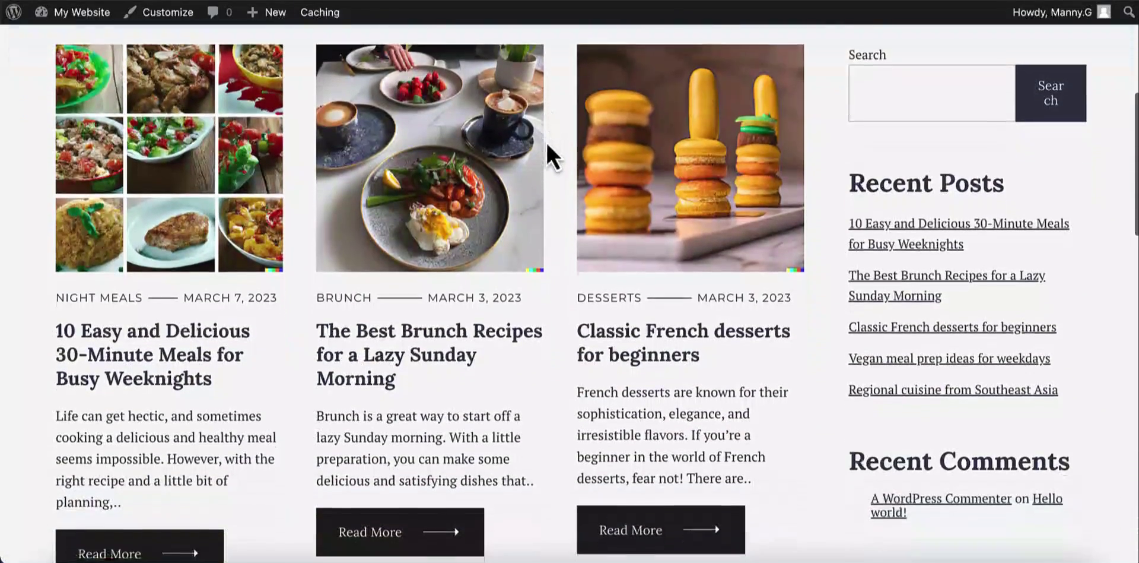
{"action": "scroll", "coordinate": [554, 176], "scroll_direction": "down", "scroll_amount": 3}
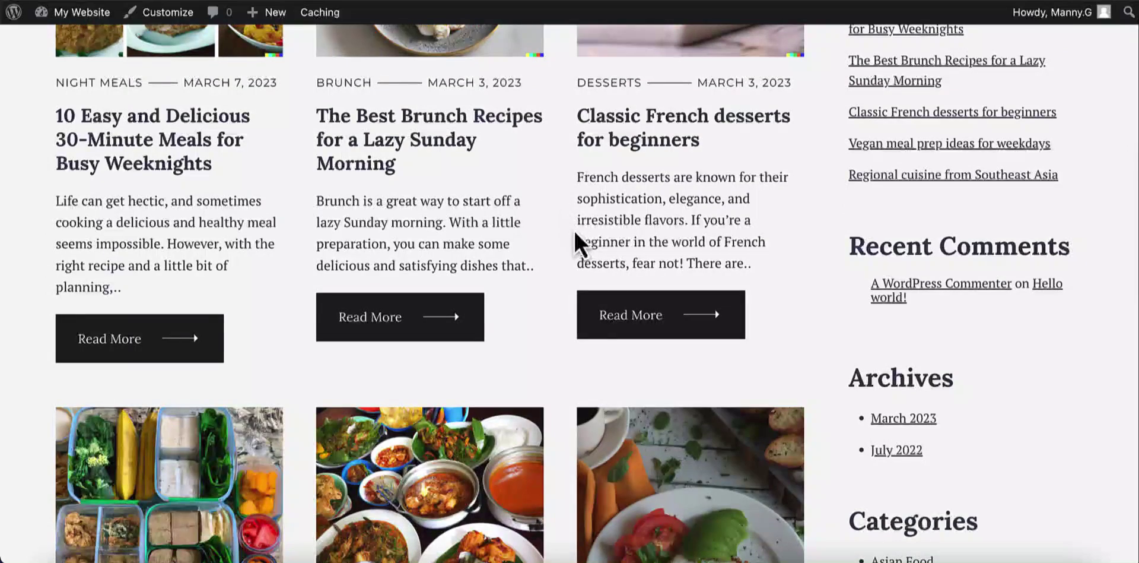
Switch to the 30-minute meals post's editor and open the full block library for inserting below the concluding paragraph.
{"action": "scroll", "coordinate": [575, 230], "scroll_direction": "down", "scroll_amount": 1}
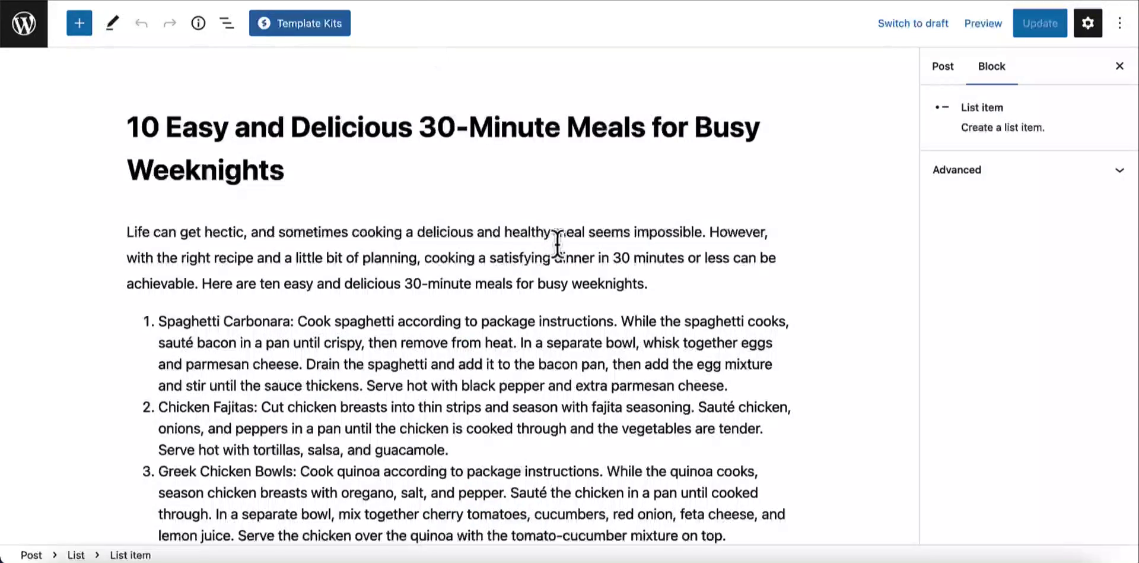
{"action": "scroll", "coordinate": [463, 255], "scroll_direction": "down", "scroll_amount": 7}
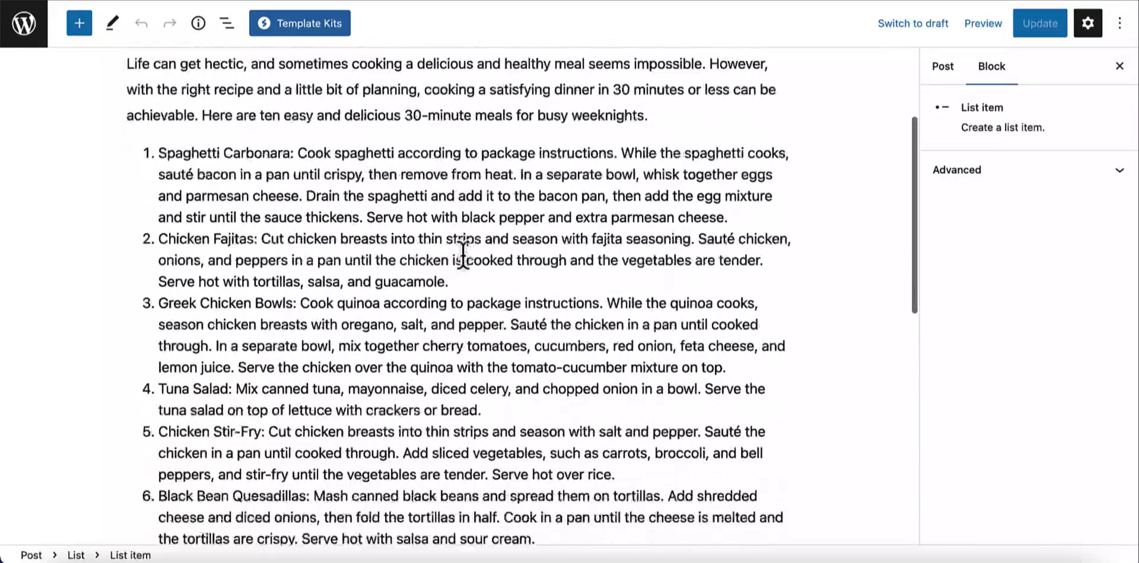
{"action": "scroll", "coordinate": [466, 265], "scroll_direction": "down", "scroll_amount": 5}
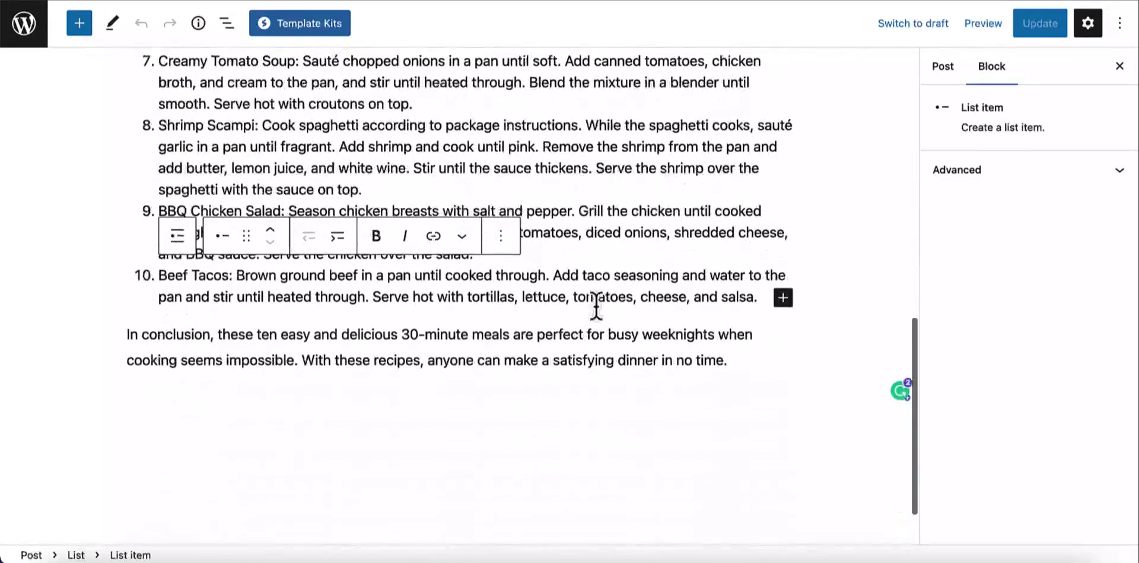
{"action": "left_click", "coordinate": [554, 316]}
{"action": "left_click", "coordinate": [557, 320]}
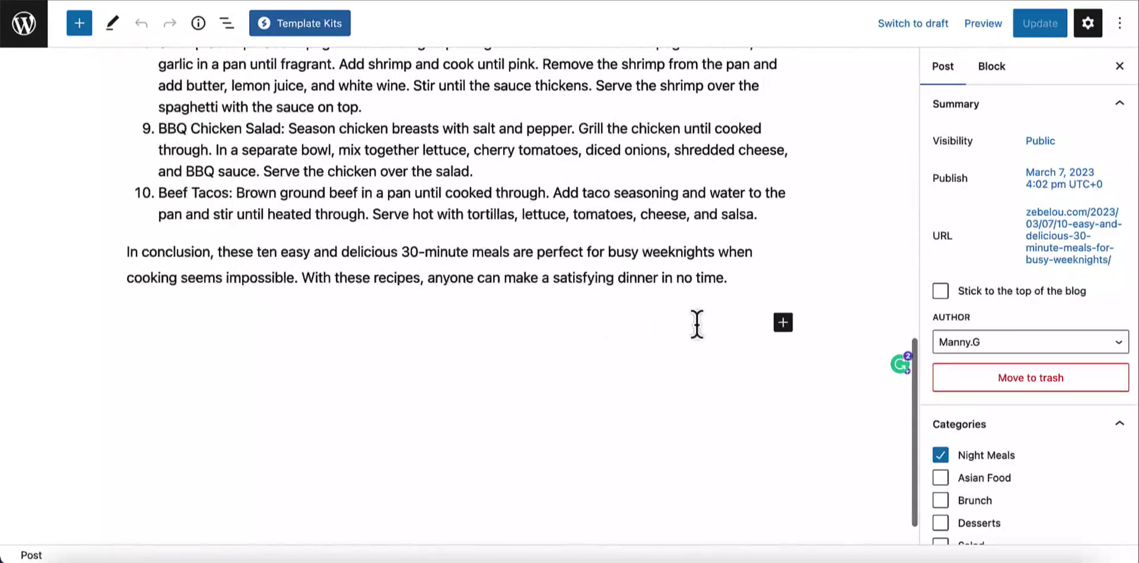
{"action": "left_click", "coordinate": [783, 323]}
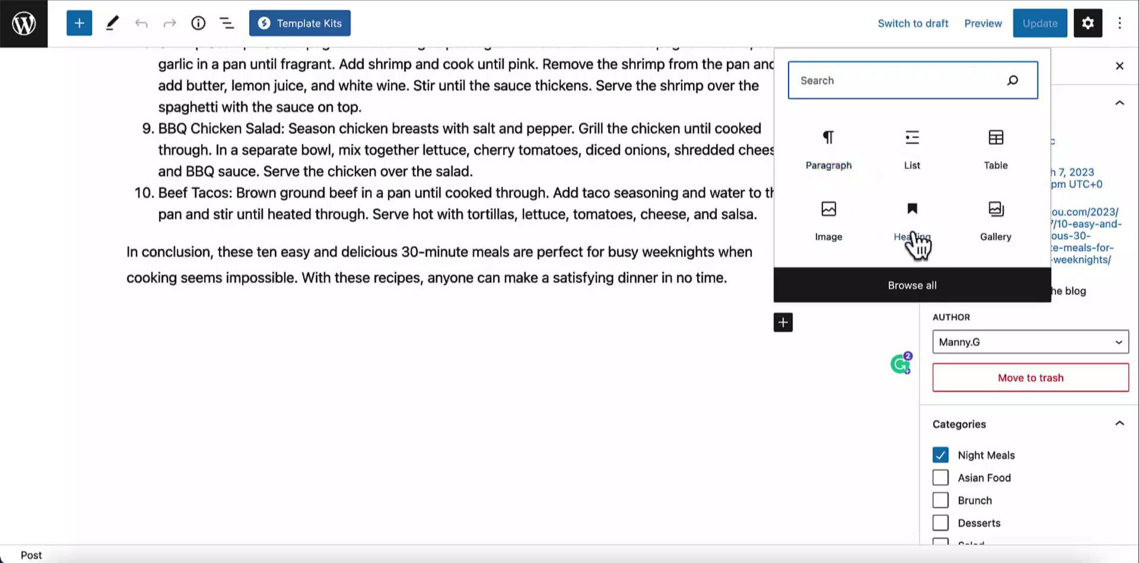
{"action": "left_click", "coordinate": [912, 287]}
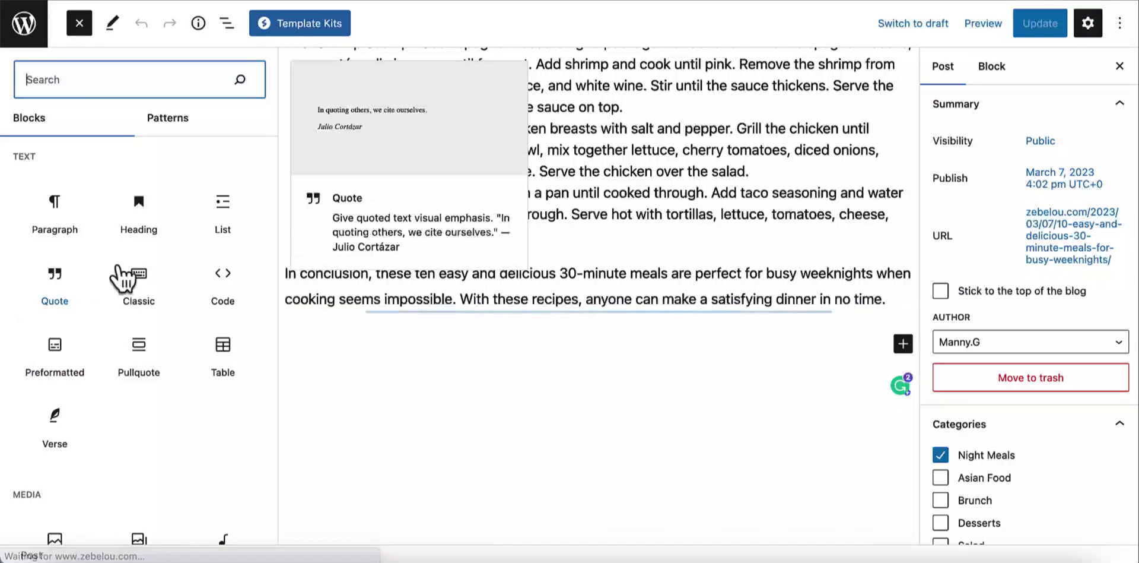
Look through the available text, media and design blocks and insert an Image block below the post's concluding paragraph.
{"action": "scroll", "coordinate": [122, 261], "scroll_direction": "down", "scroll_amount": 10}
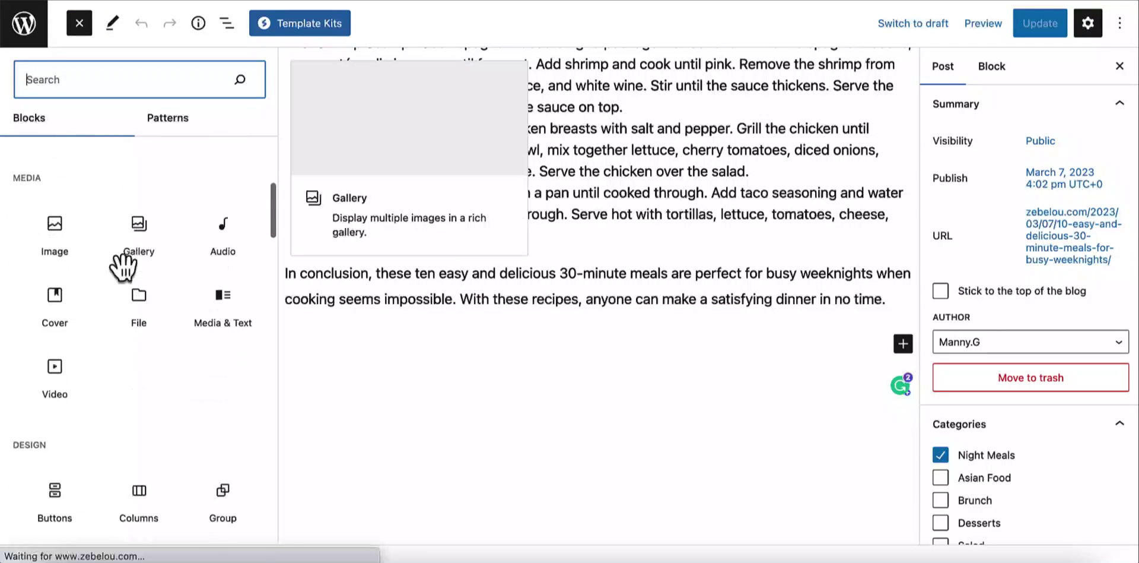
{"action": "scroll", "coordinate": [125, 288], "scroll_direction": "up", "scroll_amount": 10}
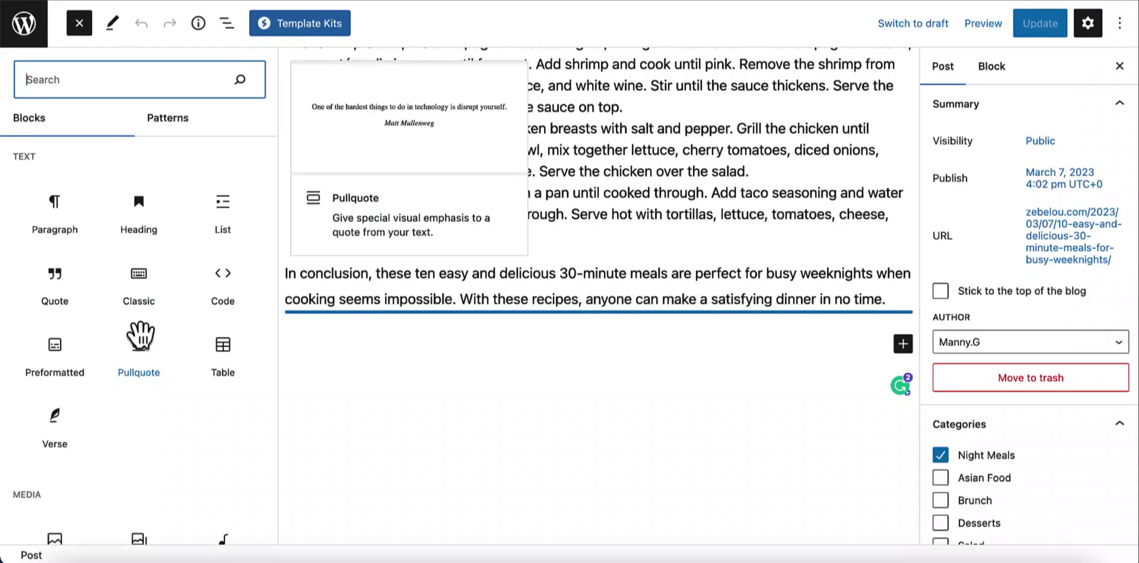
{"action": "scroll", "coordinate": [140, 336], "scroll_direction": "down", "scroll_amount": 2}
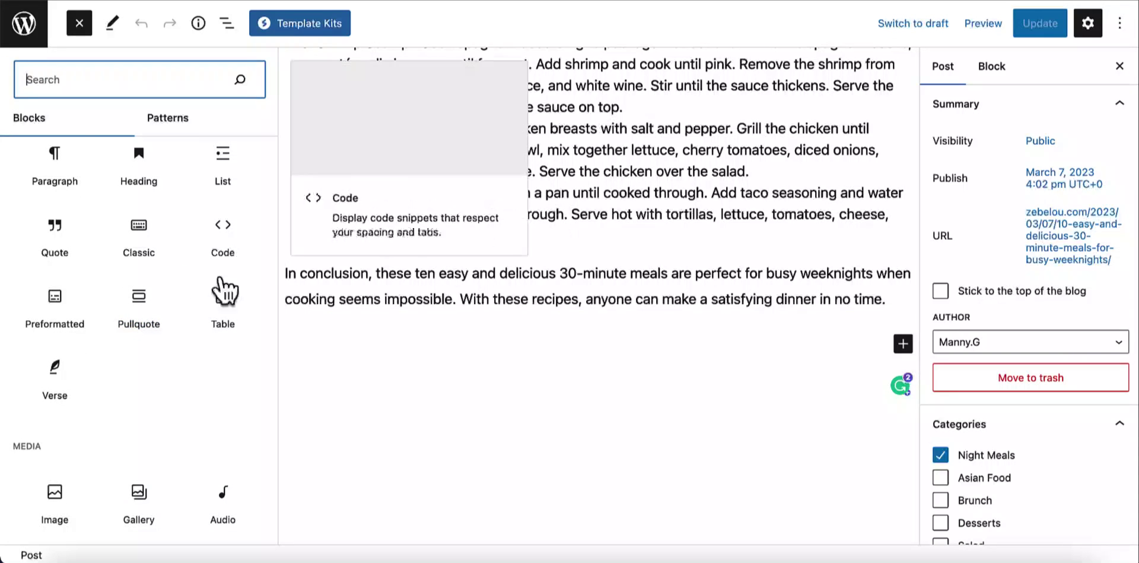
{"action": "scroll", "coordinate": [147, 291], "scroll_direction": "down", "scroll_amount": 5}
{"action": "scroll", "coordinate": [147, 291], "scroll_direction": "down", "scroll_amount": 1}
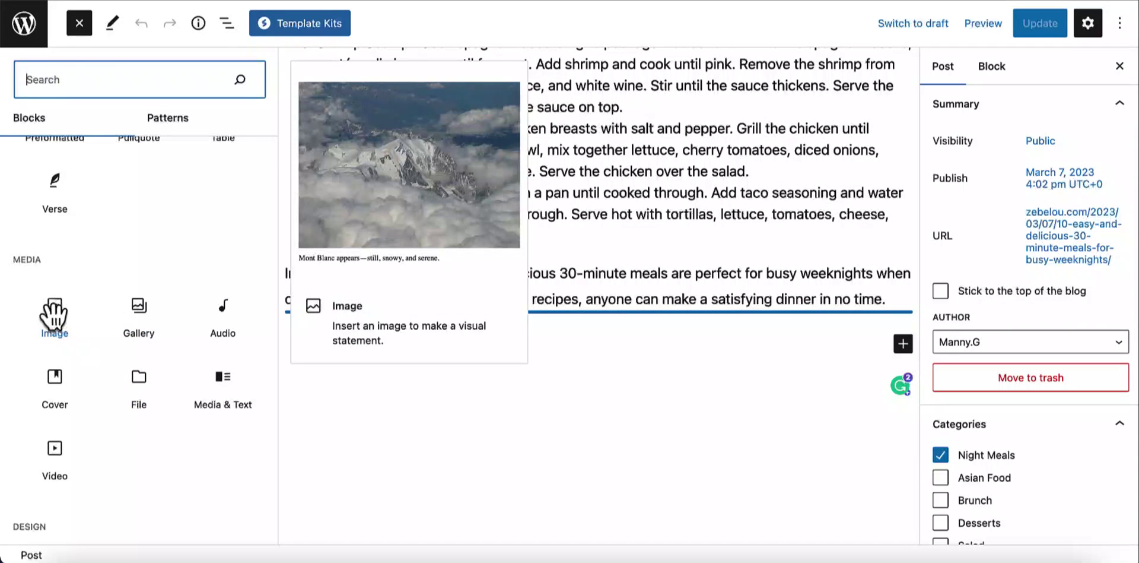
{"action": "left_click_drag", "start_coordinate": [54, 314], "coordinate": [501, 342]}
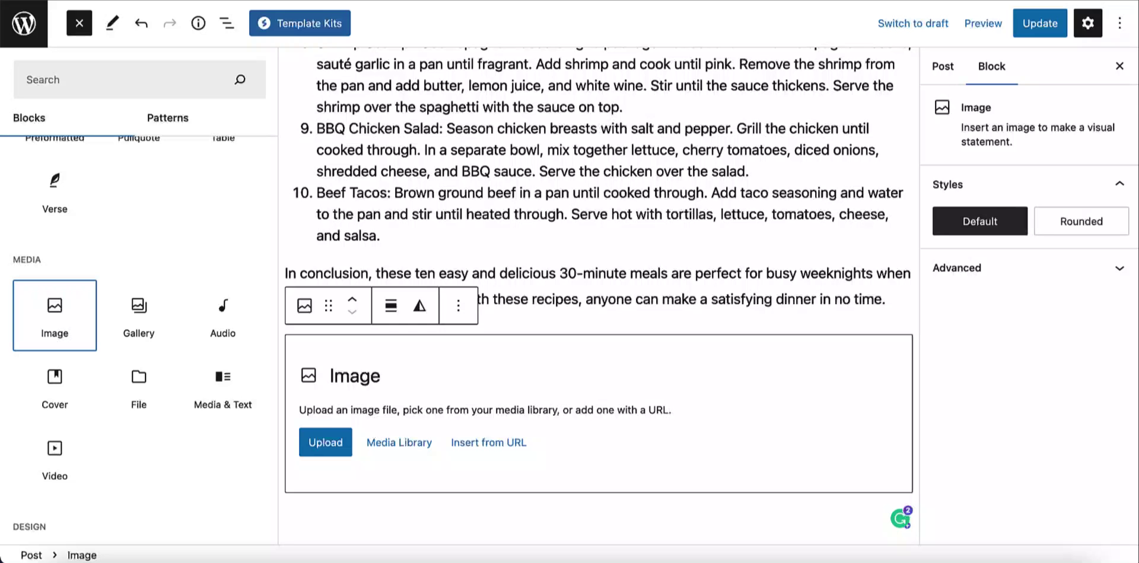
Upload the nine-dish collage file into the new Image block at the end of the post.
{"action": "left_click_drag", "start_coordinate": [575, 356], "coordinate": [404, 426]}
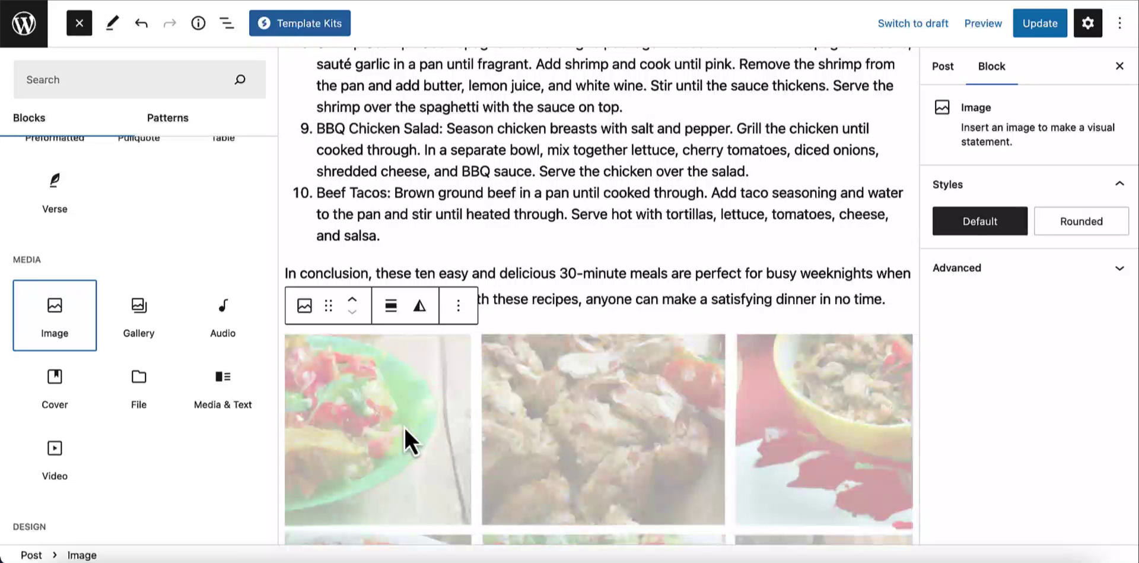
{"action": "scroll", "coordinate": [591, 376], "scroll_direction": "down", "scroll_amount": 5}
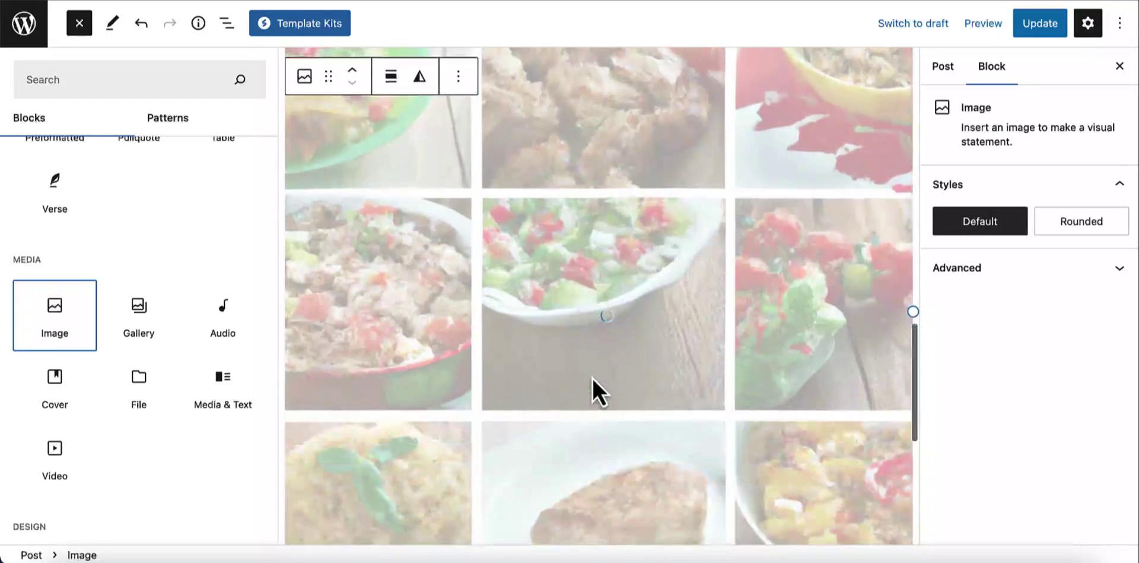
{"action": "scroll", "coordinate": [593, 380], "scroll_direction": "down", "scroll_amount": 3}
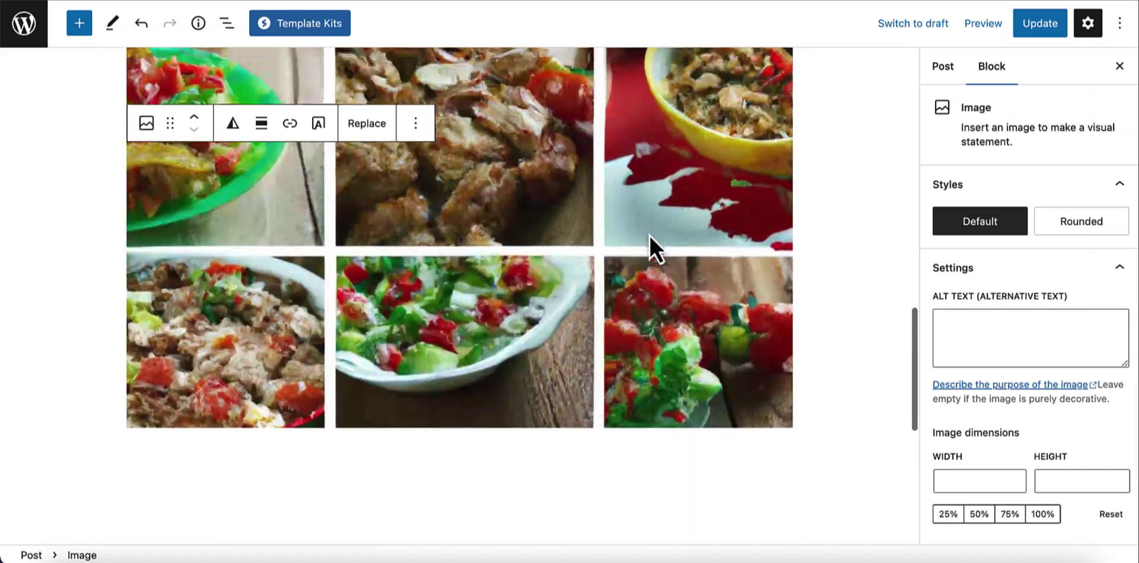
Review the article from the inserted image back to the title, hide the settings sidebar and look over the recipe list.
{"action": "scroll", "coordinate": [647, 233], "scroll_direction": "up", "scroll_amount": 5}
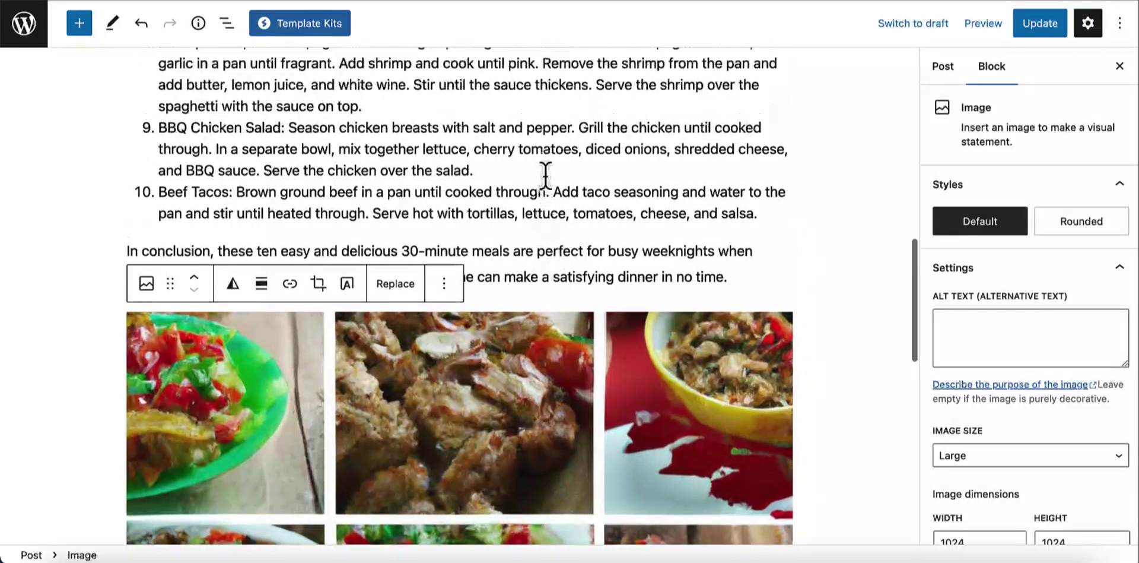
{"action": "scroll", "coordinate": [545, 175], "scroll_direction": "up", "scroll_amount": 1}
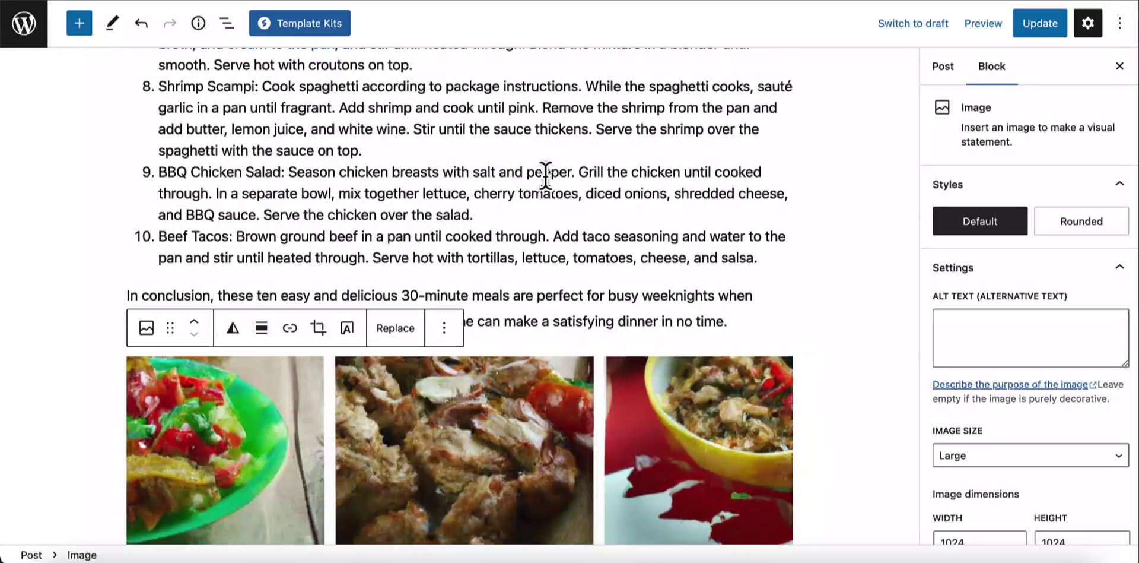
{"action": "scroll", "coordinate": [545, 175], "scroll_direction": "up", "scroll_amount": 5}
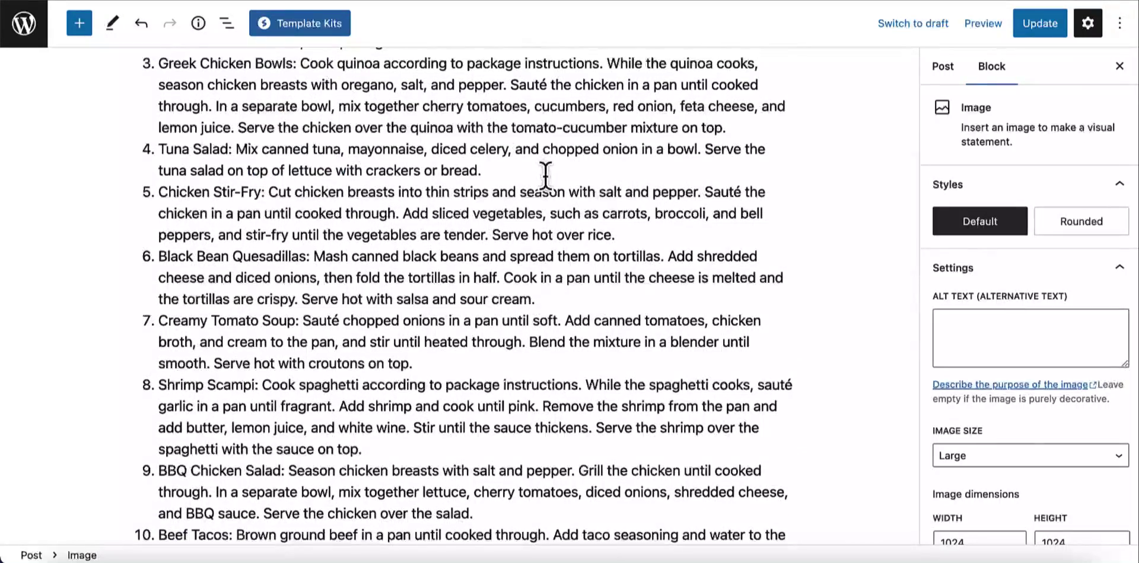
{"action": "scroll", "coordinate": [546, 175], "scroll_direction": "up", "scroll_amount": 7}
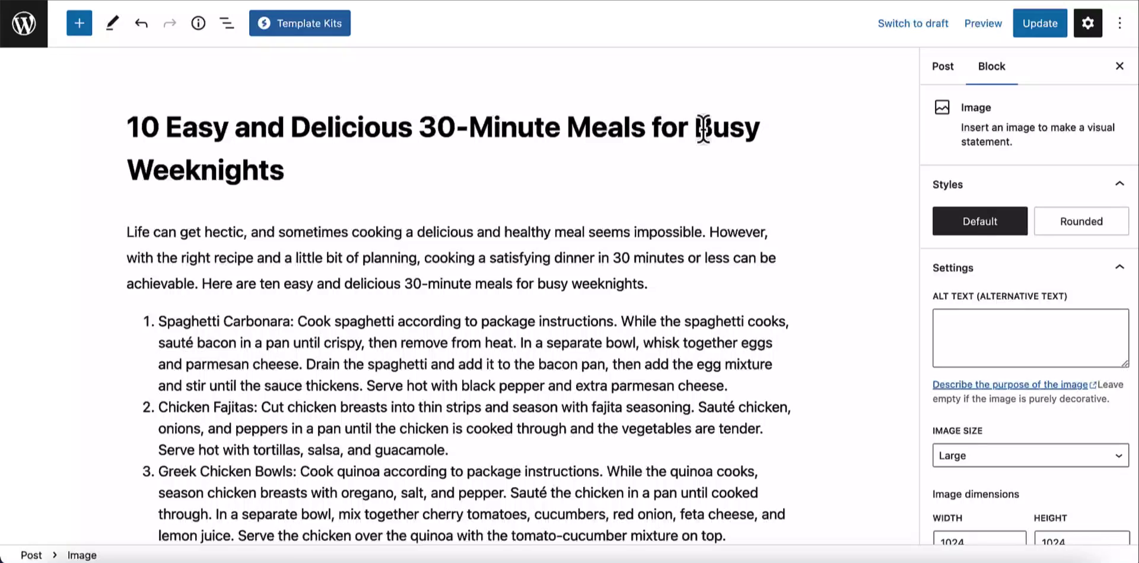
{"action": "key", "text": "ctrl+shift+comma"}
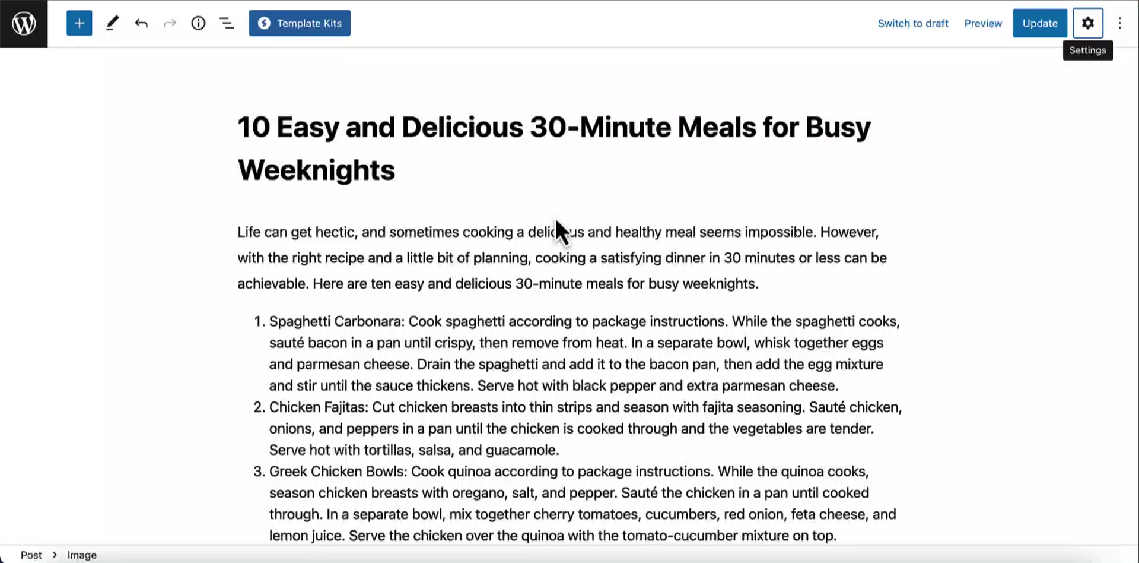
{"action": "left_click", "coordinate": [644, 232]}
{"action": "scroll", "coordinate": [644, 231], "scroll_direction": "down", "scroll_amount": 6}
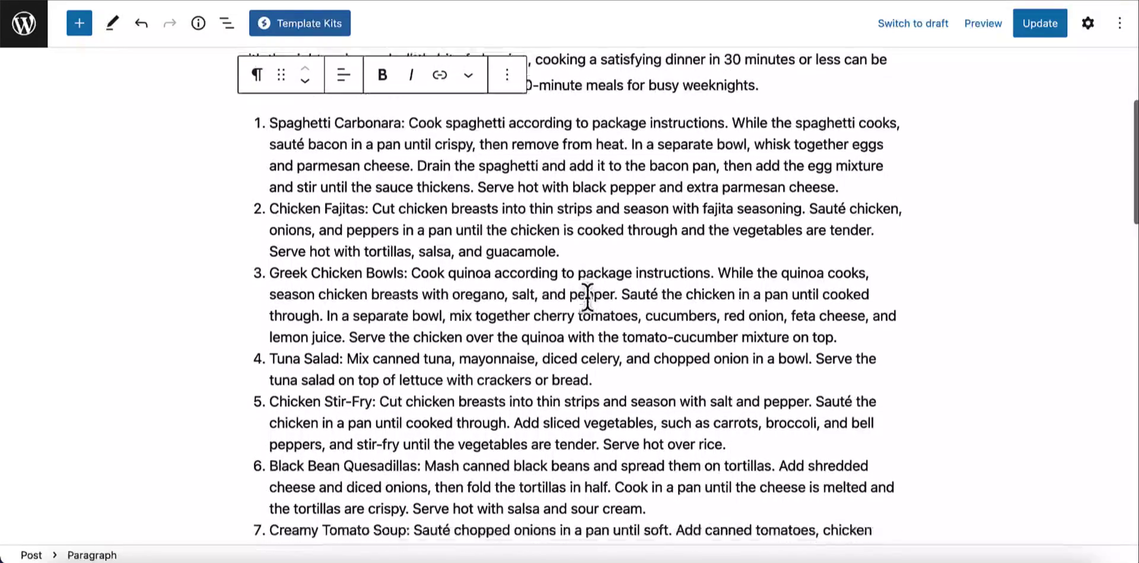
{"action": "scroll", "coordinate": [585, 295], "scroll_direction": "up", "scroll_amount": 2}
{"action": "scroll", "coordinate": [694, 276], "scroll_direction": "up", "scroll_amount": 5}
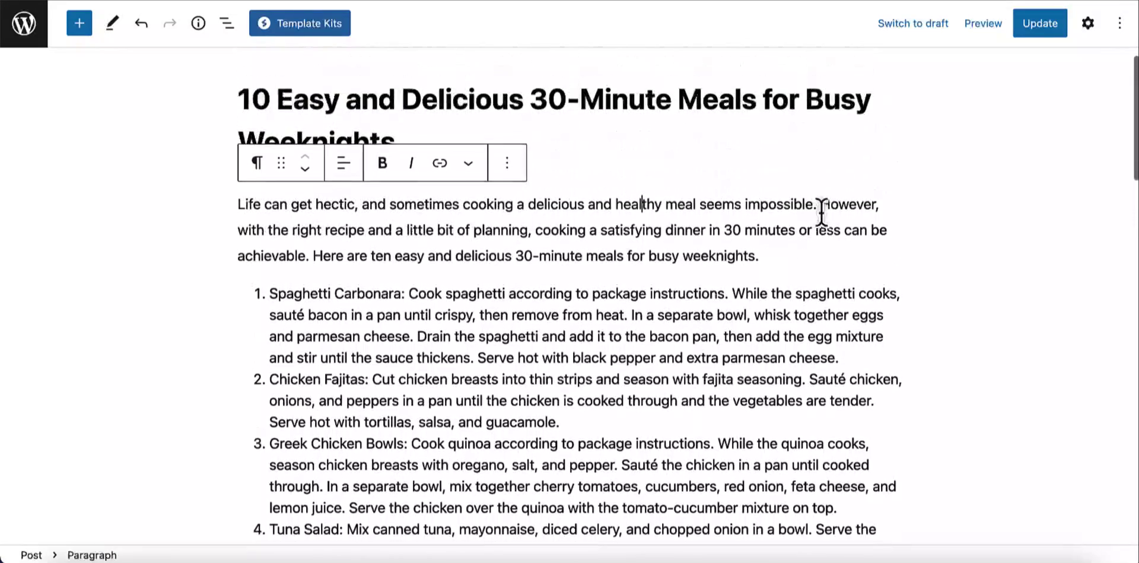
Show the settings sidebar again and examine the post-level settings, including the category choices and featured image.
{"action": "left_click", "coordinate": [1088, 24]}
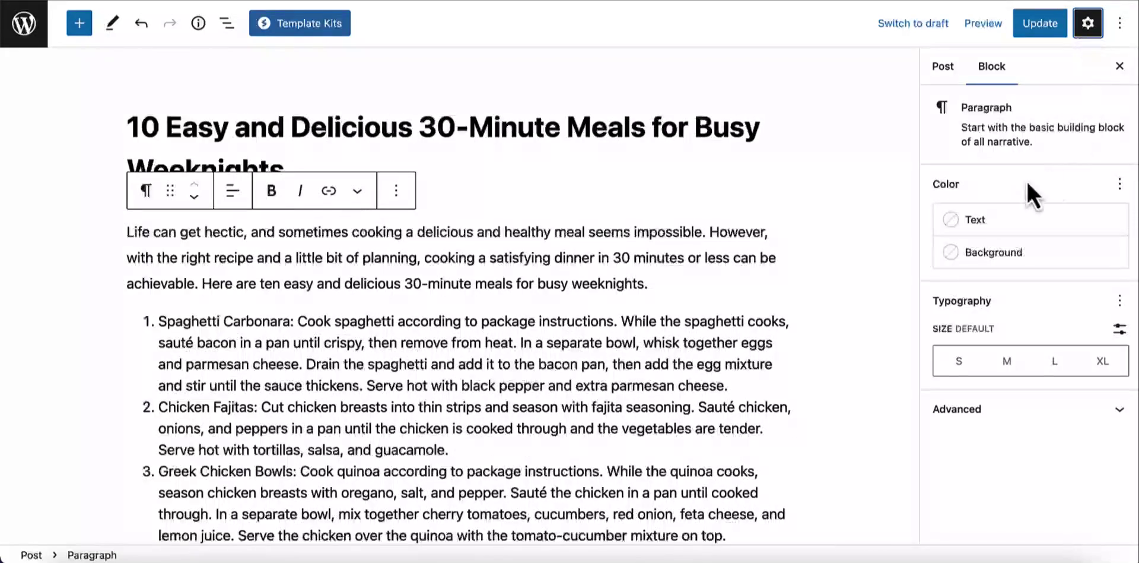
{"action": "left_click", "coordinate": [944, 67]}
{"action": "scroll", "coordinate": [996, 219], "scroll_direction": "down", "scroll_amount": 5}
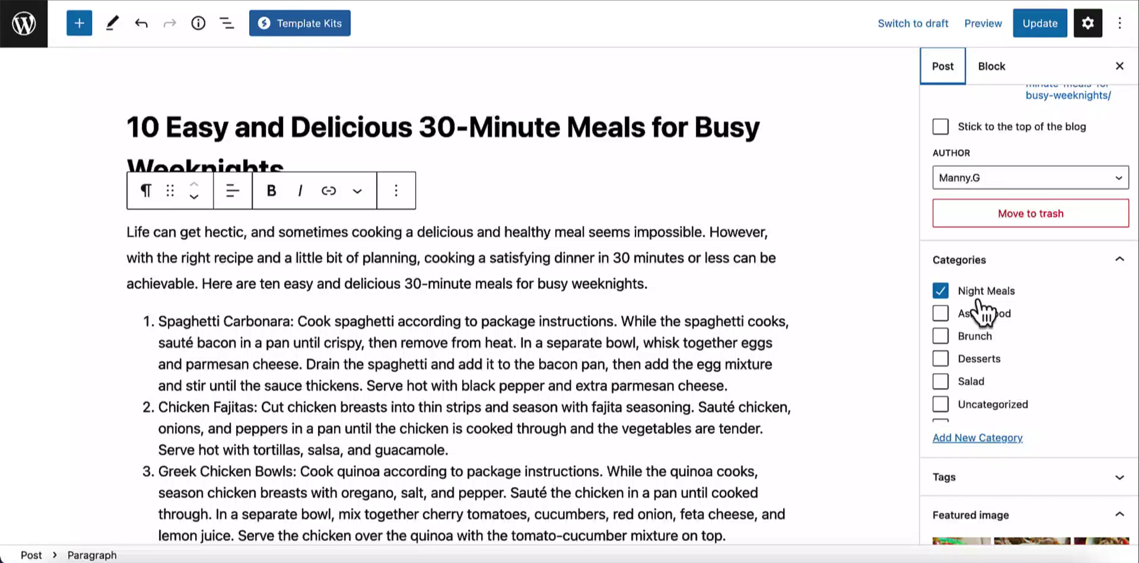
Check the live homepage's header navigation, switch to the WordPress dashboard and open the Menus page.
{"action": "left_click", "coordinate": [458, 1]}
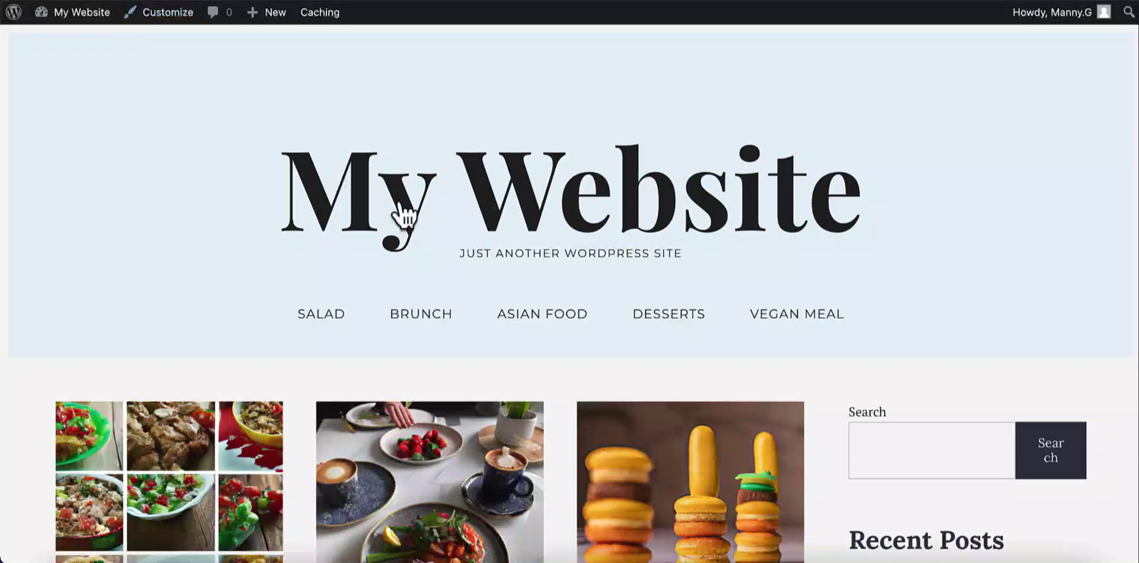
{"action": "scroll", "coordinate": [517, 268], "scroll_direction": "down", "scroll_amount": 2}
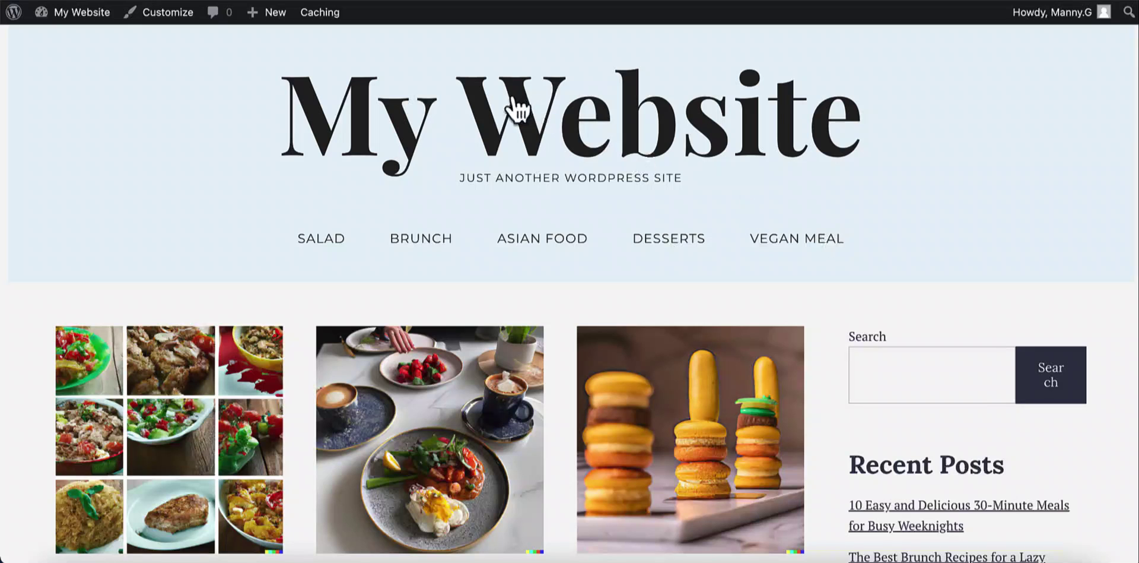
{"action": "left_click", "coordinate": [415, 2]}
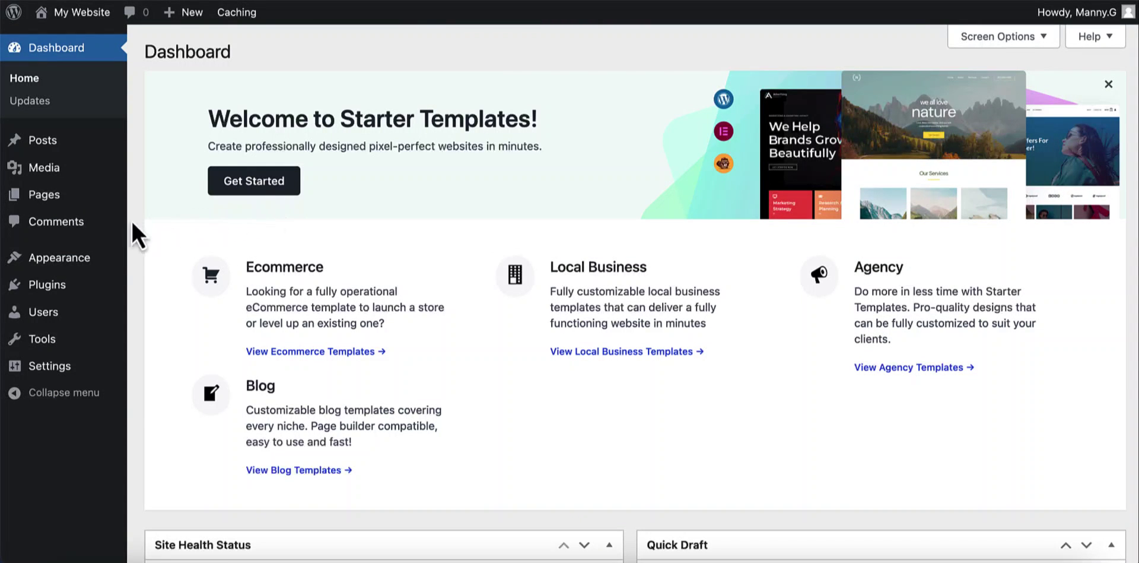
{"action": "mouse_move", "coordinate": [65, 261]}
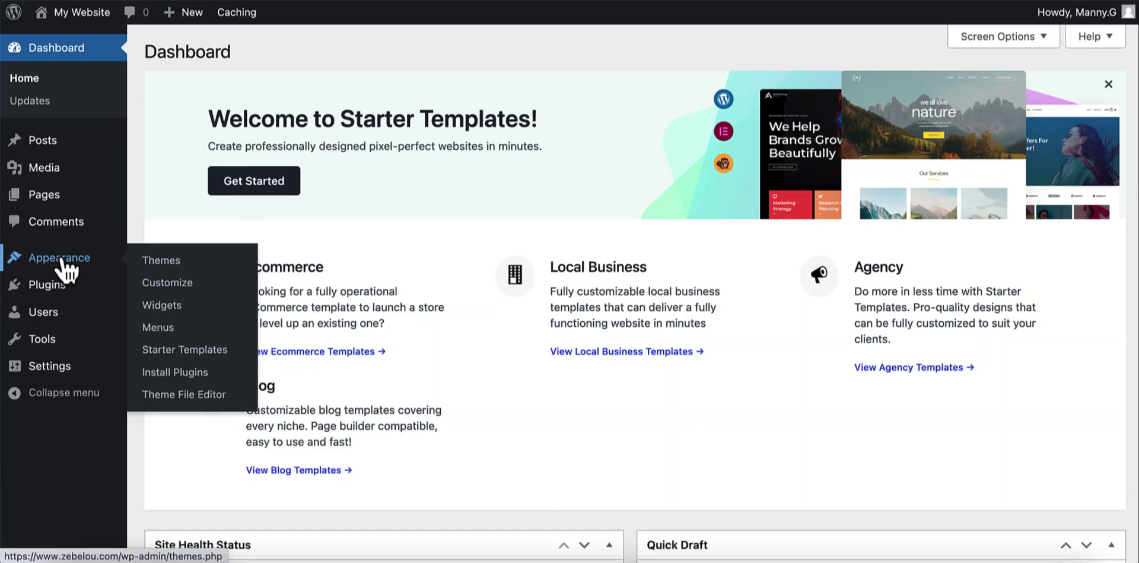
{"action": "left_click", "coordinate": [158, 330]}
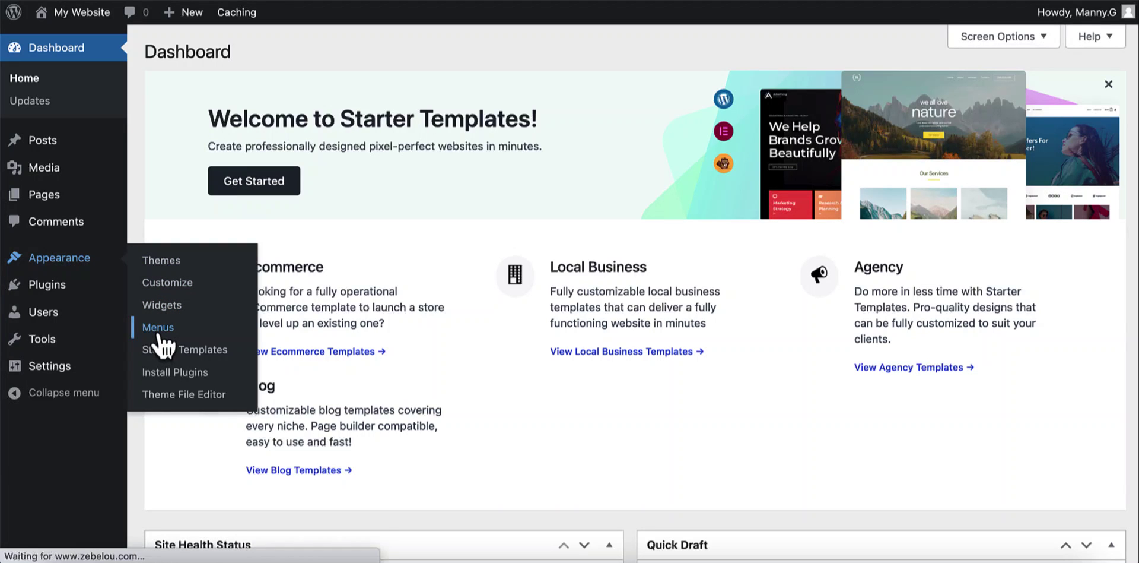
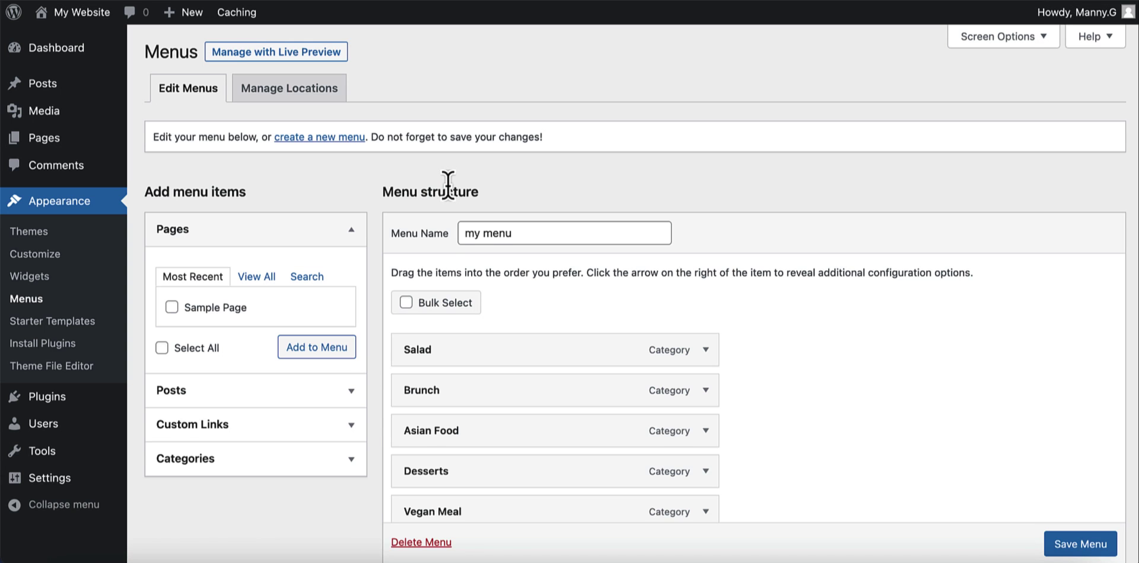
Examine the category items in the "my menu" structure and the menu's display location setting.
{"action": "scroll", "coordinate": [448, 186], "scroll_direction": "down", "scroll_amount": 5}
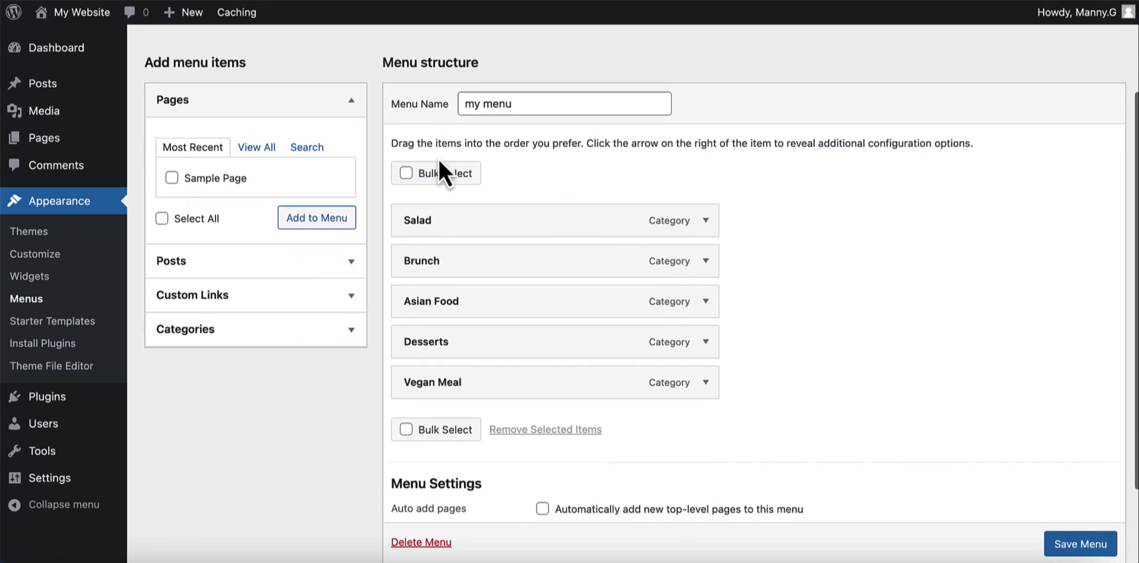
{"action": "scroll", "coordinate": [438, 158], "scroll_direction": "down", "scroll_amount": 2}
{"action": "scroll", "coordinate": [438, 158], "scroll_direction": "up", "scroll_amount": 1}
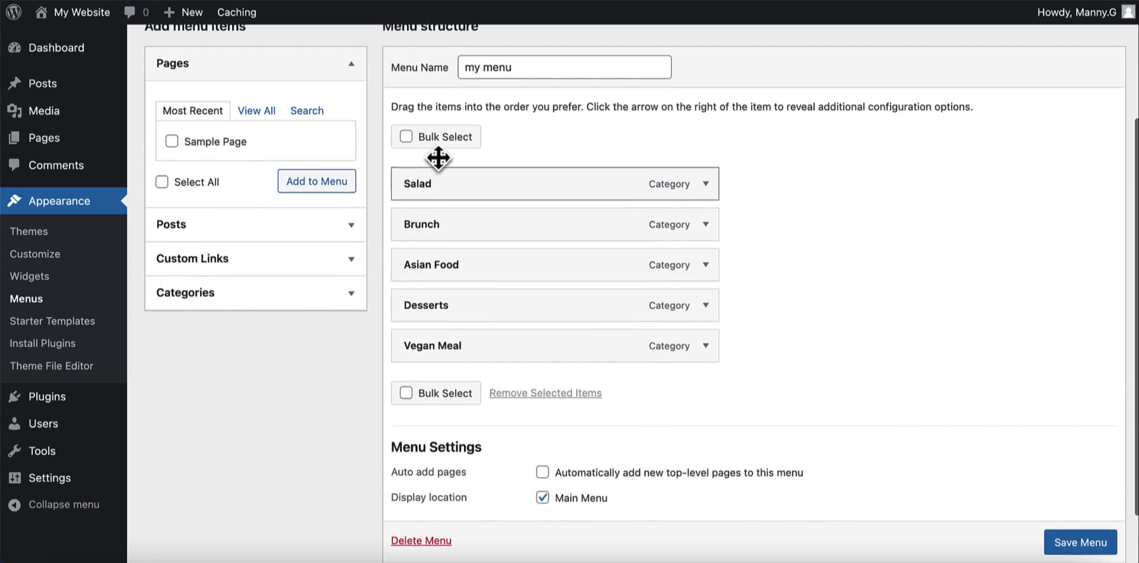
{"action": "scroll", "coordinate": [438, 158], "scroll_direction": "up", "scroll_amount": 2}
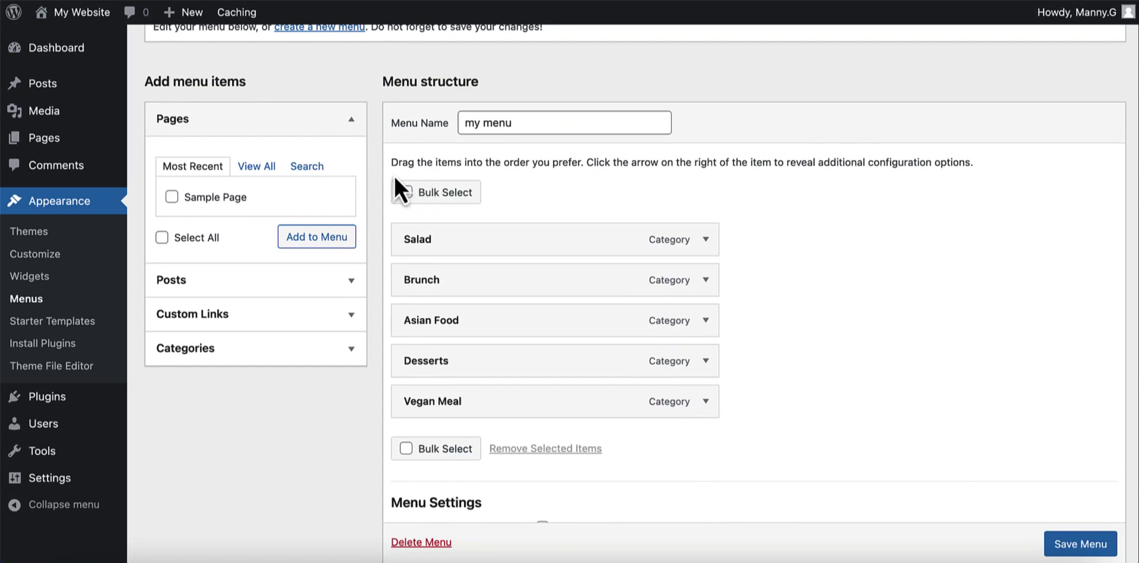
{"action": "scroll", "coordinate": [249, 184], "scroll_direction": "down", "scroll_amount": 1}
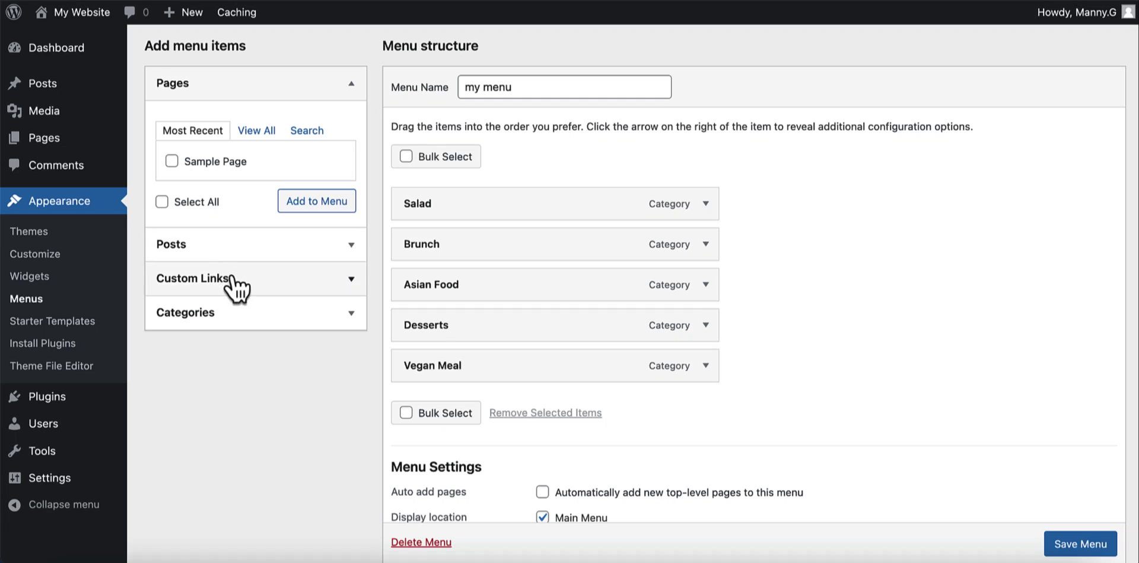
Expand the posts available as menu items and look through the most recent ones.
{"action": "left_click", "coordinate": [351, 254]}
{"action": "scroll", "coordinate": [201, 240], "scroll_direction": "down", "scroll_amount": 2}
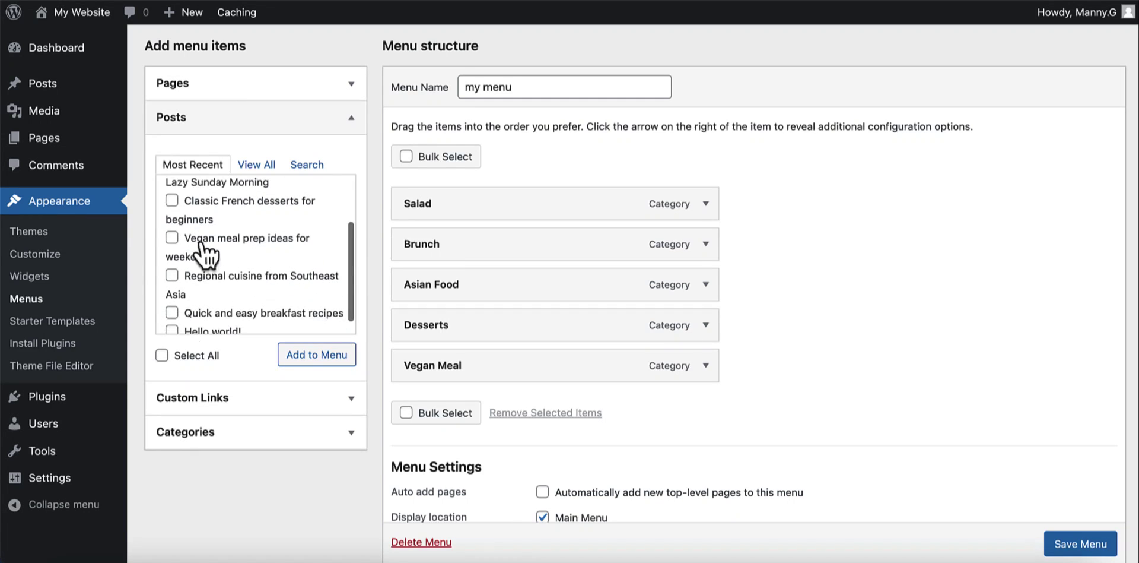
{"action": "scroll", "coordinate": [186, 270], "scroll_direction": "down", "scroll_amount": 1}
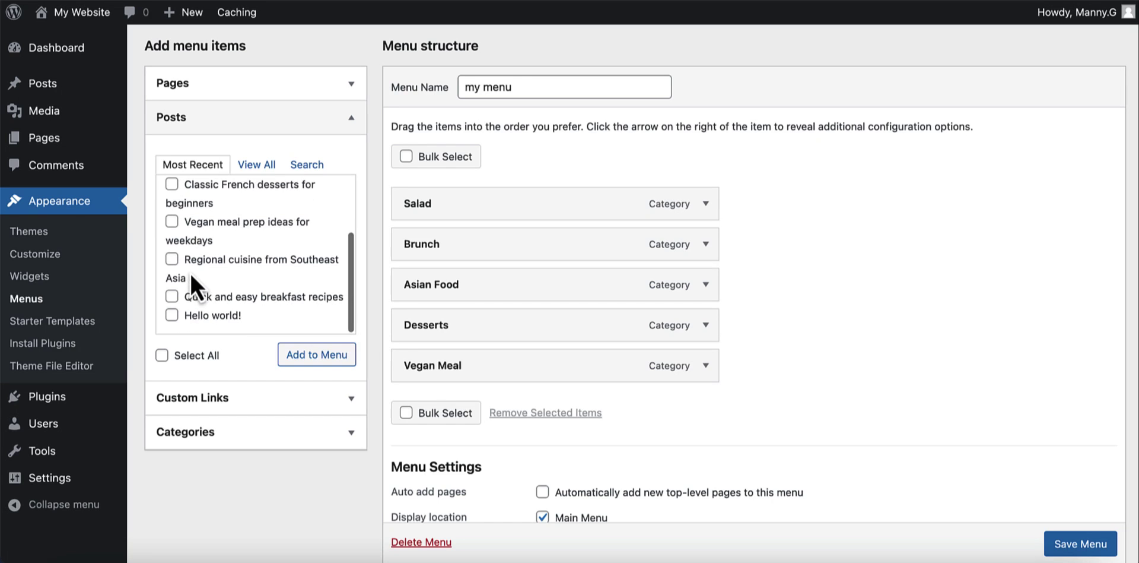
Add the Night Meals category to the "my menu" structure.
{"action": "left_click", "coordinate": [331, 432]}
{"action": "scroll", "coordinate": [332, 429], "scroll_direction": "down", "scroll_amount": 1}
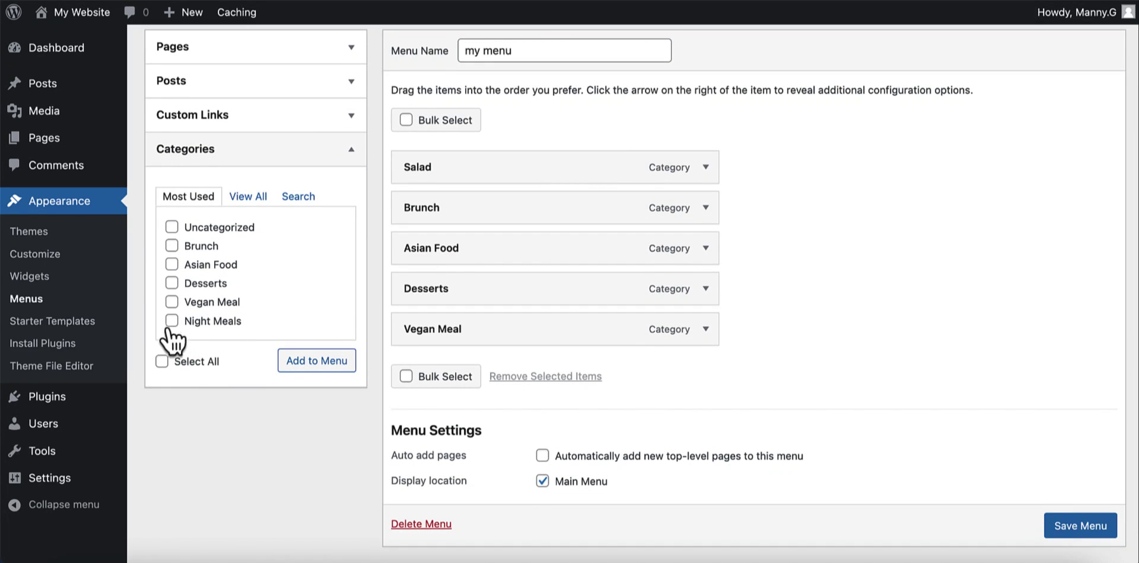
{"action": "left_click", "coordinate": [172, 321]}
{"action": "left_click", "coordinate": [317, 360]}
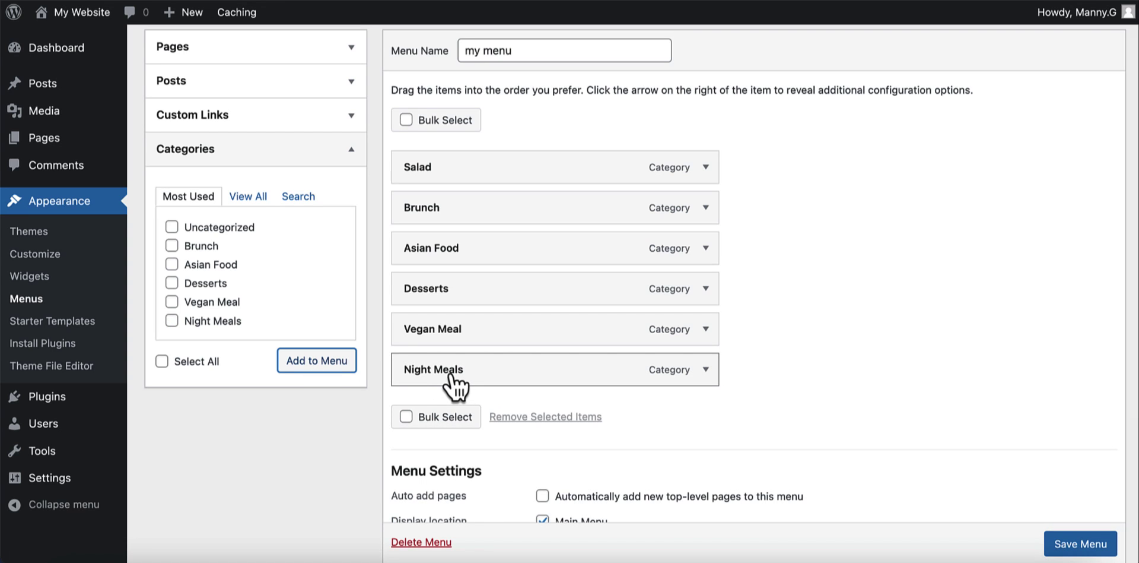
{"action": "scroll", "coordinate": [451, 373], "scroll_direction": "up", "scroll_amount": 1}
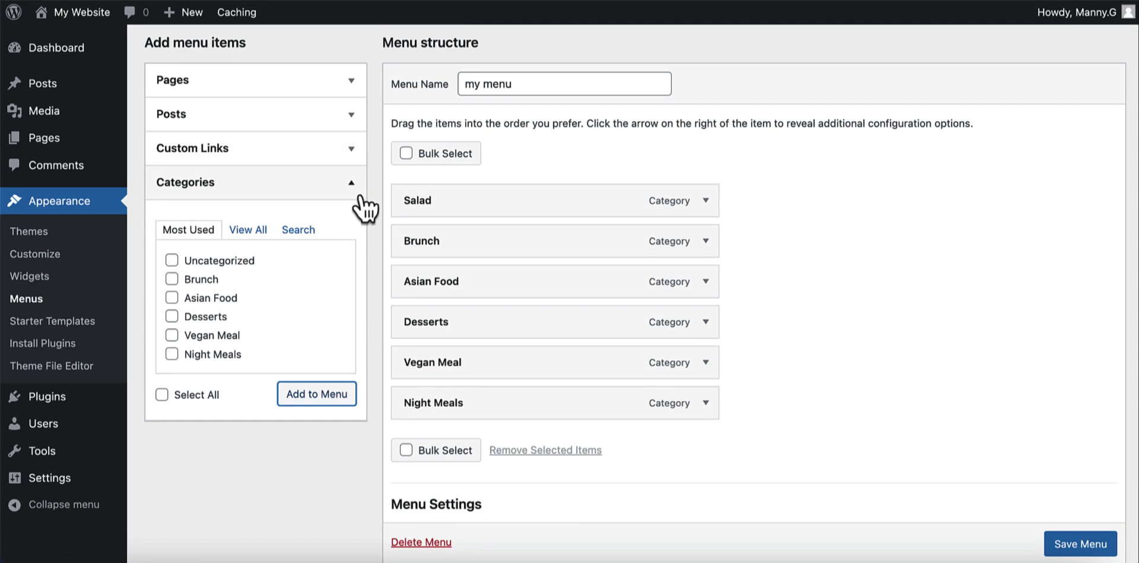
Show the custom link options for the menu and enter "Home Page" as the link text.
{"action": "left_click", "coordinate": [355, 189]}
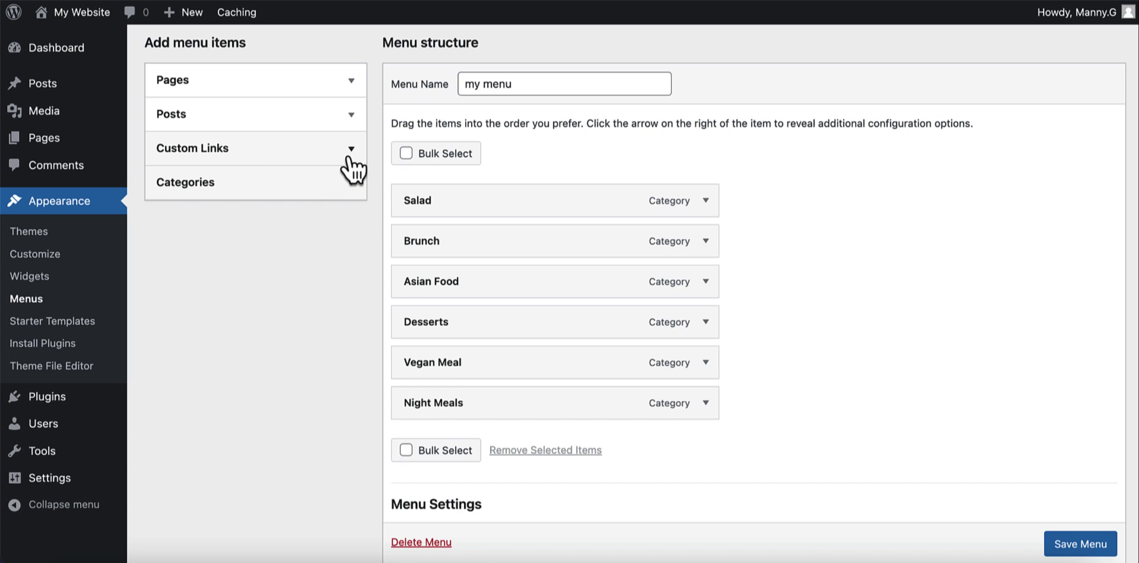
{"action": "left_click", "coordinate": [352, 158]}
{"action": "left_click", "coordinate": [306, 237]}
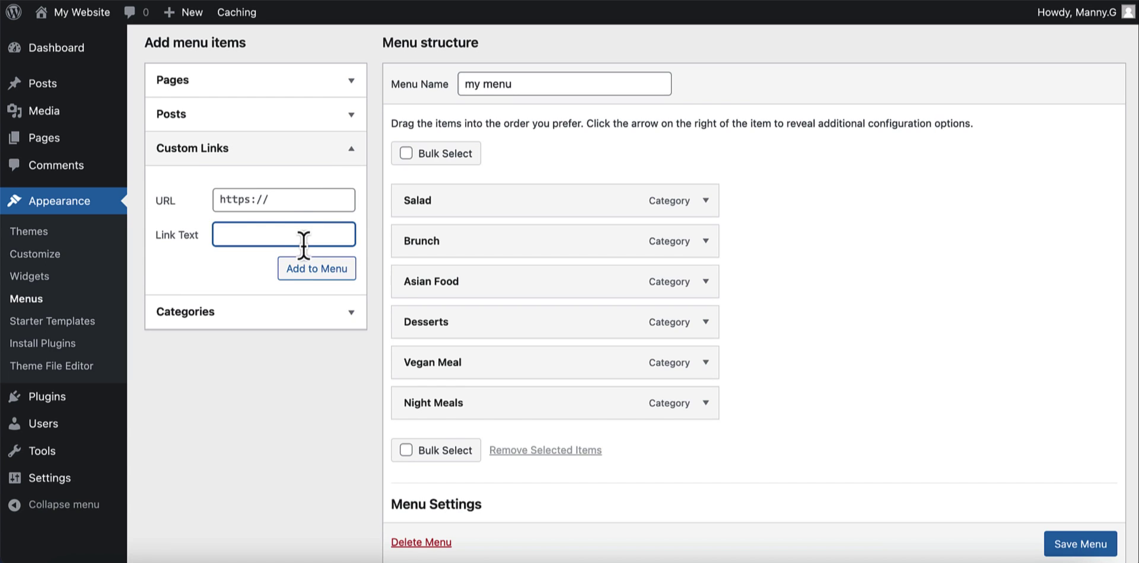
{"action": "type", "text": "Home Page"}
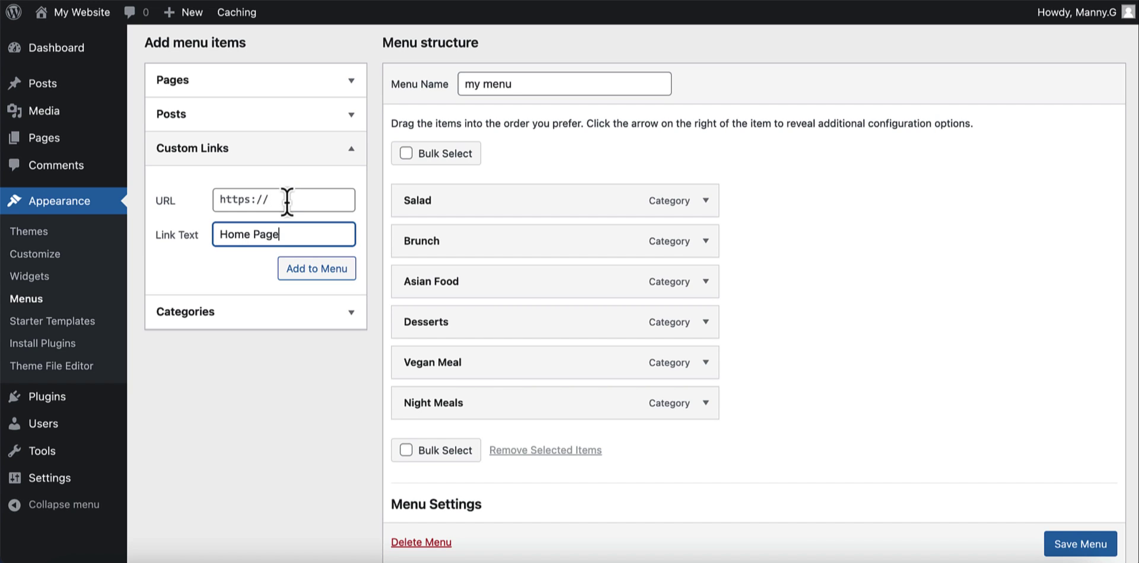
{"action": "left_click", "coordinate": [287, 201]}
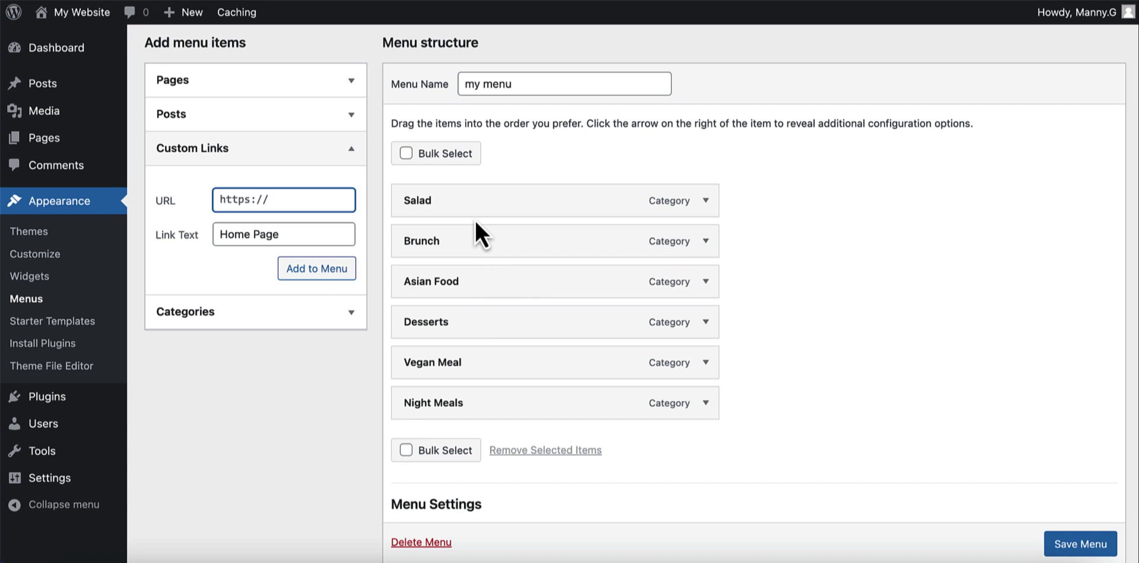
{"action": "left_click", "coordinate": [793, 281]}
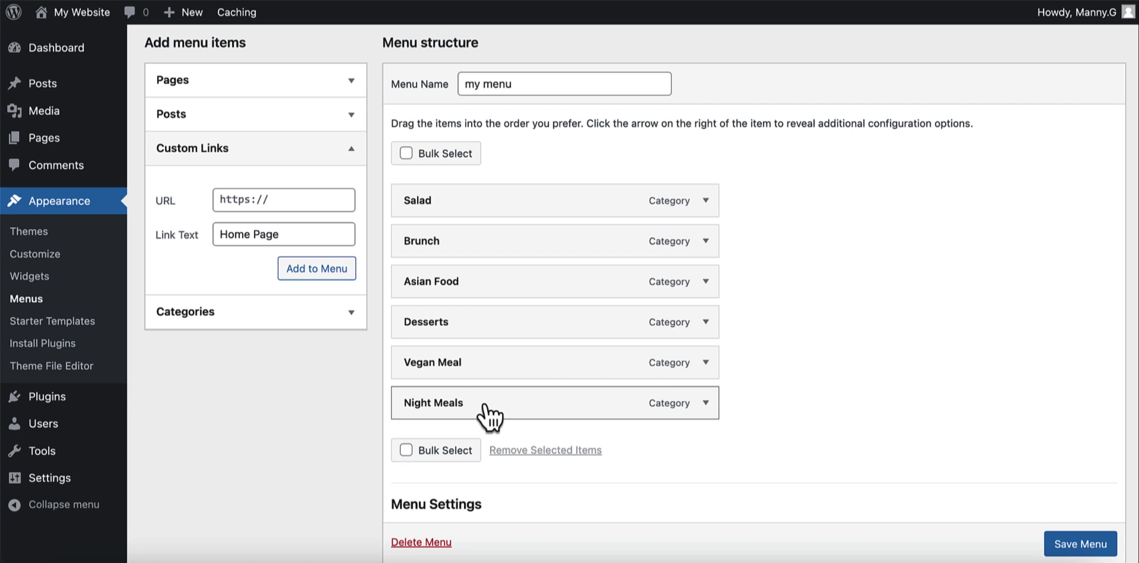
Try Night Meals as a sub item under Salad and return it to the end of the menu as a top-level item.
{"action": "left_click_drag", "start_coordinate": [487, 416], "coordinate": [485, 264]}
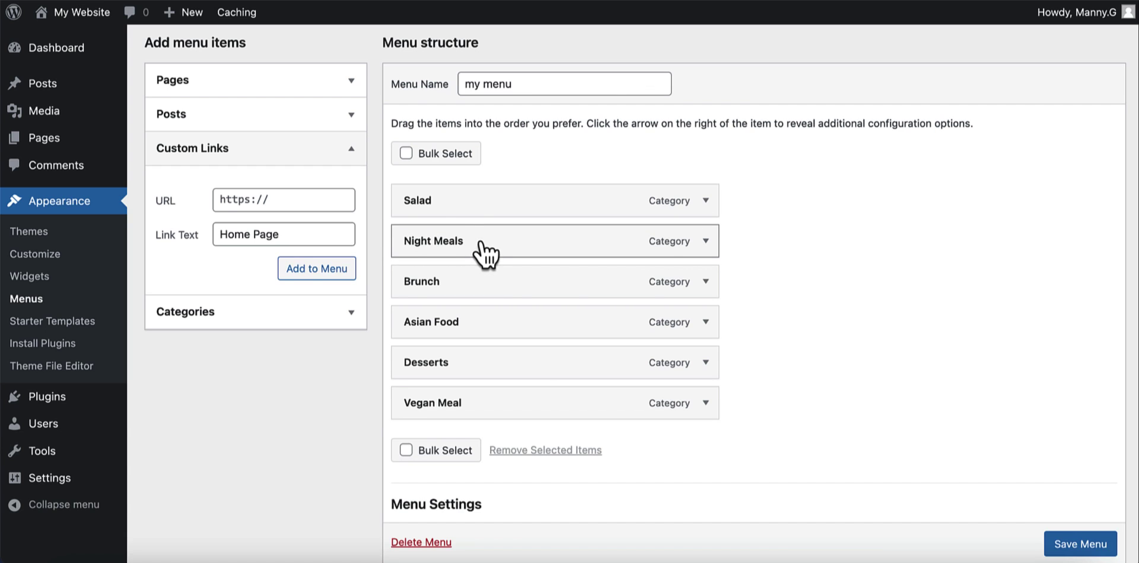
{"action": "left_click_drag", "start_coordinate": [482, 244], "coordinate": [550, 244]}
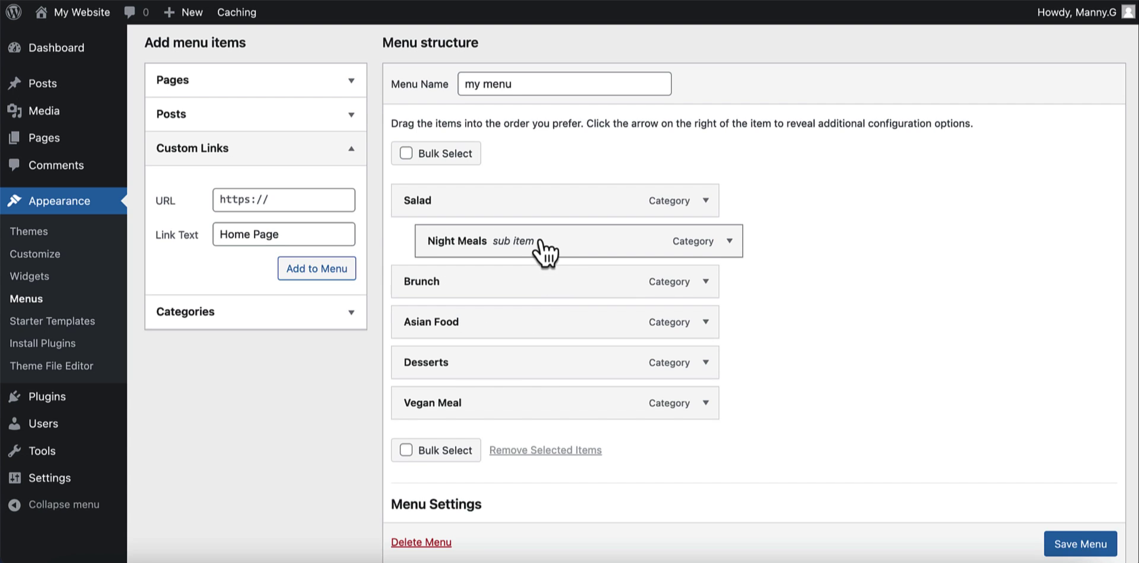
{"action": "left_click_drag", "start_coordinate": [541, 247], "coordinate": [522, 415]}
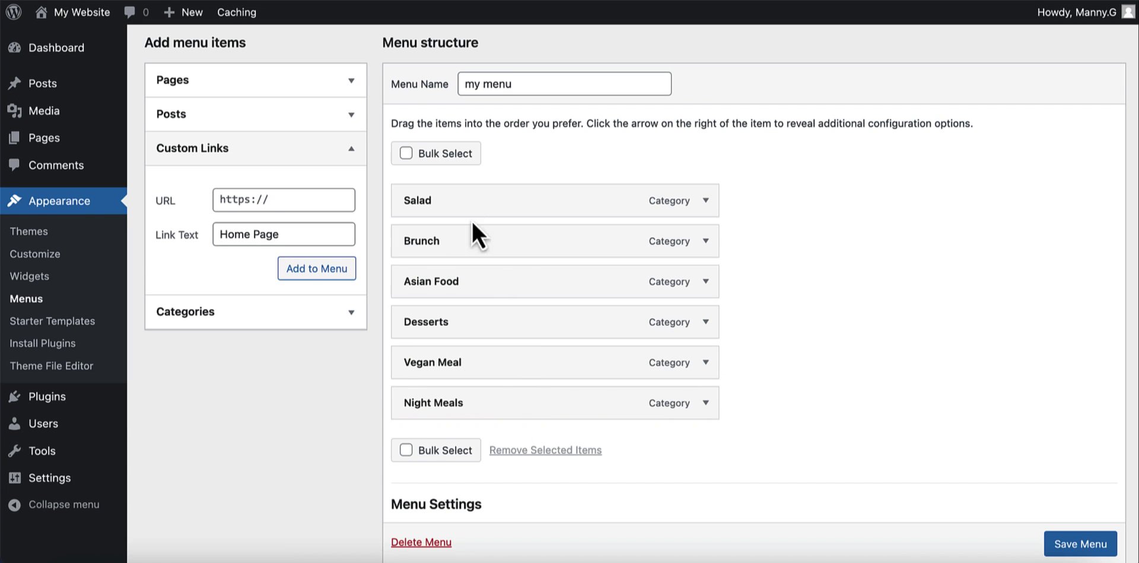
Save the menu and check the header navigation on the refreshed live homepage.
{"action": "scroll", "coordinate": [552, 257], "scroll_direction": "down", "scroll_amount": 3}
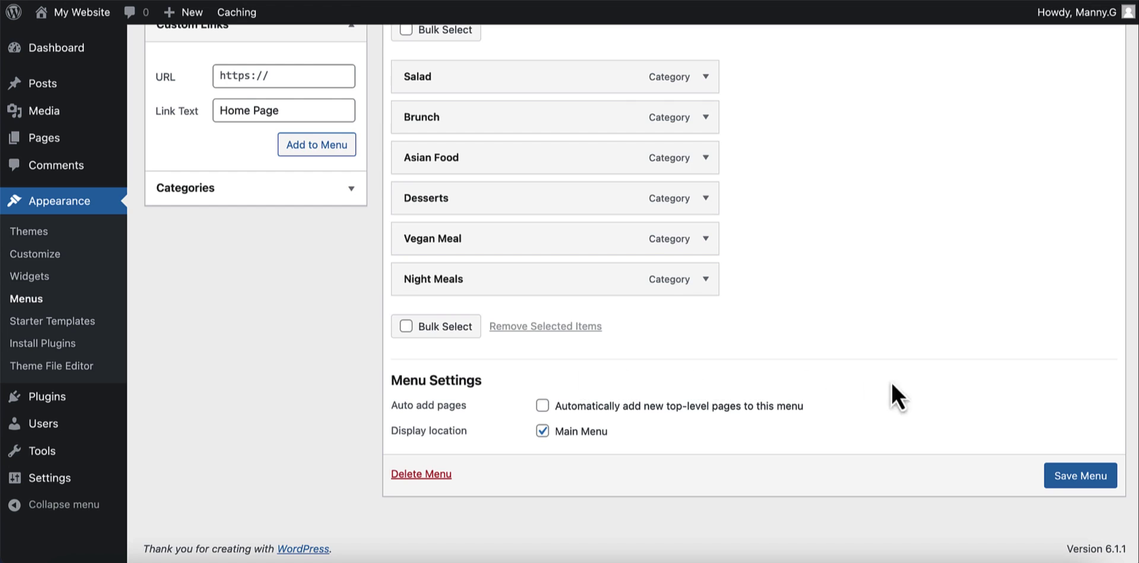
{"action": "left_click", "coordinate": [1078, 482]}
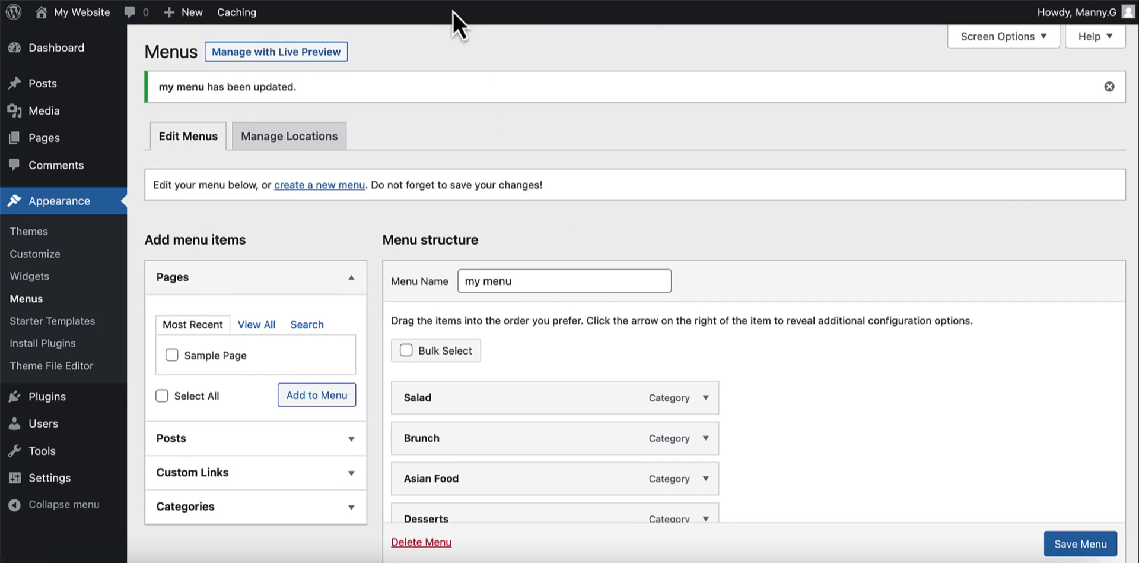
{"action": "left_click", "coordinate": [70, 6]}
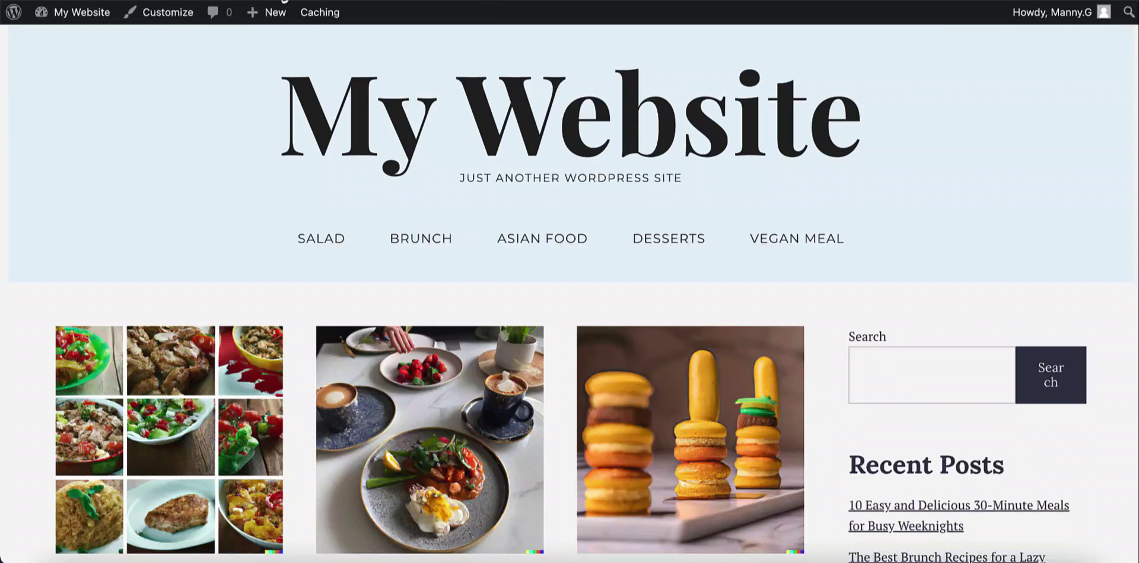
{"action": "left_click", "coordinate": [70, 6]}
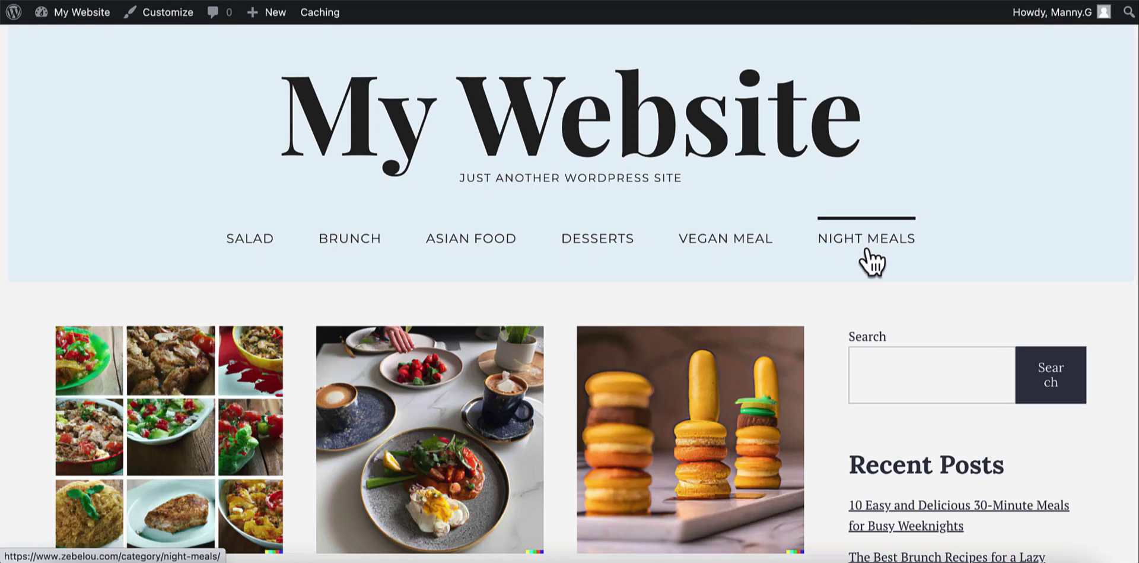
{"action": "scroll", "coordinate": [871, 261], "scroll_direction": "down", "scroll_amount": 1}
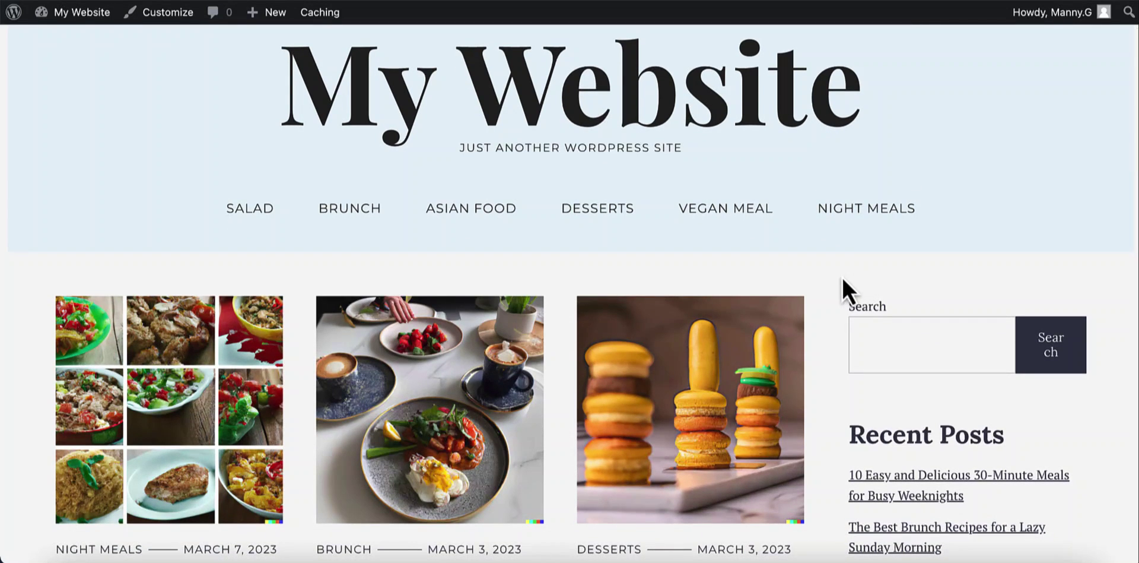
Visit the Night Meals category from the site's header and examine its page from the header down to the footer.
{"action": "left_click", "coordinate": [866, 217]}
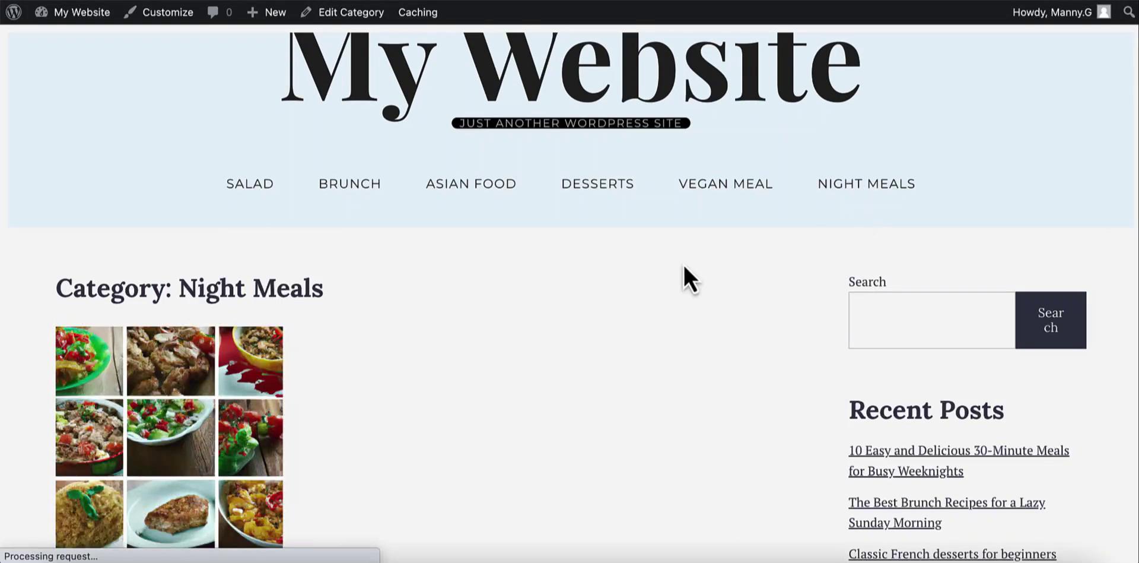
{"action": "scroll", "coordinate": [641, 278], "scroll_direction": "down", "scroll_amount": 3}
{"action": "scroll", "coordinate": [638, 284], "scroll_direction": "down", "scroll_amount": 3}
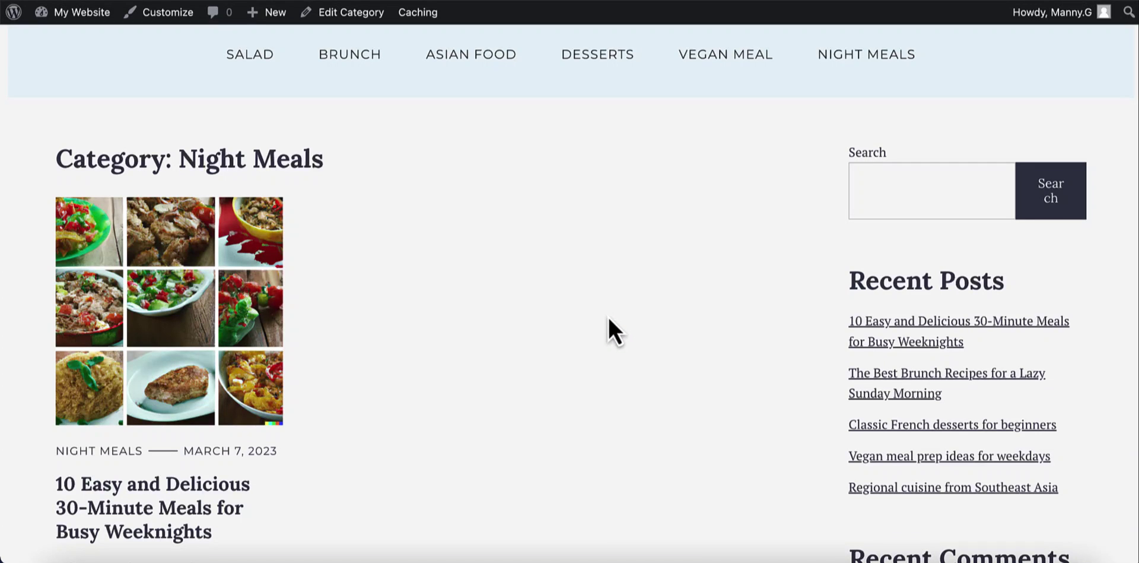
{"action": "scroll", "coordinate": [594, 320], "scroll_direction": "up", "scroll_amount": 2}
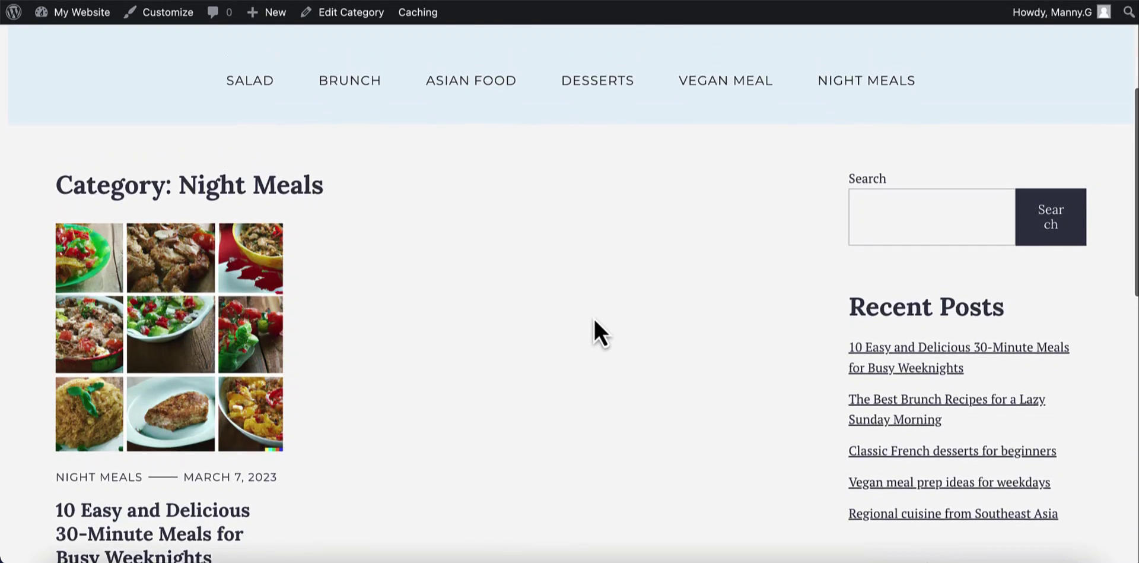
{"action": "scroll", "coordinate": [539, 315], "scroll_direction": "up", "scroll_amount": 8}
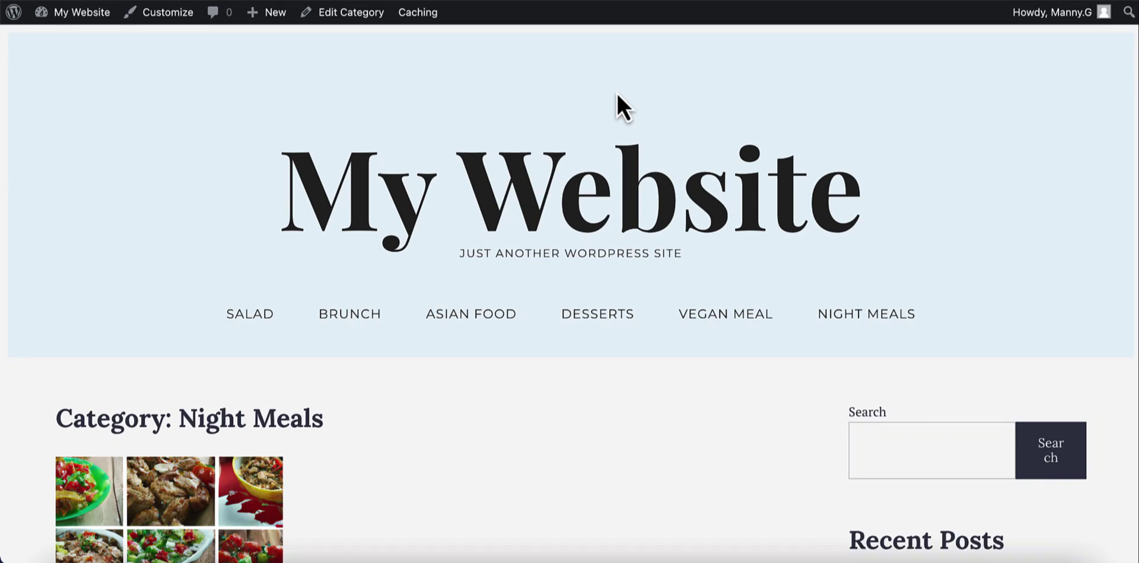
{"action": "scroll", "coordinate": [617, 101], "scroll_direction": "down", "scroll_amount": 3}
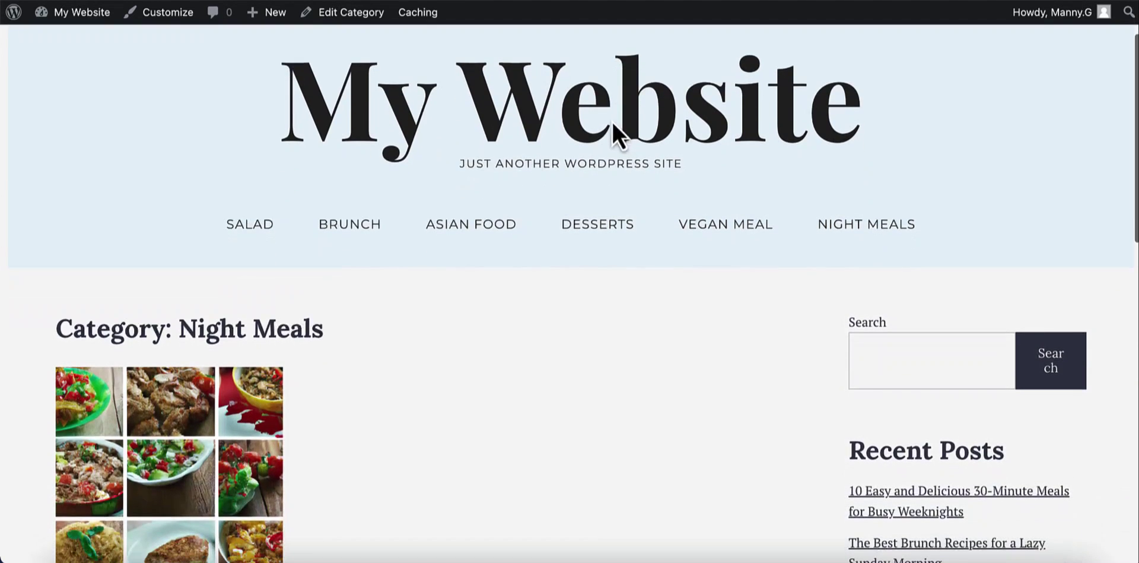
{"action": "scroll", "coordinate": [347, 141], "scroll_direction": "up", "scroll_amount": 1}
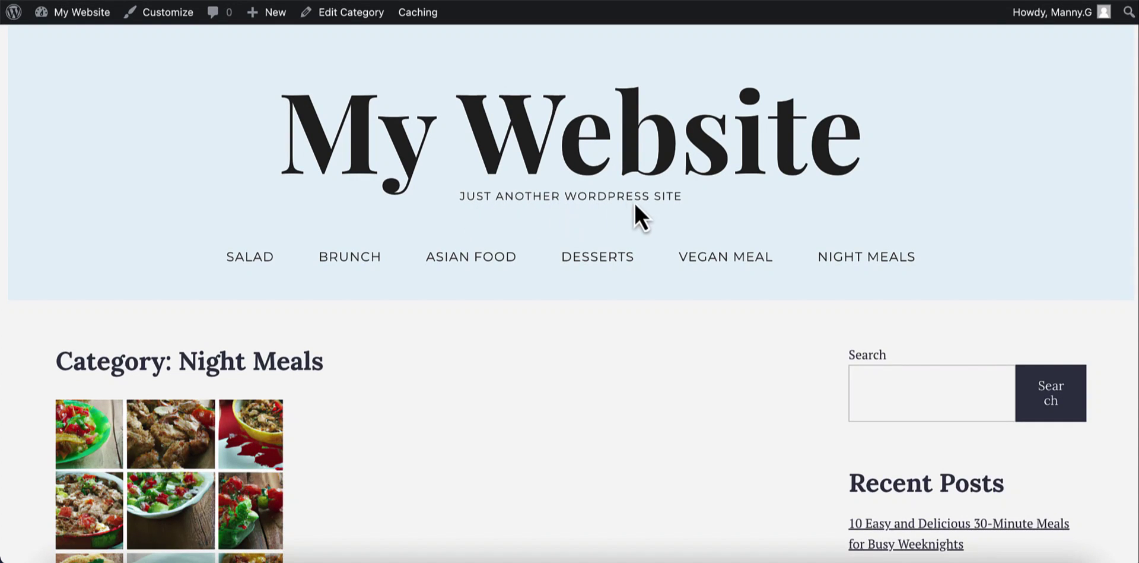
{"action": "scroll", "coordinate": [629, 186], "scroll_direction": "down", "scroll_amount": 10}
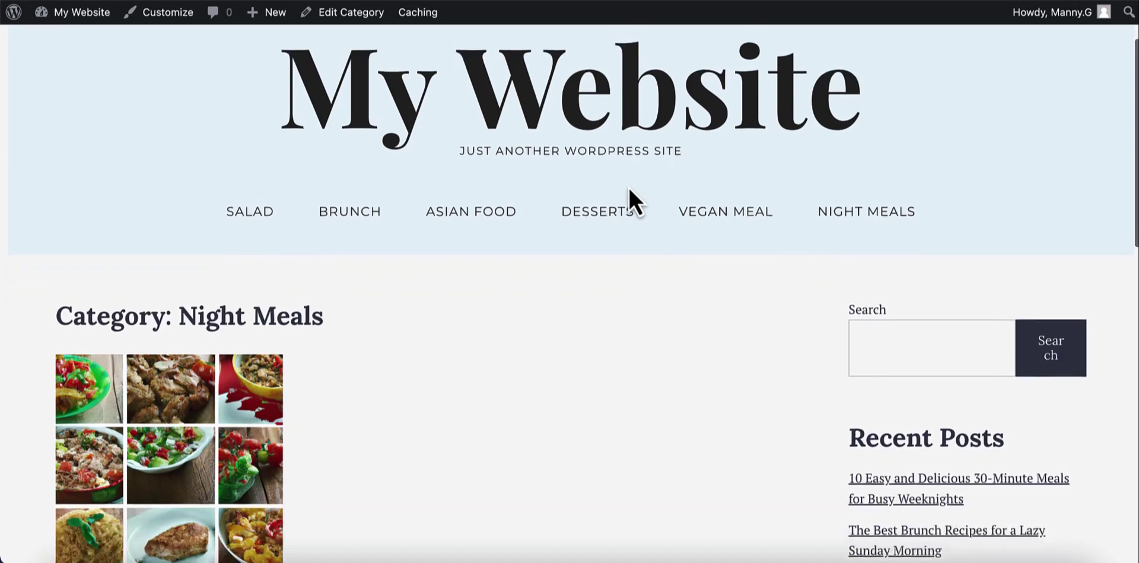
{"action": "scroll", "coordinate": [629, 186], "scroll_direction": "down", "scroll_amount": 5}
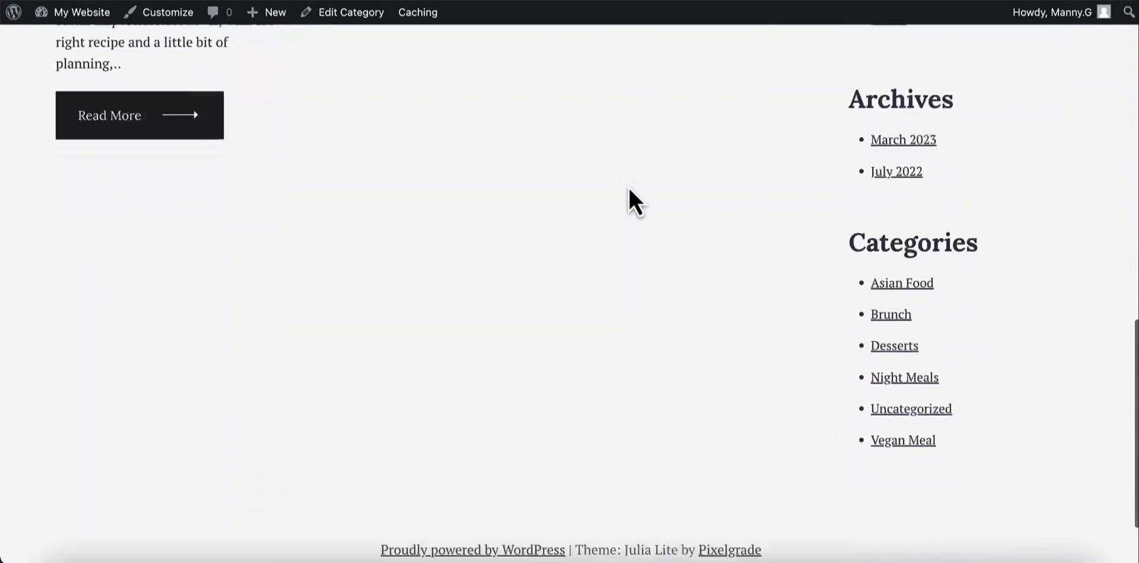
{"action": "scroll", "coordinate": [629, 186], "scroll_direction": "up", "scroll_amount": 20}
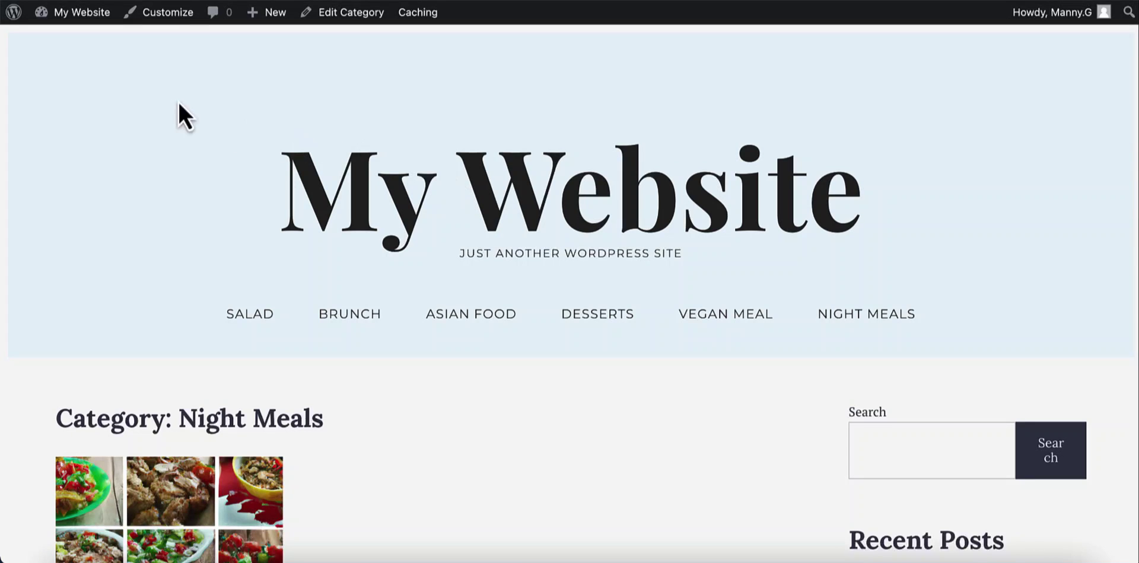
Start customizing the site and change the site title to "Cook With" followed by the site owner's first name.
{"action": "left_click", "coordinate": [161, 21]}
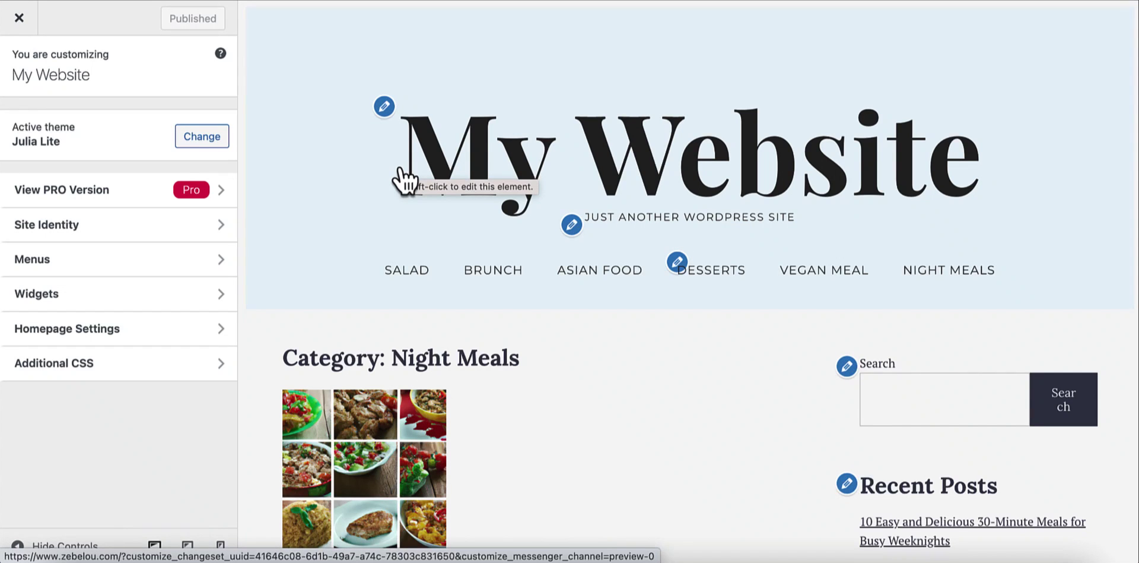
{"action": "scroll", "coordinate": [659, 187], "scroll_direction": "down", "scroll_amount": 2}
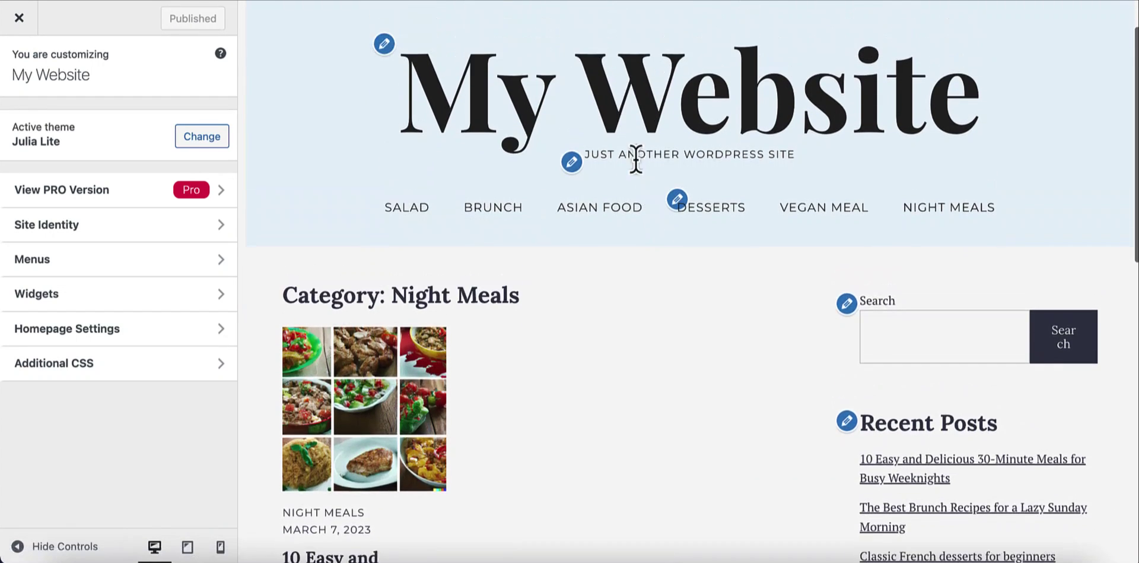
{"action": "scroll", "coordinate": [438, 158], "scroll_direction": "up", "scroll_amount": 2}
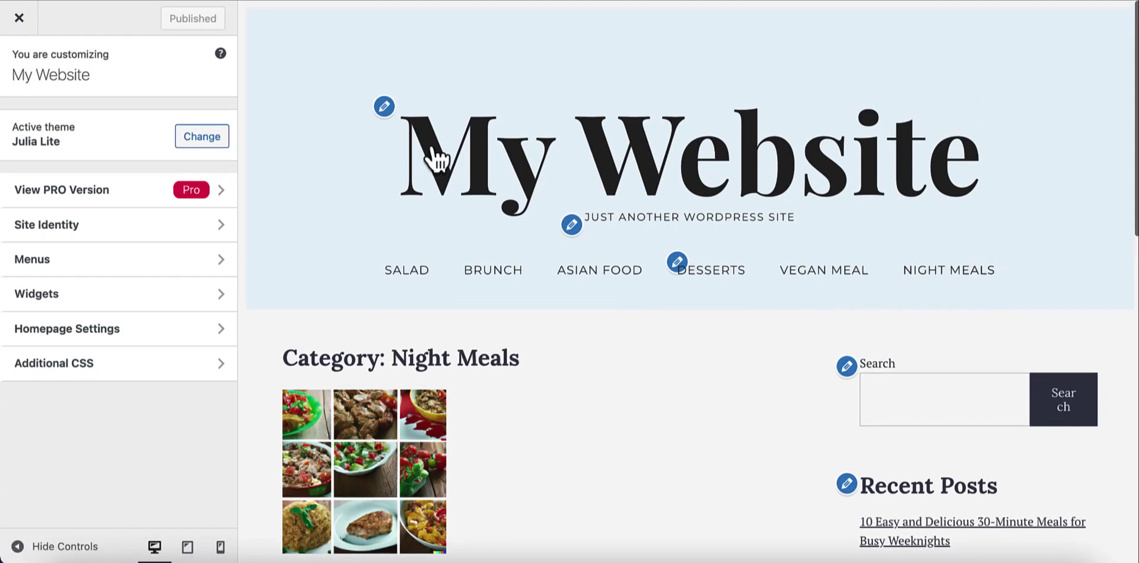
{"action": "left_click", "coordinate": [384, 107]}
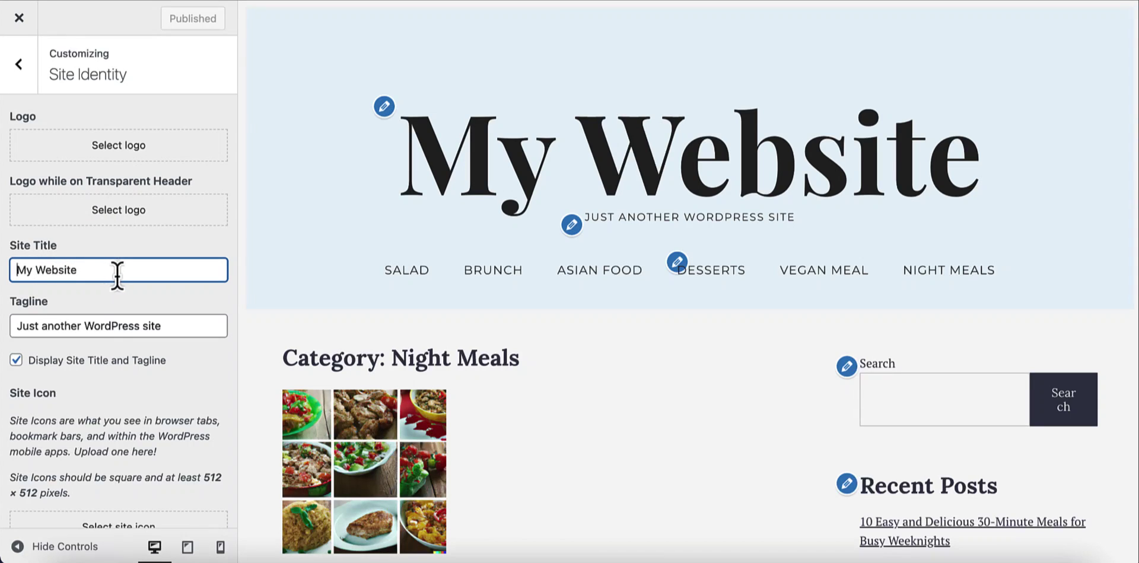
{"action": "left_click_drag", "start_coordinate": [117, 275], "coordinate": [12, 261]}
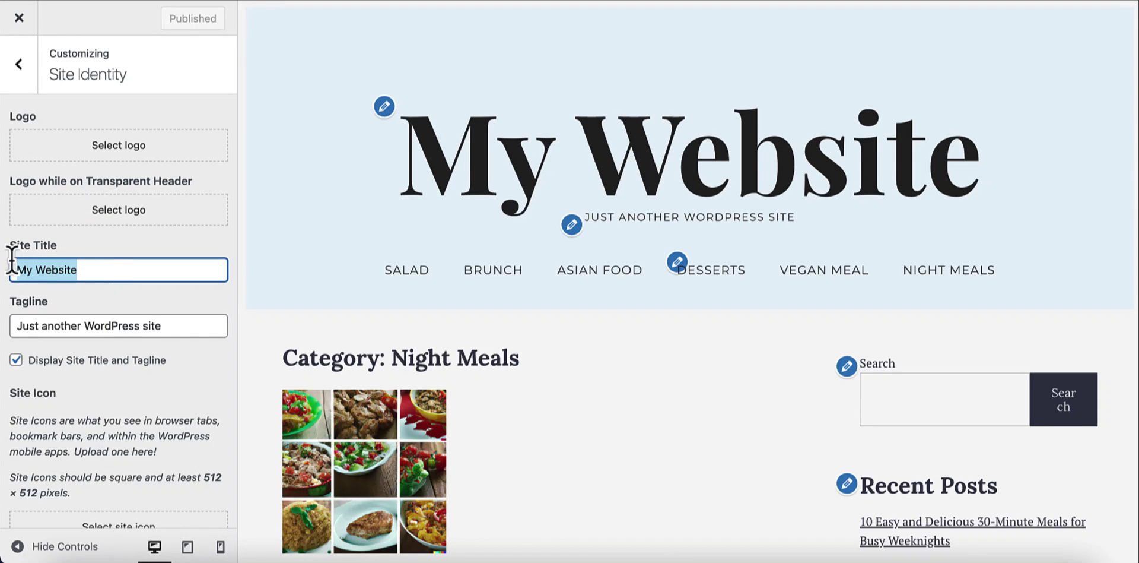
{"action": "type", "text": "M"}
{"action": "key", "text": "BackSpace"}
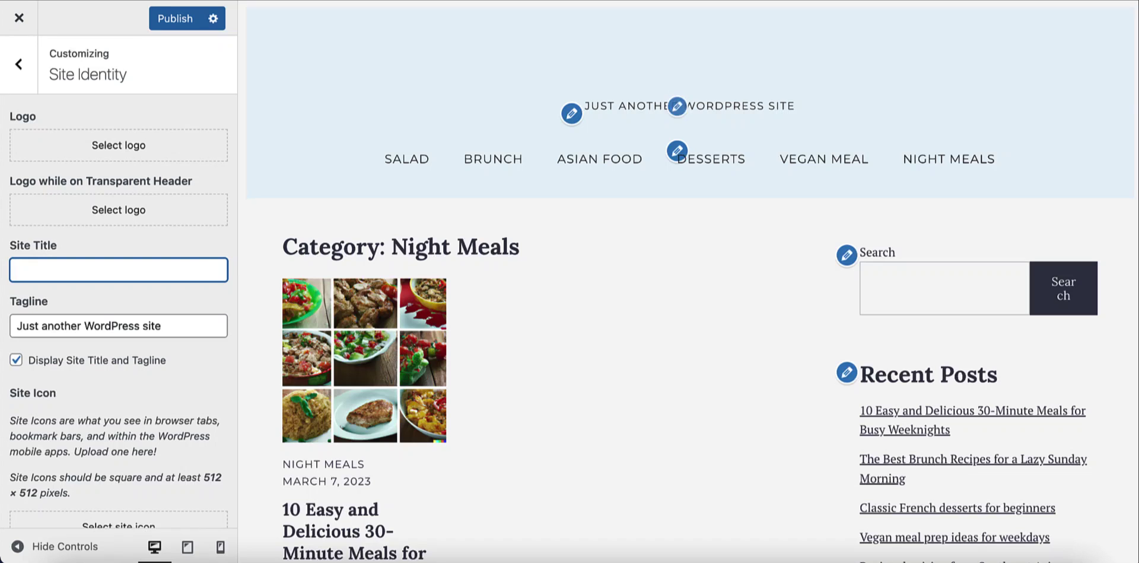
{"action": "type", "text": "Coo"}
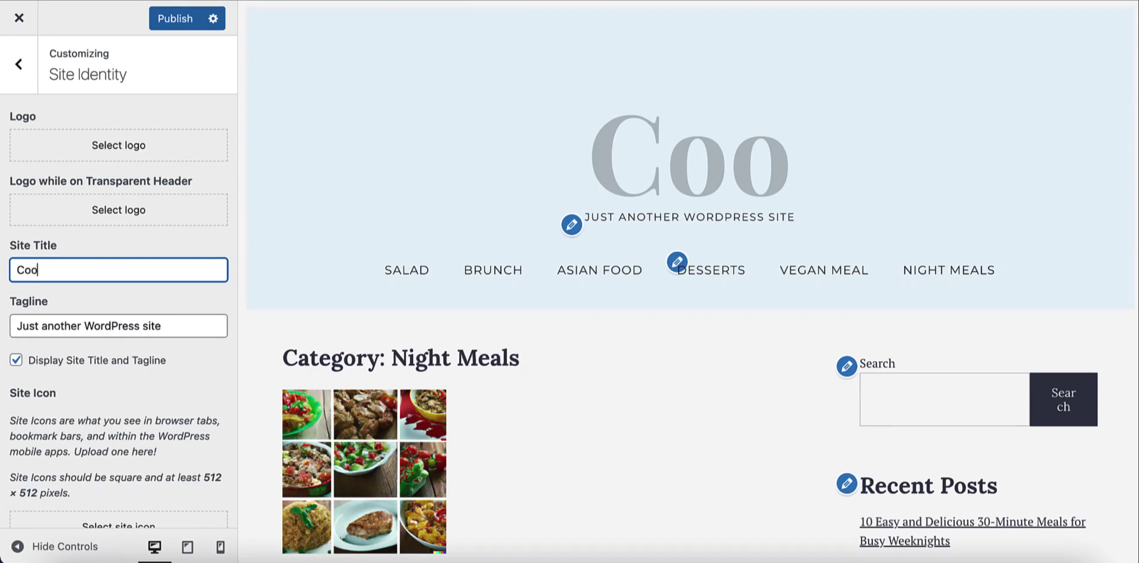
{"action": "type", "text": "k With "}
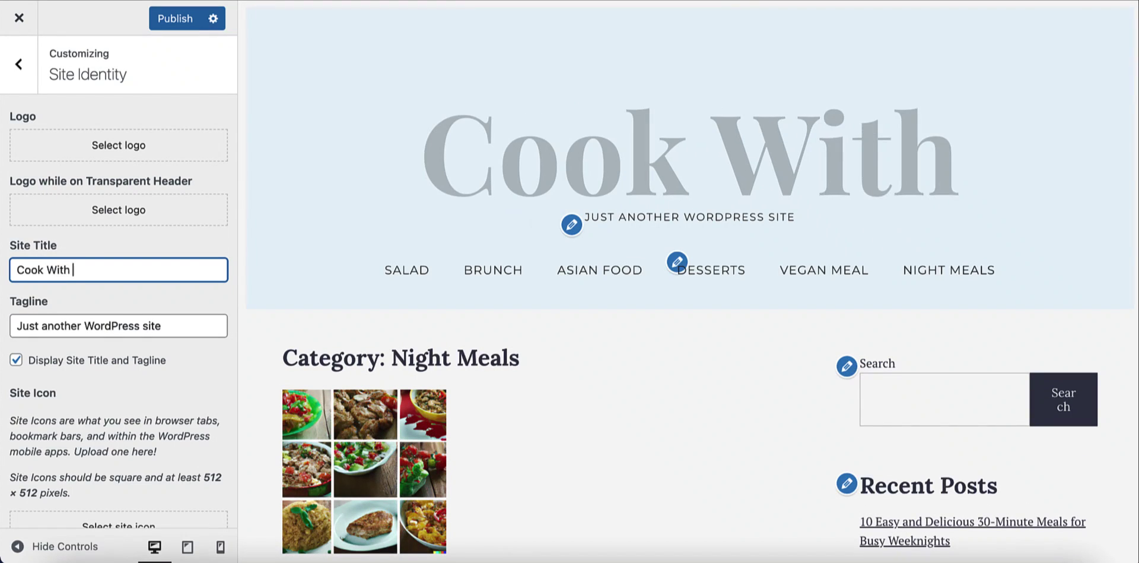
{"action": "type", "text": "Manny"}
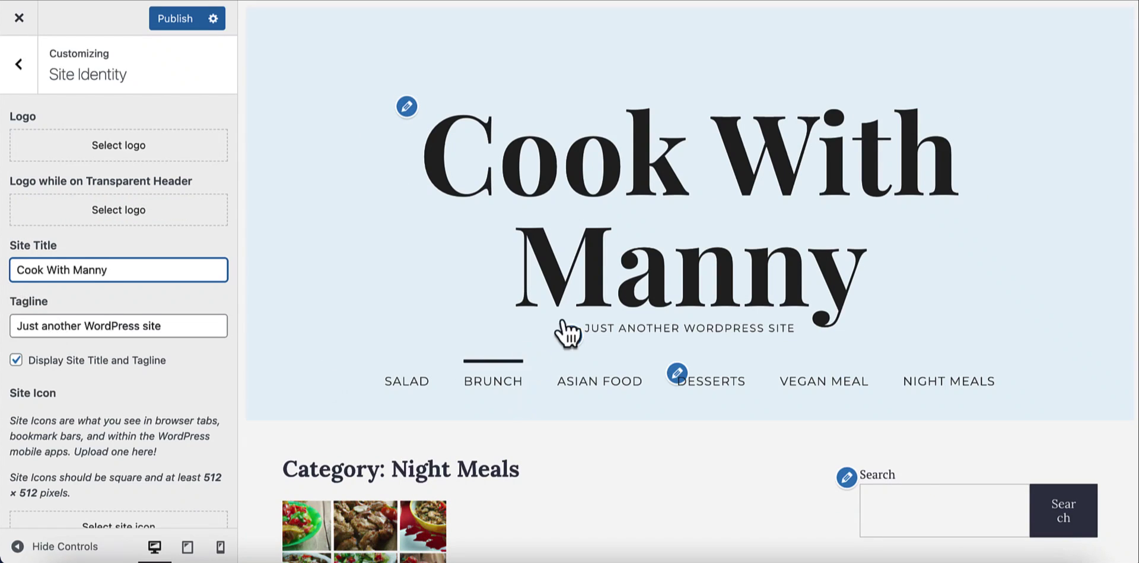
Remove the site's tagline so the field is empty, check the header preview and publish the customization.
{"action": "left_click", "coordinate": [573, 339]}
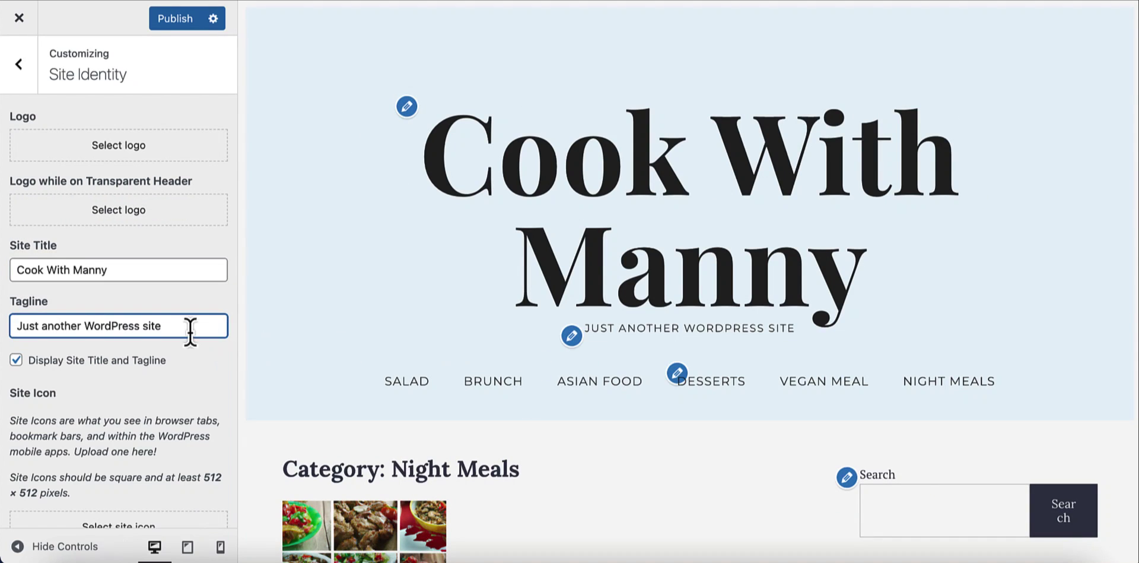
{"action": "left_click_drag", "start_coordinate": [189, 326], "coordinate": [3, 341]}
{"action": "key", "text": "BackSpace"}
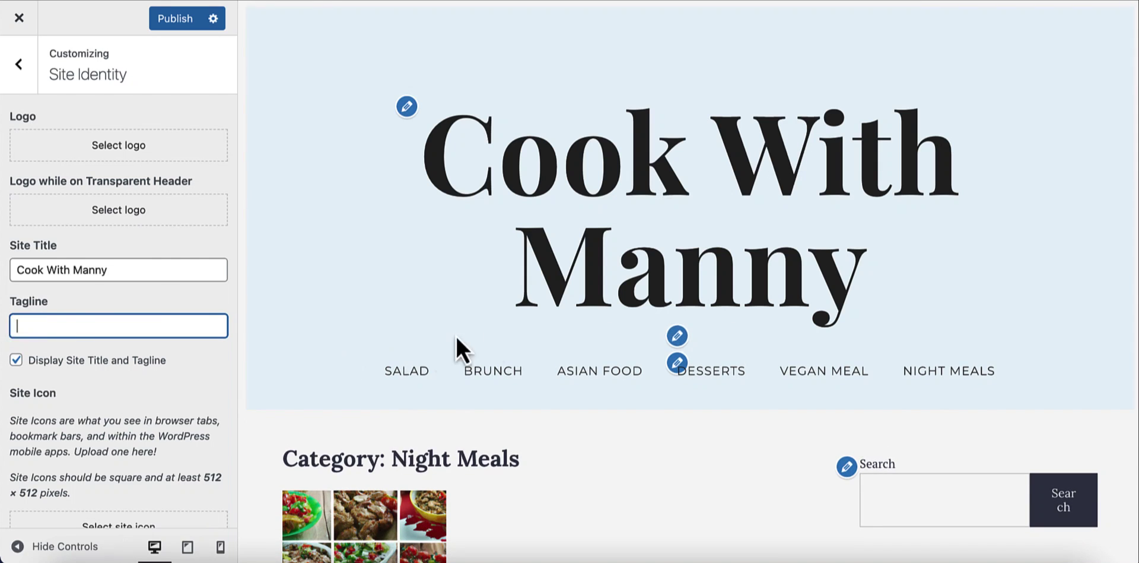
{"action": "scroll", "coordinate": [526, 216], "scroll_direction": "down", "scroll_amount": 3}
{"action": "scroll", "coordinate": [512, 161], "scroll_direction": "down", "scroll_amount": 3}
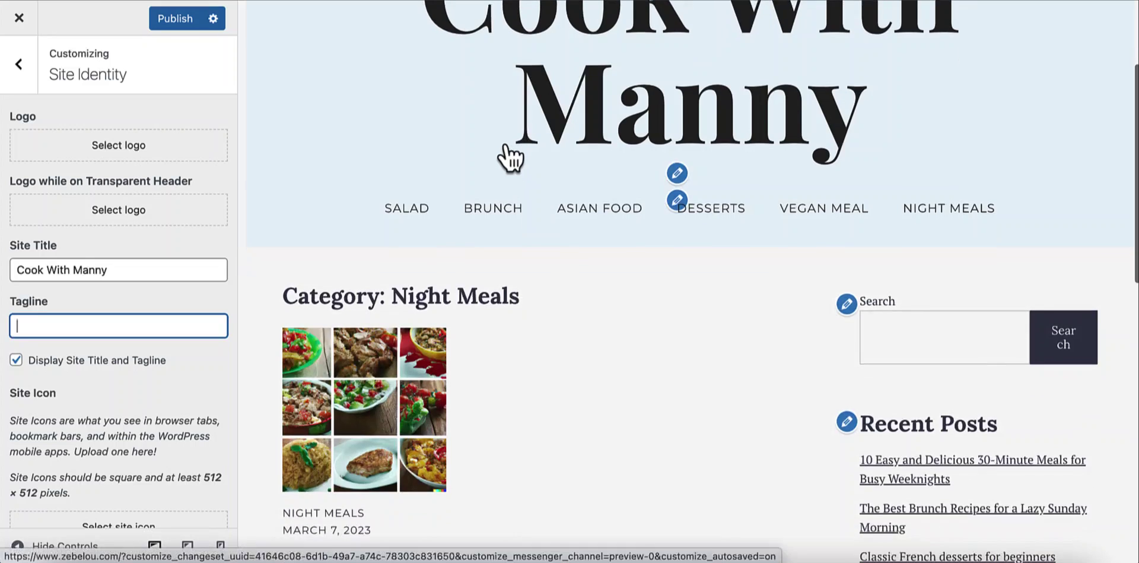
{"action": "scroll", "coordinate": [247, 157], "scroll_direction": "up", "scroll_amount": 5}
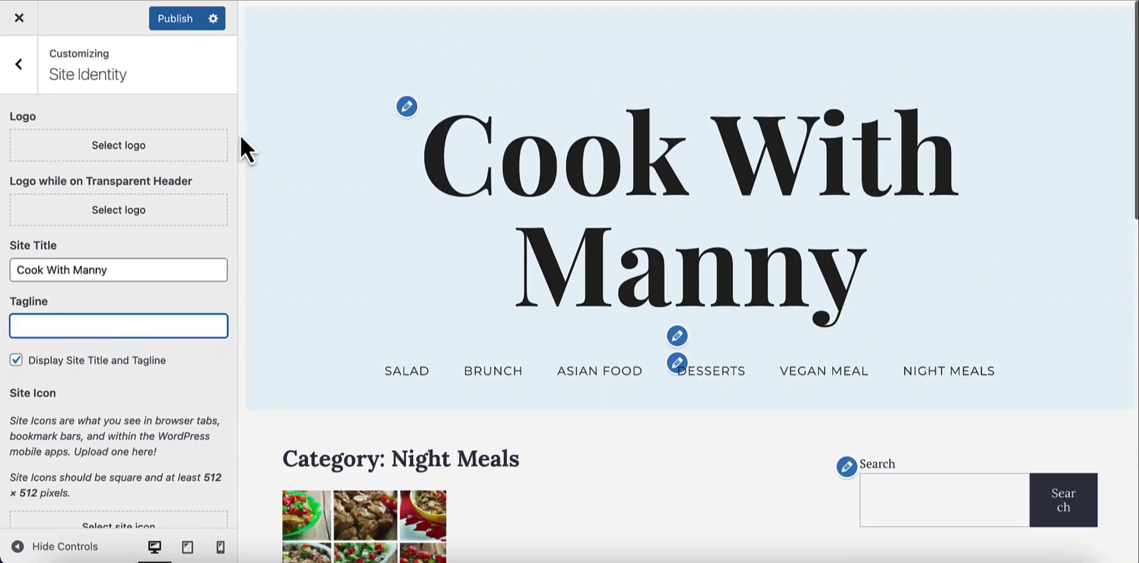
{"action": "left_click", "coordinate": [174, 18]}
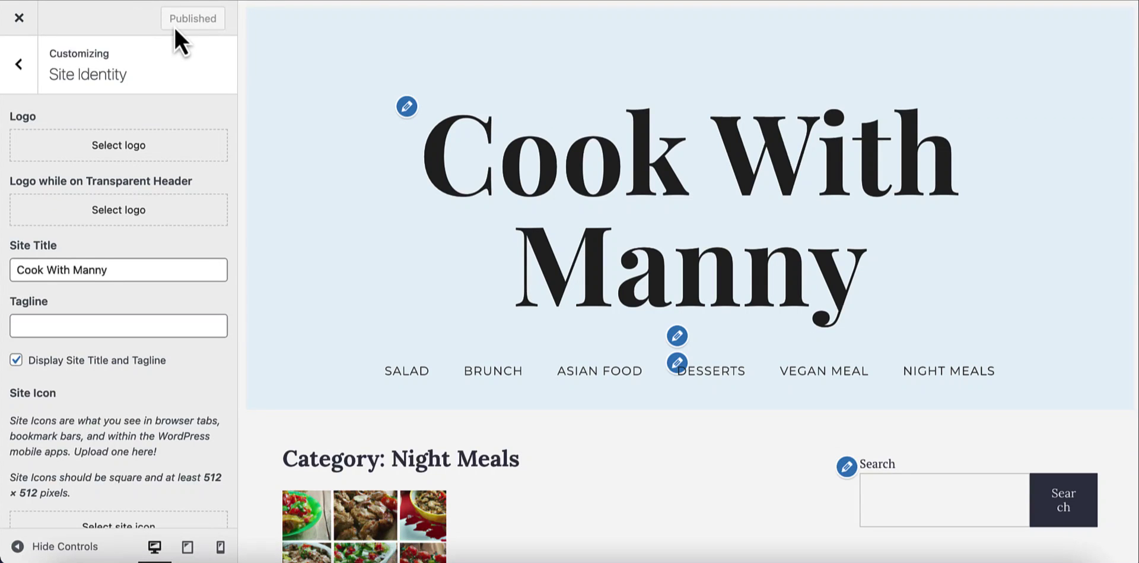
Review the category items and location of "my menu" in the customizer's menu settings.
{"action": "left_click", "coordinate": [17, 65]}
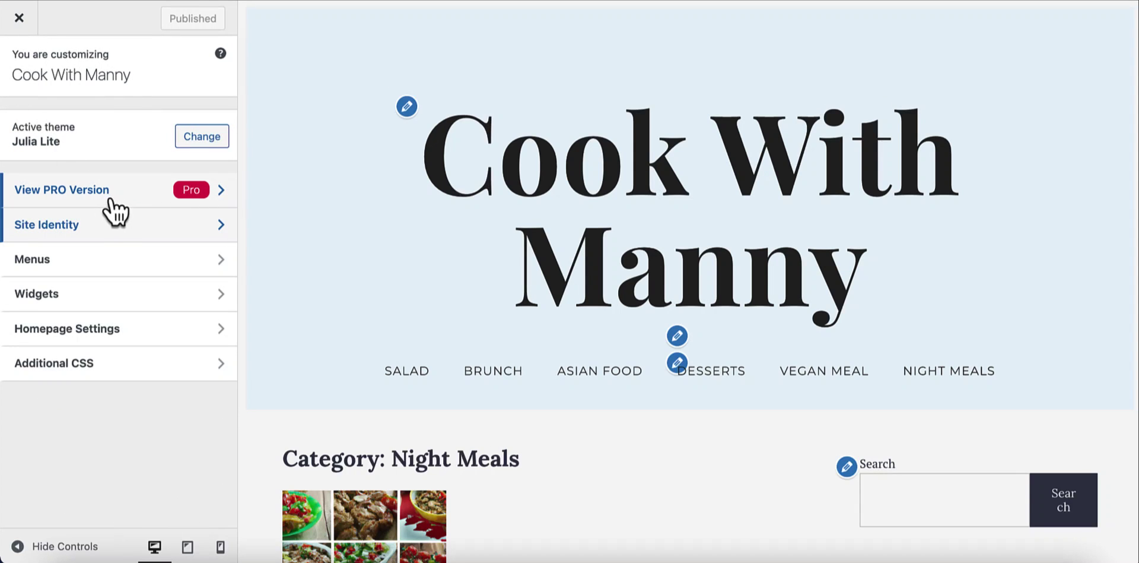
{"action": "left_click", "coordinate": [100, 274]}
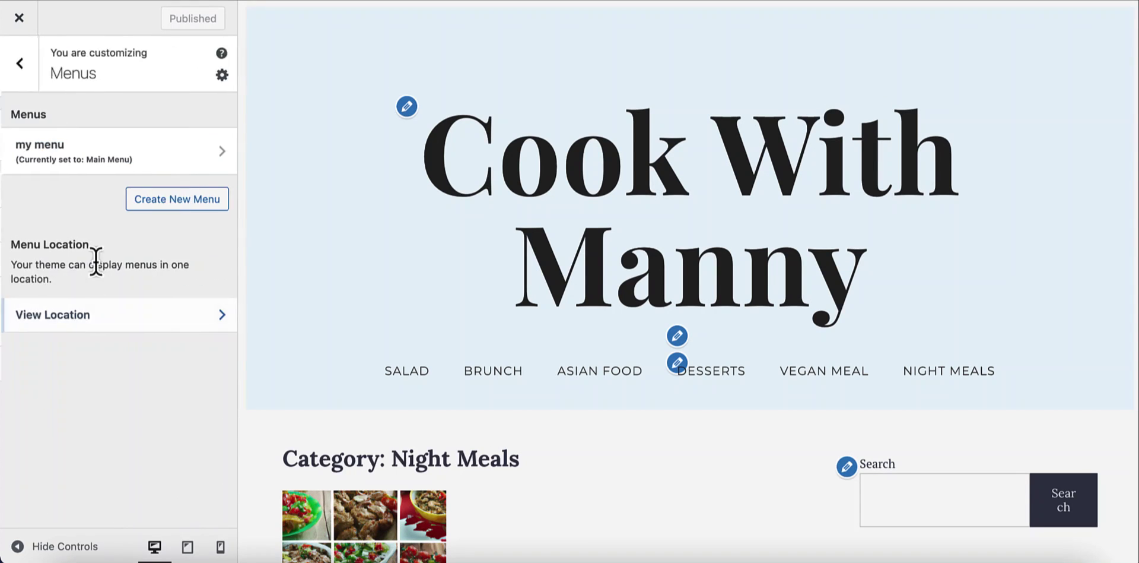
{"action": "left_click", "coordinate": [136, 163]}
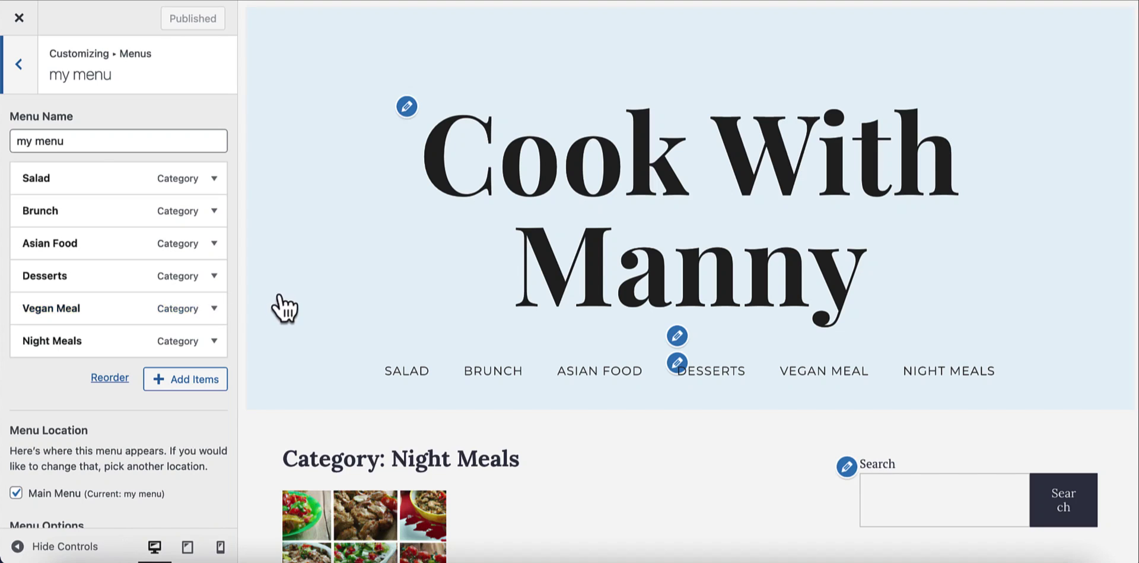
{"action": "left_click", "coordinate": [19, 63]}
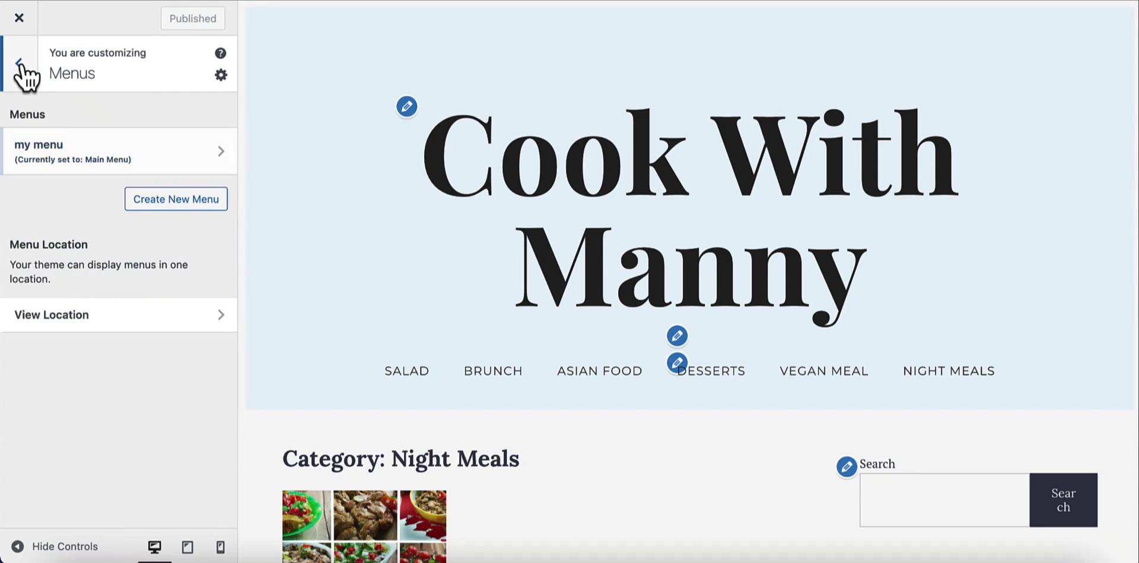
{"action": "left_click", "coordinate": [19, 63]}
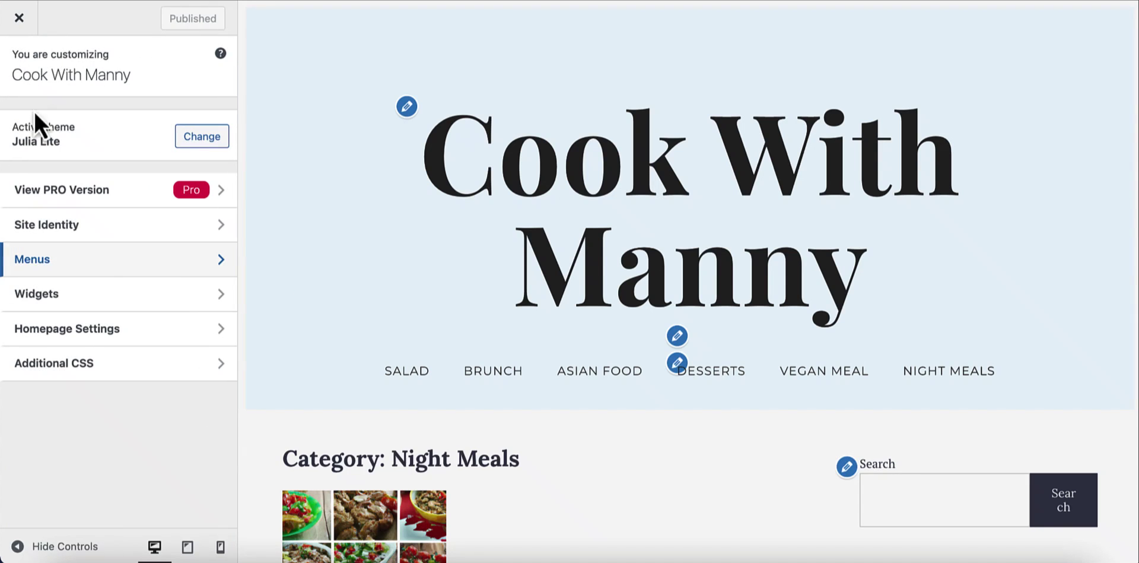
Examine the sidebar widgets, from the search block down to Archives and Categories, and compare them with the page preview.
{"action": "left_click", "coordinate": [107, 291]}
{"action": "left_click", "coordinate": [104, 238]}
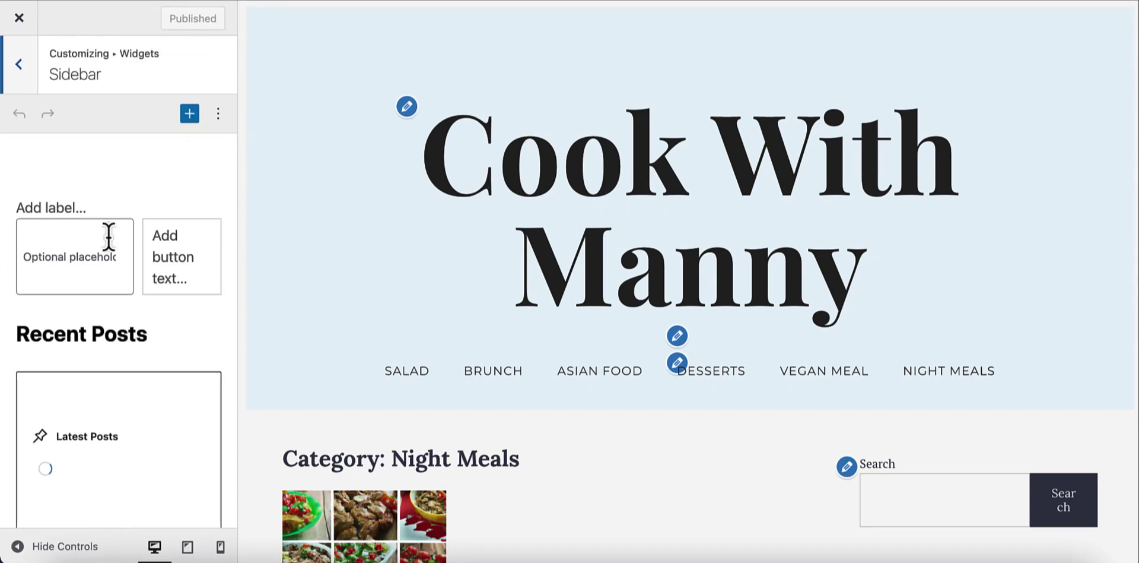
{"action": "scroll", "coordinate": [878, 160], "scroll_direction": "down", "scroll_amount": 5}
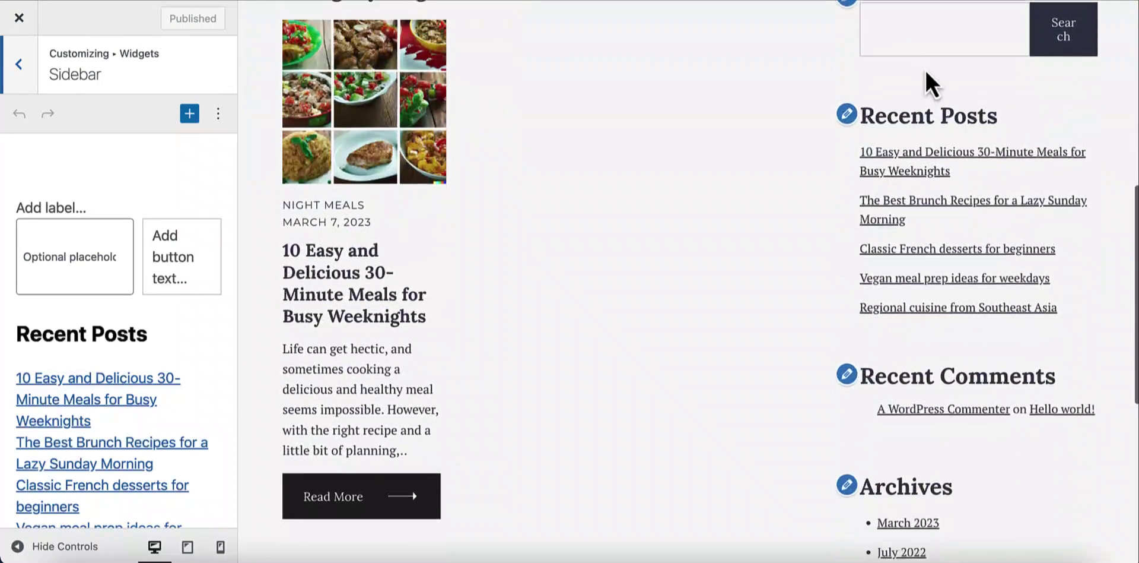
{"action": "scroll", "coordinate": [941, 178], "scroll_direction": "up", "scroll_amount": 1}
{"action": "scroll", "coordinate": [959, 237], "scroll_direction": "down", "scroll_amount": 1}
{"action": "scroll", "coordinate": [970, 356], "scroll_direction": "down", "scroll_amount": 6}
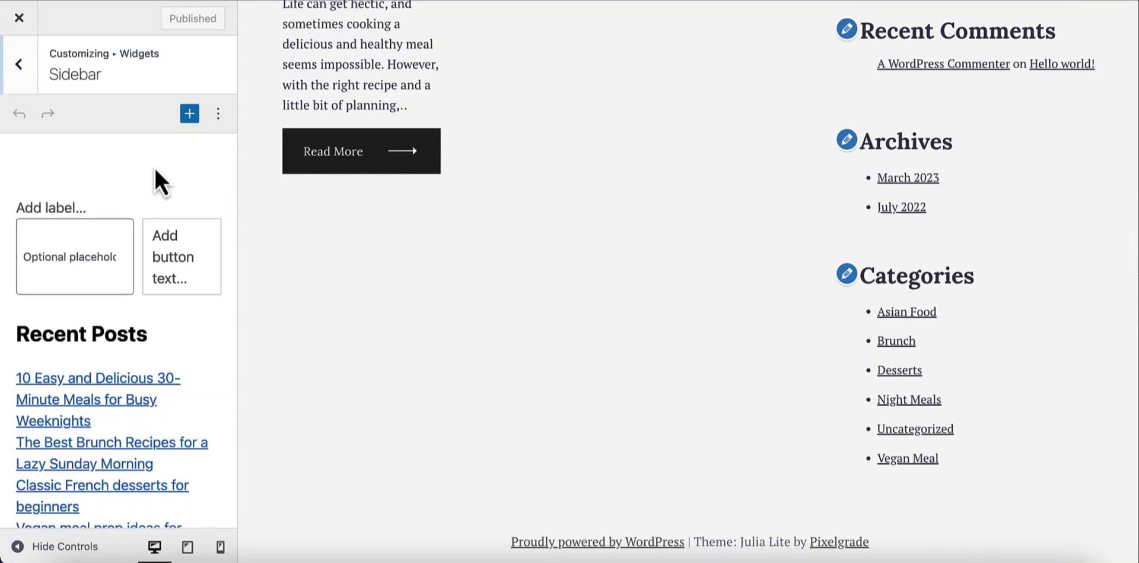
{"action": "scroll", "coordinate": [132, 218], "scroll_direction": "down", "scroll_amount": 2}
{"action": "scroll", "coordinate": [157, 270], "scroll_direction": "down", "scroll_amount": 15}
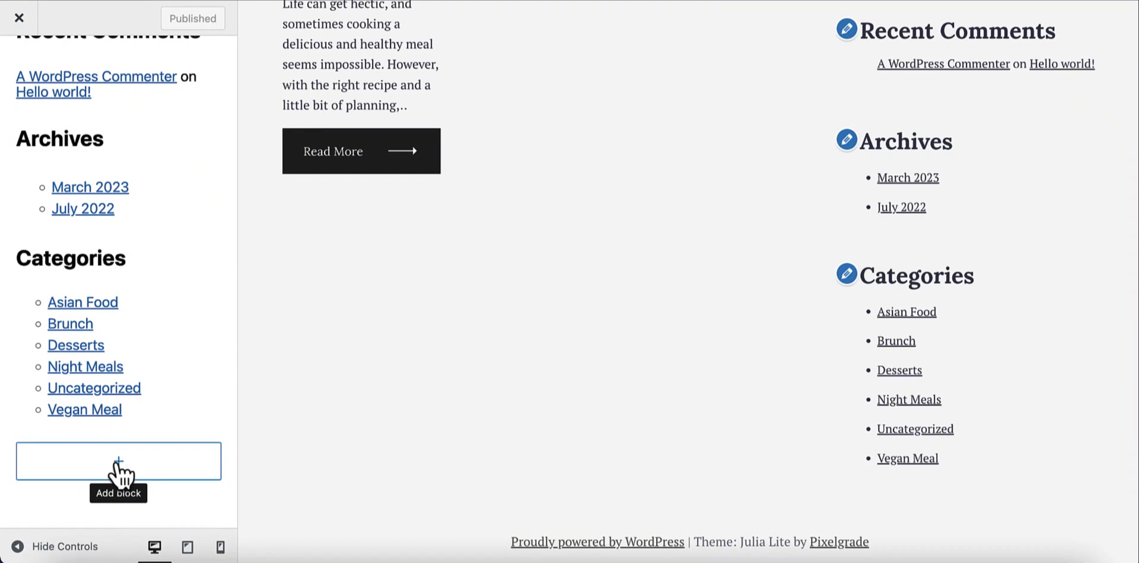
{"action": "left_click", "coordinate": [177, 132]}
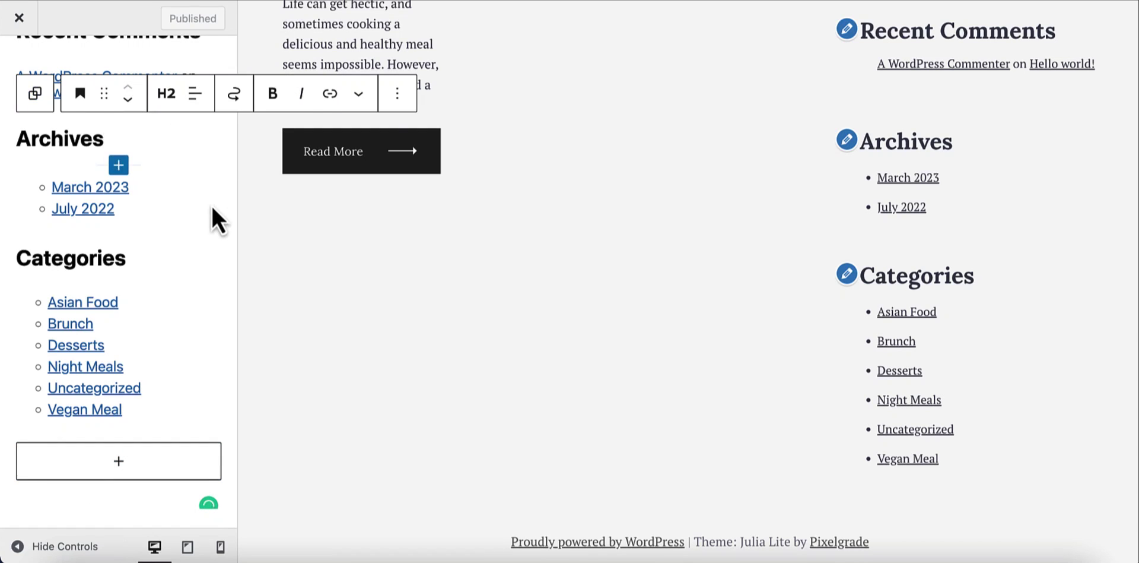
{"action": "left_click", "coordinate": [212, 207]}
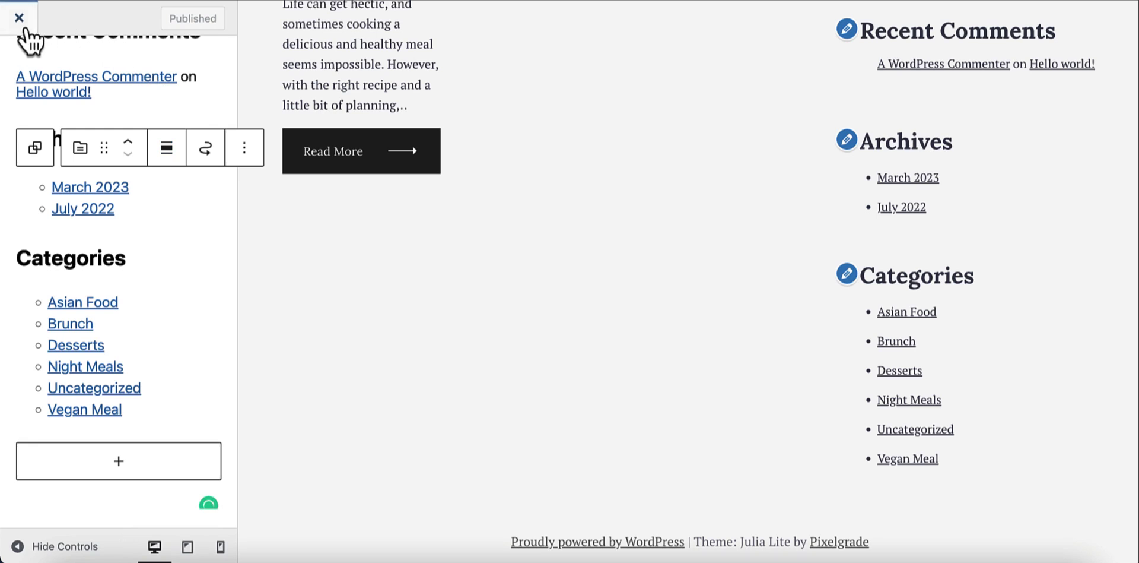
{"action": "scroll", "coordinate": [184, 92], "scroll_direction": "up", "scroll_amount": 10}
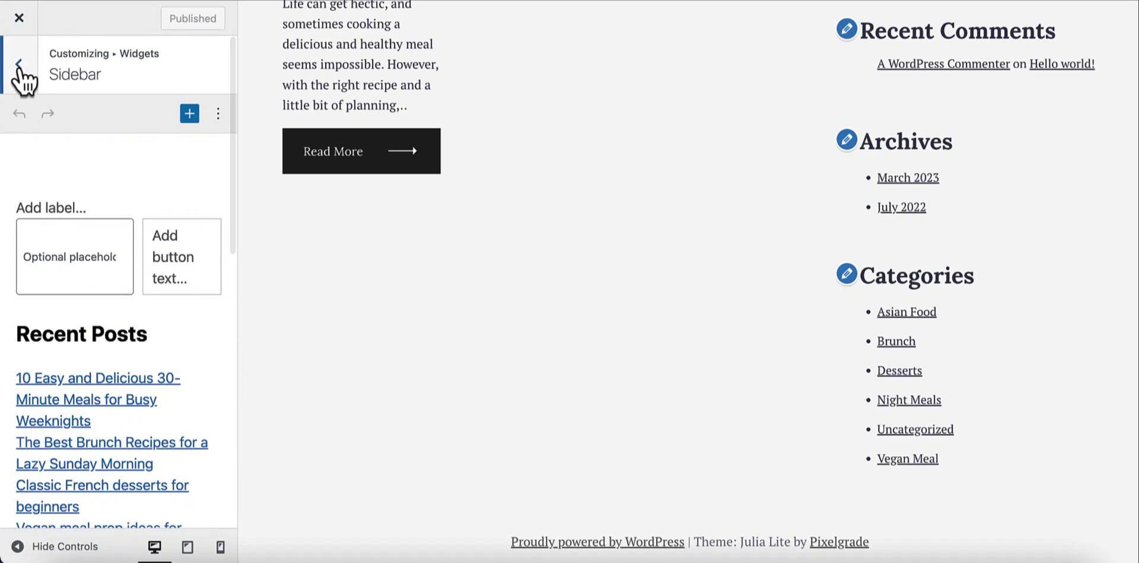
{"action": "left_click", "coordinate": [19, 64]}
{"action": "left_click", "coordinate": [17, 62]}
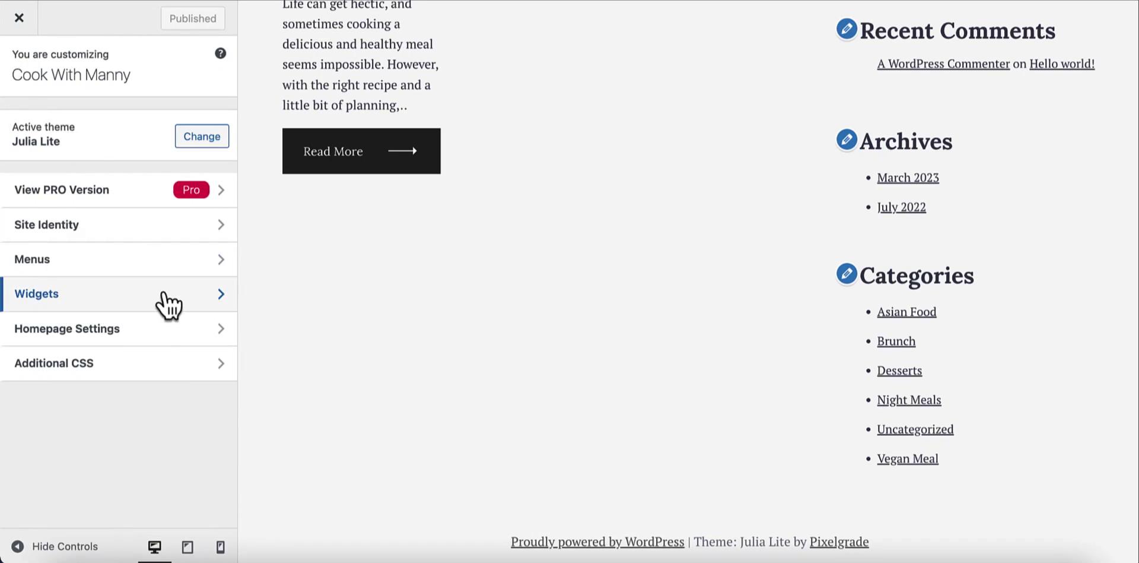
Check the homepage display options and look over the Night Meals page preview from the footer back up to the header.
{"action": "left_click", "coordinate": [137, 330]}
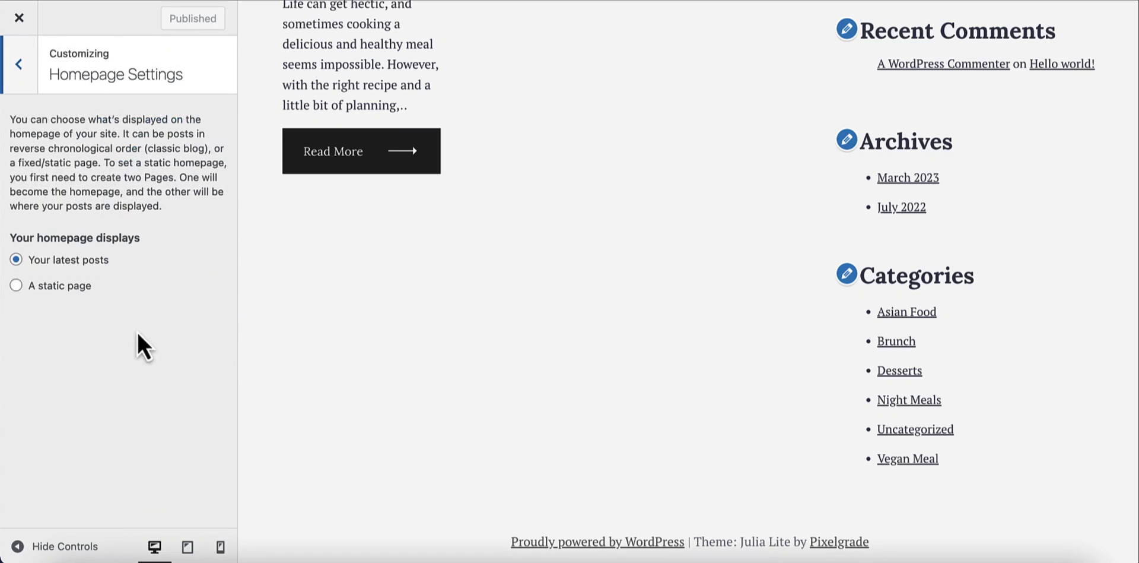
{"action": "left_click", "coordinate": [21, 66]}
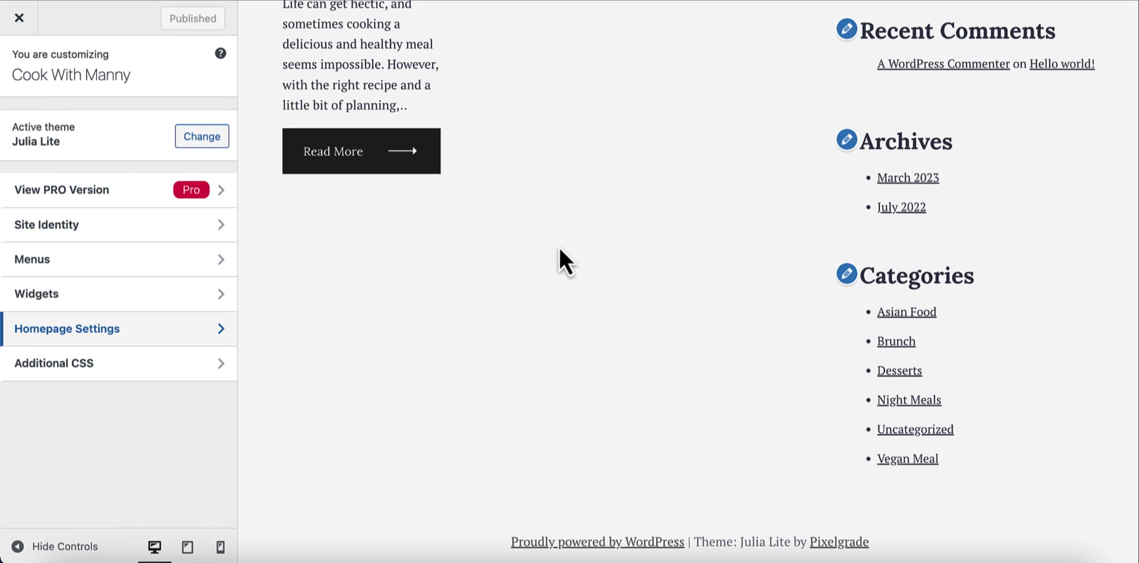
{"action": "scroll", "coordinate": [559, 247], "scroll_direction": "up", "scroll_amount": 2}
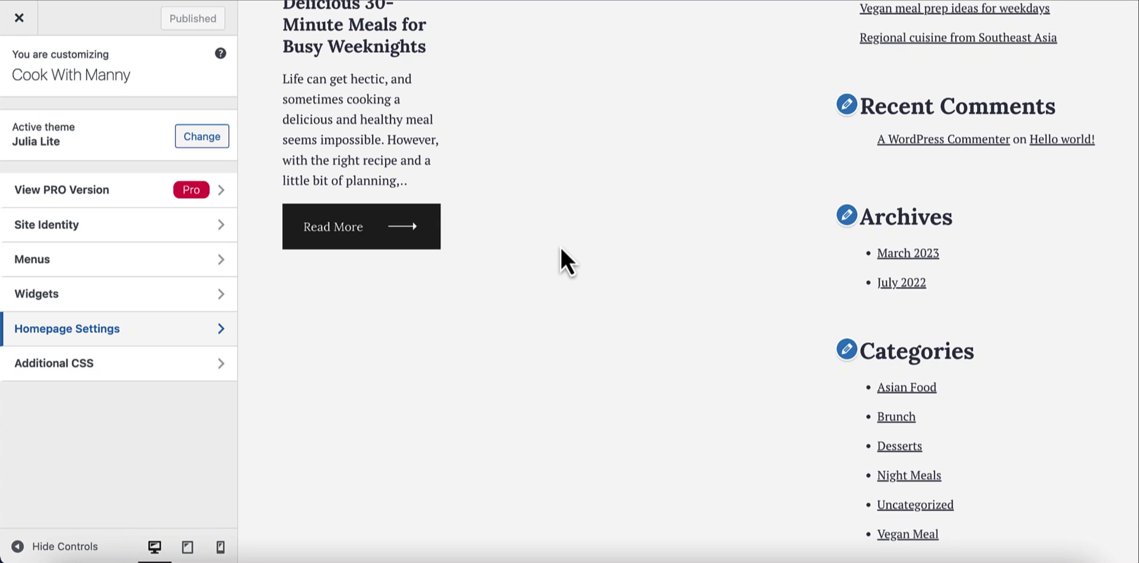
{"action": "scroll", "coordinate": [560, 248], "scroll_direction": "up", "scroll_amount": 2}
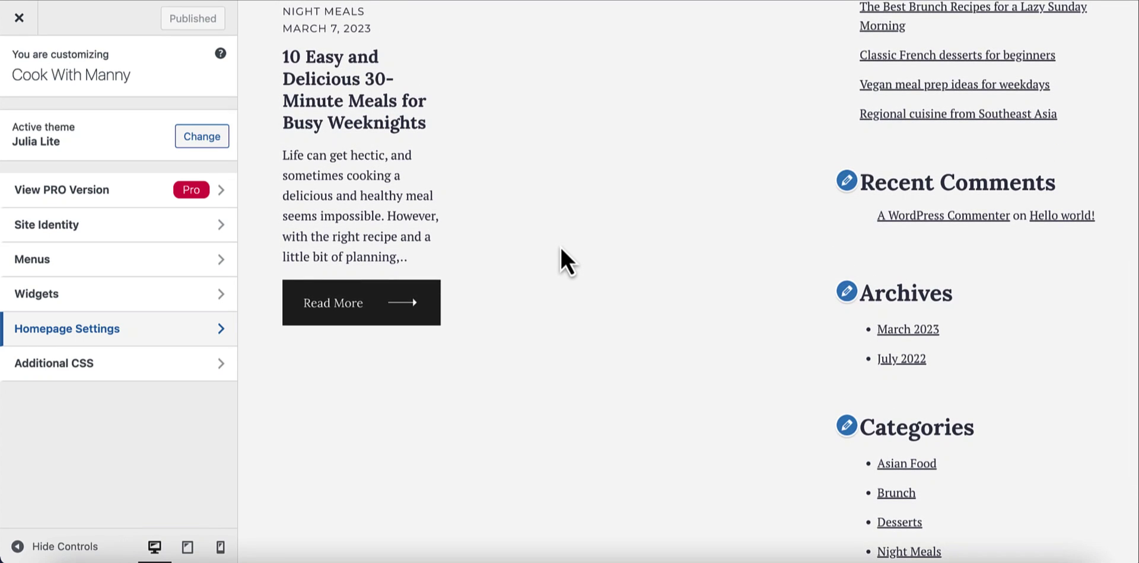
{"action": "scroll", "coordinate": [560, 246], "scroll_direction": "up", "scroll_amount": 5}
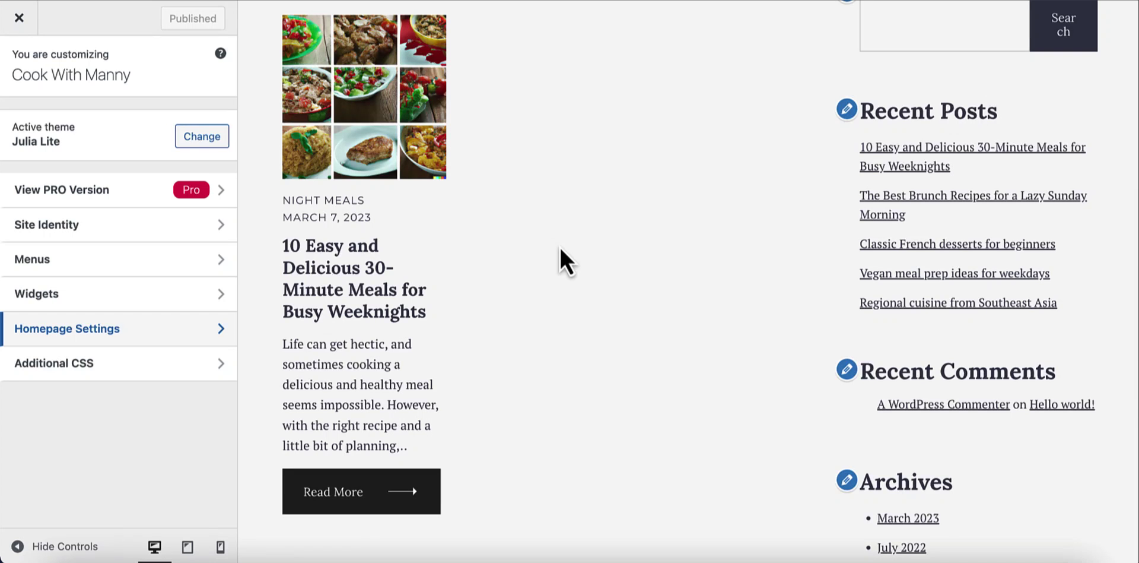
{"action": "scroll", "coordinate": [560, 246], "scroll_direction": "up", "scroll_amount": 2}
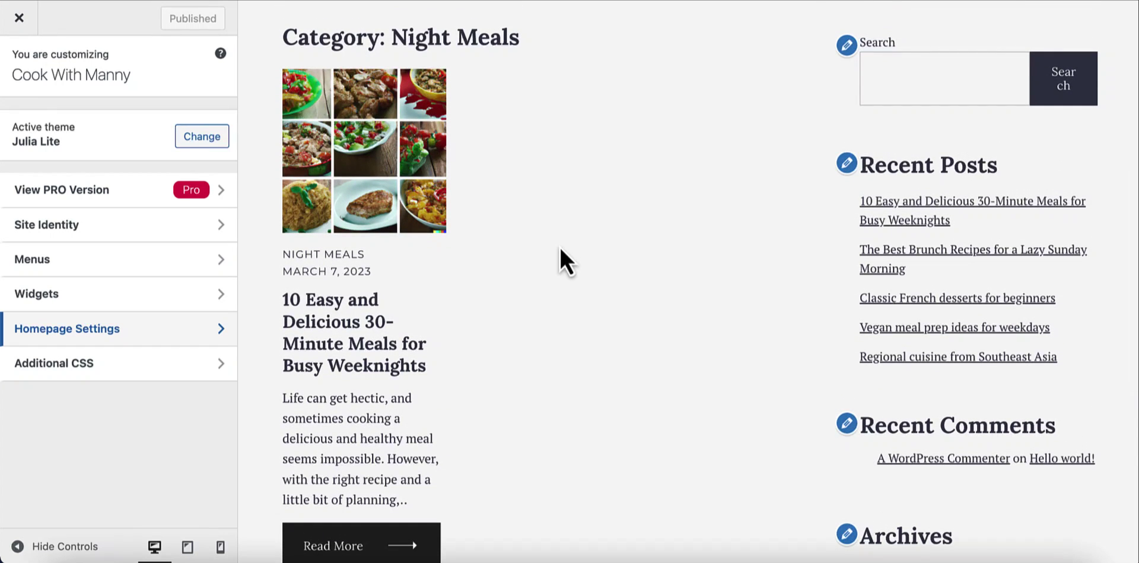
{"action": "scroll", "coordinate": [560, 247], "scroll_direction": "up", "scroll_amount": 6}
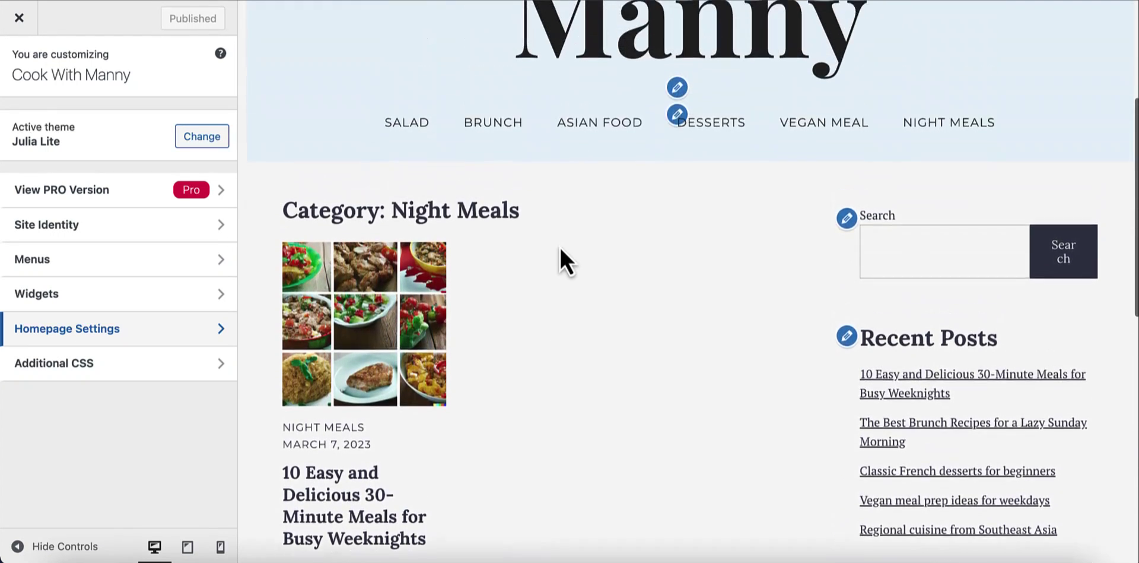
{"action": "scroll", "coordinate": [521, 245], "scroll_direction": "up", "scroll_amount": 1}
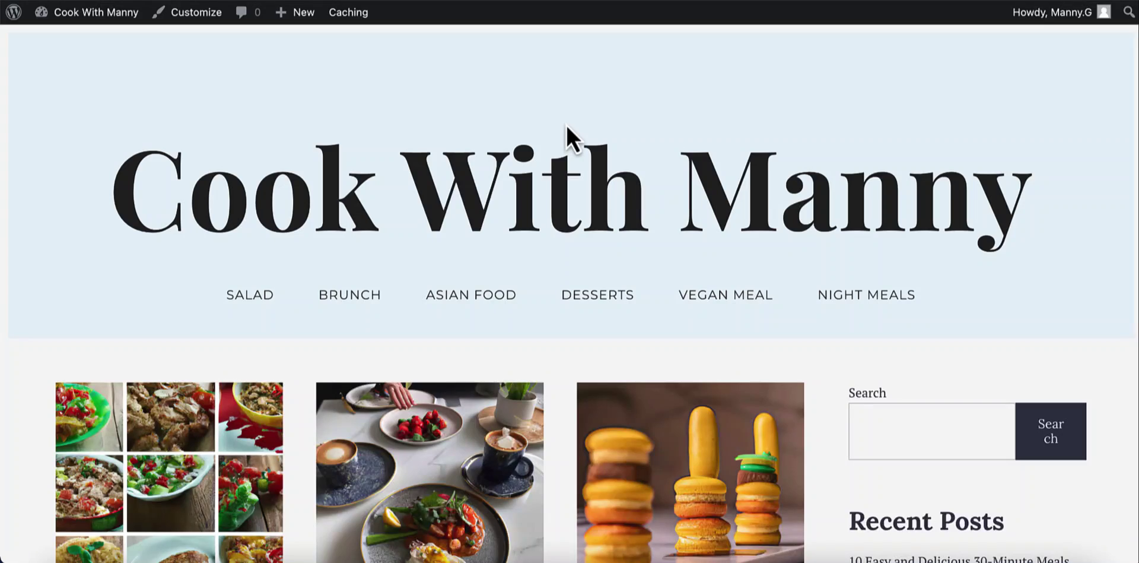
Examine the live homepage's header, post grid and sidebar, and return to the site title.
{"action": "scroll", "coordinate": [566, 124], "scroll_direction": "down", "scroll_amount": 5}
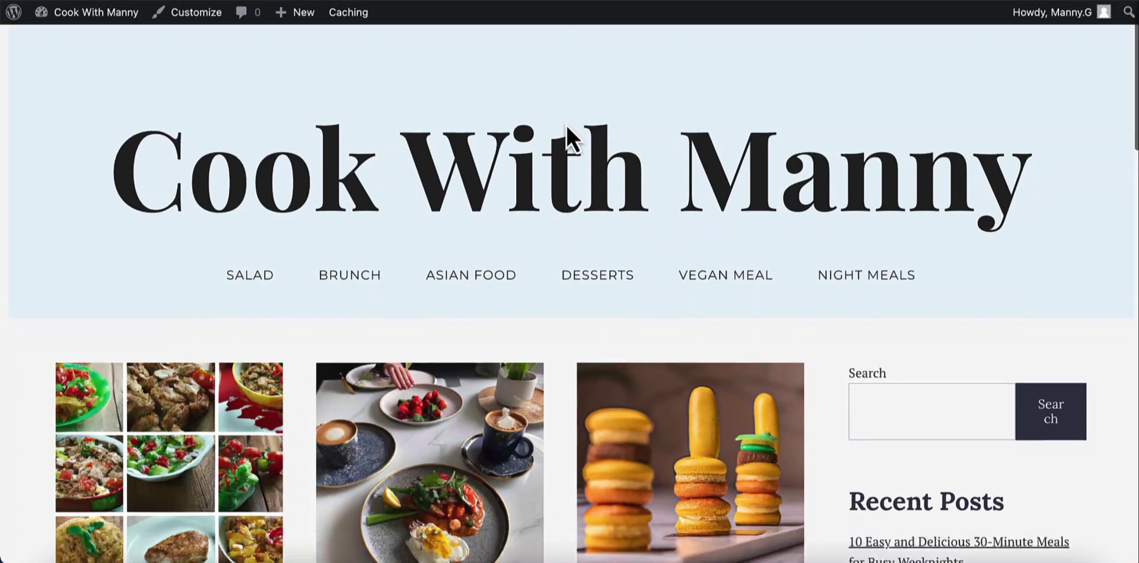
{"action": "scroll", "coordinate": [566, 123], "scroll_direction": "down", "scroll_amount": 2}
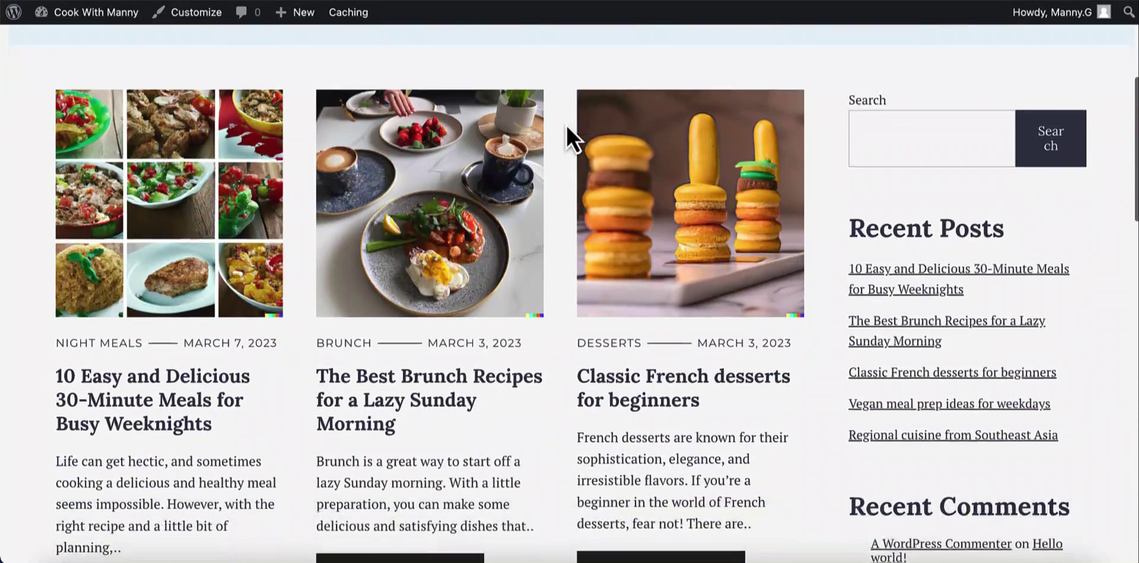
{"action": "scroll", "coordinate": [566, 123], "scroll_direction": "down", "scroll_amount": 2}
{"action": "scroll", "coordinate": [566, 123], "scroll_direction": "down", "scroll_amount": 4}
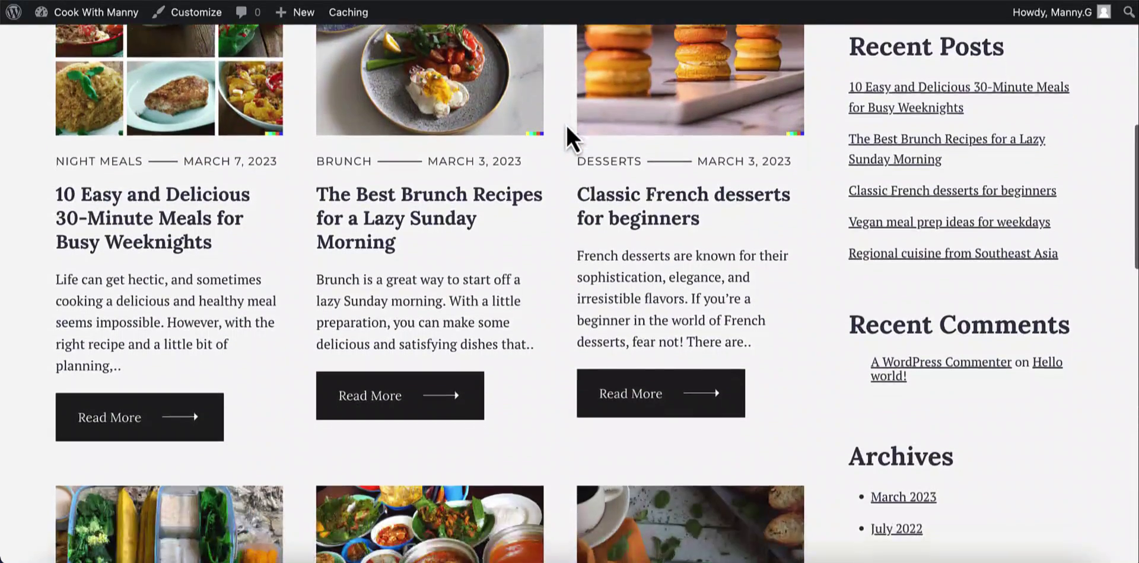
{"action": "scroll", "coordinate": [566, 123], "scroll_direction": "down", "scroll_amount": 3}
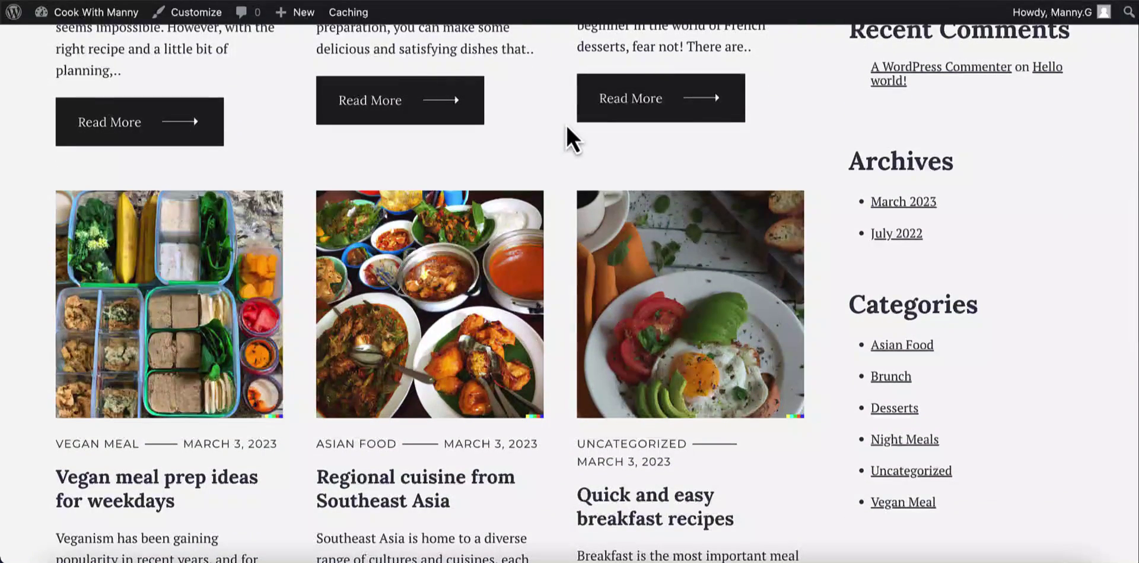
{"action": "scroll", "coordinate": [566, 125], "scroll_direction": "down", "scroll_amount": 3}
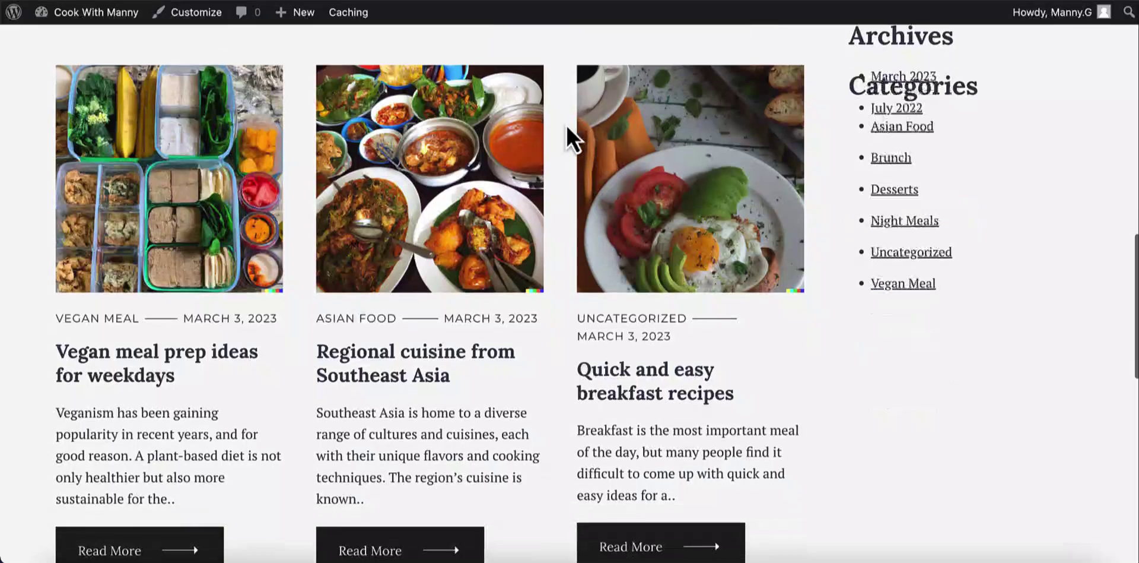
{"action": "scroll", "coordinate": [566, 123], "scroll_direction": "up", "scroll_amount": 3}
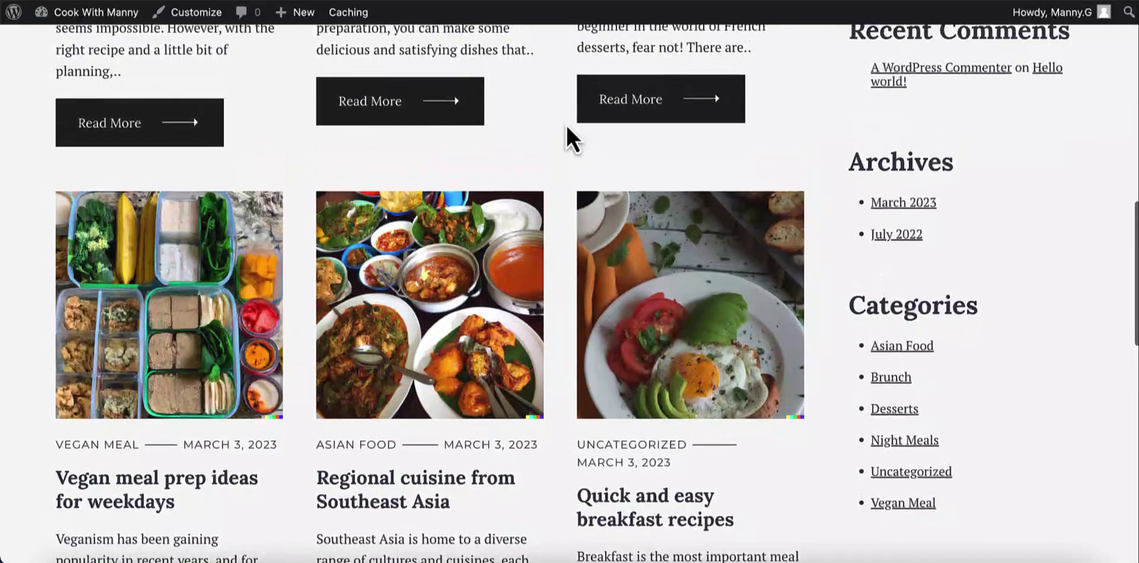
{"action": "scroll", "coordinate": [566, 125], "scroll_direction": "up", "scroll_amount": 3}
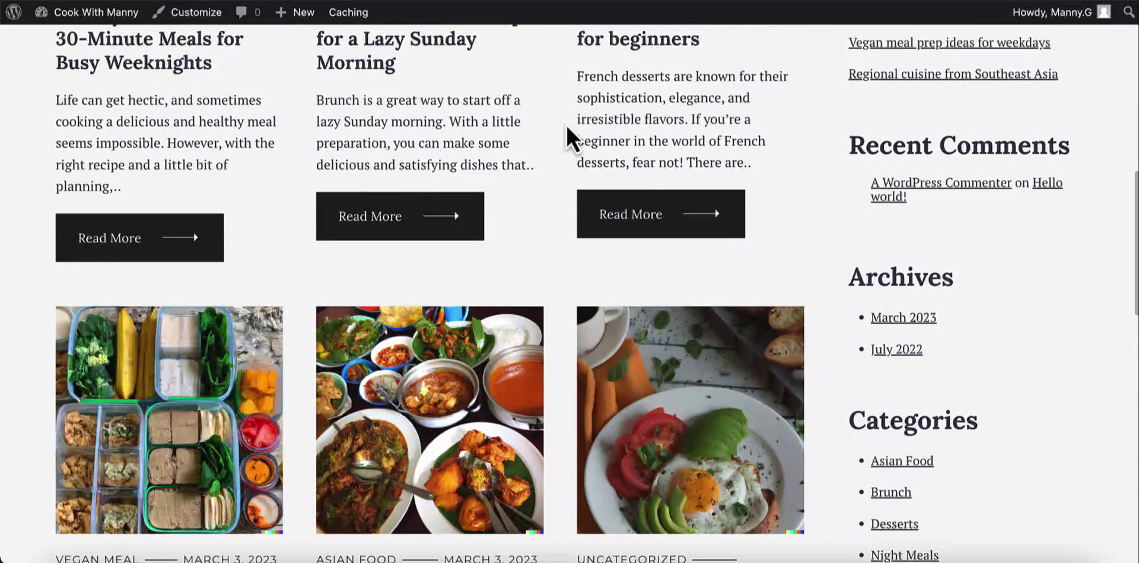
{"action": "scroll", "coordinate": [566, 123], "scroll_direction": "up", "scroll_amount": 8}
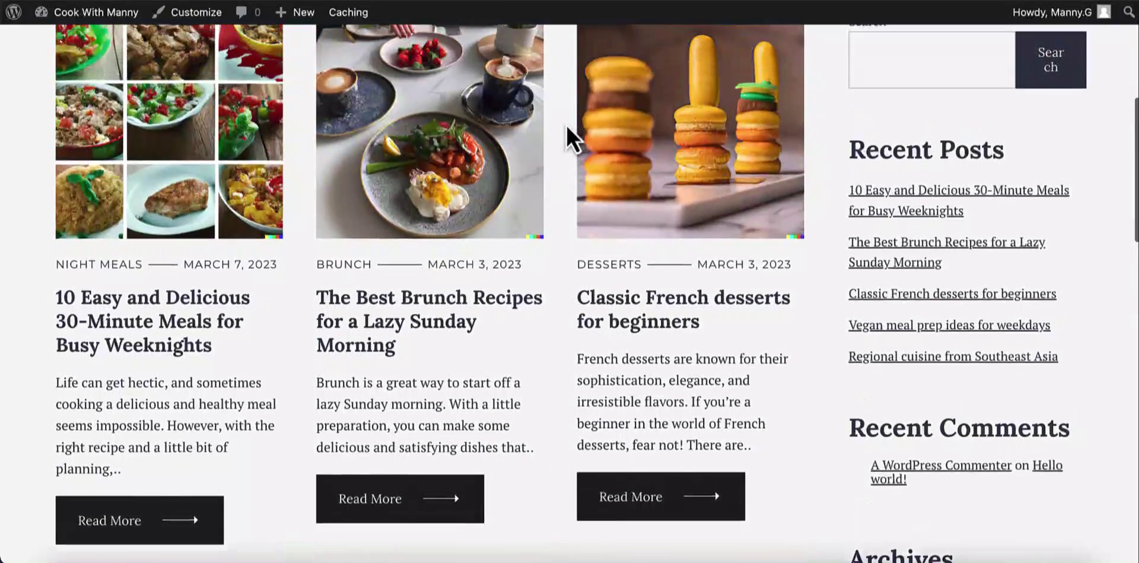
{"action": "scroll", "coordinate": [567, 125], "scroll_direction": "up", "scroll_amount": 5}
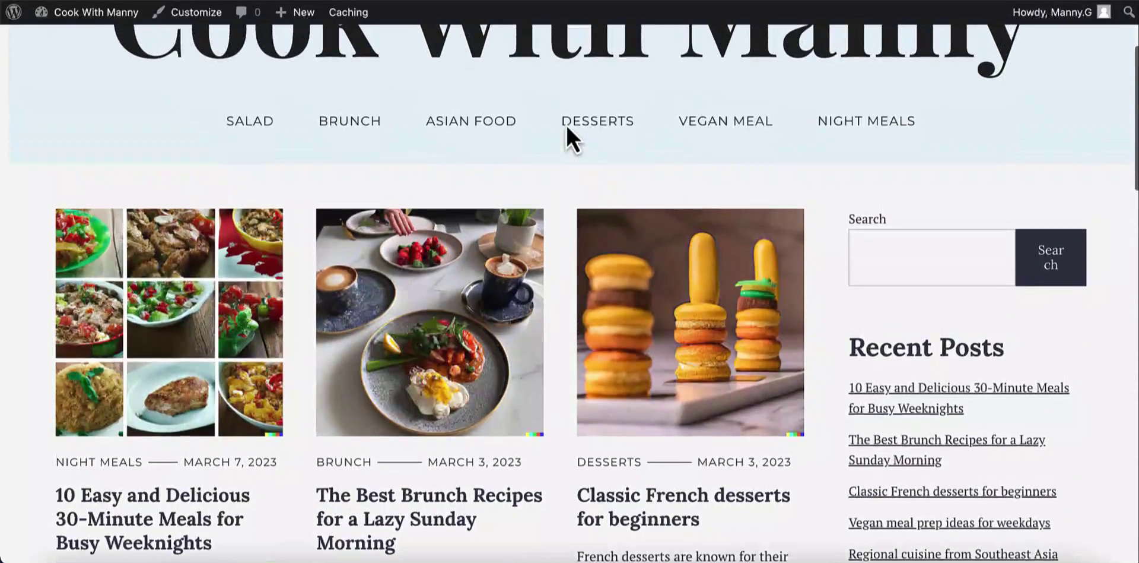
{"action": "scroll", "coordinate": [566, 125], "scroll_direction": "up", "scroll_amount": 3}
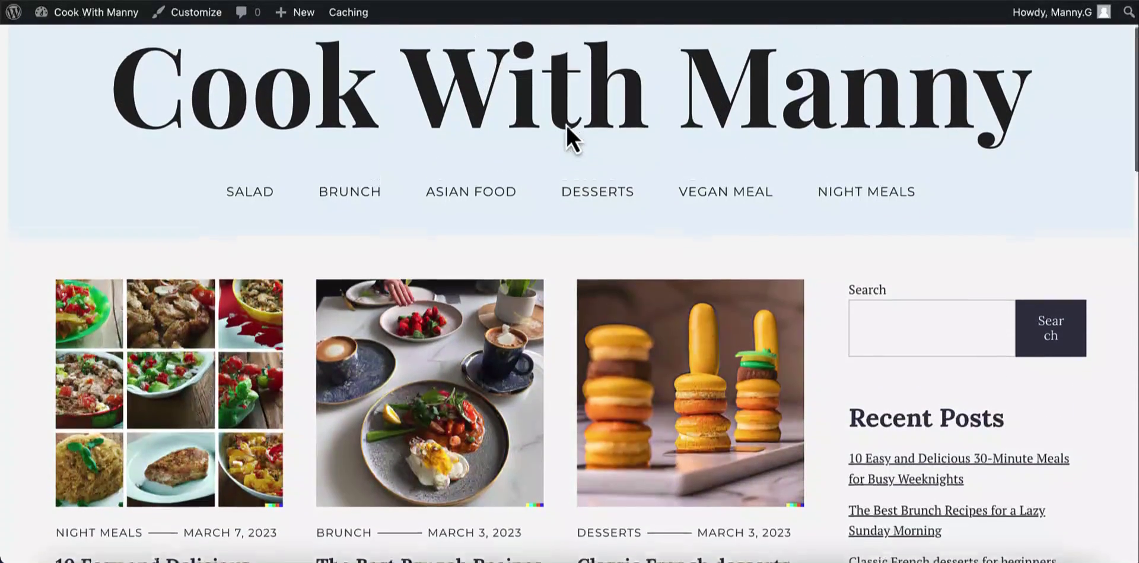
{"action": "scroll", "coordinate": [566, 126], "scroll_direction": "up", "scroll_amount": 2}
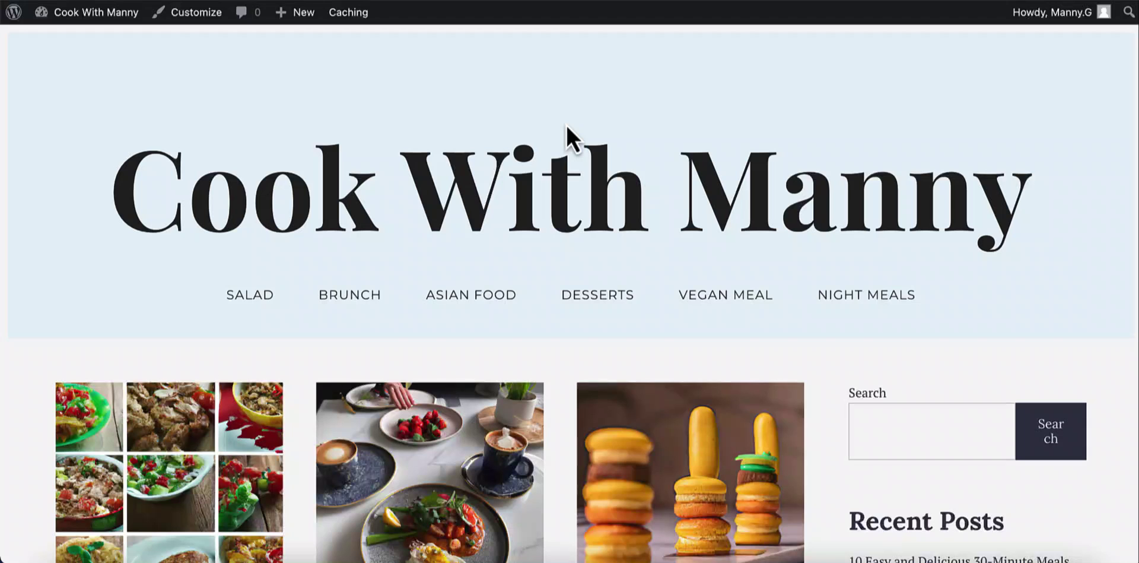
{"action": "scroll", "coordinate": [566, 123], "scroll_direction": "down", "scroll_amount": 1}
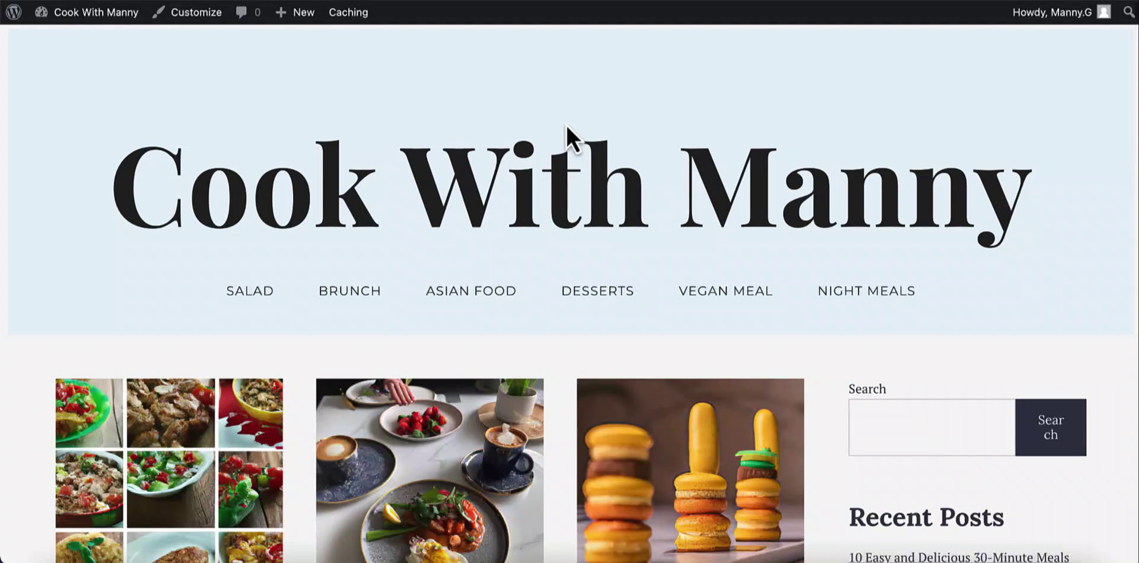